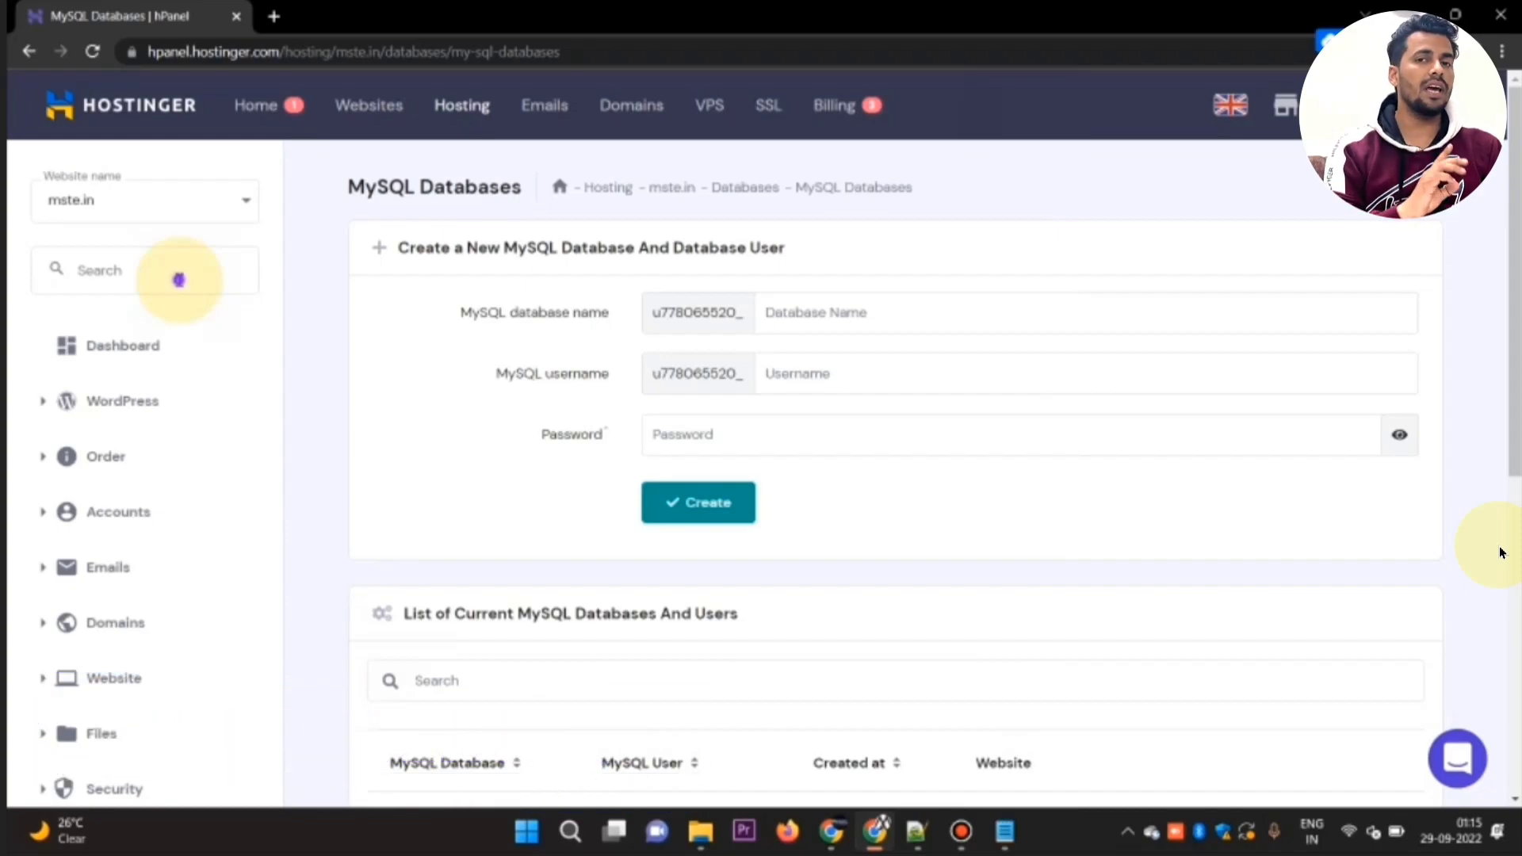
Step: Search the hosting tools for "file" and open File manager (beta) for mste.in
{"action": "left_click", "coordinate": [179, 279]}
{"action": "type", "text": "file"}
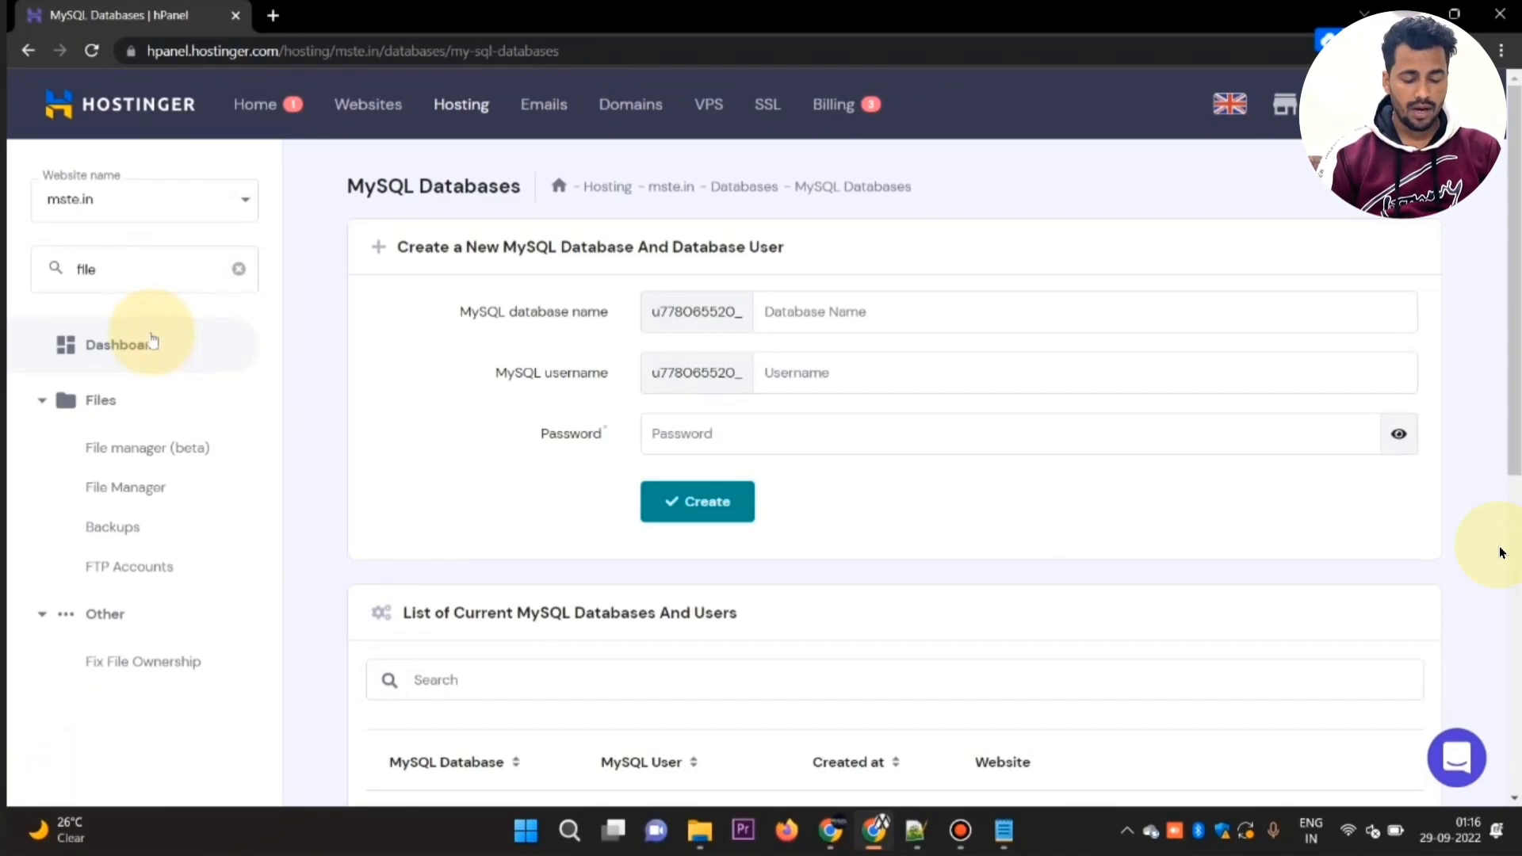
{"action": "left_click", "coordinate": [127, 445]}
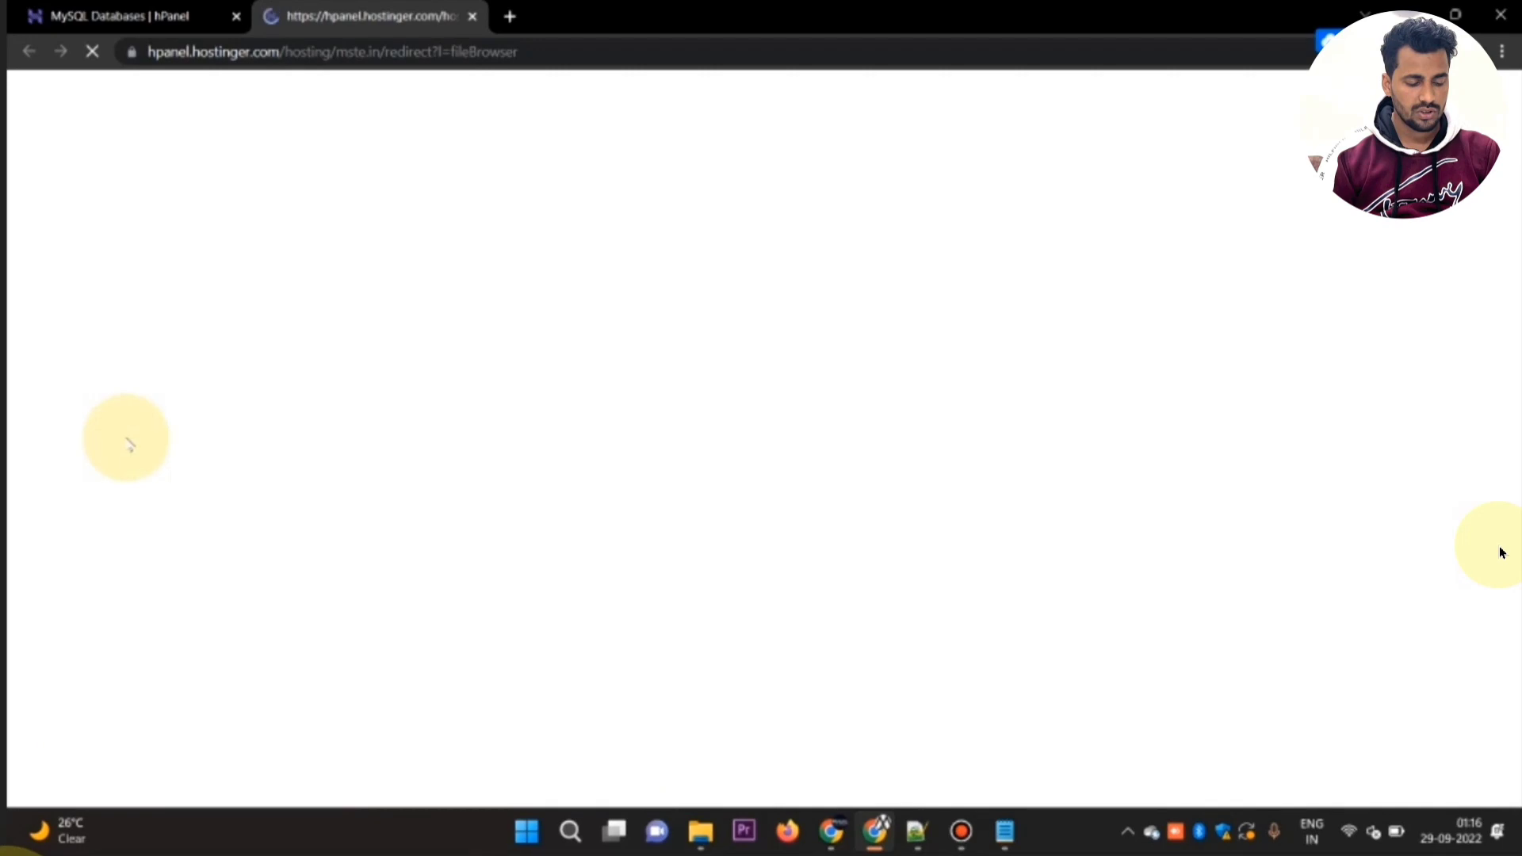
Step: Switch to File Explorer, open How to install.txt from the wa ziper700 folder, and read the installation instructions with the text enlarged
{"action": "left_click", "coordinate": [700, 833]}
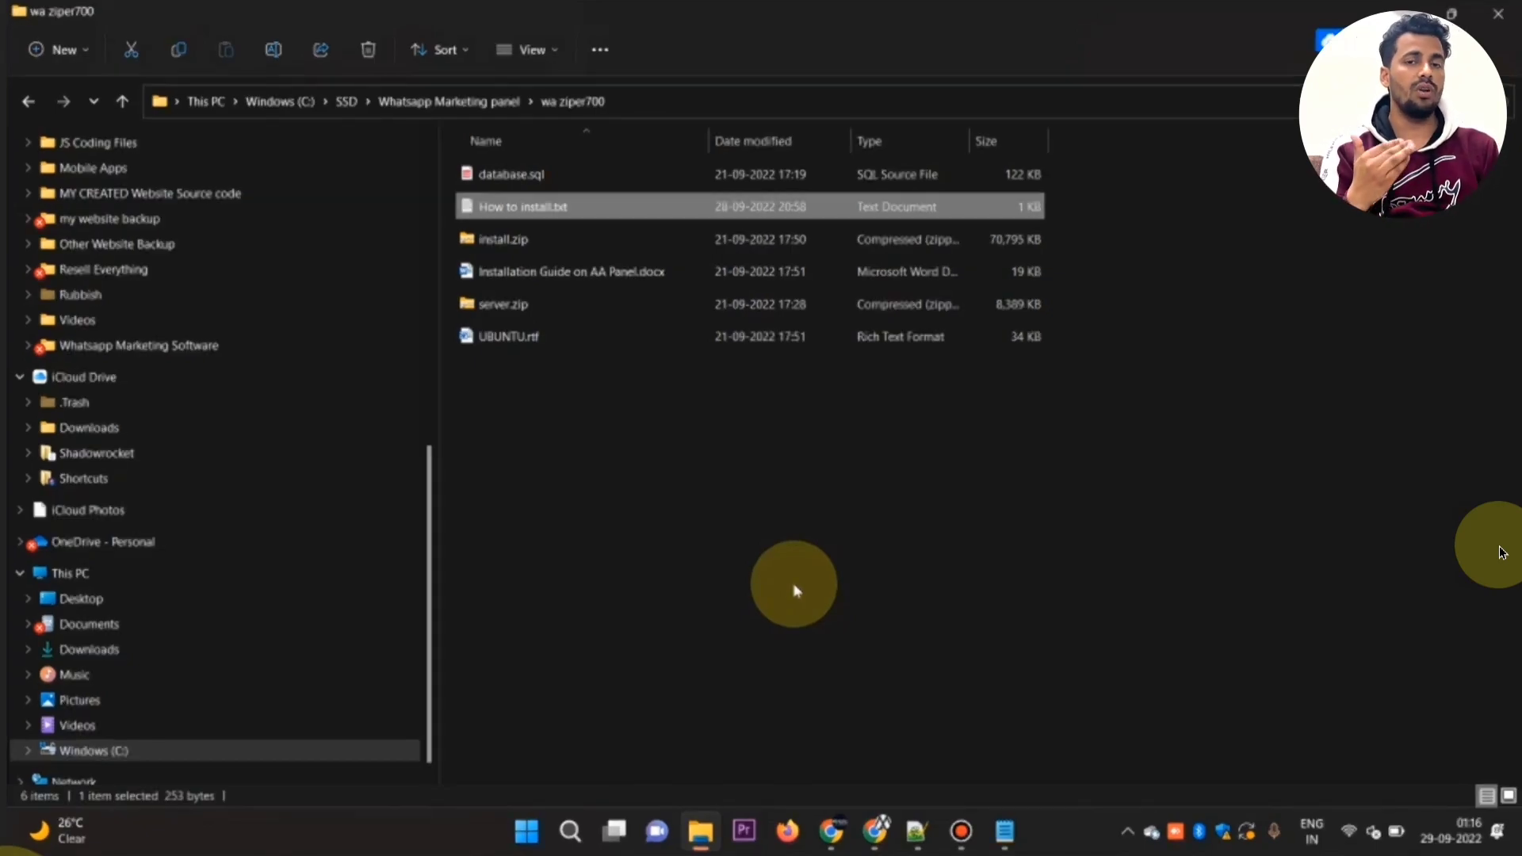
{"action": "key", "text": "Return"}
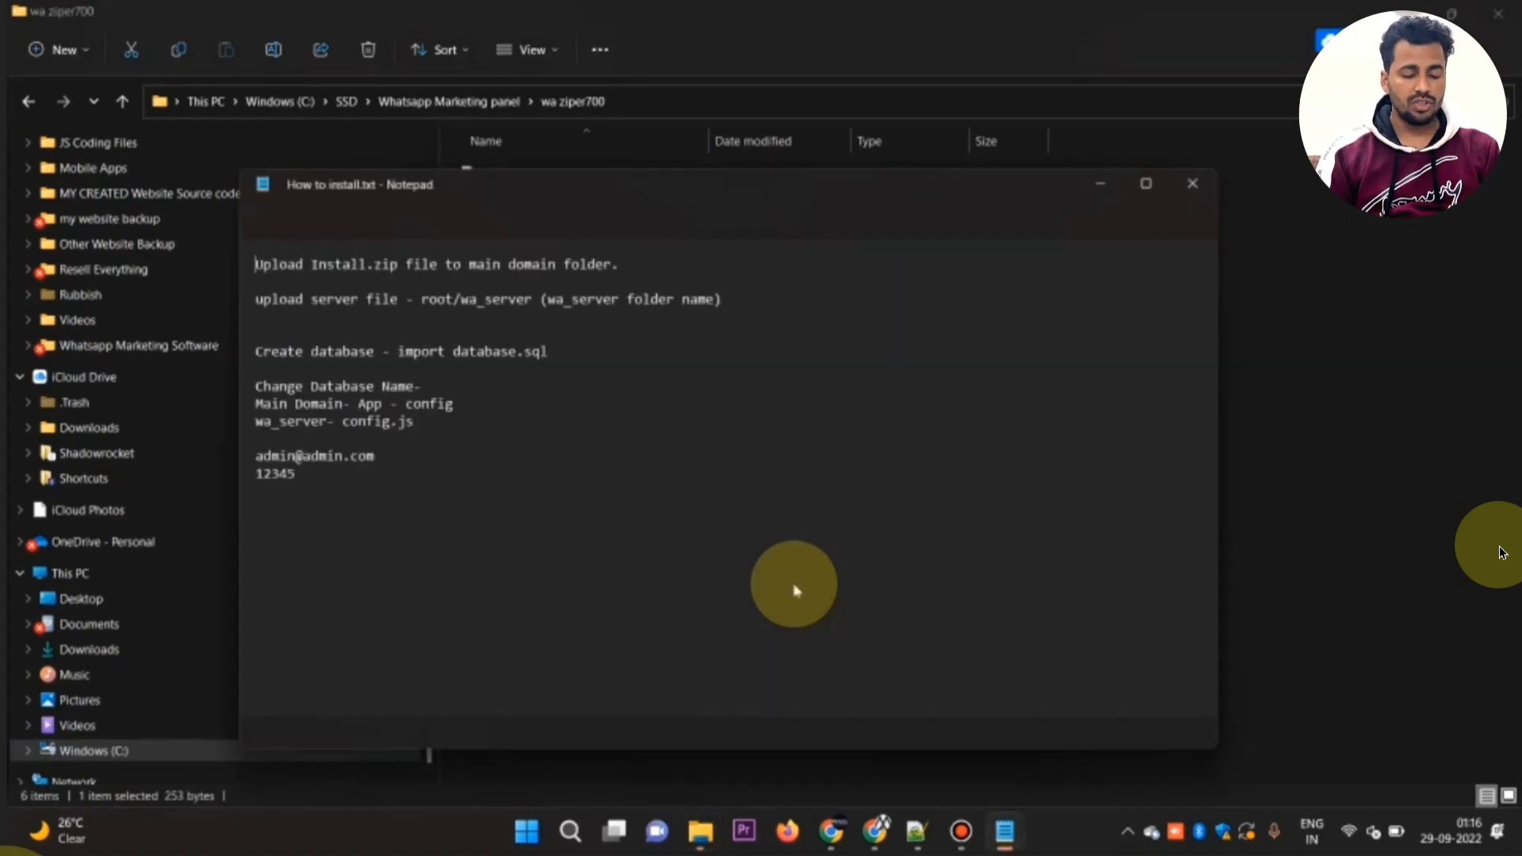
{"action": "left_click", "coordinate": [761, 538]}
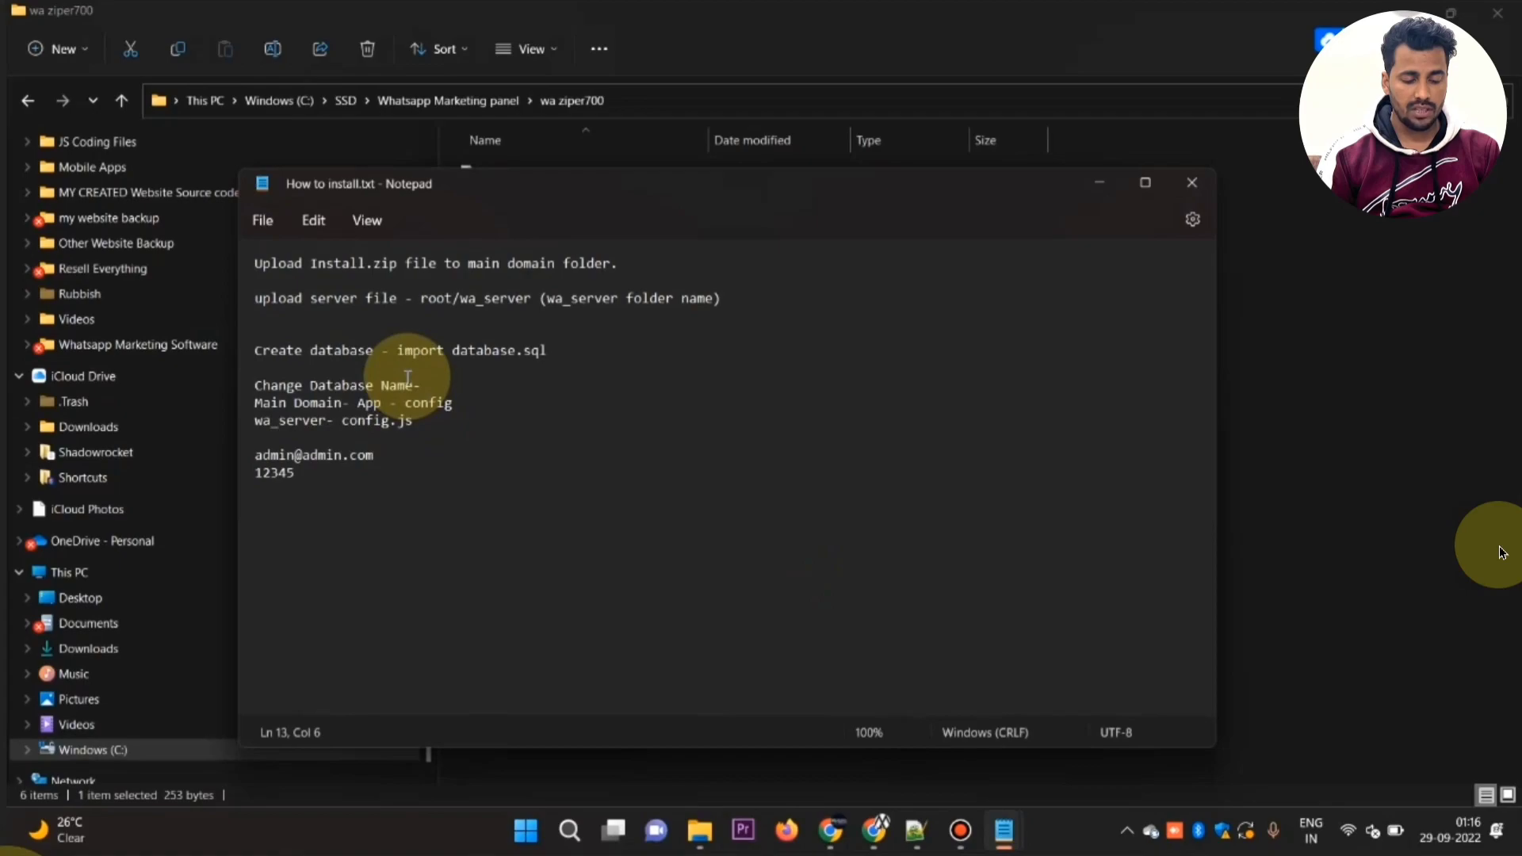
{"action": "scroll", "coordinate": [408, 376], "scroll_direction": "up", "scroll_amount": 4, "text": "ctrl"}
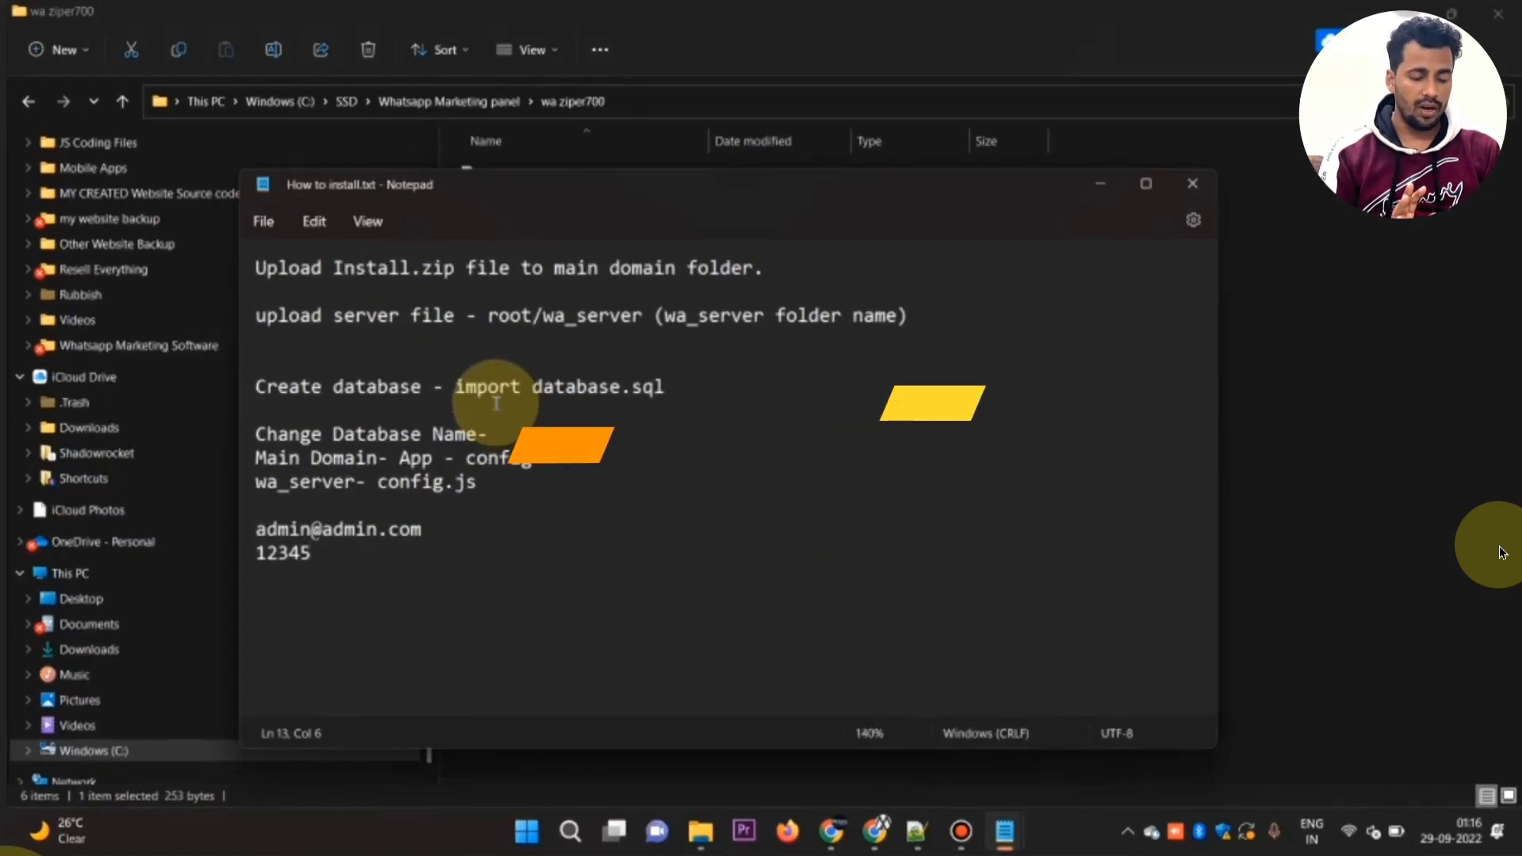
{"action": "scroll", "coordinate": [496, 403], "scroll_direction": "up", "scroll_amount": 2, "text": "ctrl"}
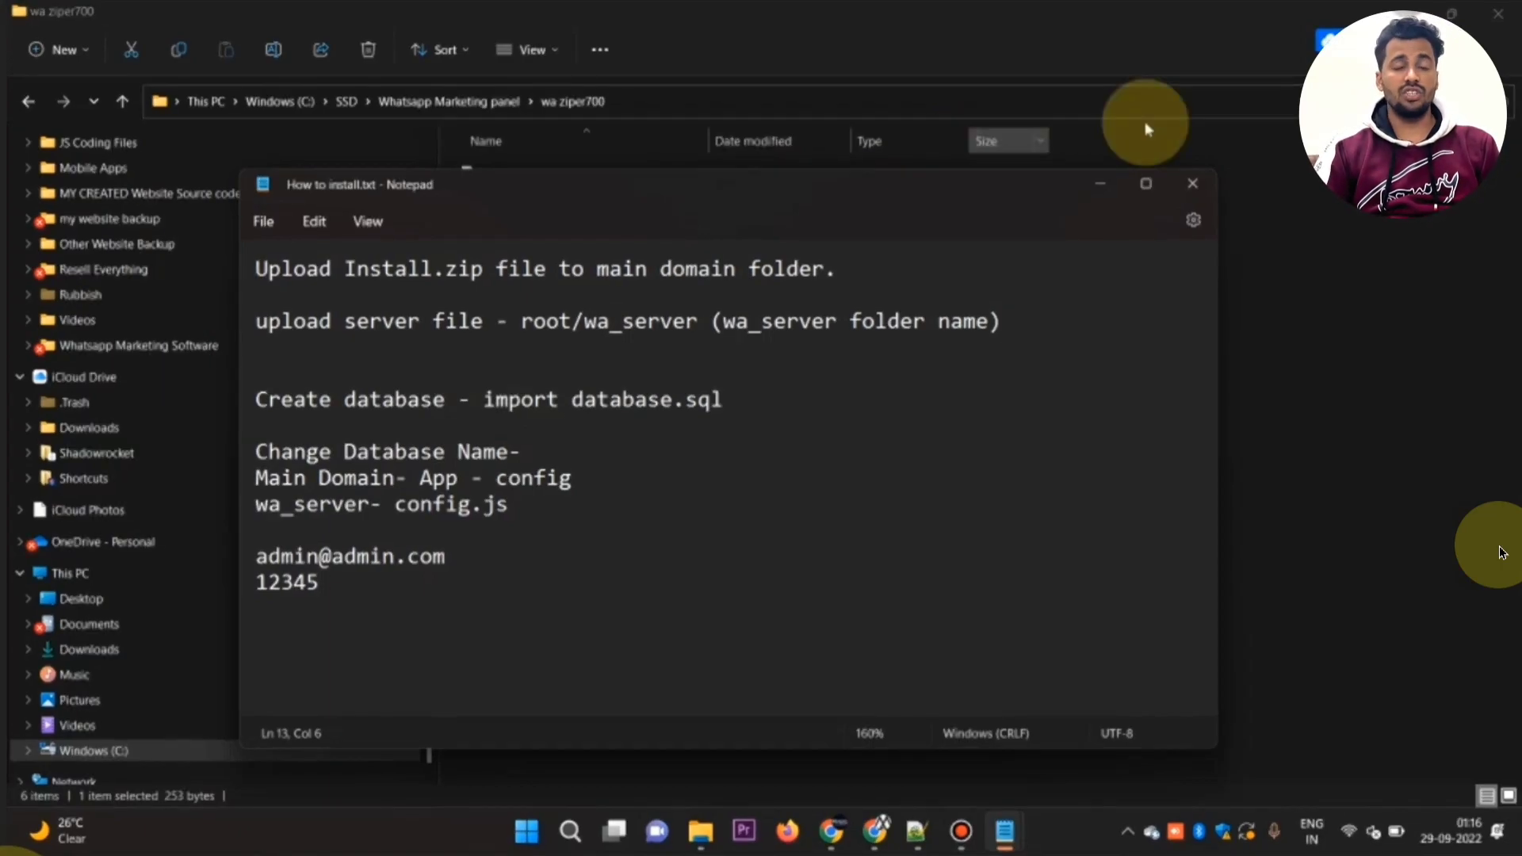
{"action": "left_click", "coordinate": [1100, 183]}
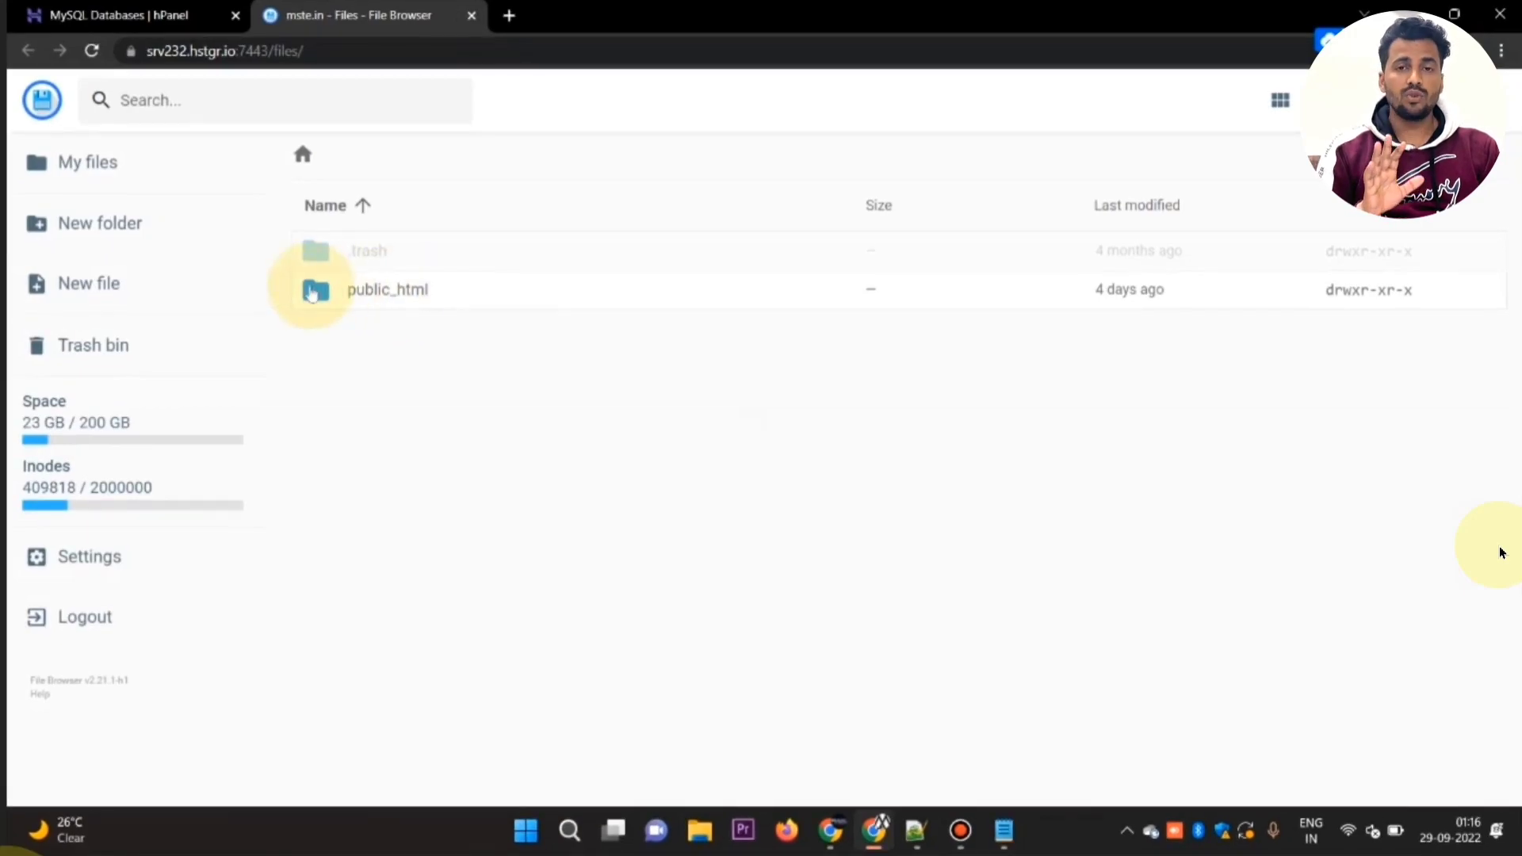
Step: Check the nested folder in public_html/whatsappcloud, and delete everything inside public_html/whatsappcloud
{"action": "left_click", "coordinate": [312, 291]}
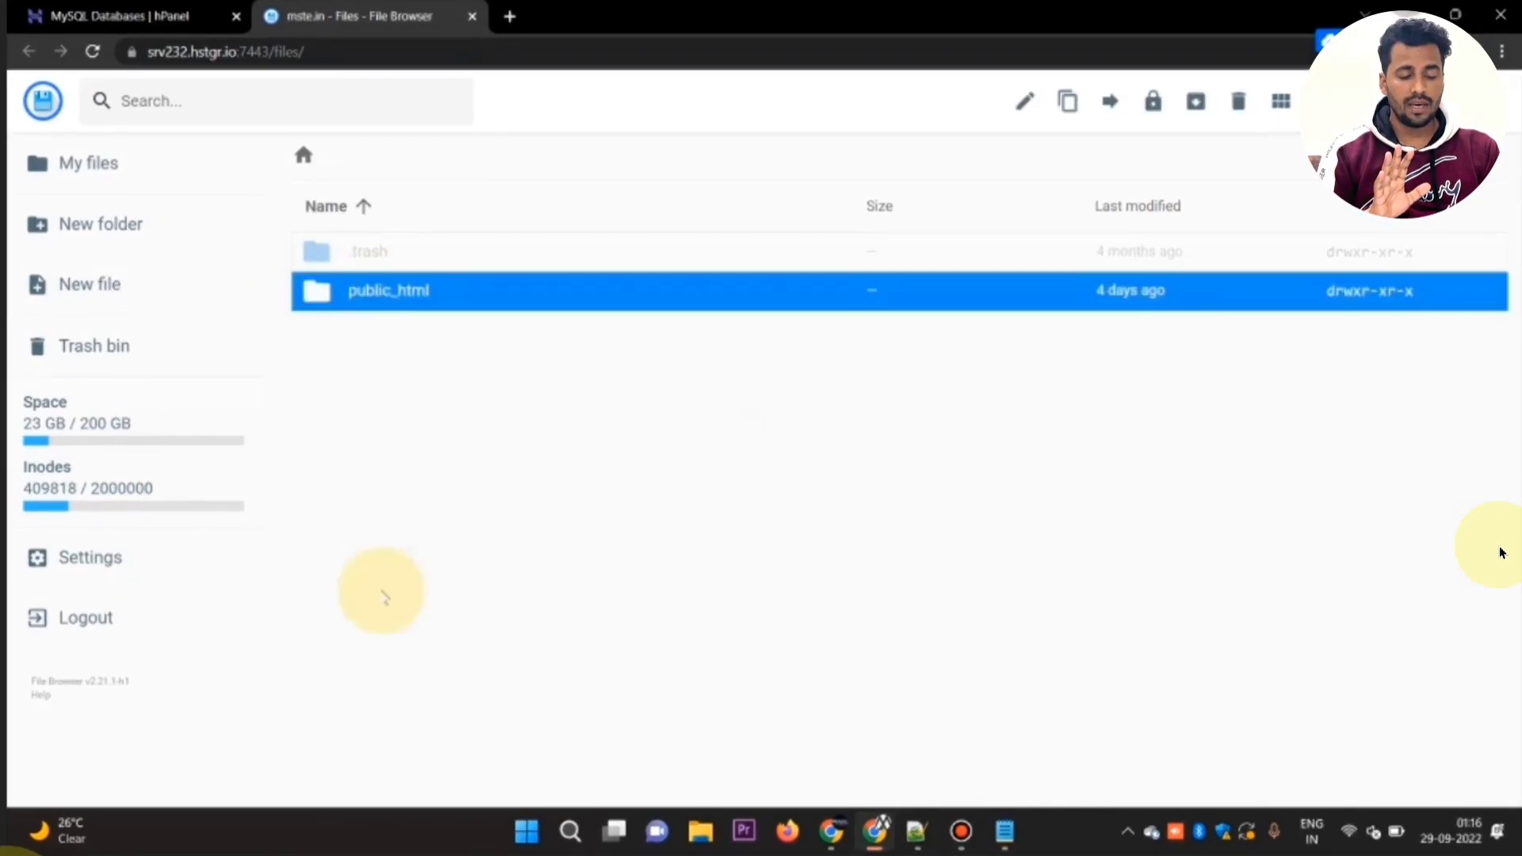
{"action": "double_click", "coordinate": [317, 293]}
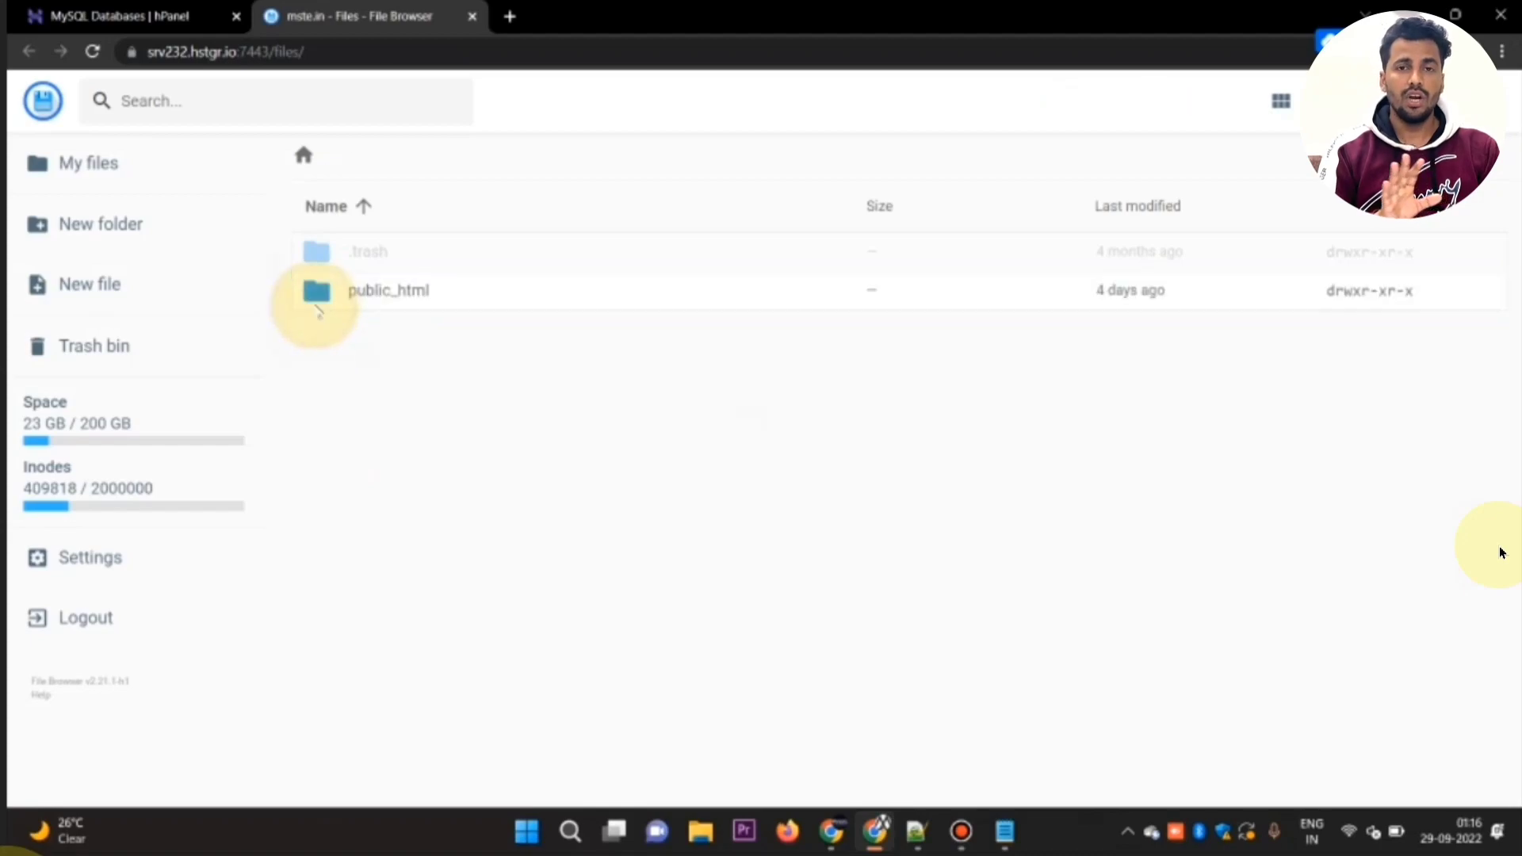
{"action": "scroll", "coordinate": [353, 466], "scroll_direction": "down", "scroll_amount": 5}
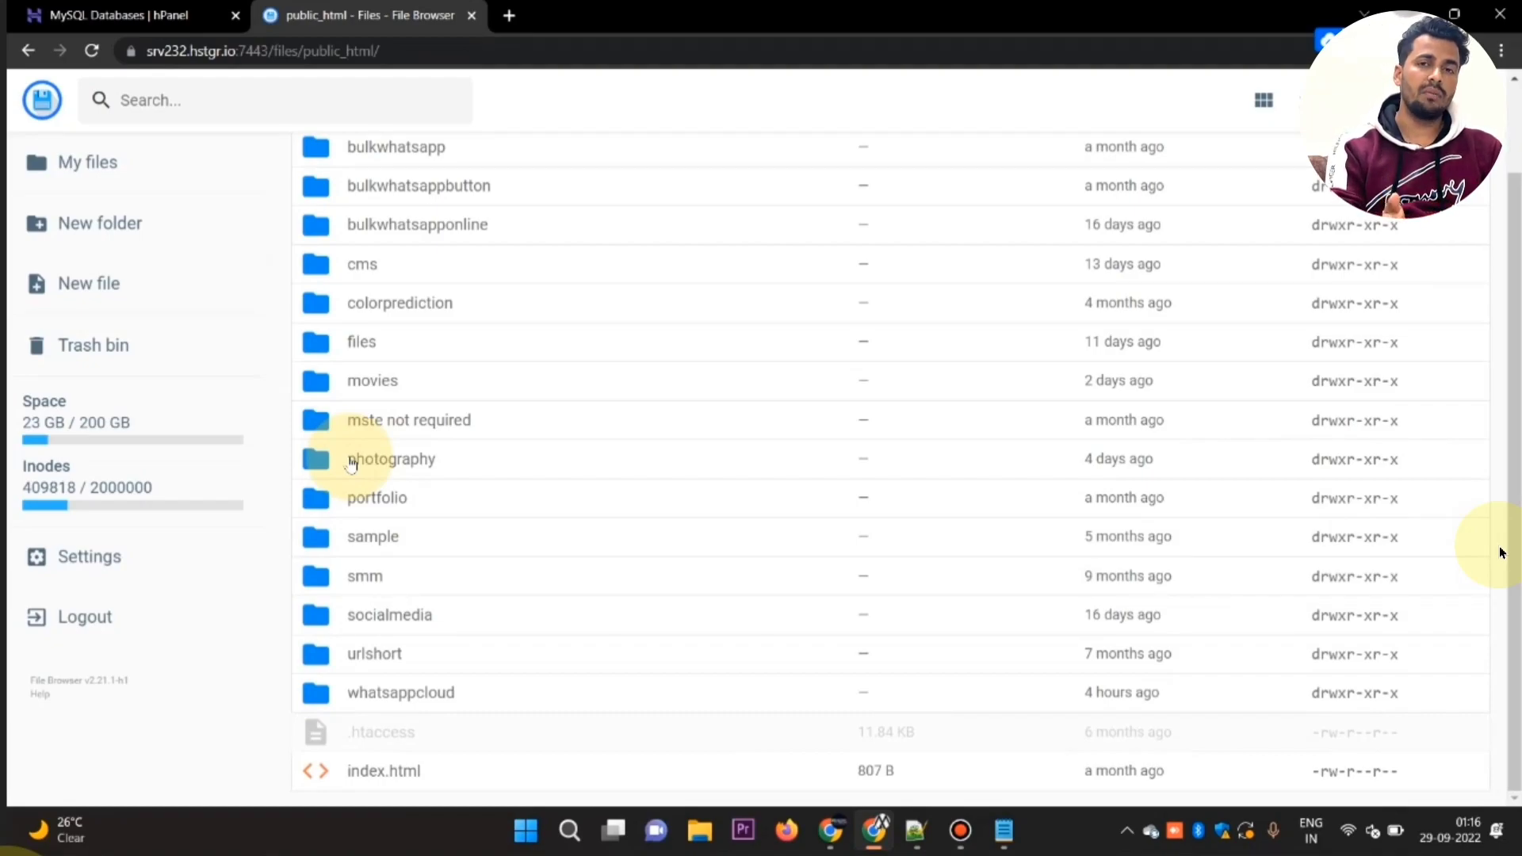
{"action": "double_click", "coordinate": [311, 704]}
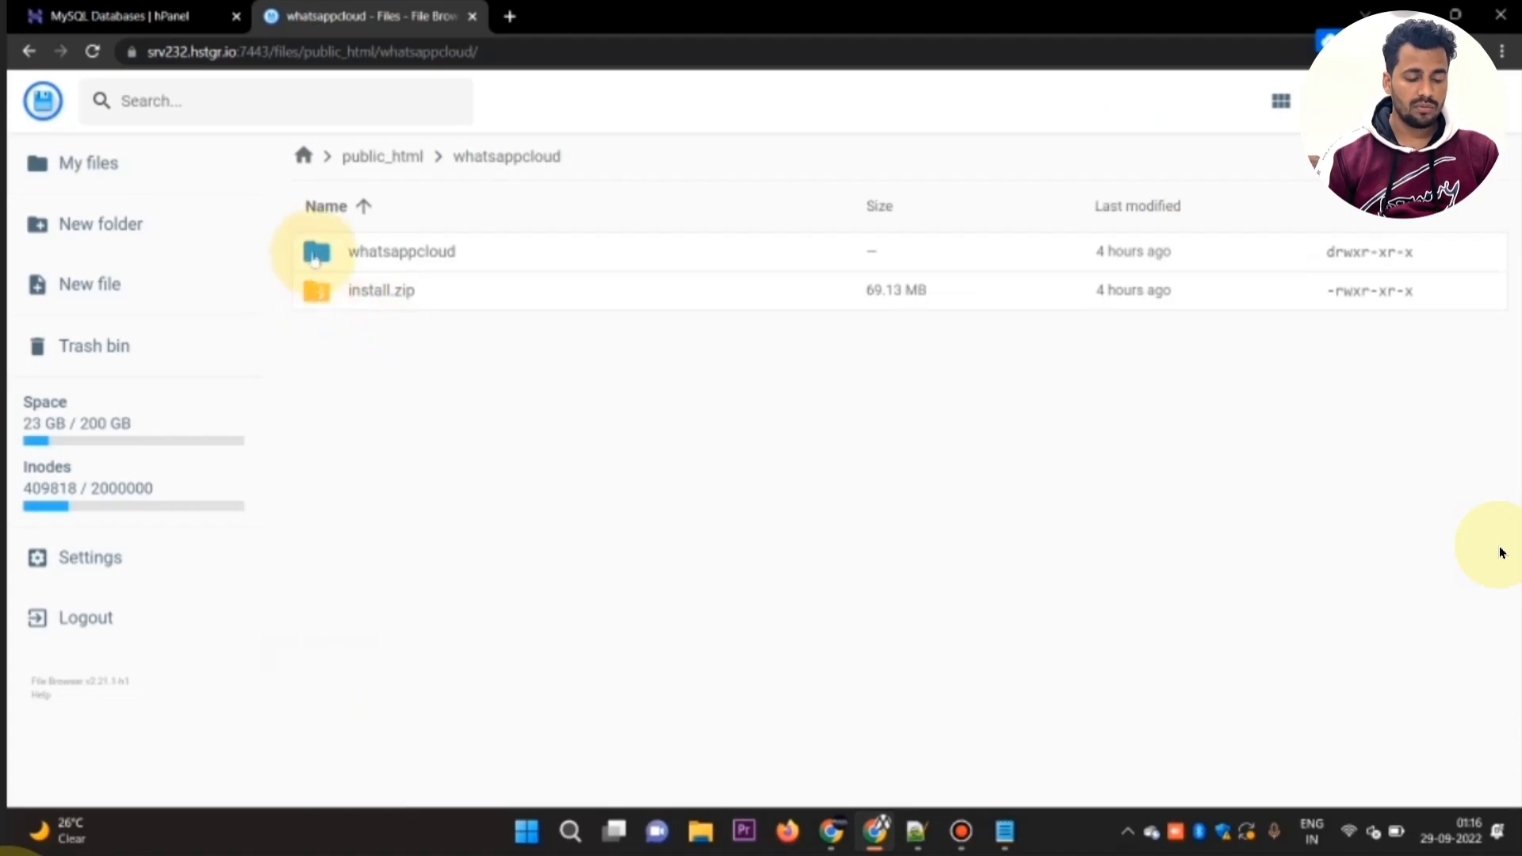
{"action": "double_click", "coordinate": [315, 253]}
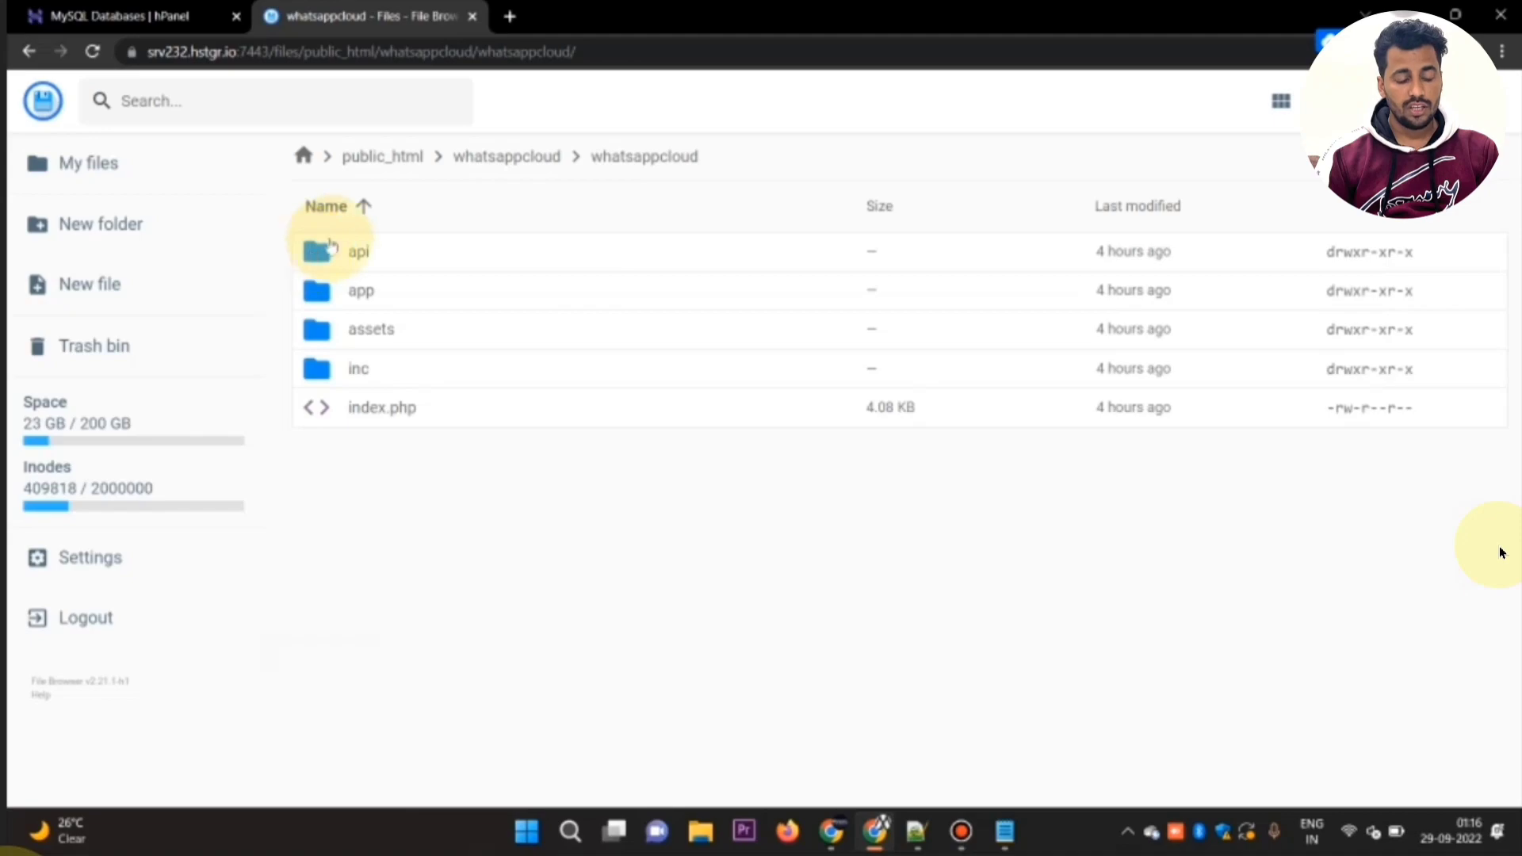
{"action": "left_click", "coordinate": [481, 163]}
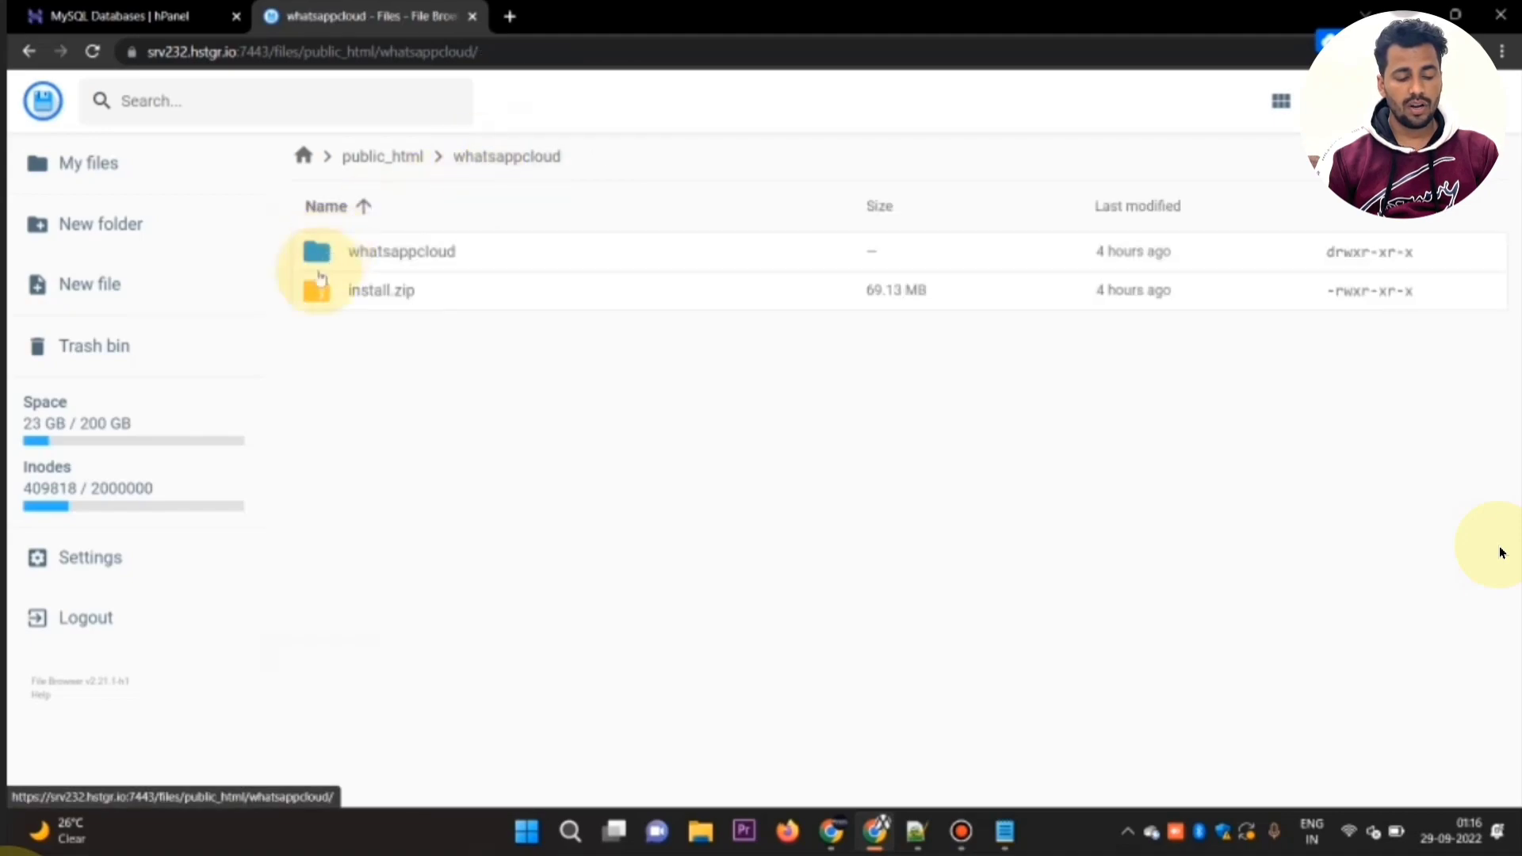
{"action": "key", "text": "ctrl+a"}
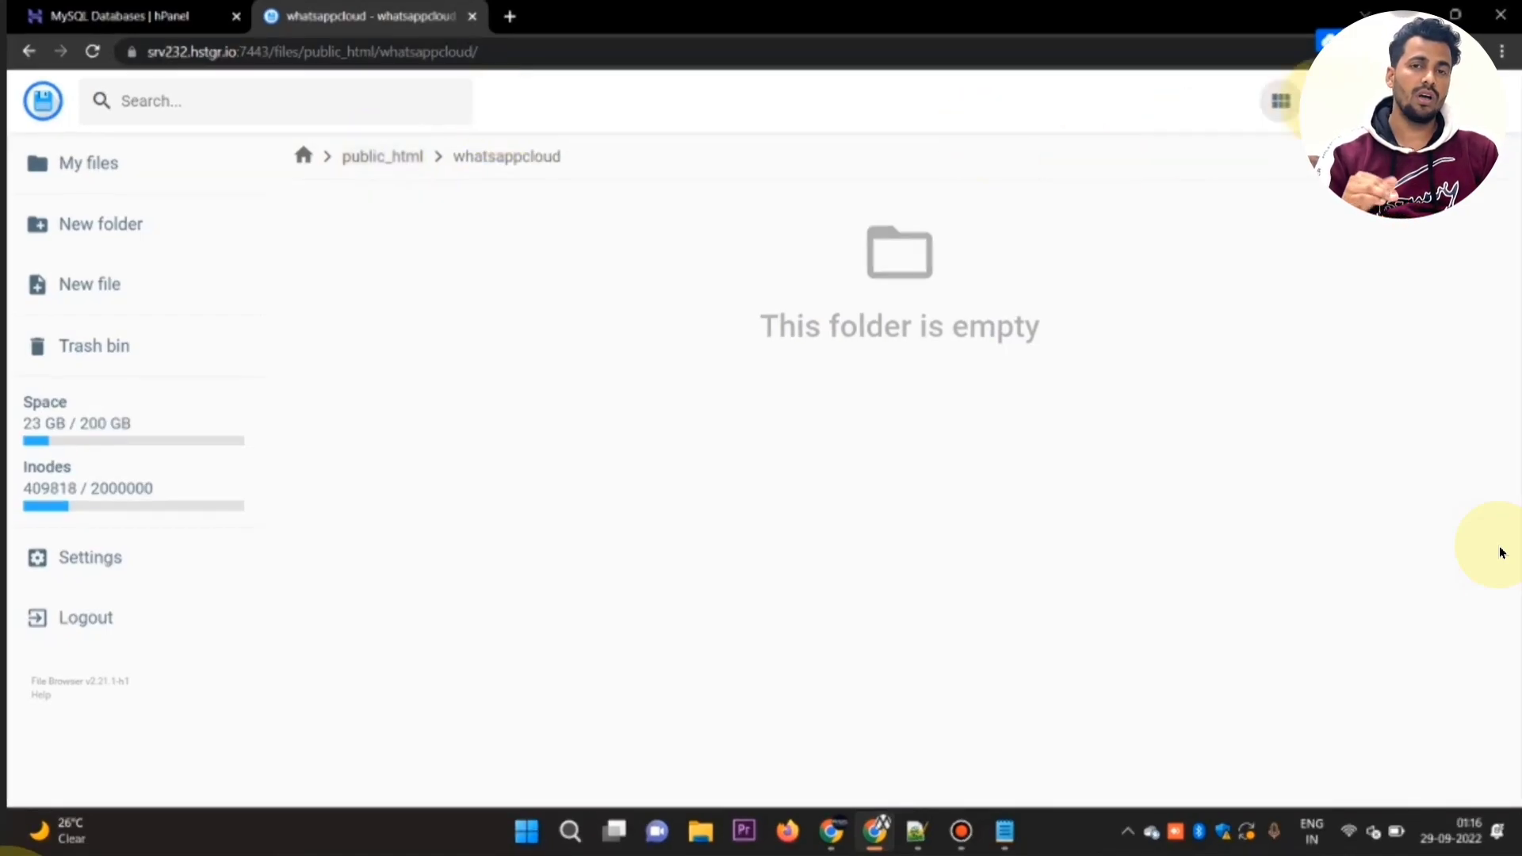
Step: Upload install.zip from the wa ziper700 folder into the empty whatsappcloud folder
{"action": "left_click", "coordinate": [1381, 100]}
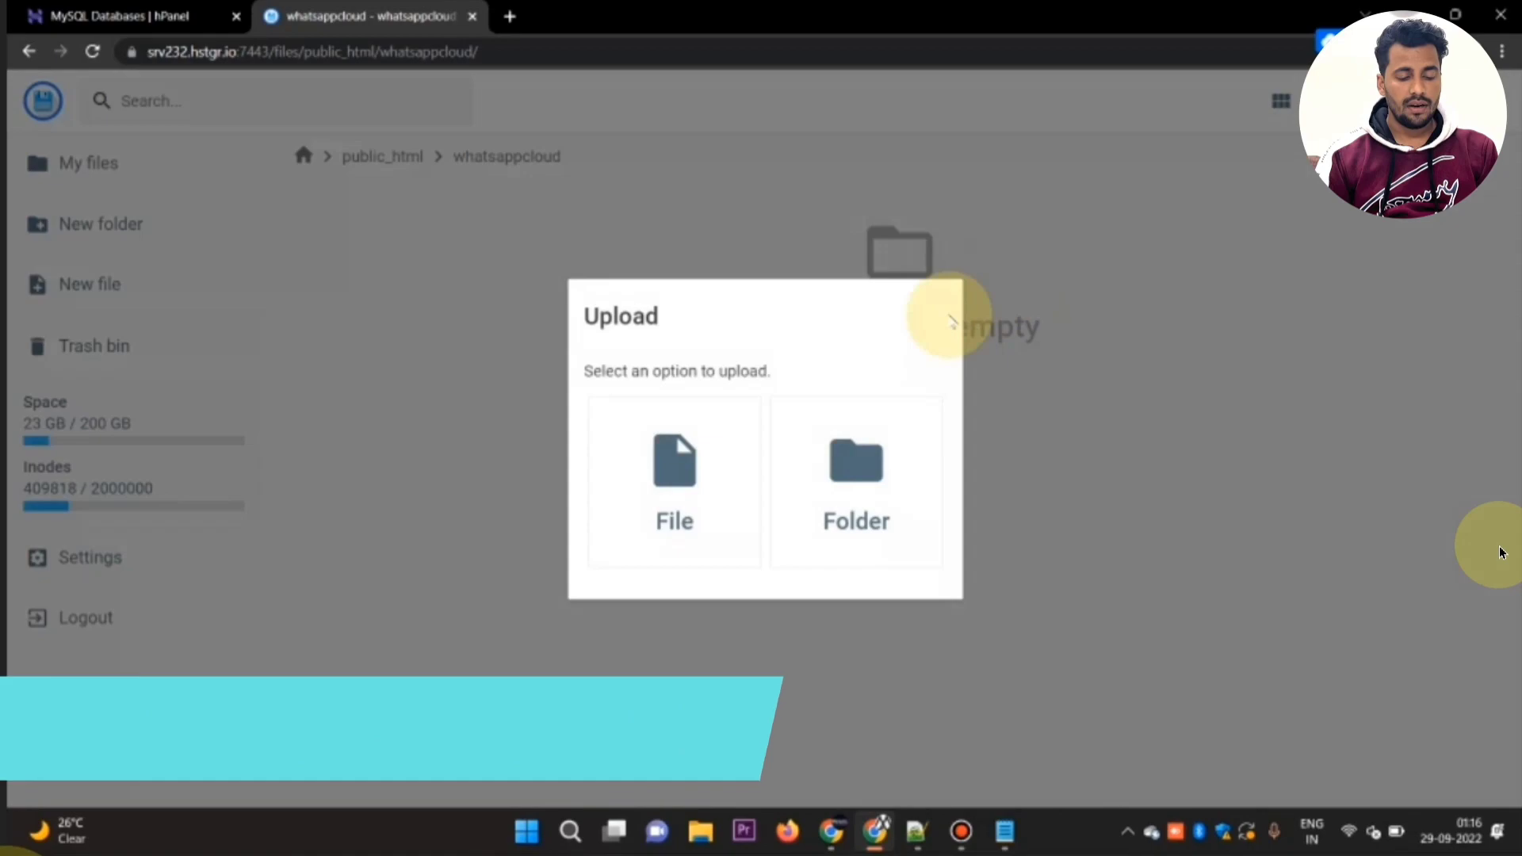
{"action": "left_click", "coordinate": [747, 449]}
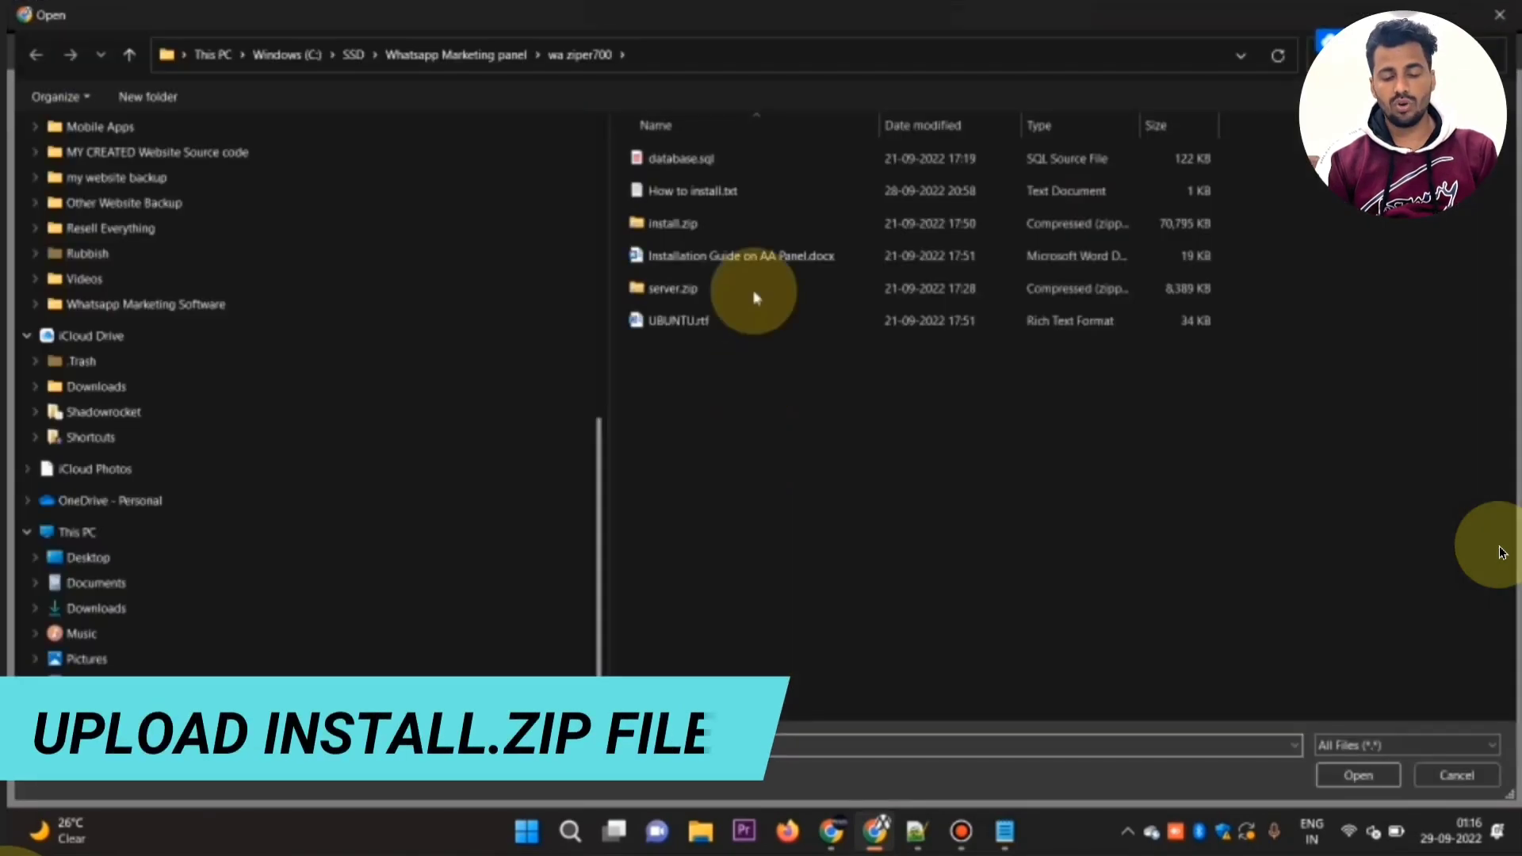
{"action": "double_click", "coordinate": [739, 228]}
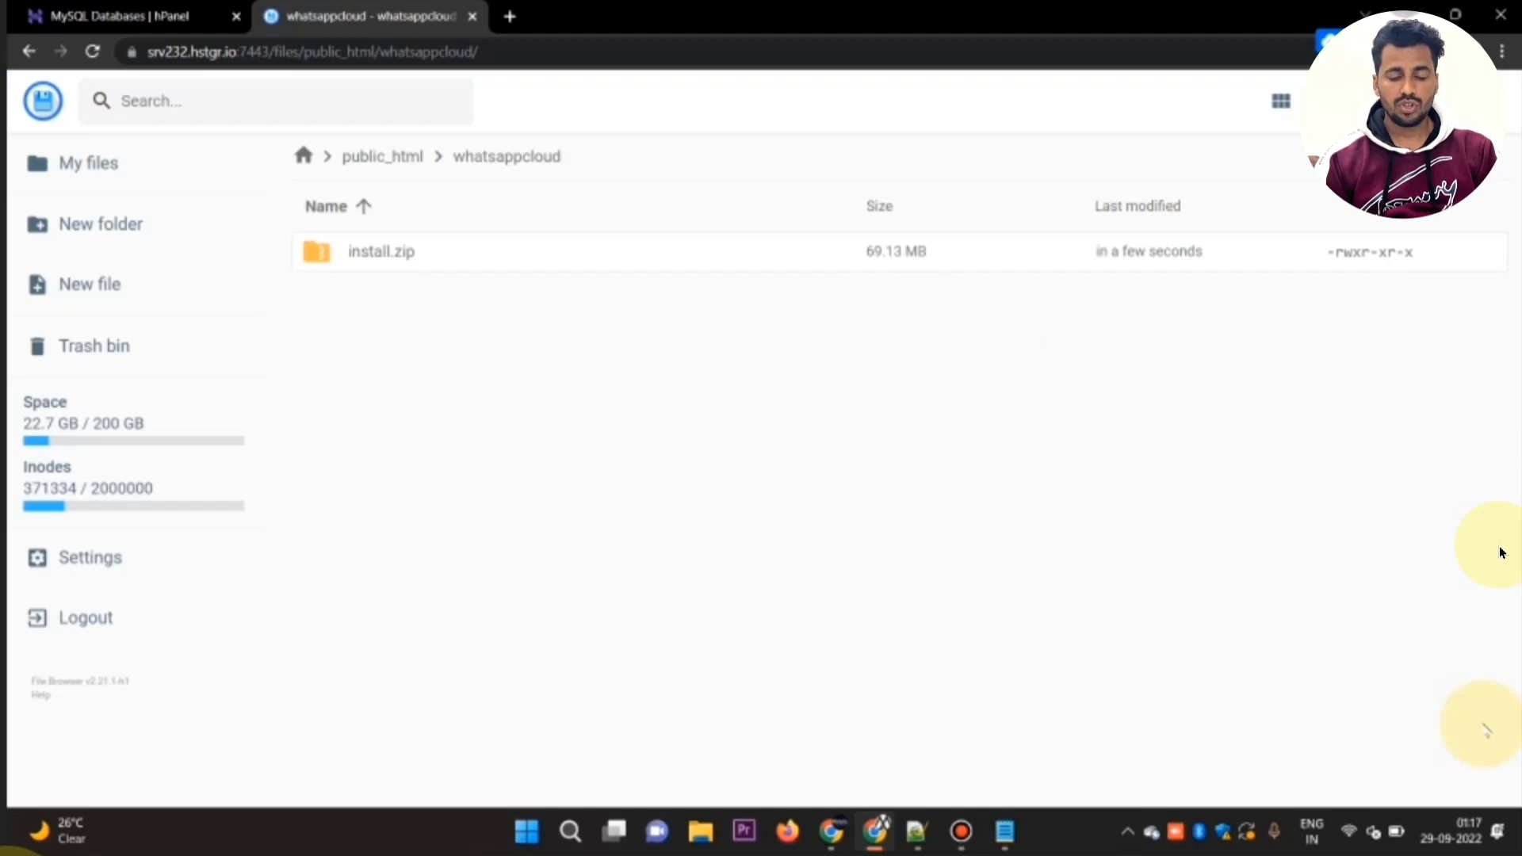
Step: Start unarchiving install.zip and select the whatsappcloud folder within public_html as the destination
{"action": "left_click", "coordinate": [310, 250]}
{"action": "right_click", "coordinate": [304, 247]}
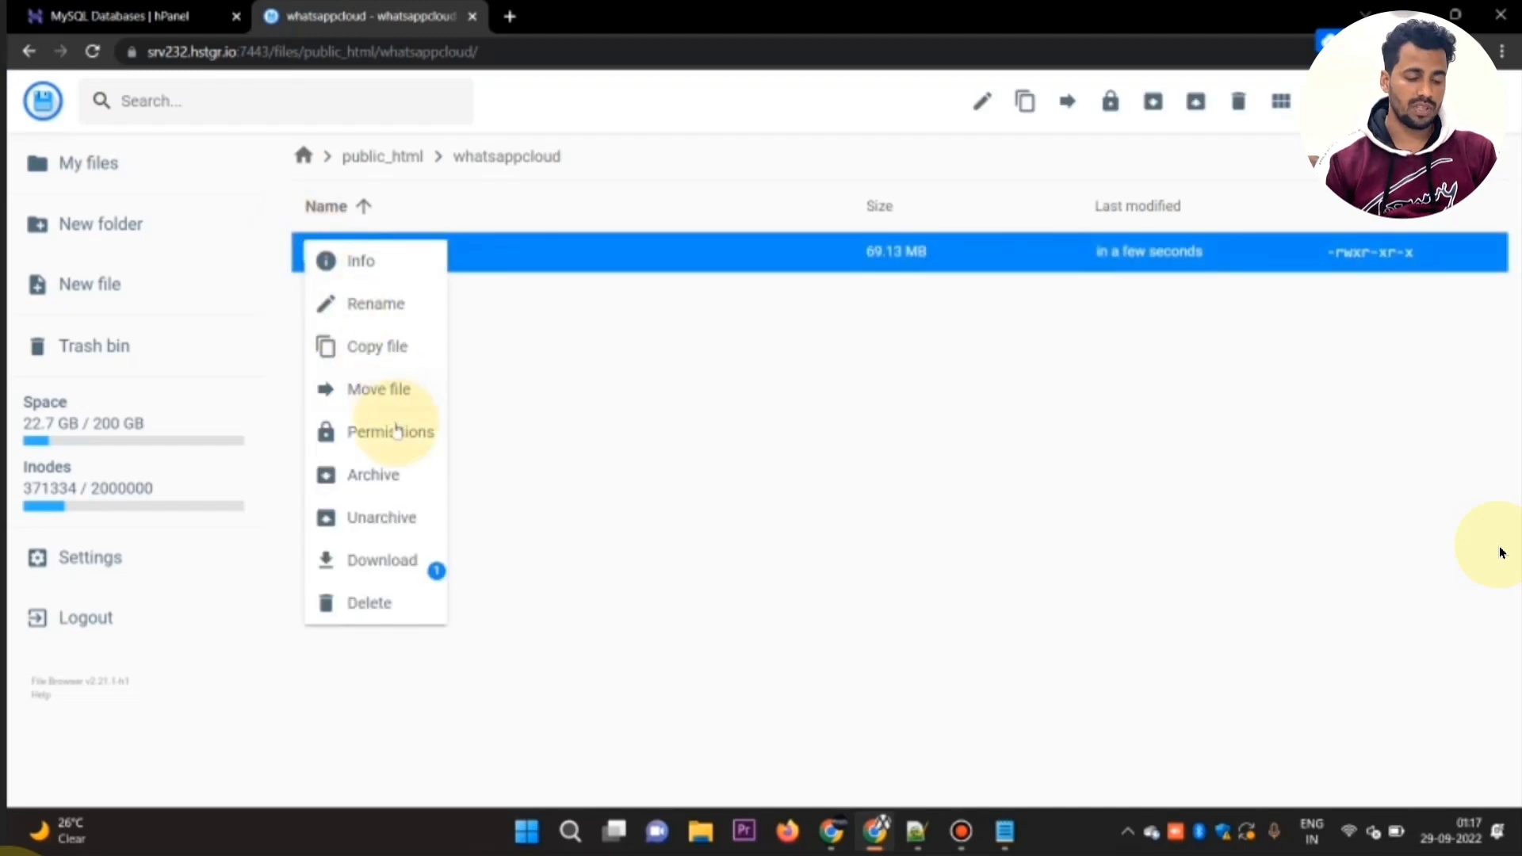
{"action": "left_click", "coordinate": [396, 511]}
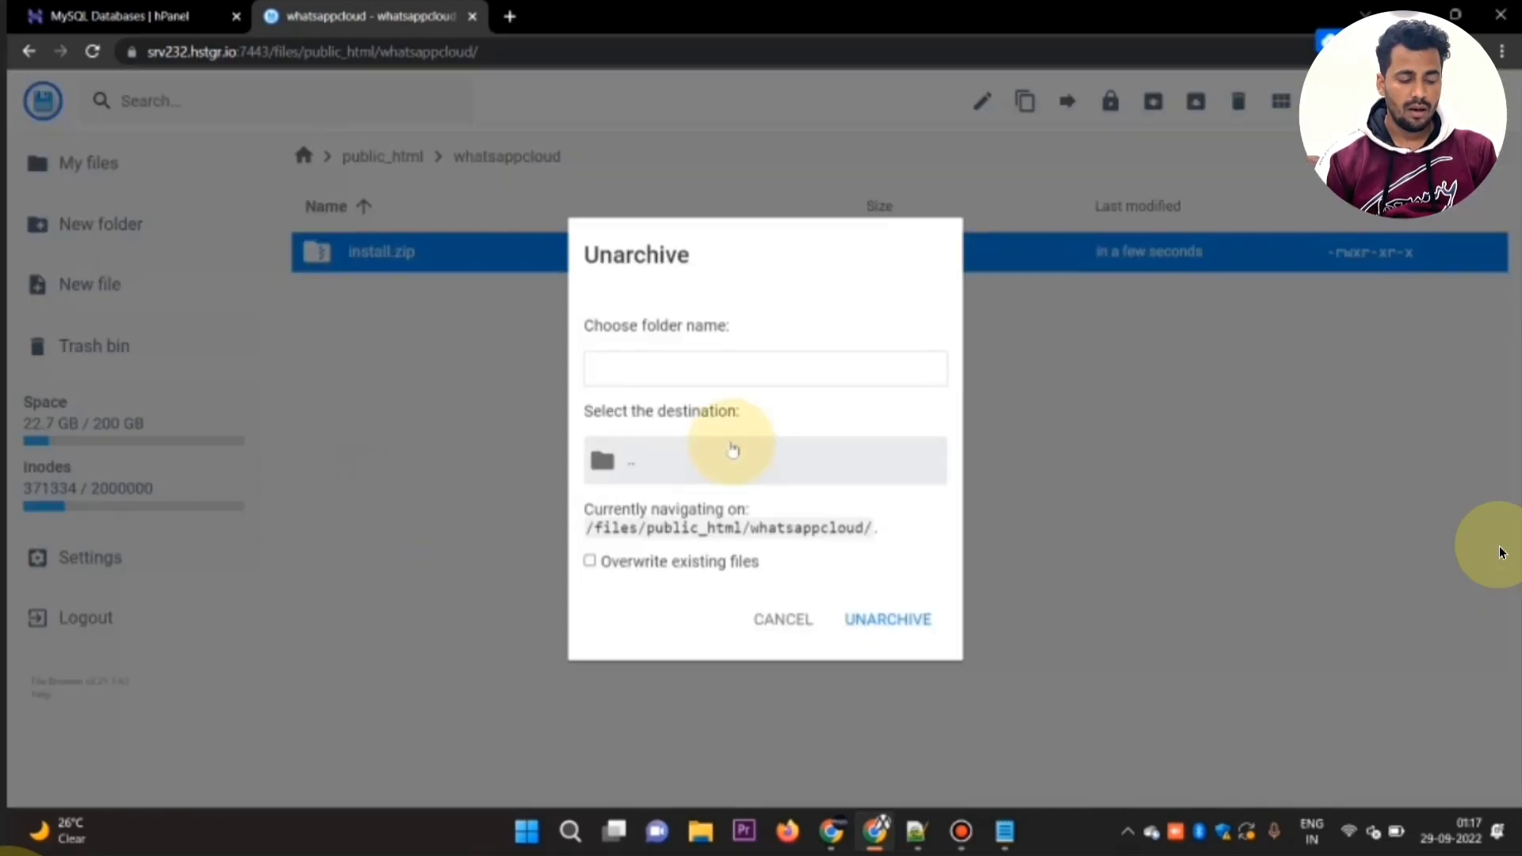
{"action": "left_click", "coordinate": [758, 468]}
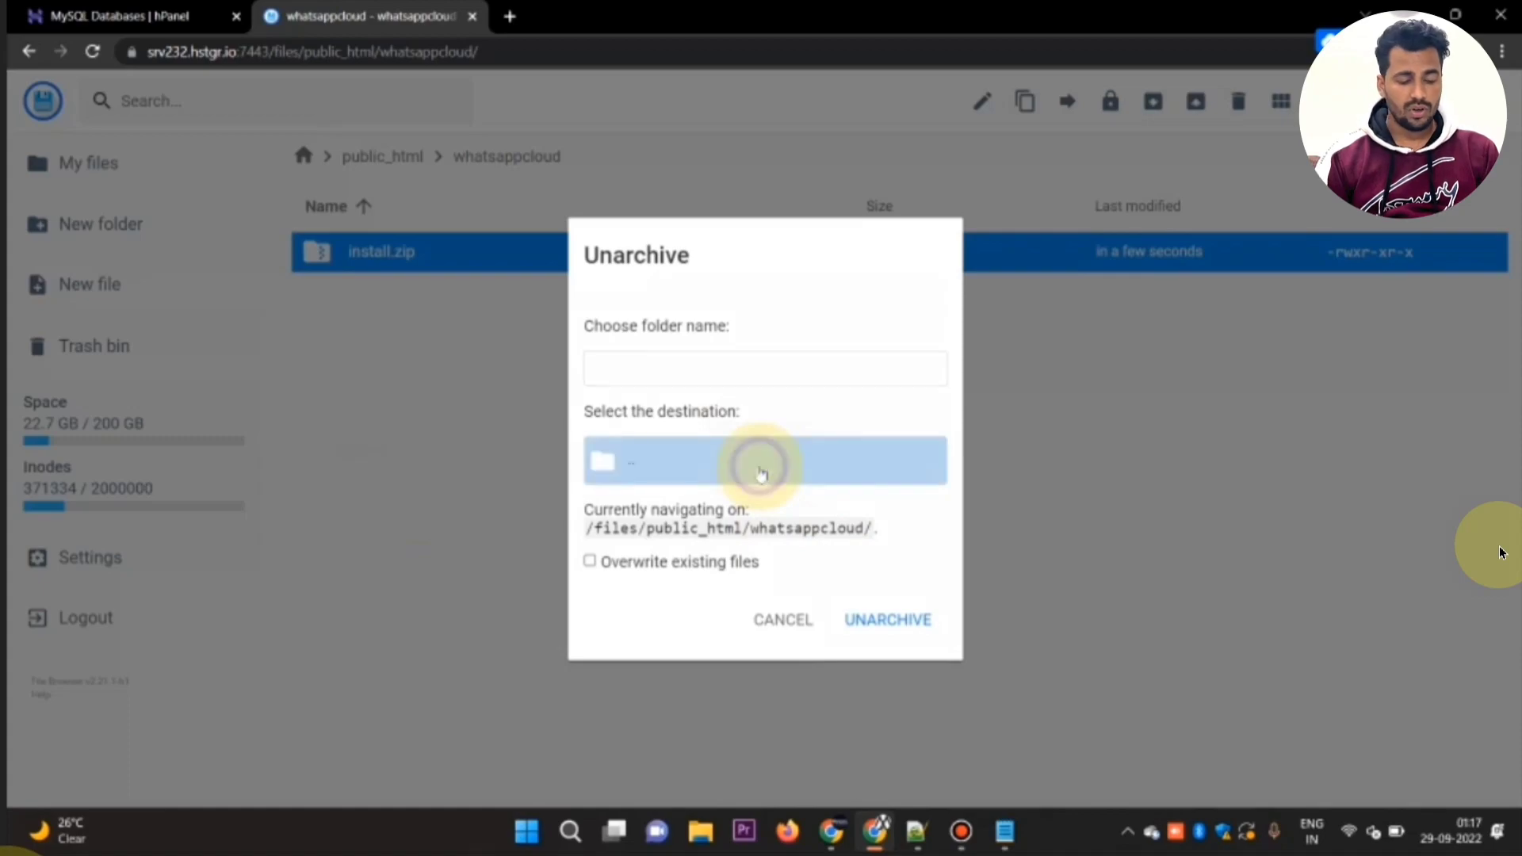
{"action": "left_click", "coordinate": [758, 467]}
{"action": "scroll", "coordinate": [801, 510], "scroll_direction": "down", "scroll_amount": 5}
{"action": "left_click", "coordinate": [748, 646]}
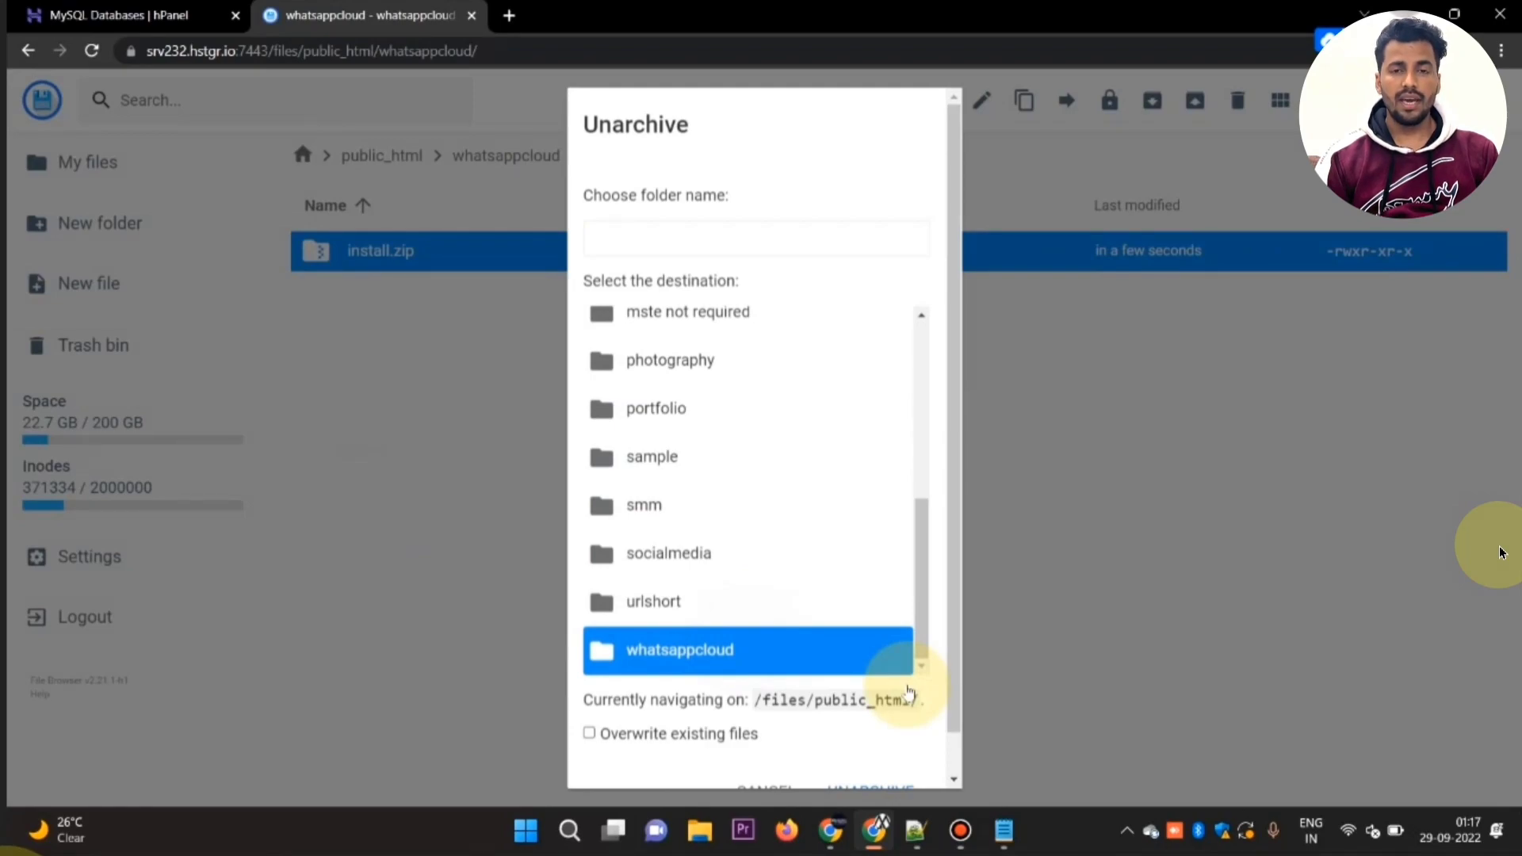
{"action": "scroll", "coordinate": [909, 692], "scroll_direction": "down", "scroll_amount": 1}
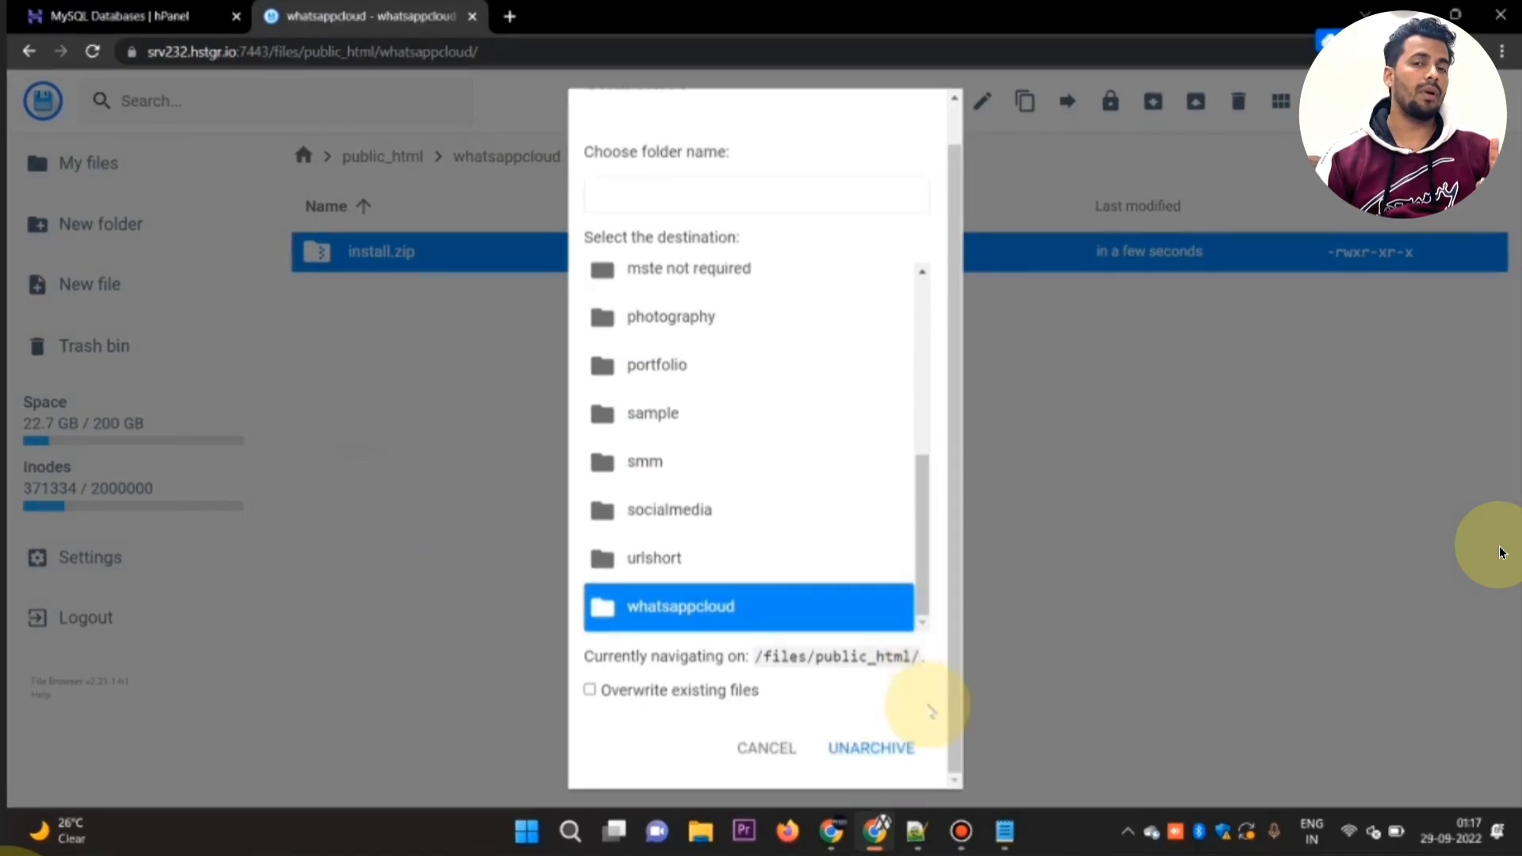
Step: Name the extraction folder whatsappcloud and unarchive the file
{"action": "left_click", "coordinate": [886, 759]}
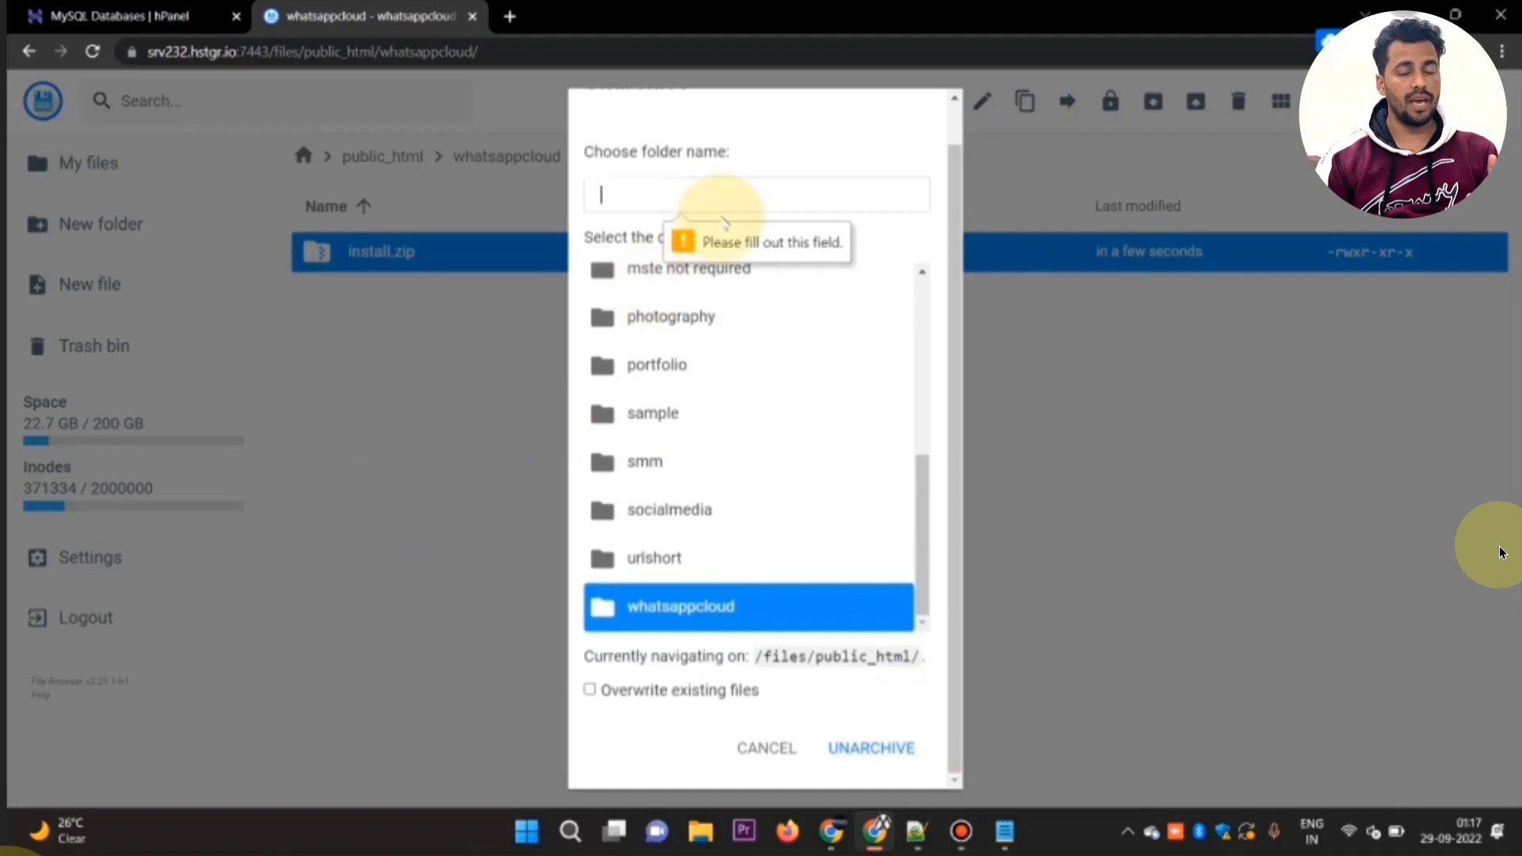
{"action": "type", "text": "whatsapp"}
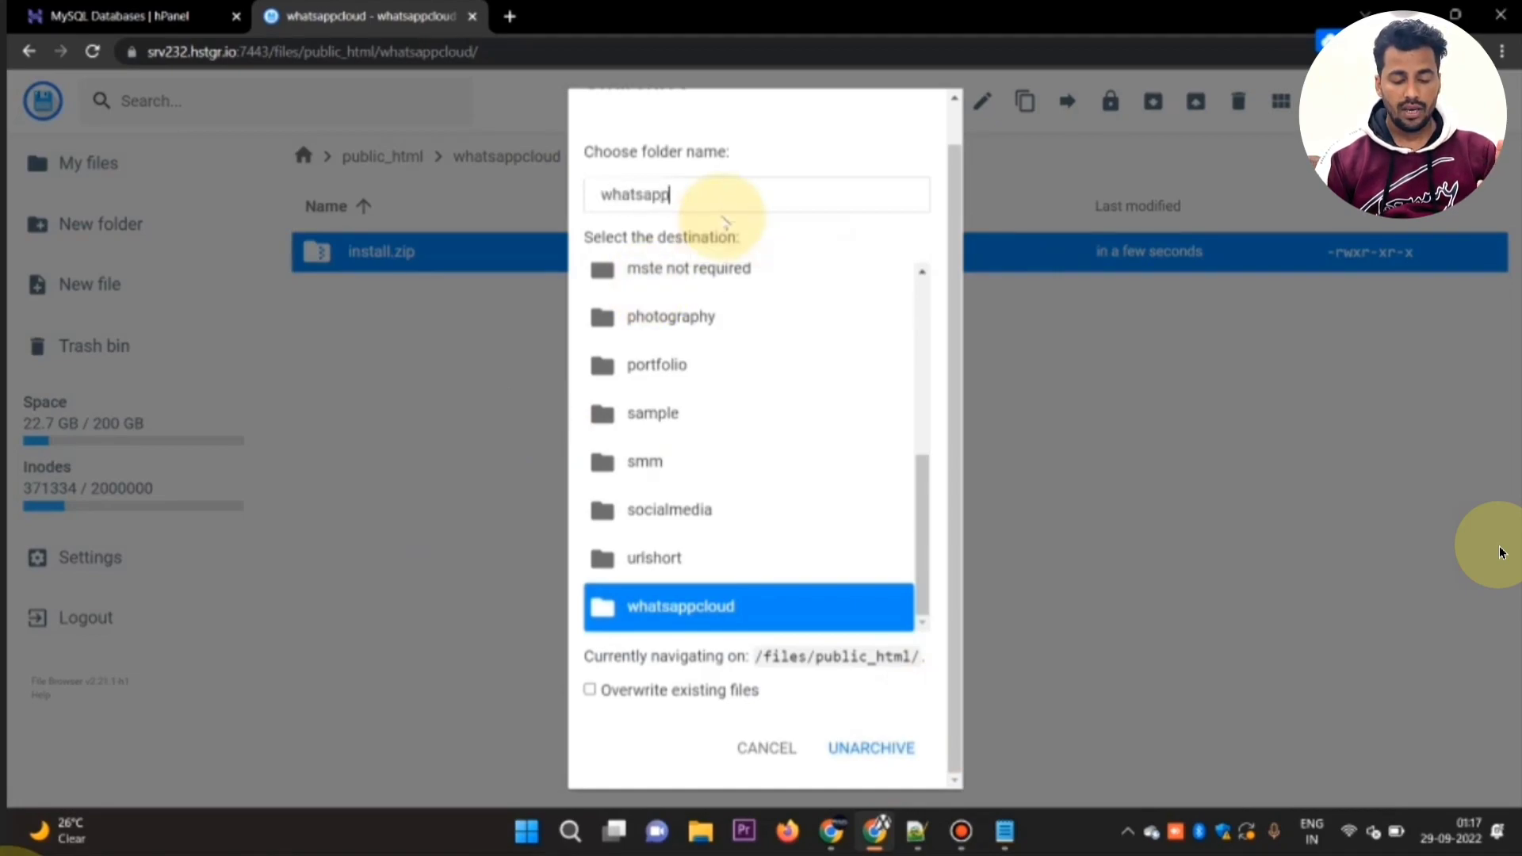
{"action": "type", "text": "clou"}
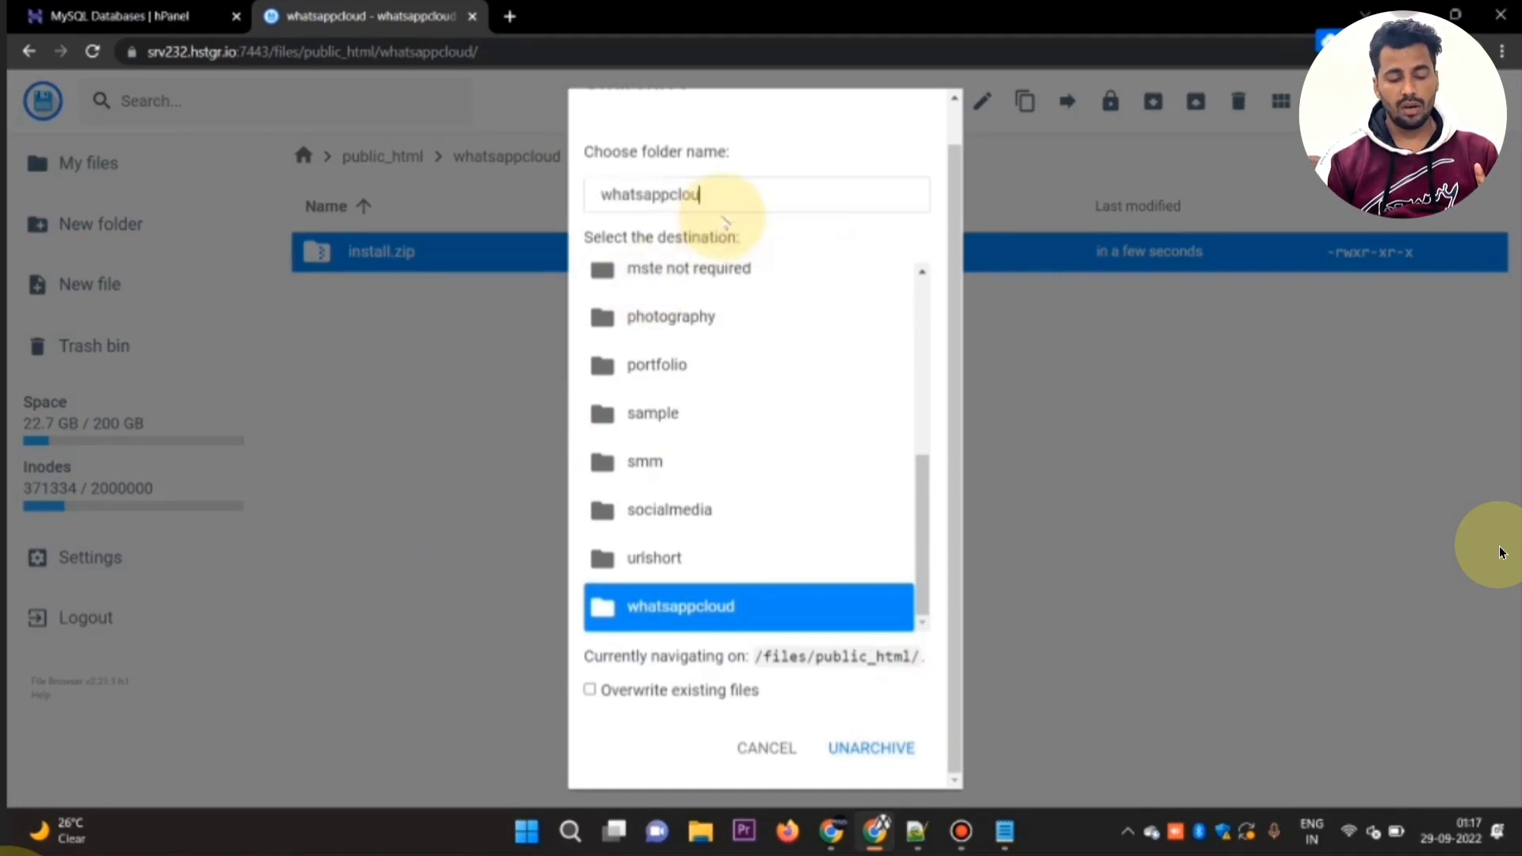
{"action": "type", "text": "d"}
{"action": "key", "text": "Return"}
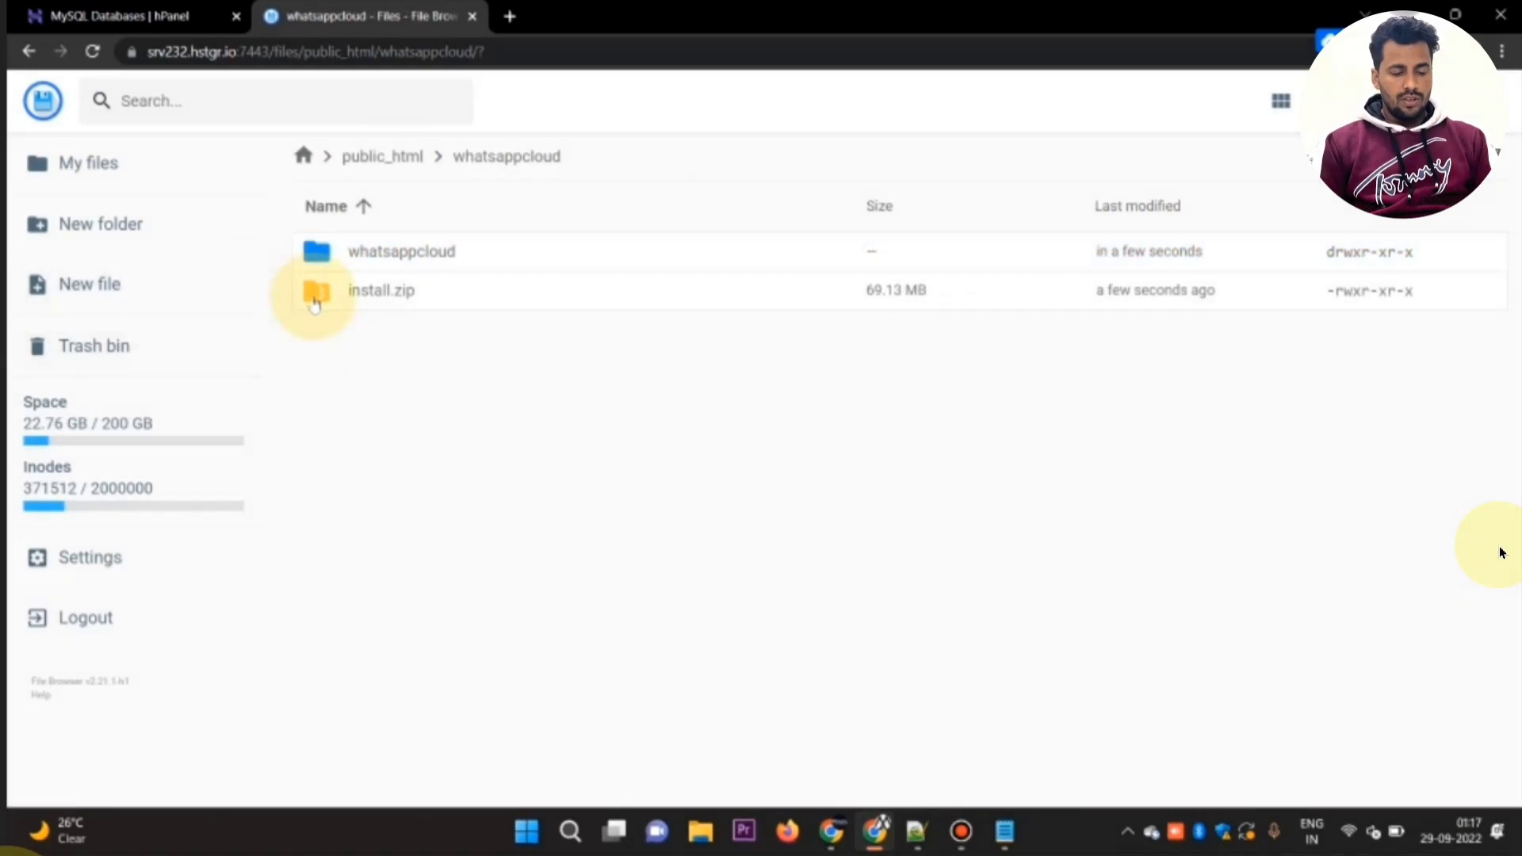
Step: Delete install.zip from the whatsappcloud folder
{"action": "left_click", "coordinate": [315, 304]}
{"action": "key", "text": "Delete"}
{"action": "key", "text": "Return"}
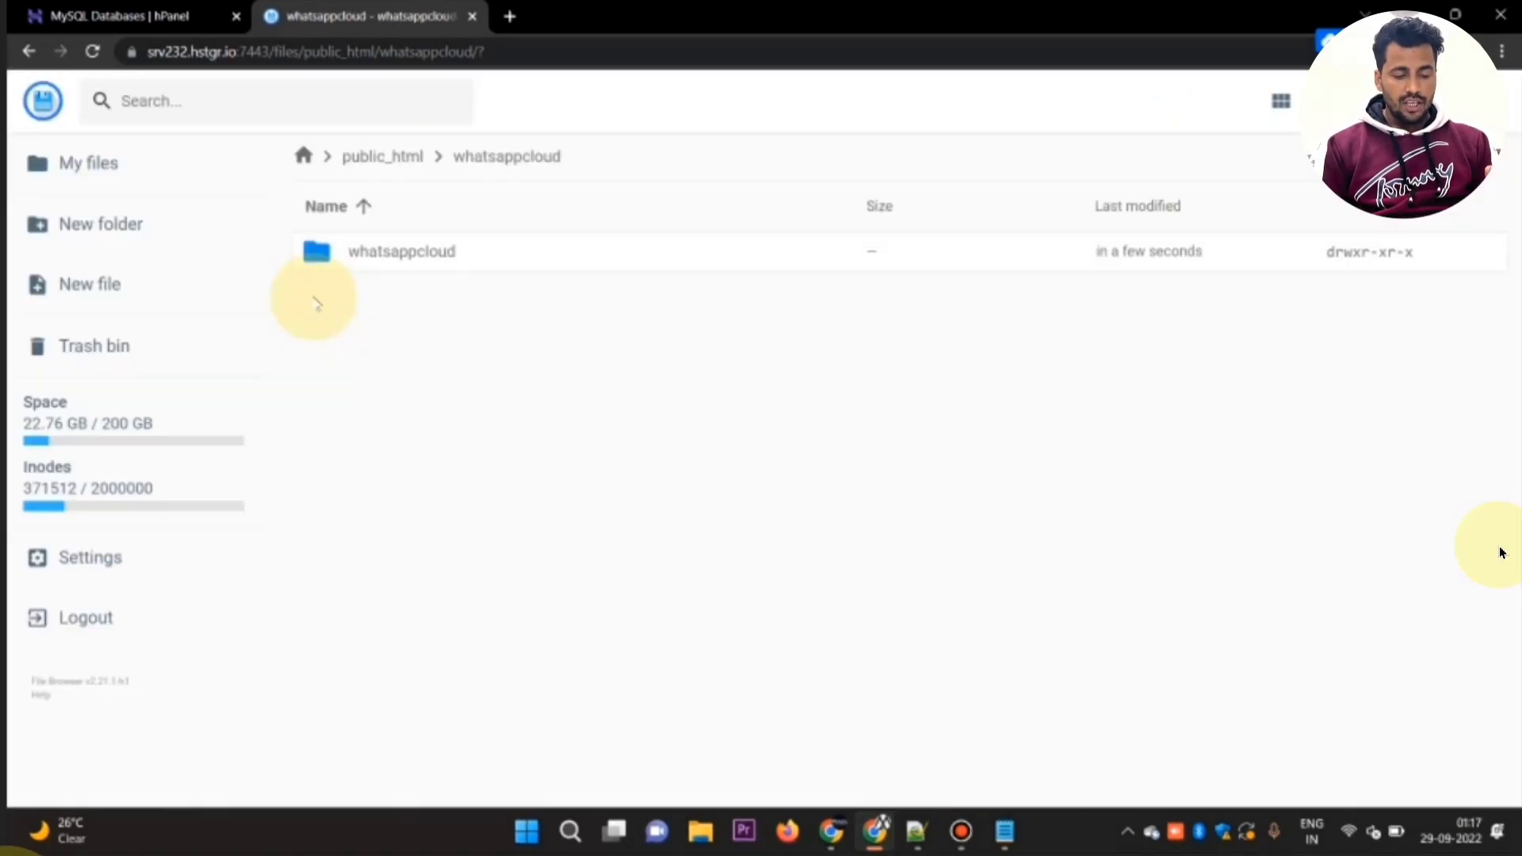
Step: Move api, app, assets, inc and index.php from the nested whatsappcloud folder into public_html/whatsappcloud
{"action": "left_click", "coordinate": [321, 255]}
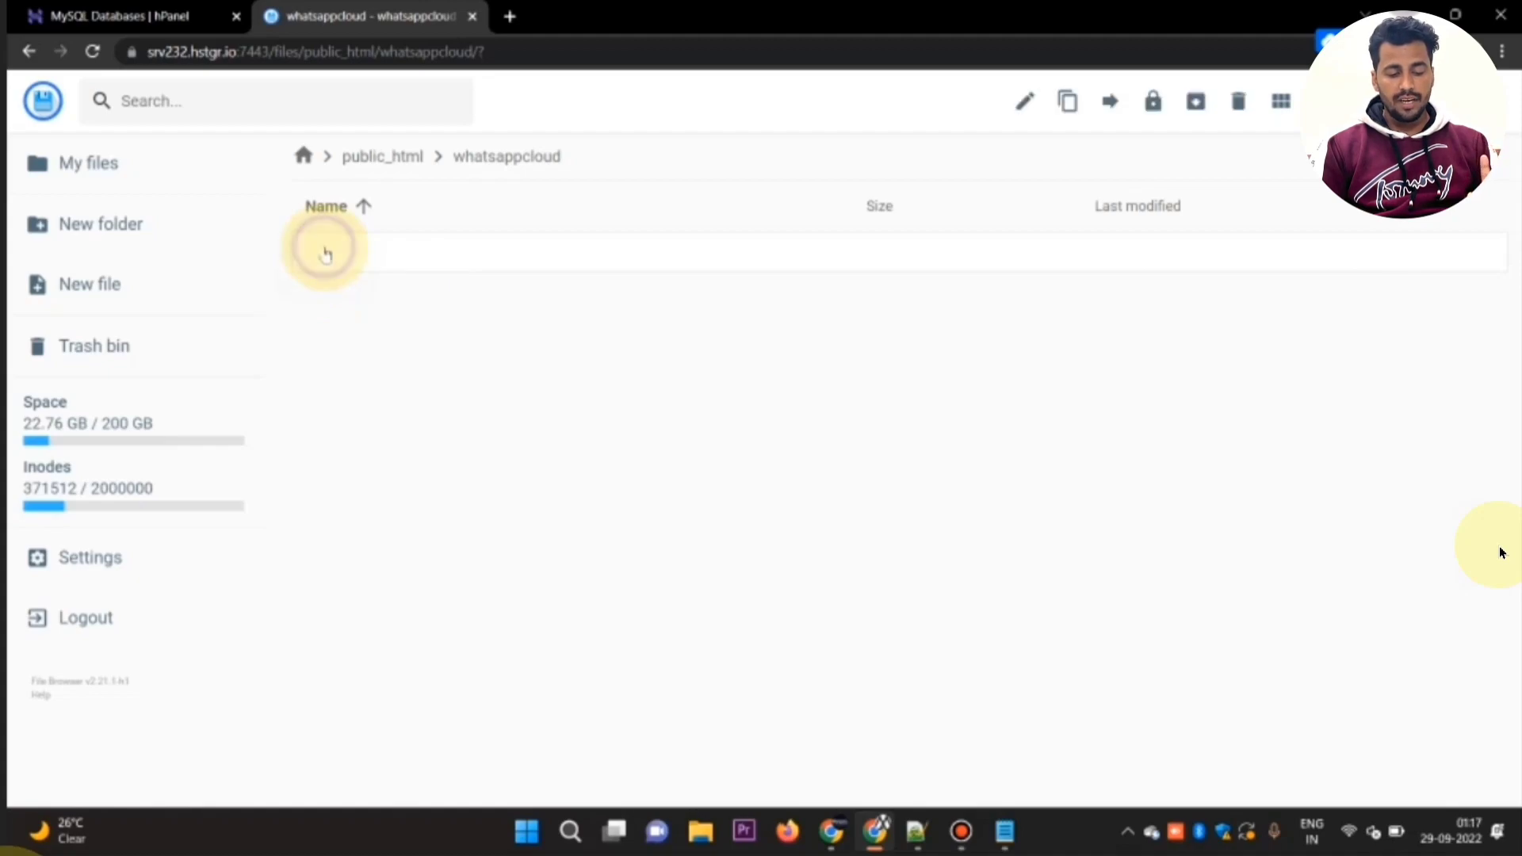
{"action": "double_click", "coordinate": [323, 254]}
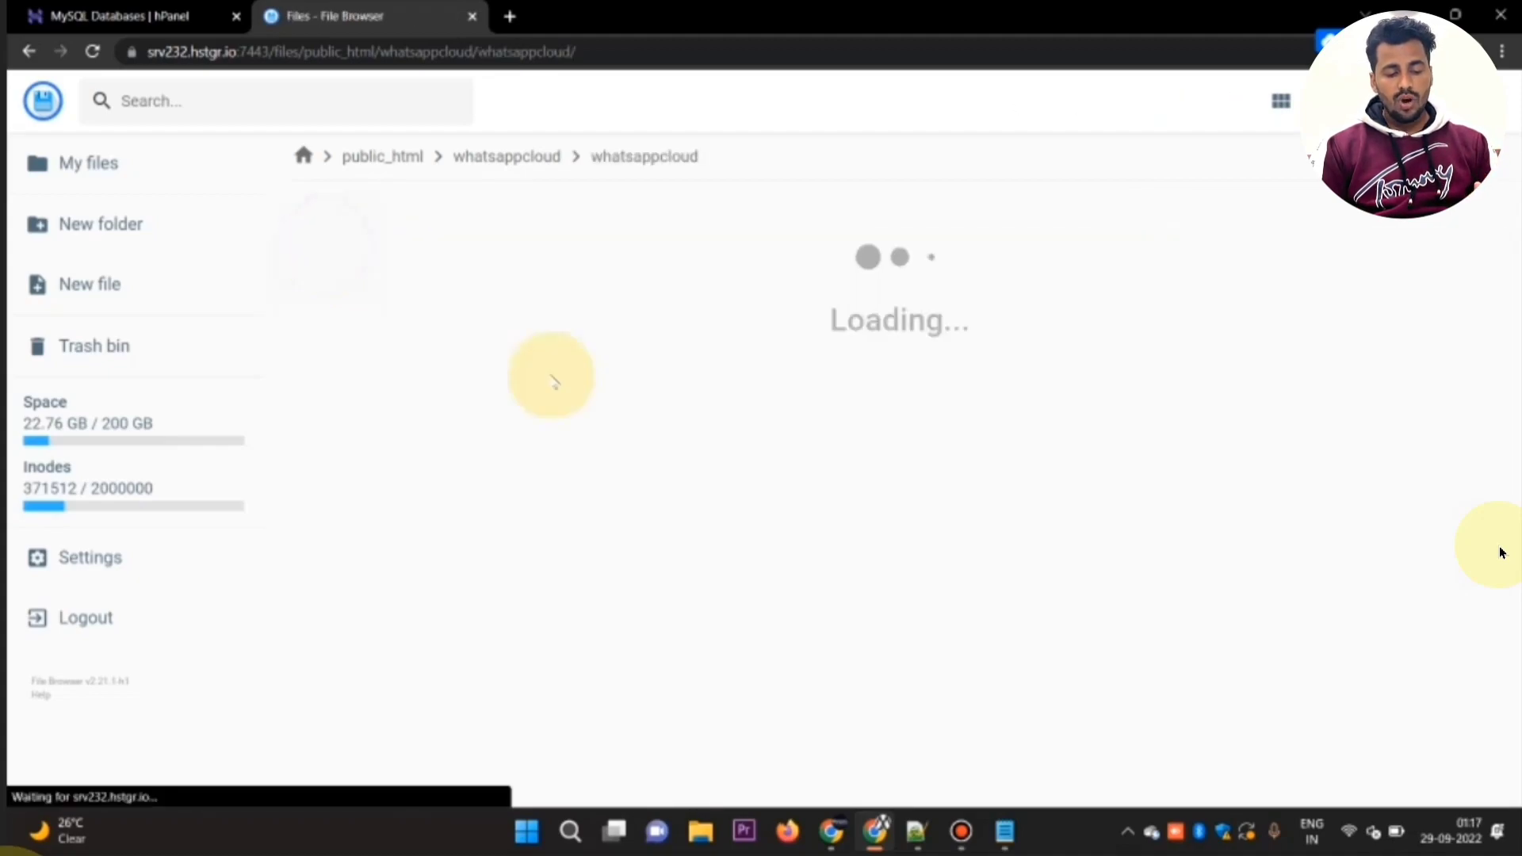
{"action": "key", "text": "ctrl+a"}
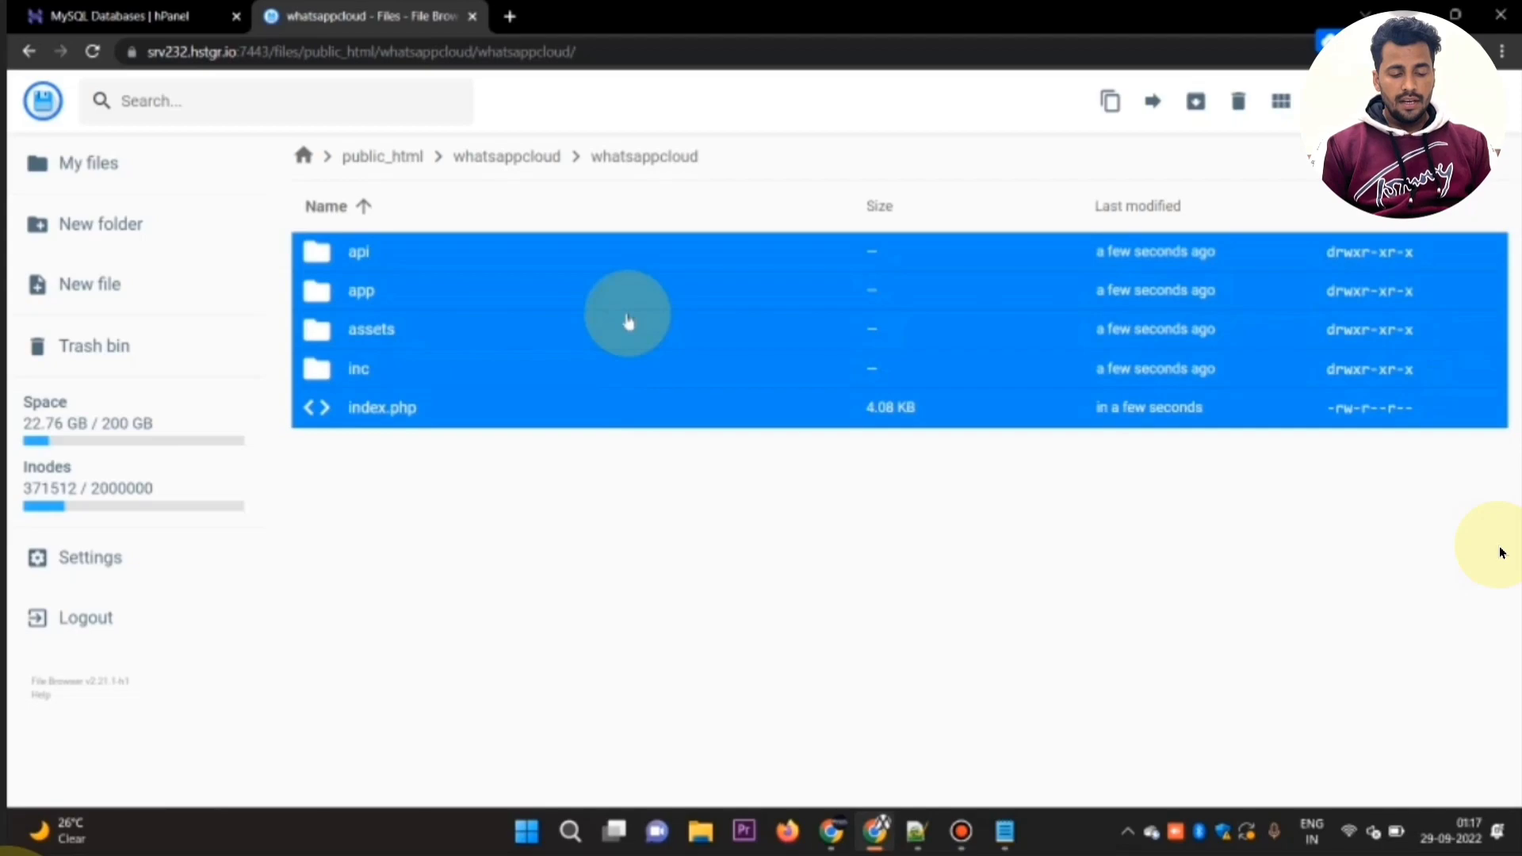
{"action": "left_click", "coordinate": [1165, 97]}
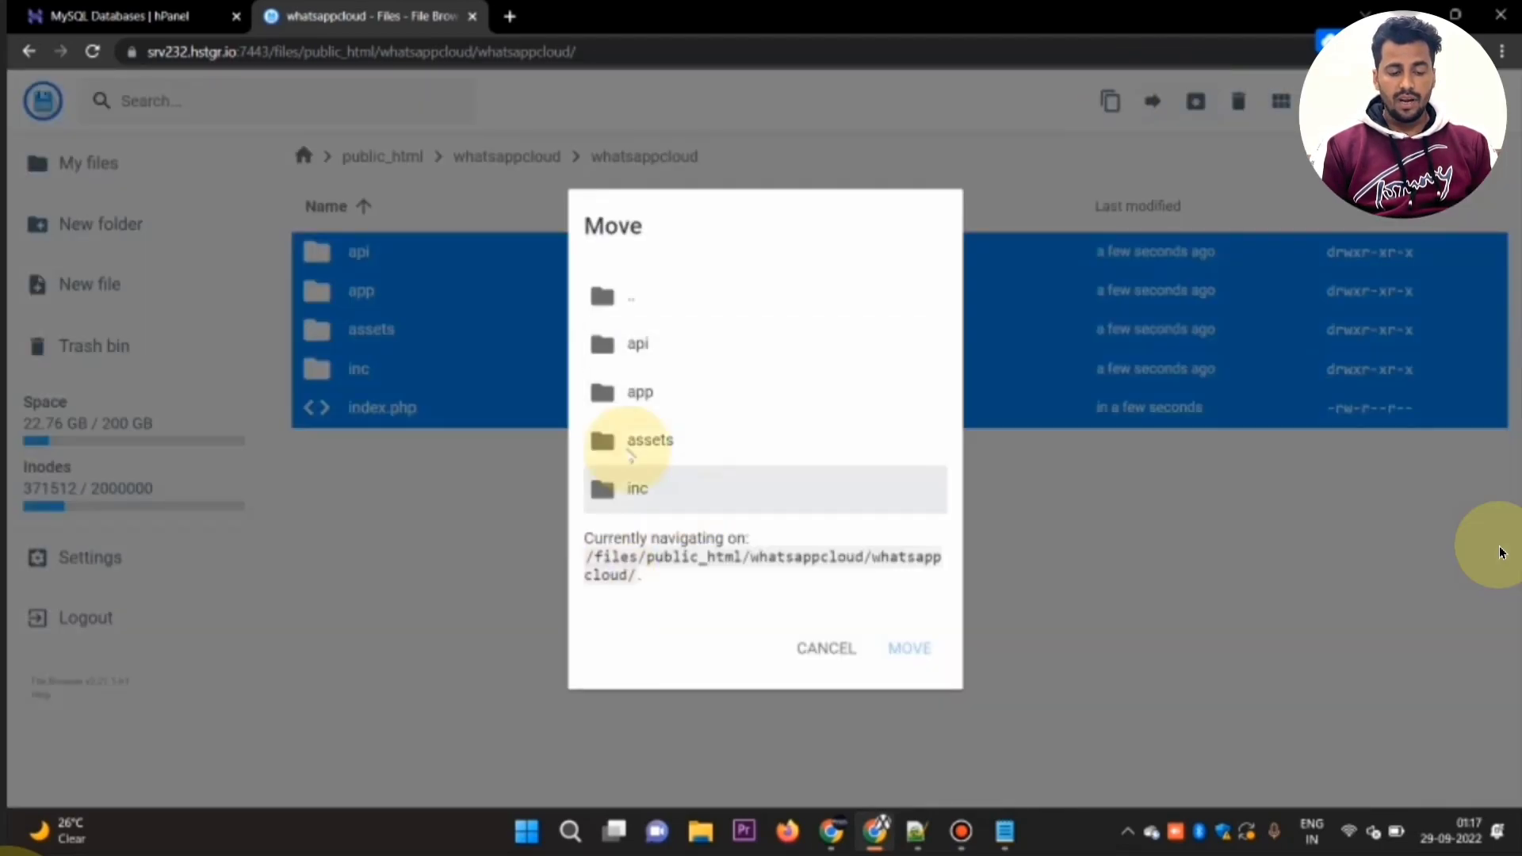
{"action": "double_click", "coordinate": [681, 292]}
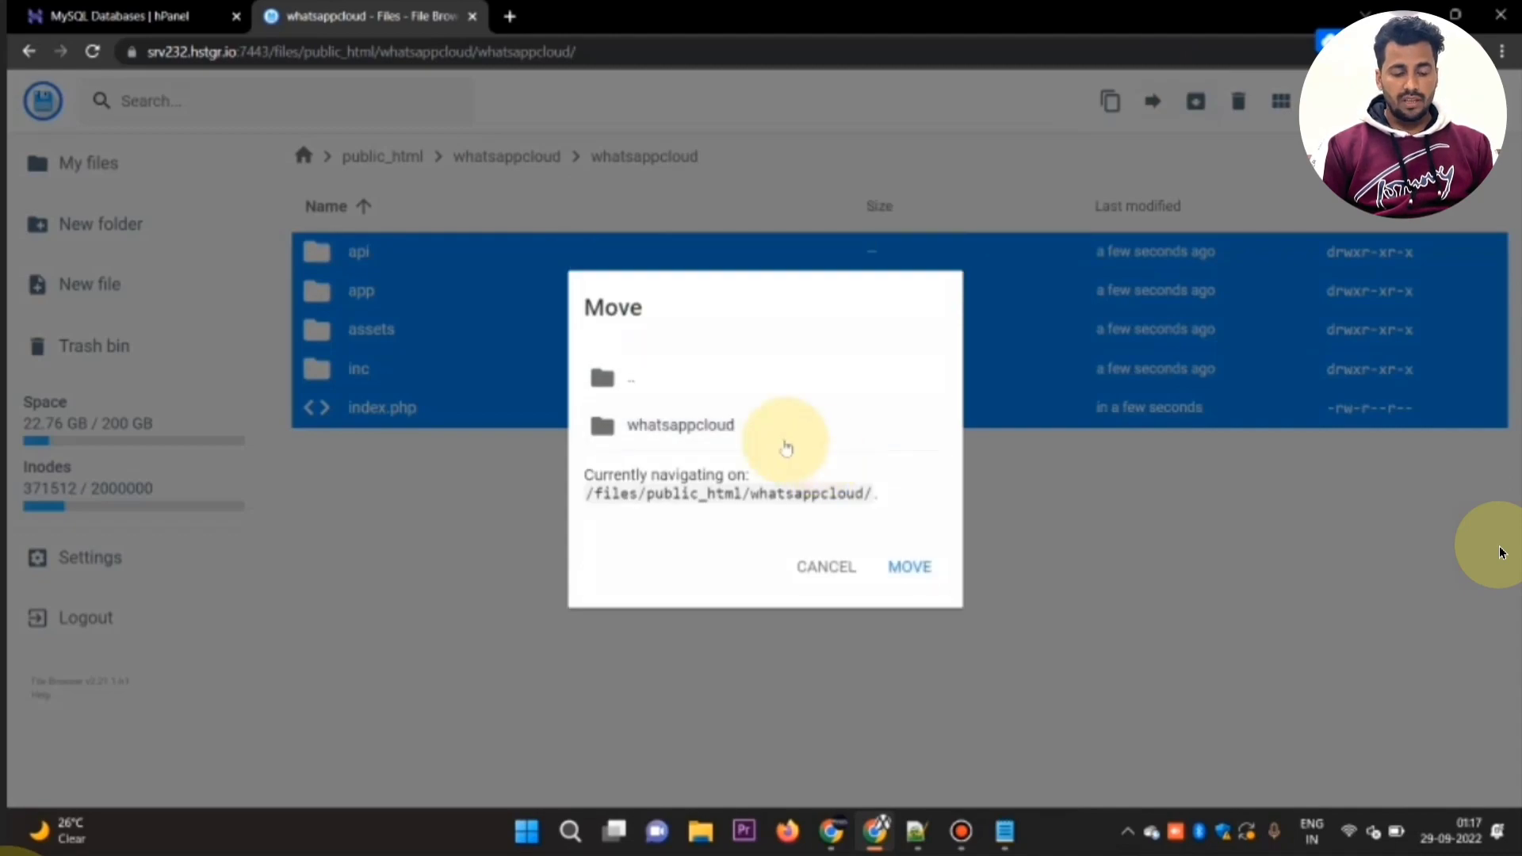
{"action": "left_click", "coordinate": [724, 425]}
{"action": "double_click", "coordinate": [758, 383]}
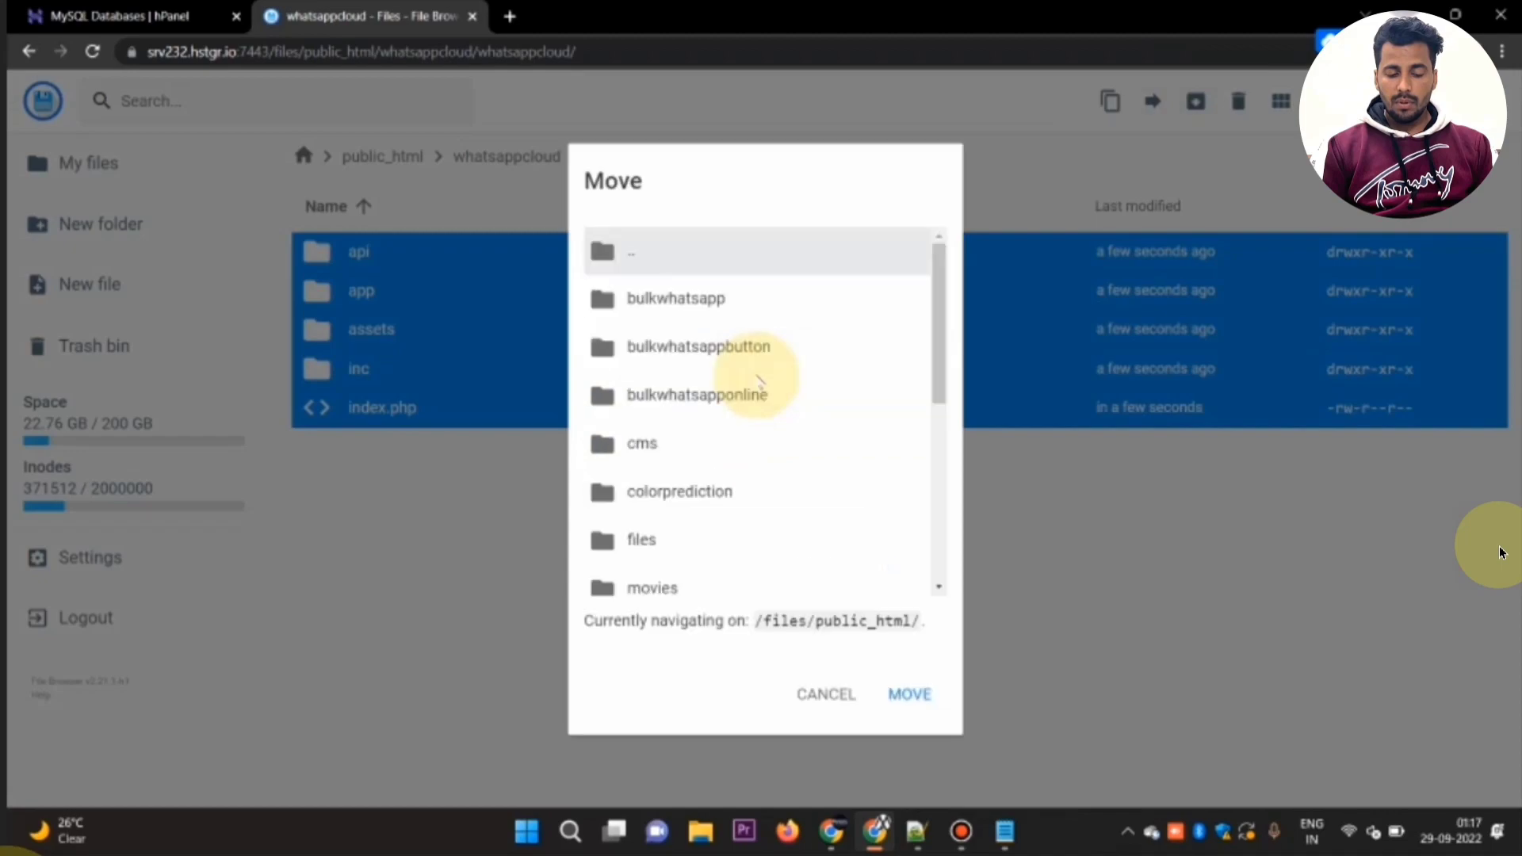
{"action": "scroll", "coordinate": [713, 396], "scroll_direction": "down", "scroll_amount": 5}
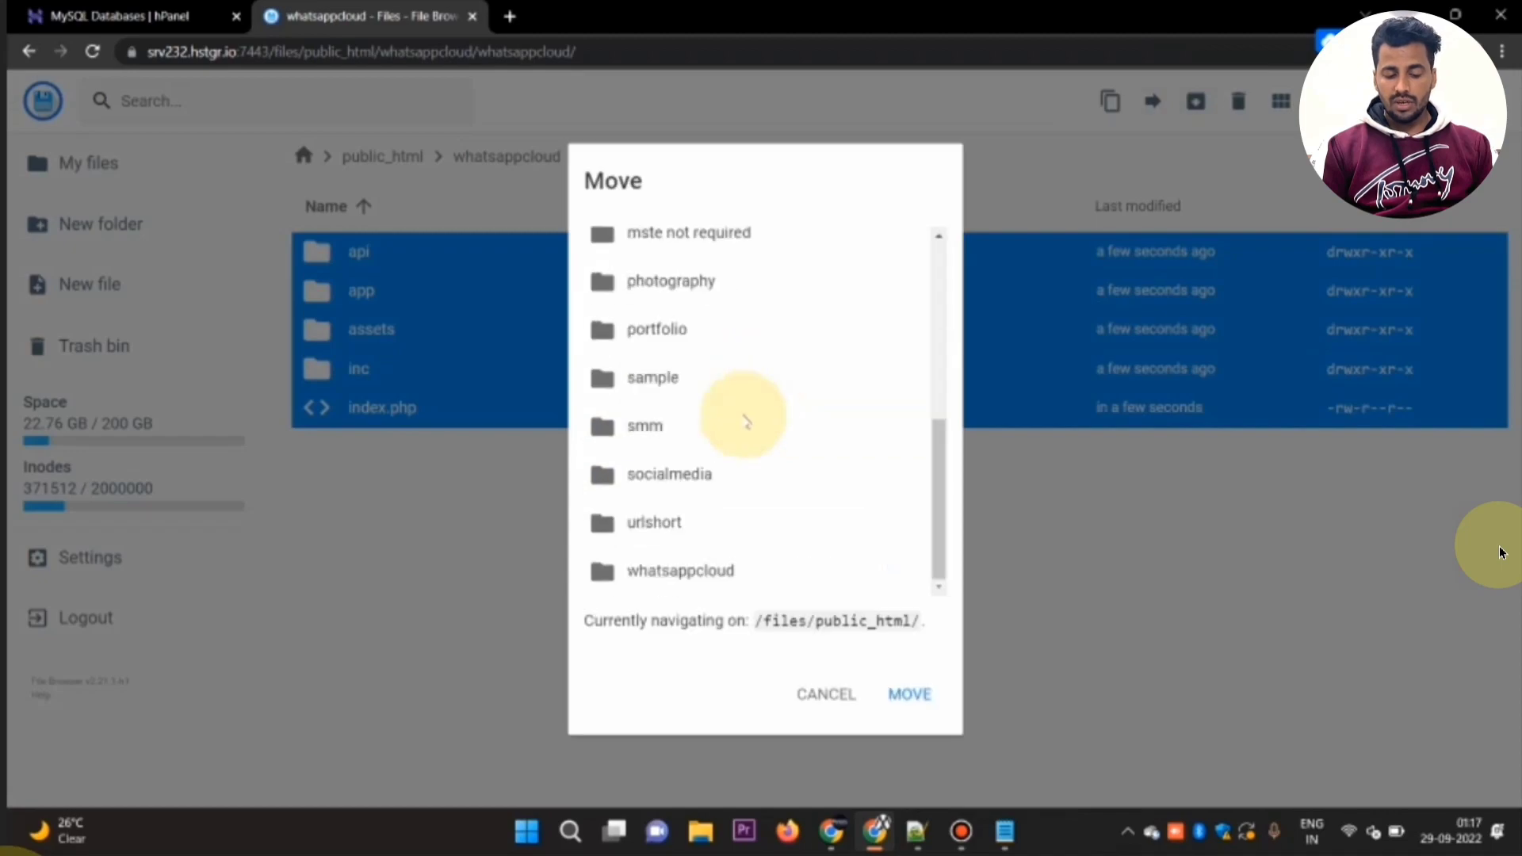
{"action": "left_click", "coordinate": [694, 593]}
{"action": "left_click", "coordinate": [907, 694]}
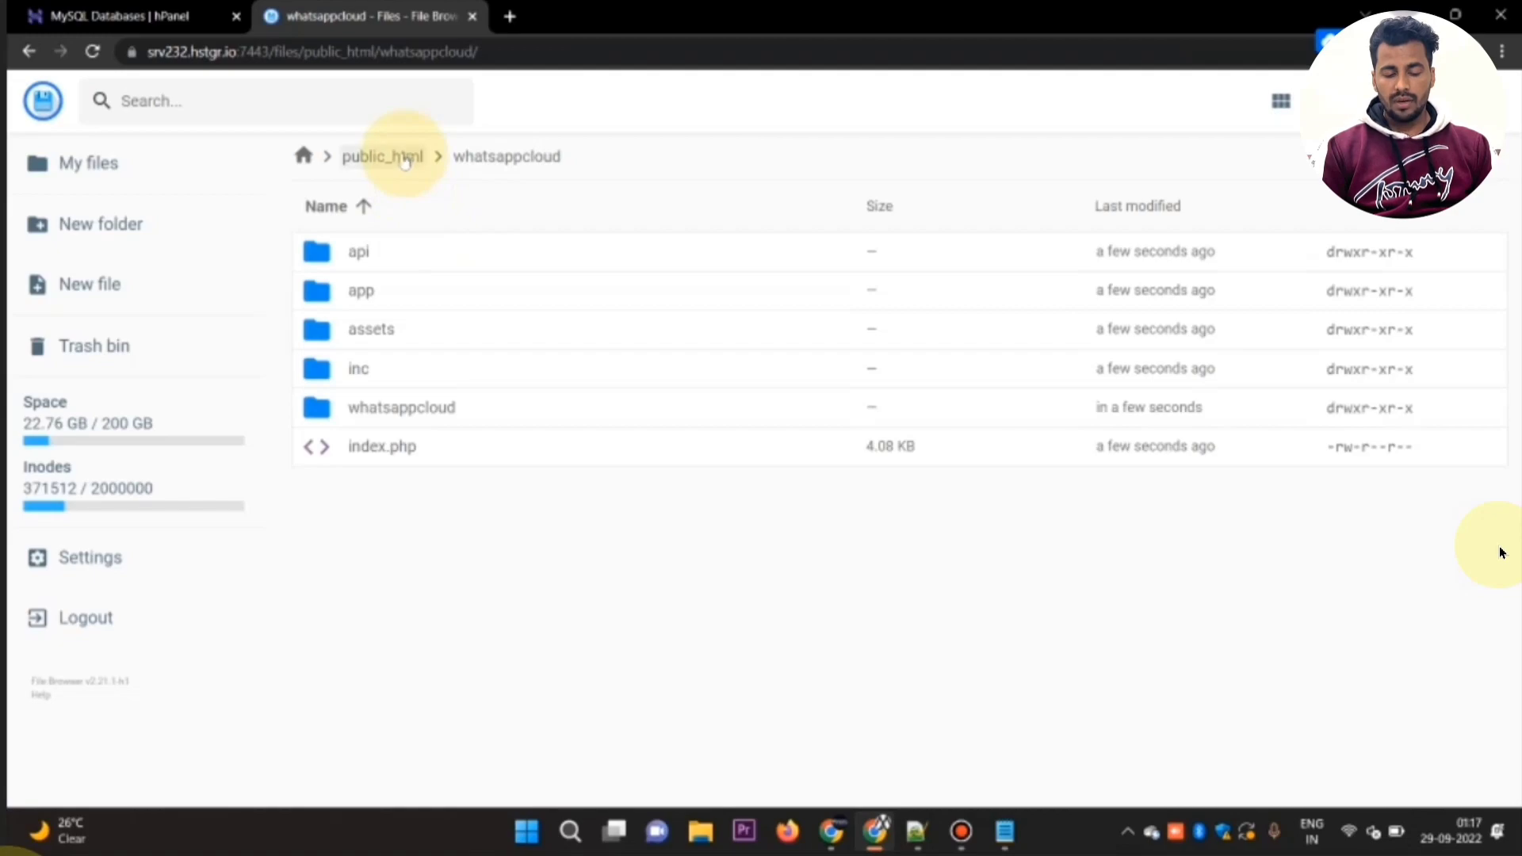
Step: Delete the leftover nested whatsappcloud folder inside public_html/whatsappcloud
{"action": "left_click", "coordinate": [405, 158]}
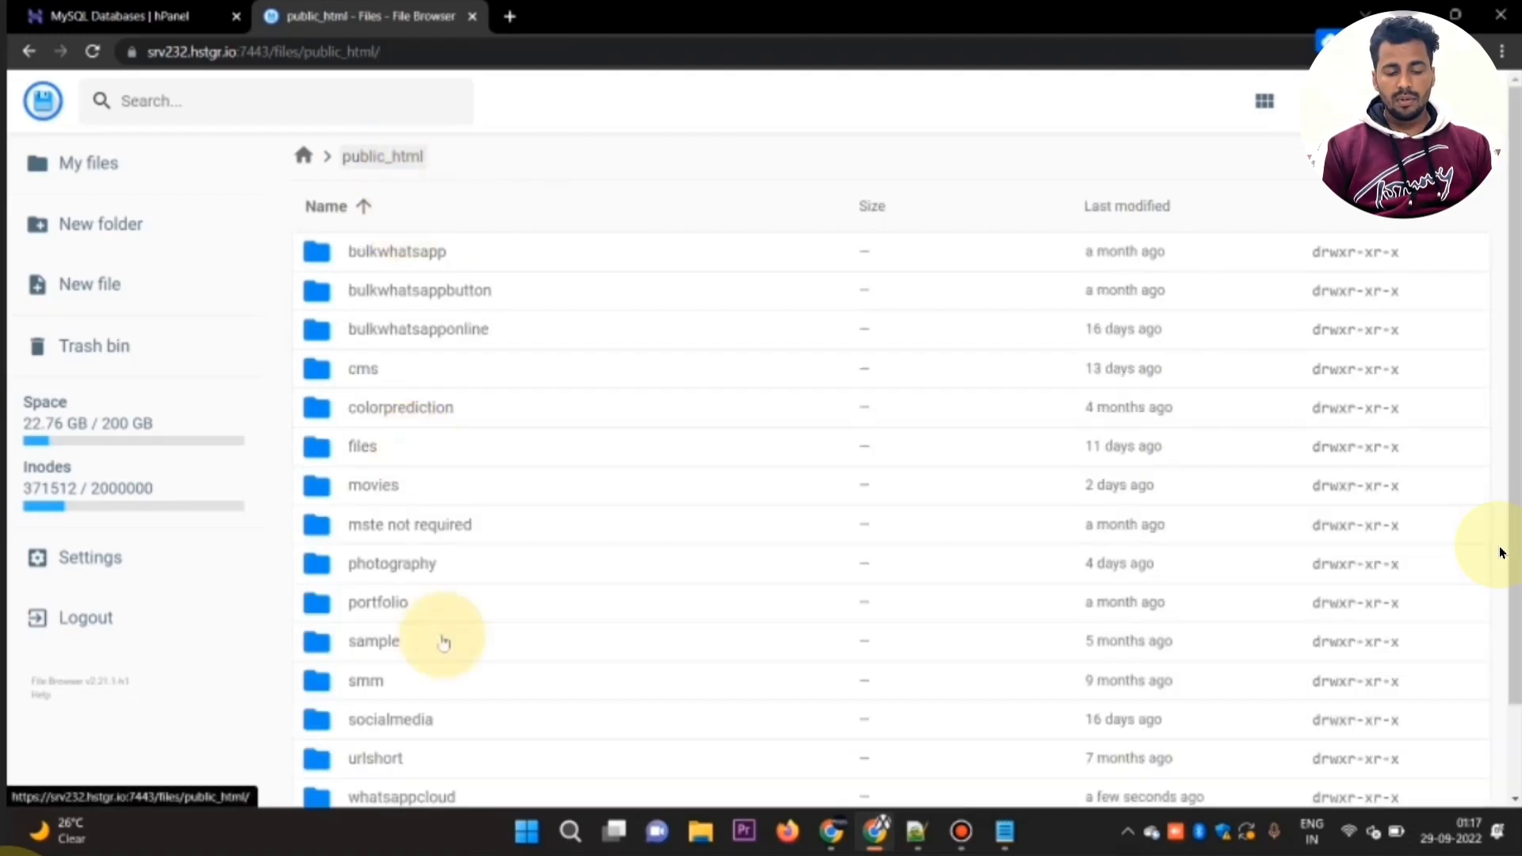
{"action": "scroll", "coordinate": [333, 682], "scroll_direction": "down", "scroll_amount": 2}
{"action": "double_click", "coordinate": [331, 692]}
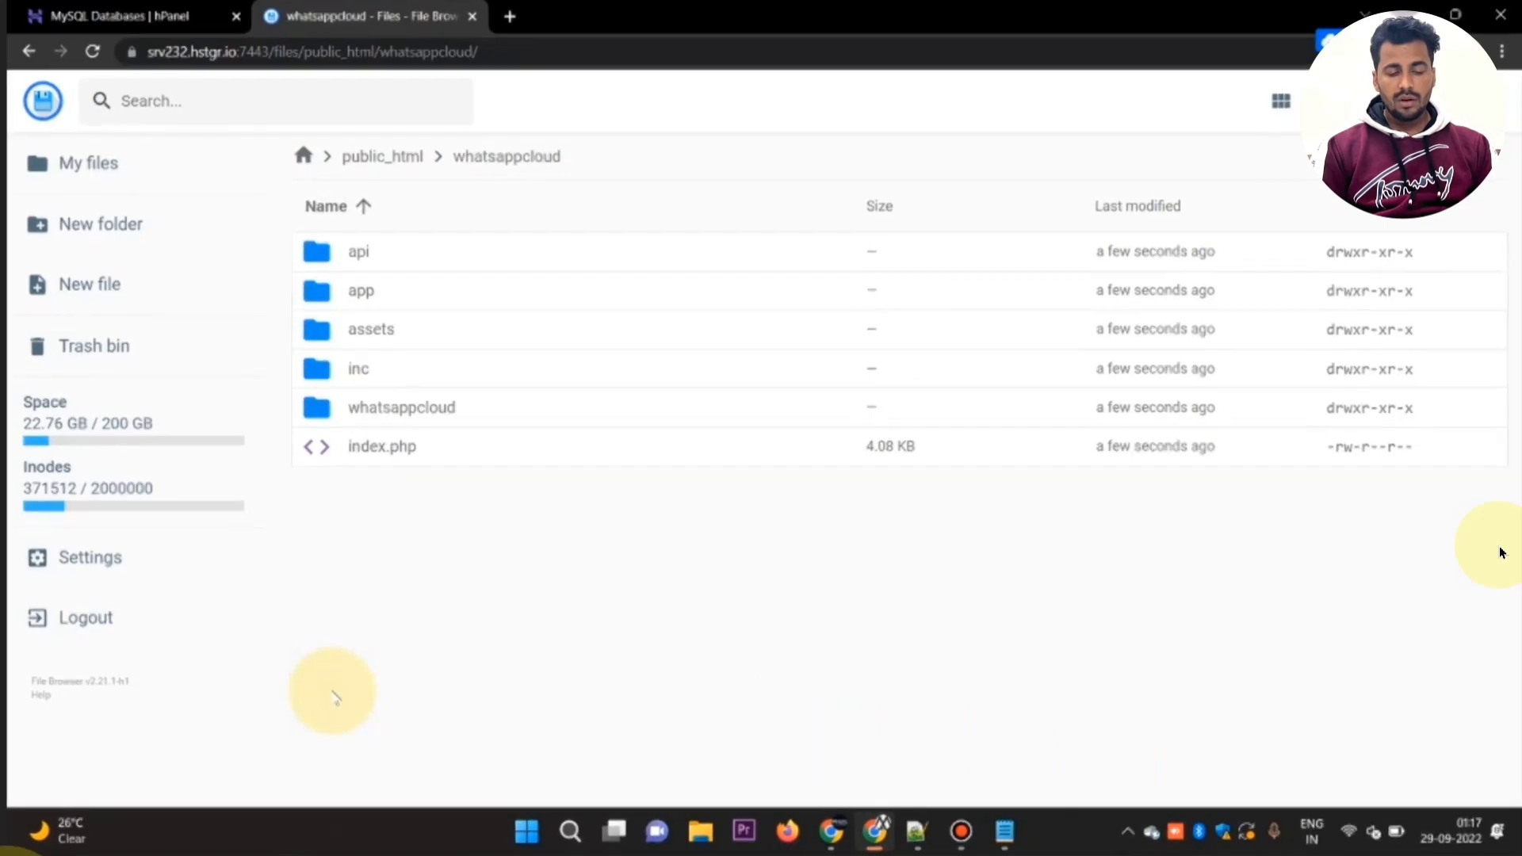
{"action": "left_click", "coordinate": [315, 413]}
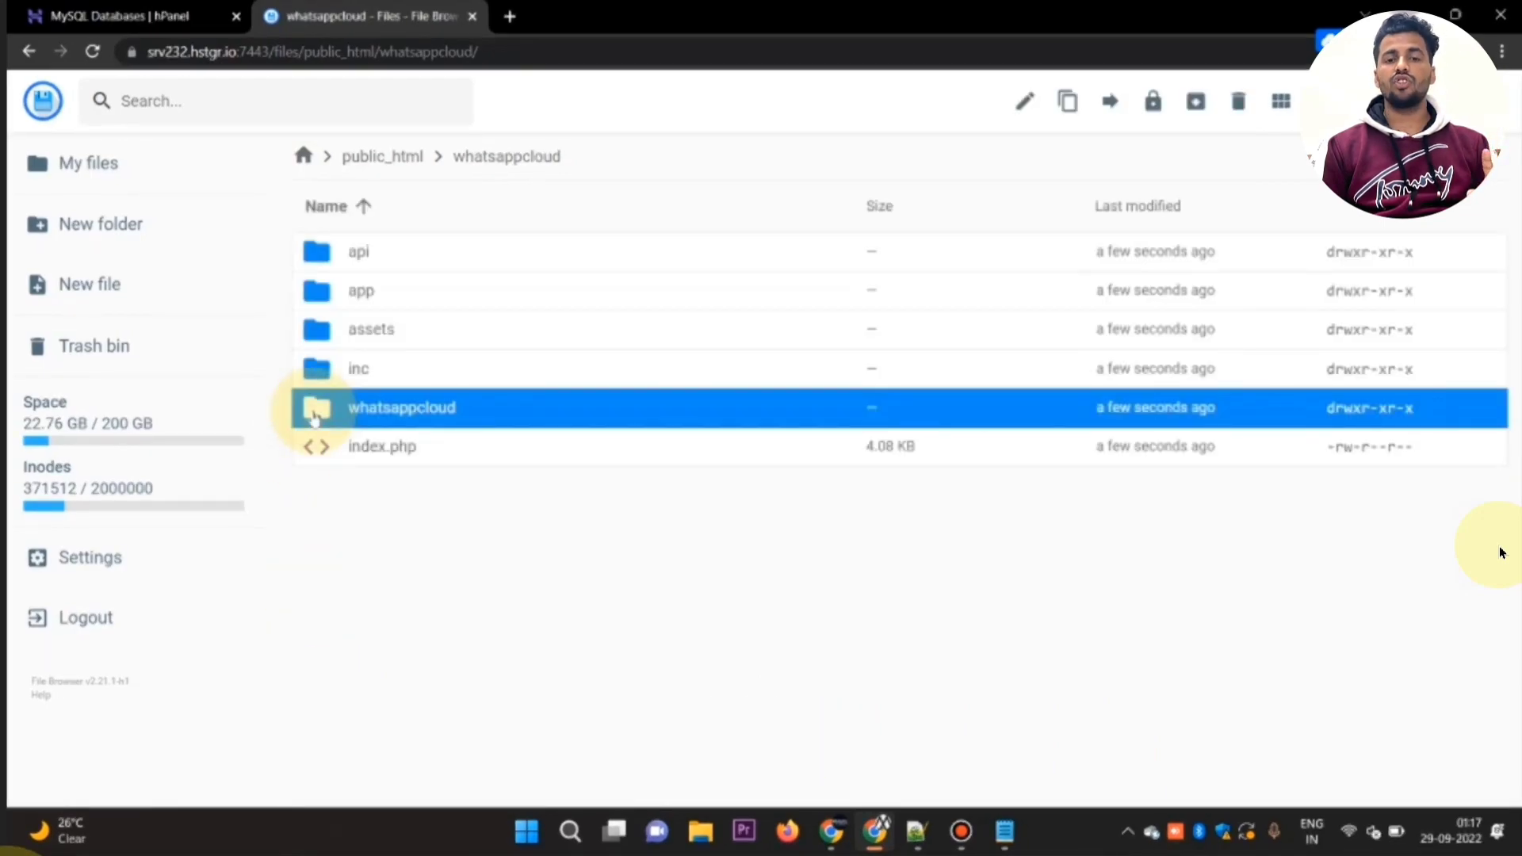
{"action": "key", "text": "Delete"}
{"action": "key", "text": "Return"}
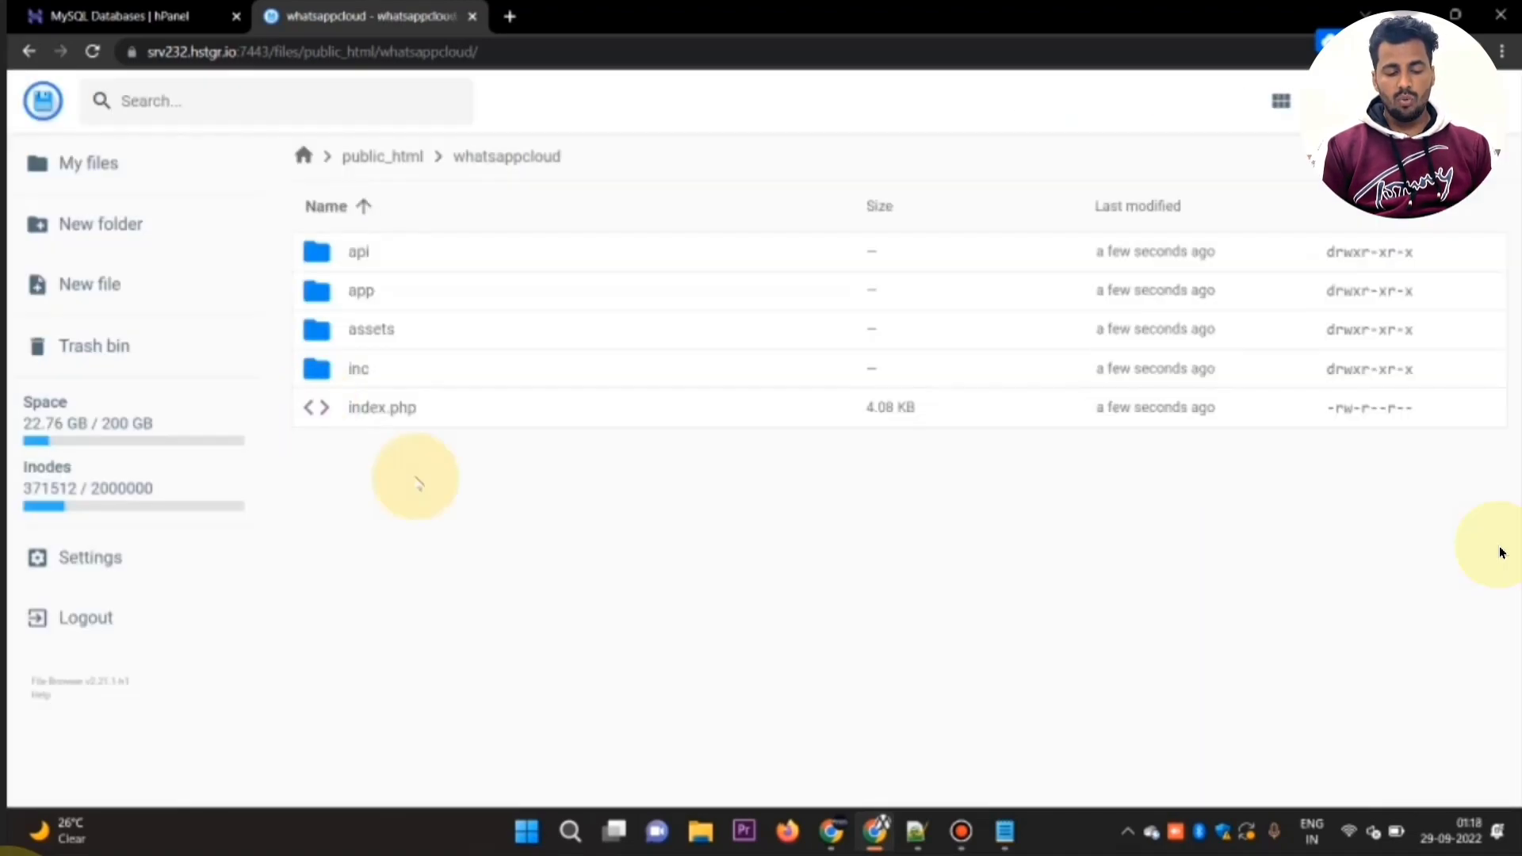
Step: Create a folder named wa_server in public_html, copying the name from the How to install.txt notes in Notepad
{"action": "key", "text": "alt+Tab"}
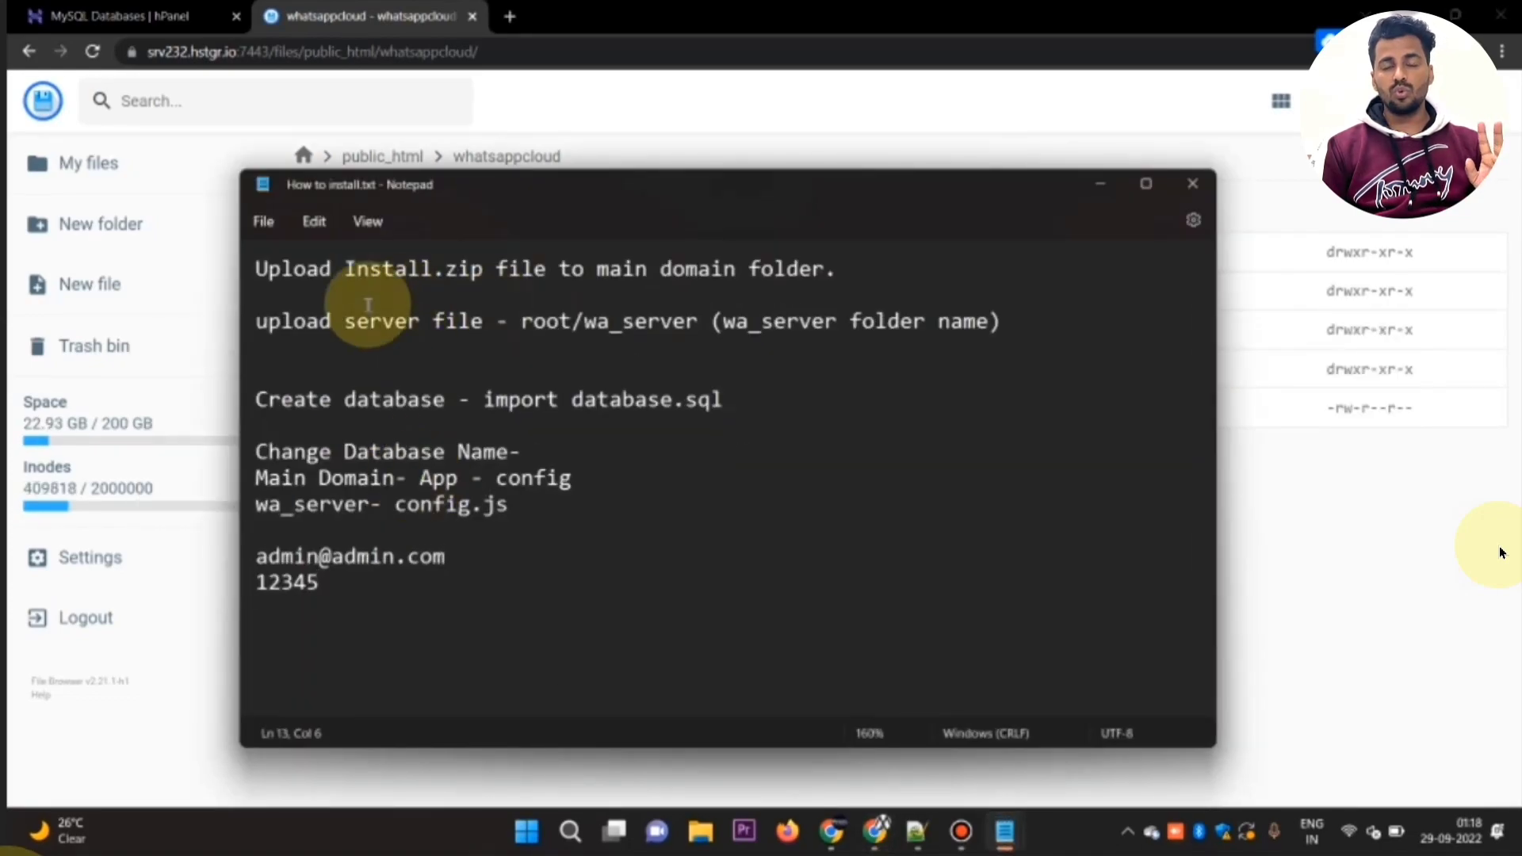
{"action": "left_click_drag", "start_coordinate": [382, 322], "coordinate": [648, 319]}
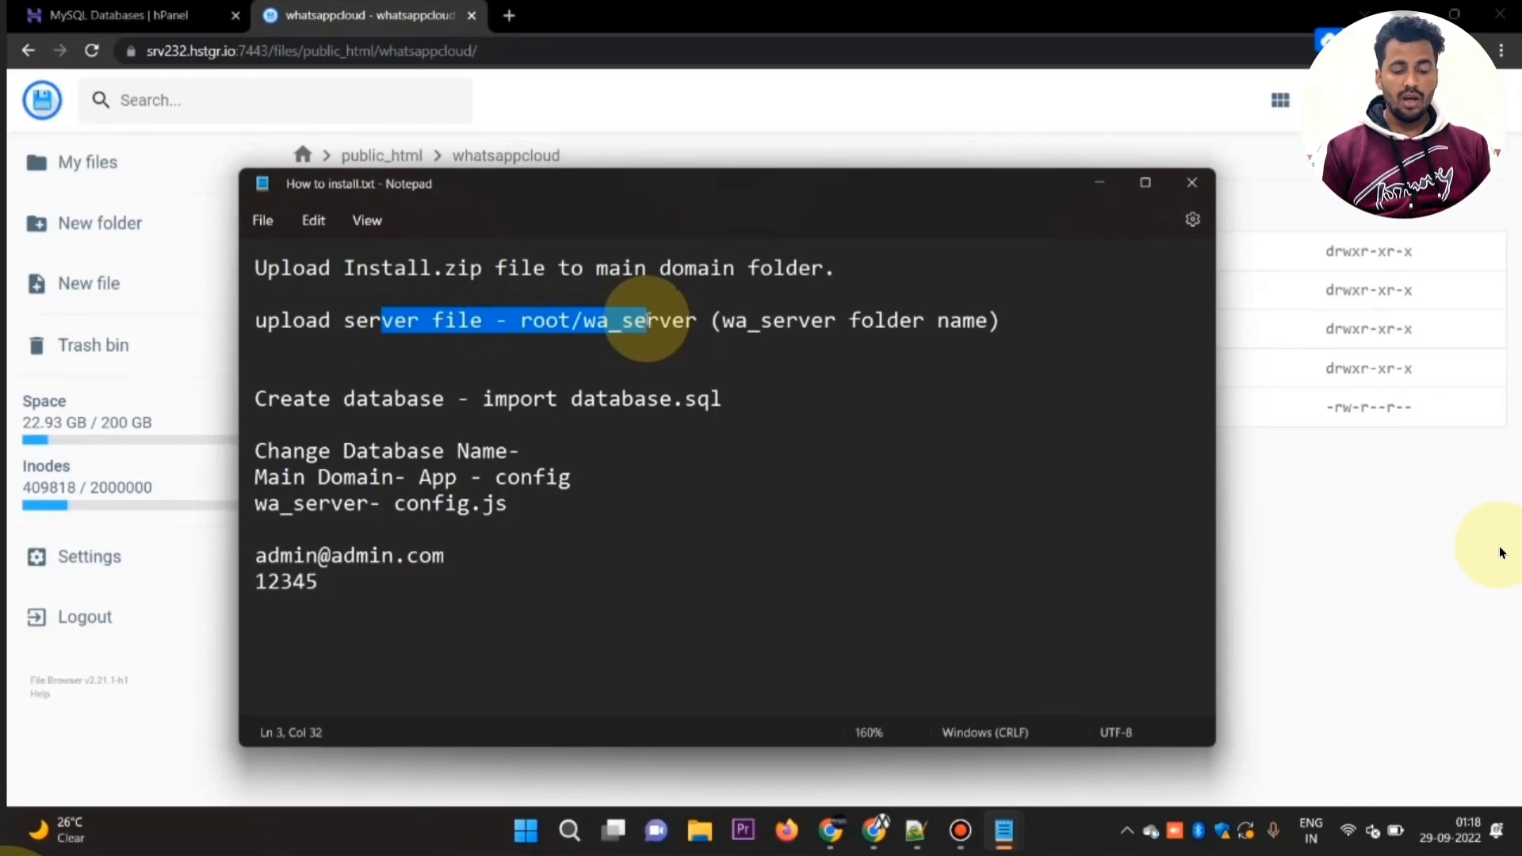
{"action": "left_click_drag", "start_coordinate": [648, 319], "coordinate": [706, 322]}
{"action": "left_click", "coordinate": [223, 399]}
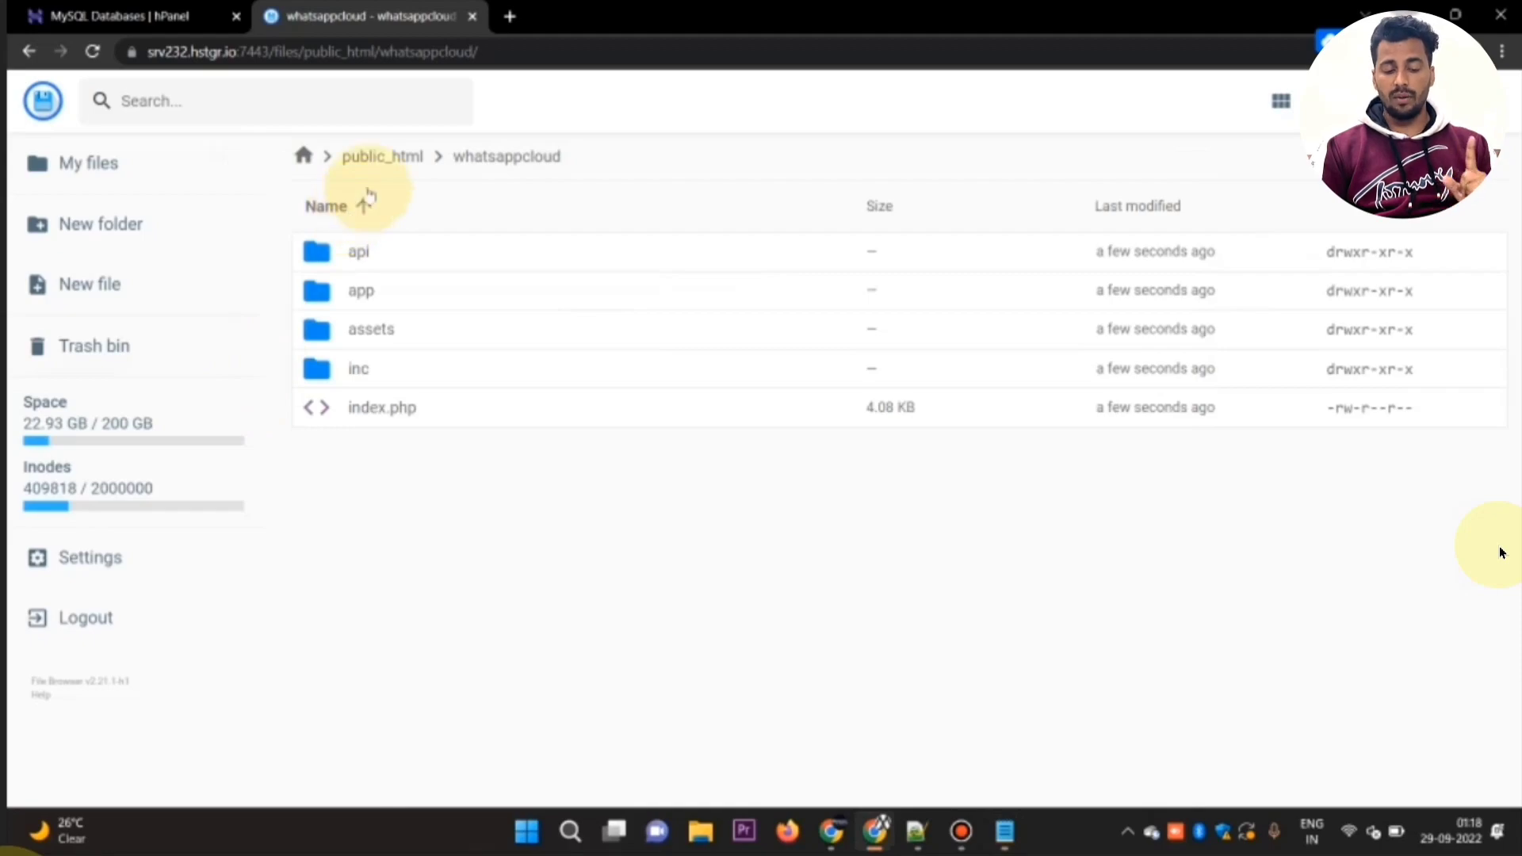
{"action": "left_click", "coordinate": [389, 159]}
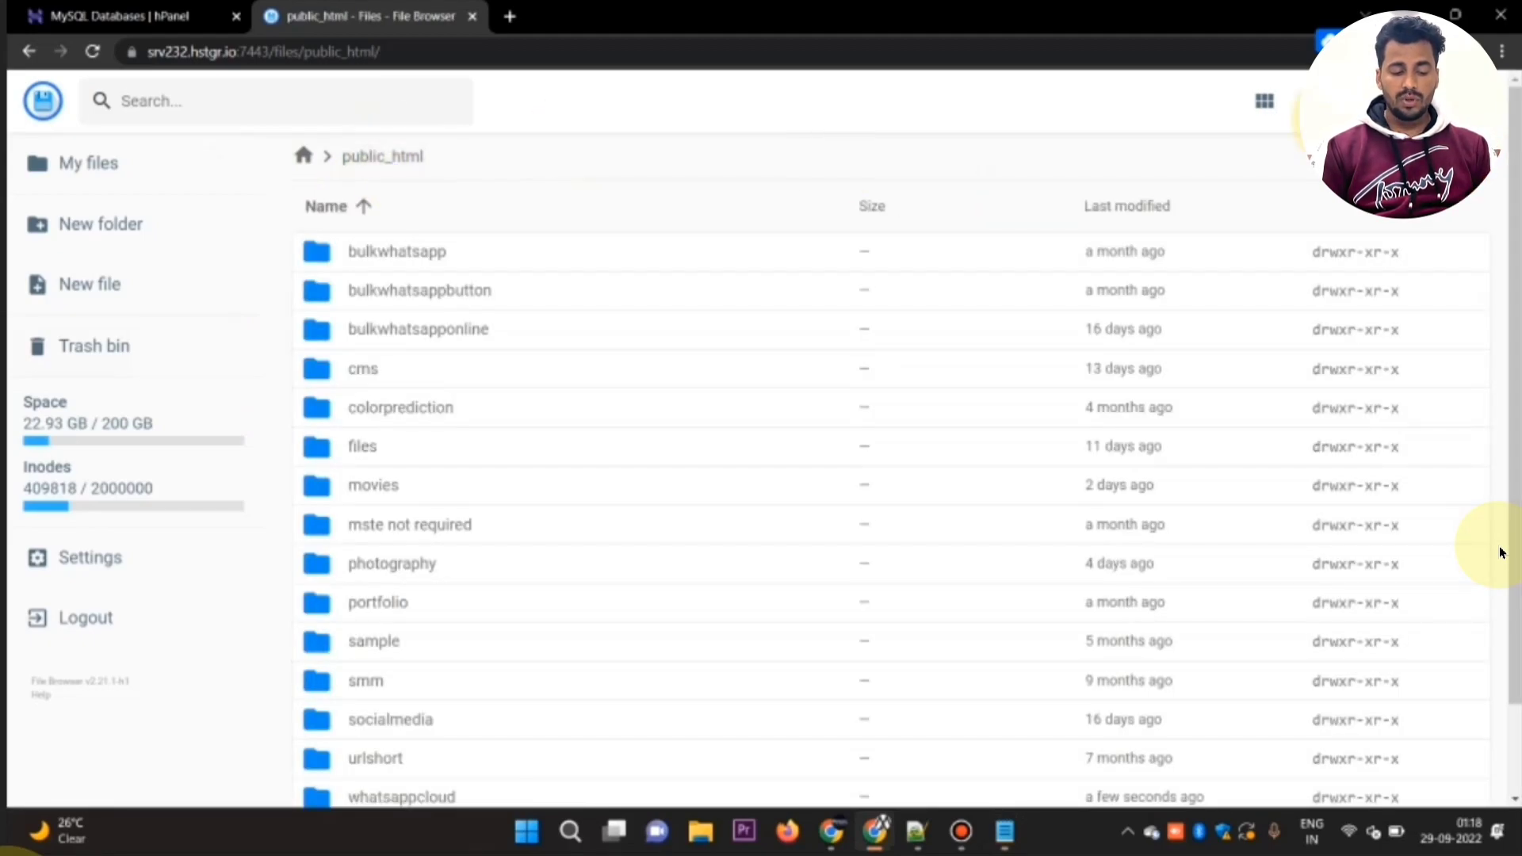
{"action": "left_click", "coordinate": [125, 210]}
{"action": "key", "text": "alt+Tab"}
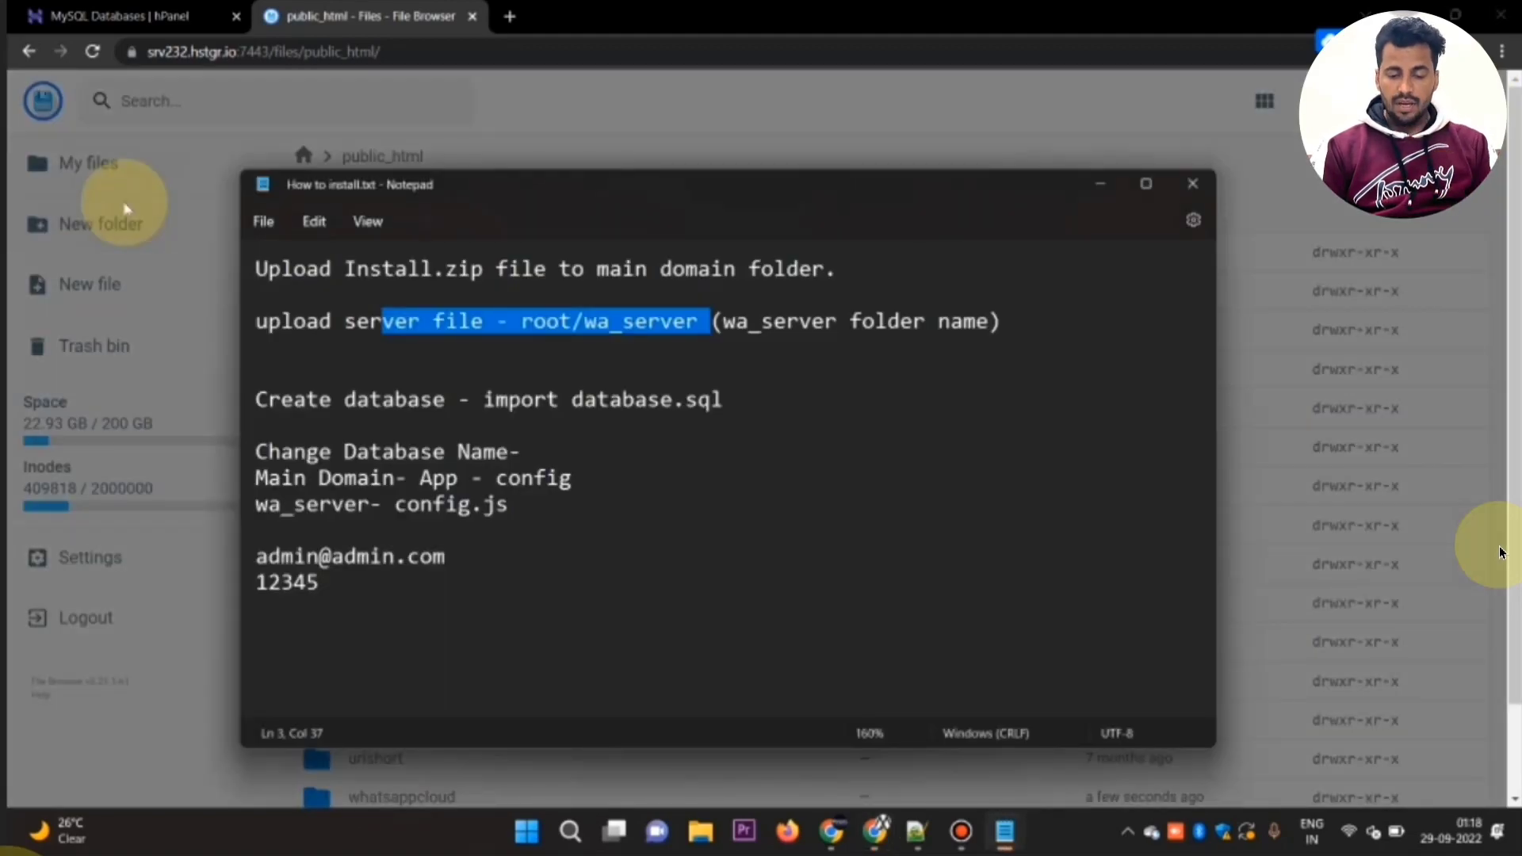
{"action": "left_click_drag", "start_coordinate": [723, 323], "coordinate": [837, 321]}
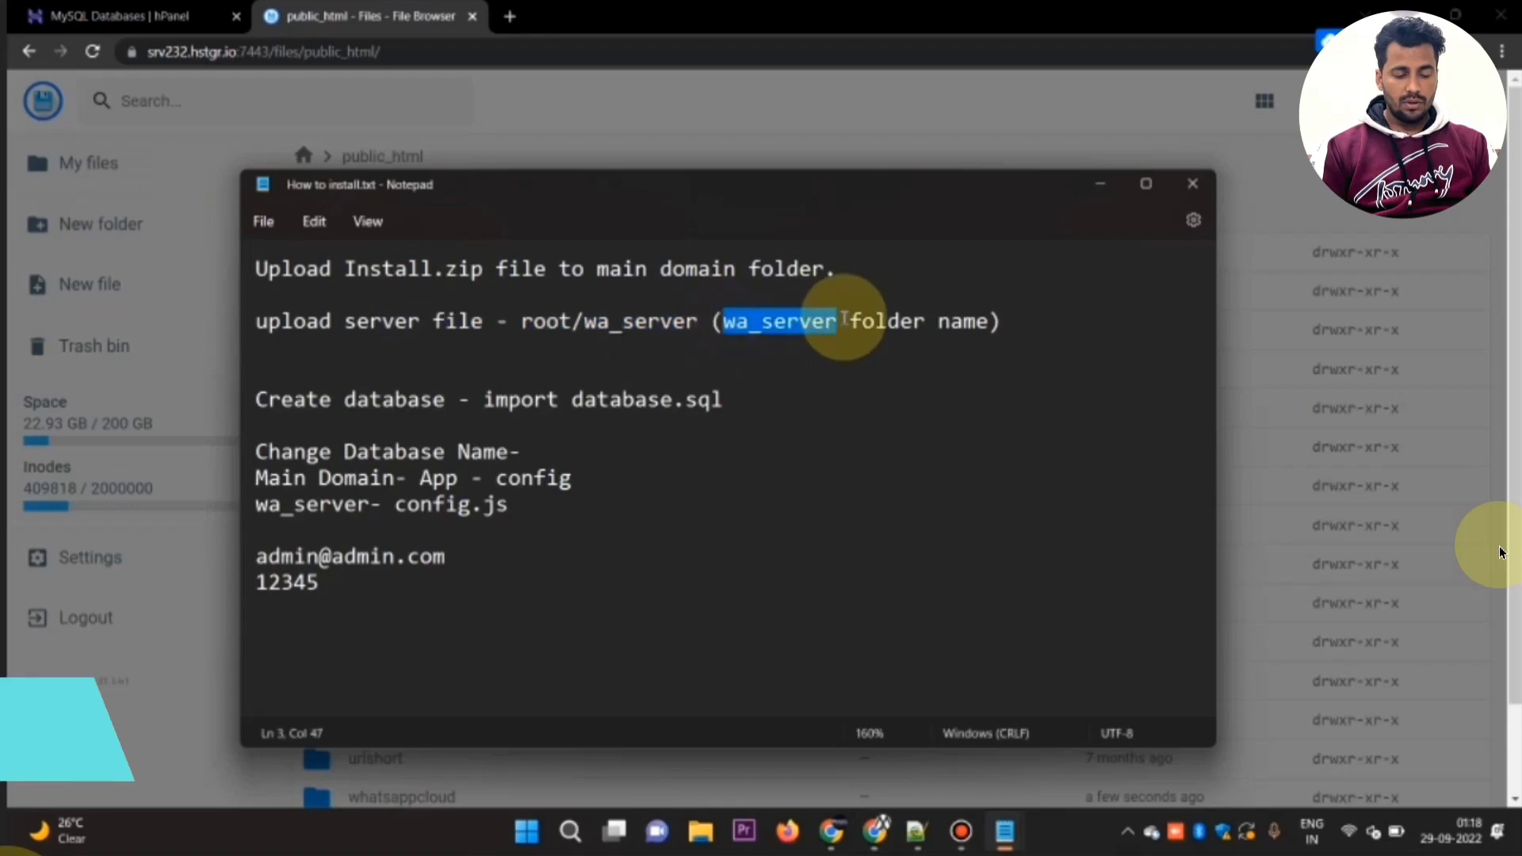
{"action": "key", "text": "ctrl+c"}
{"action": "key", "text": "alt+Tab"}
{"action": "key", "text": "ctrl+v"}
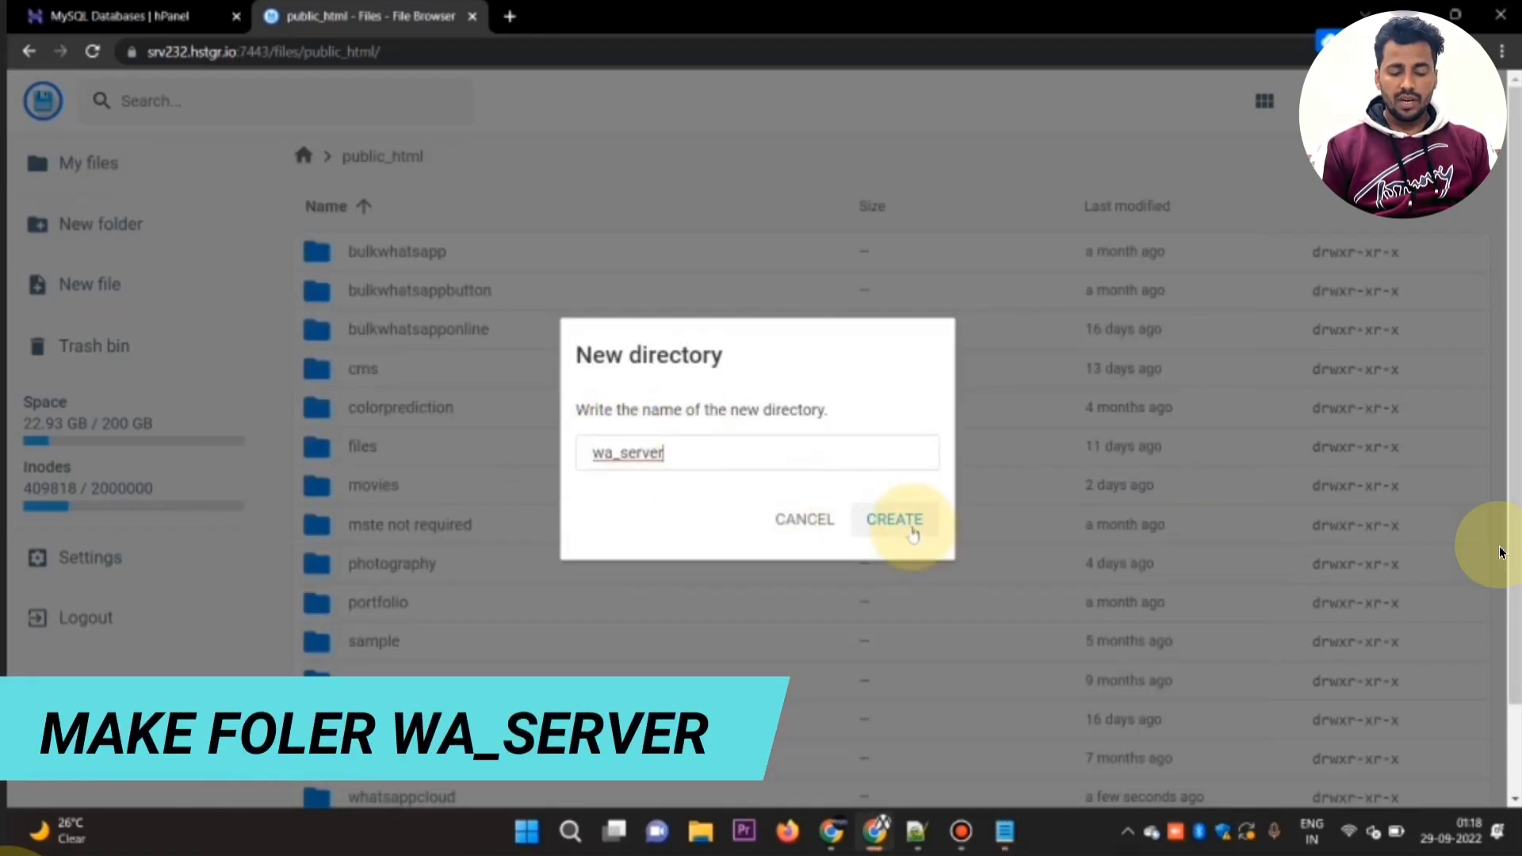
{"action": "left_click", "coordinate": [913, 532]}
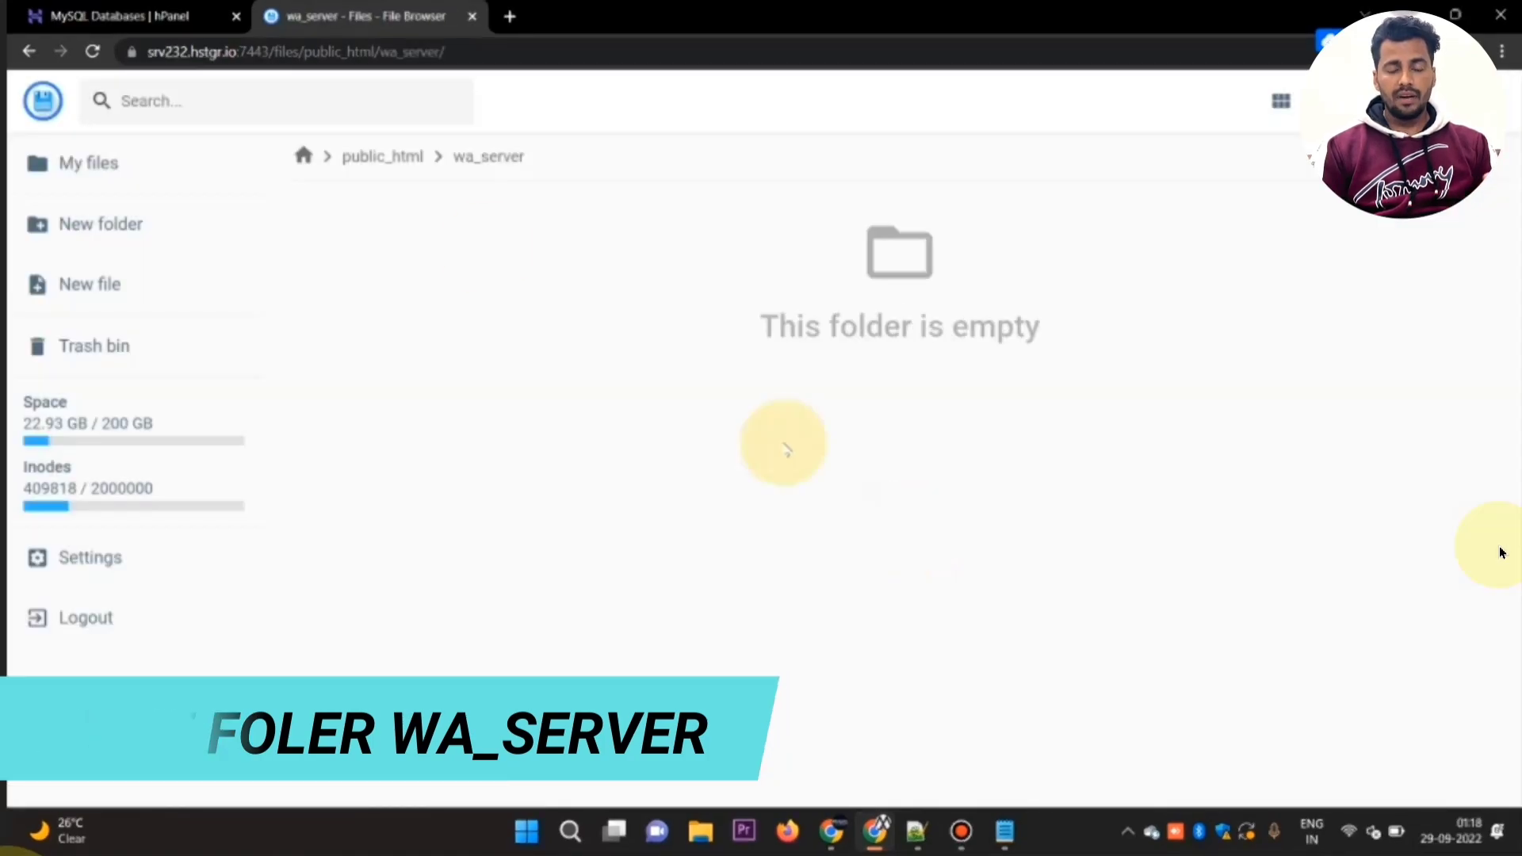
Step: Upload server.zip from the wa ziper700 folder into the new wa_server folder in public_html
{"action": "left_click", "coordinate": [398, 157]}
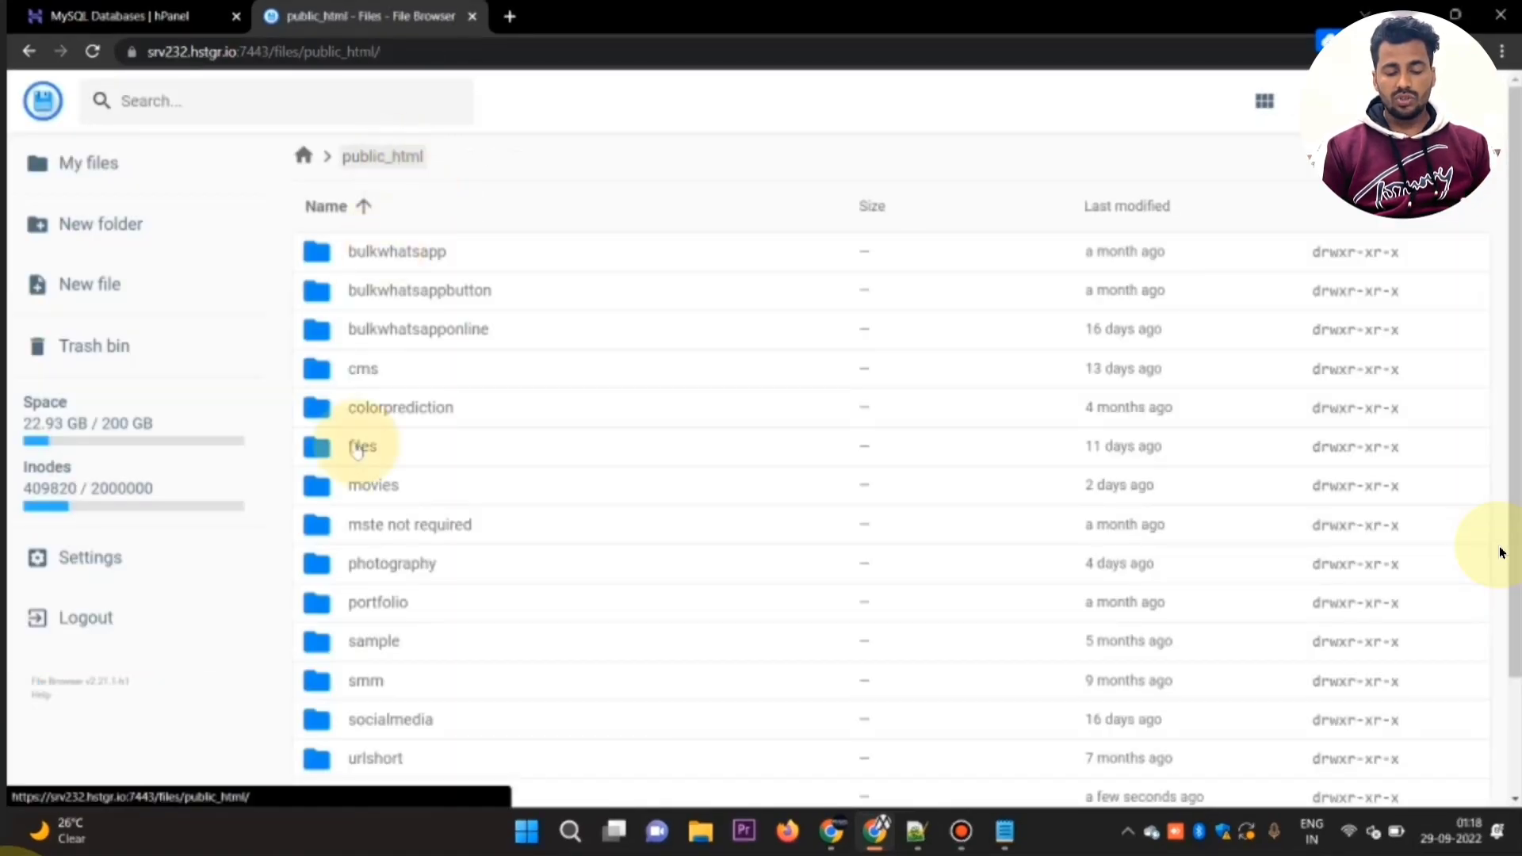
{"action": "scroll", "coordinate": [332, 615], "scroll_direction": "down", "scroll_amount": 3}
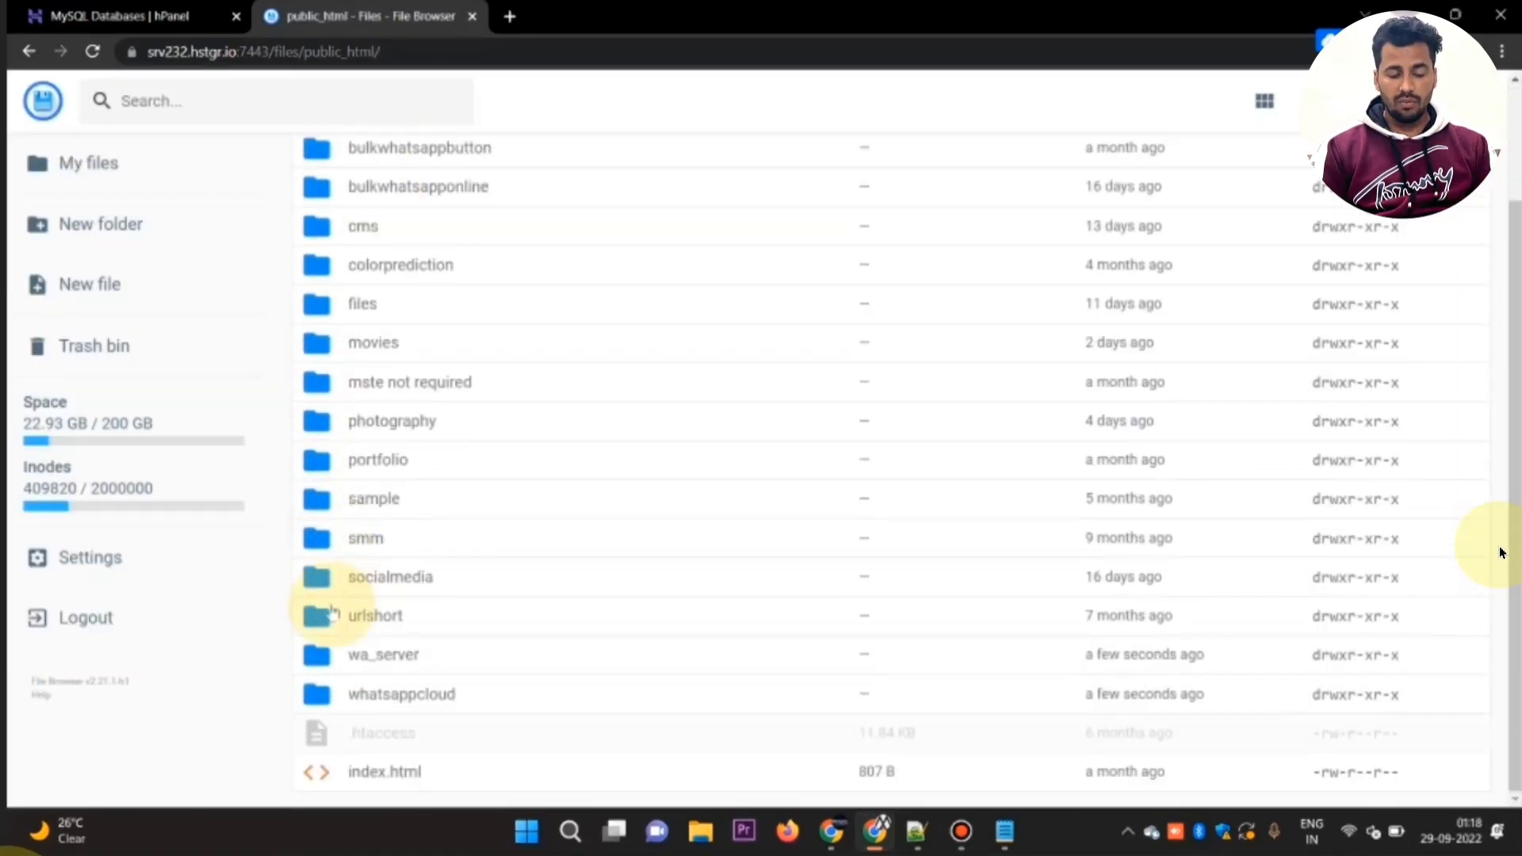
{"action": "double_click", "coordinate": [321, 655]}
{"action": "left_click", "coordinate": [1387, 101]}
{"action": "left_click", "coordinate": [675, 458]}
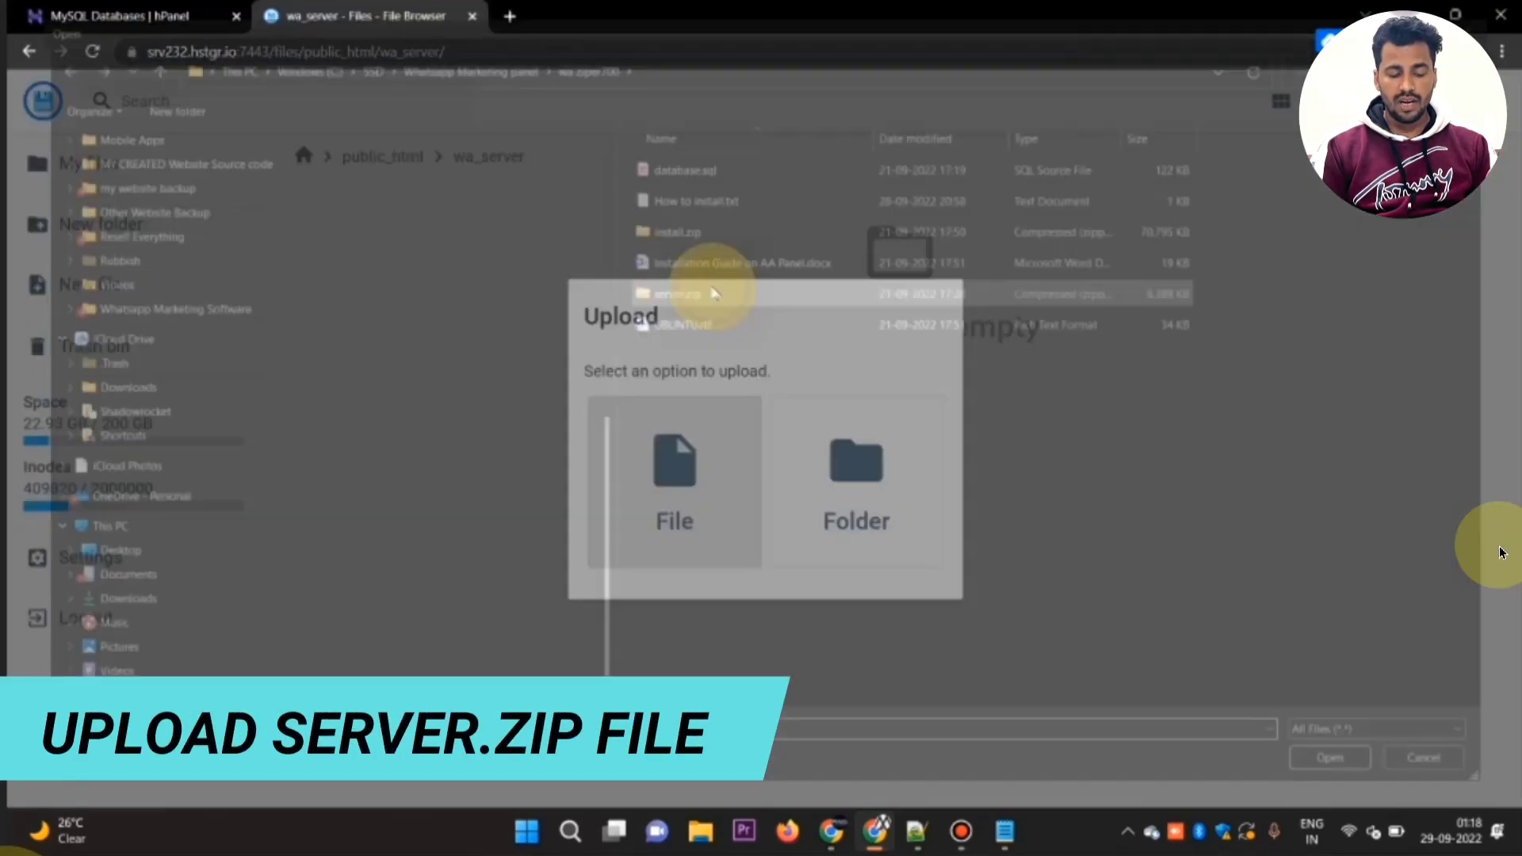
{"action": "left_click", "coordinate": [713, 290]}
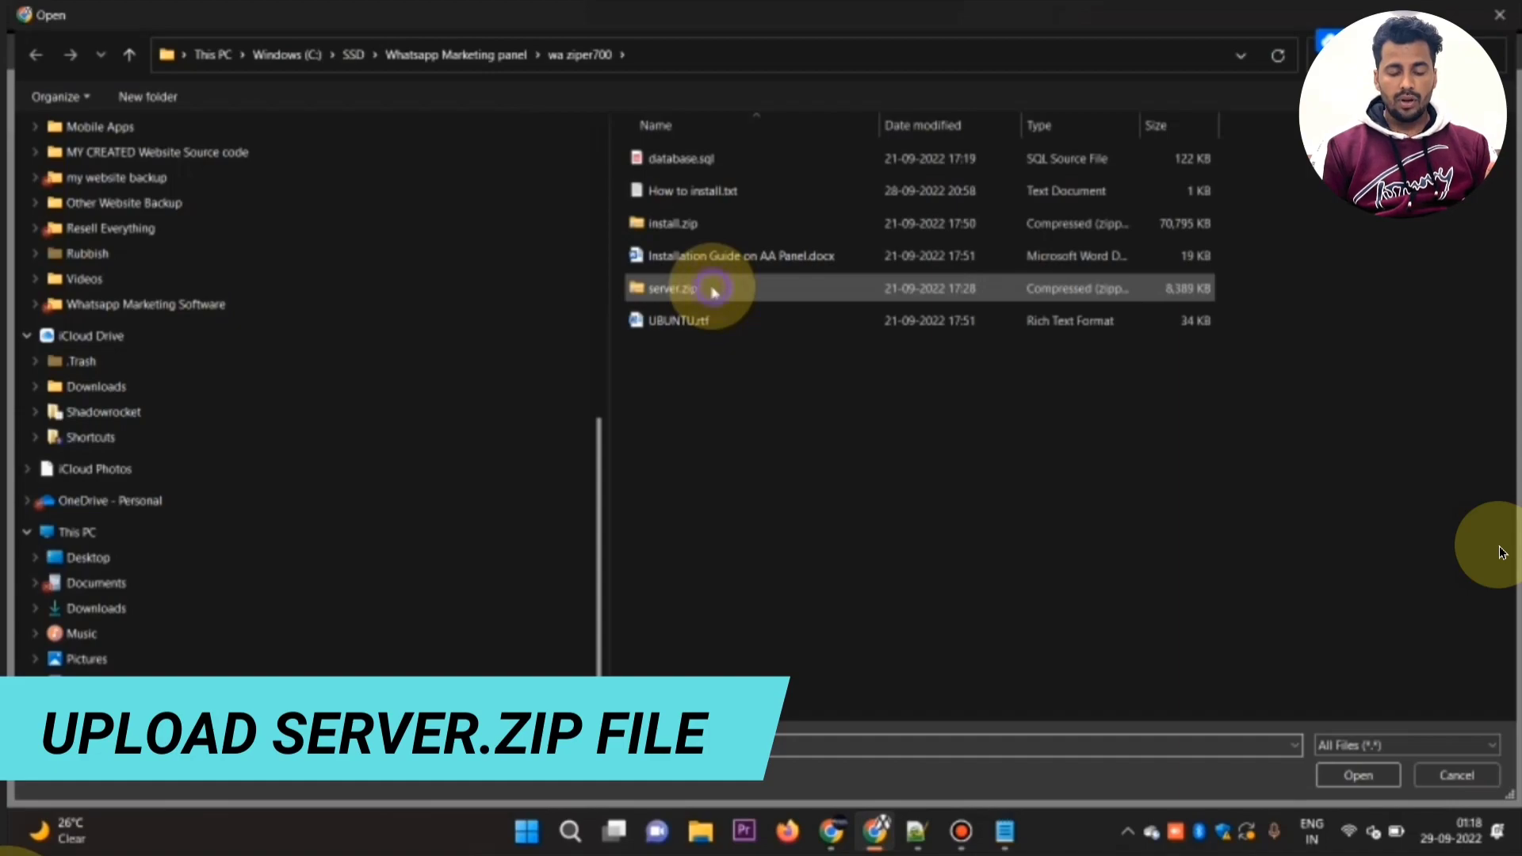
{"action": "double_click", "coordinate": [713, 291]}
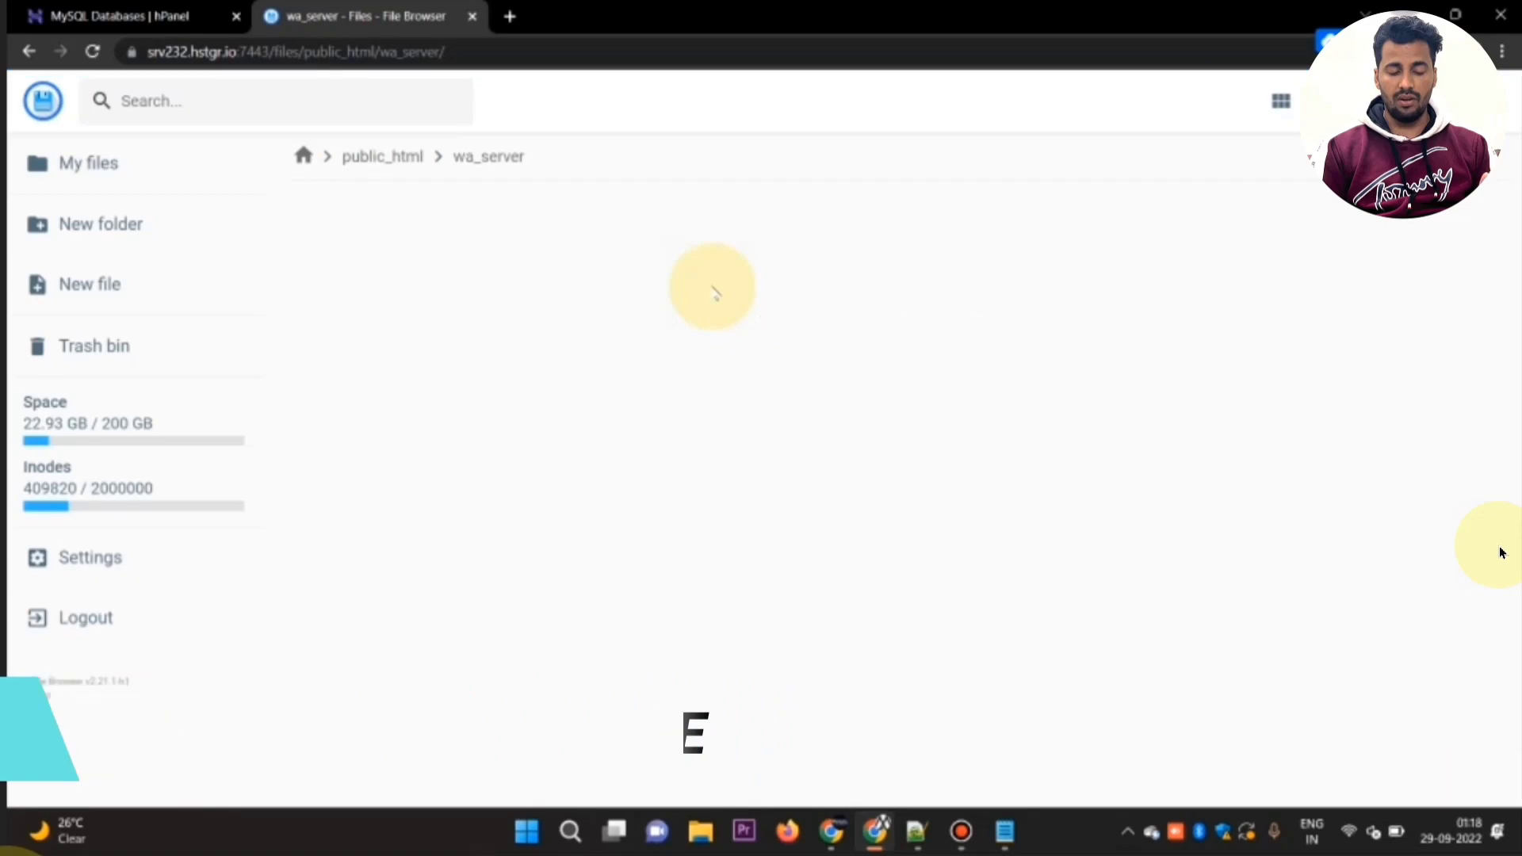
Step: Unarchive server.zip with folder name wa_server, choosing the wa_server folder within public_html as the destination
{"action": "right_click", "coordinate": [331, 255]}
{"action": "left_click", "coordinate": [420, 529]}
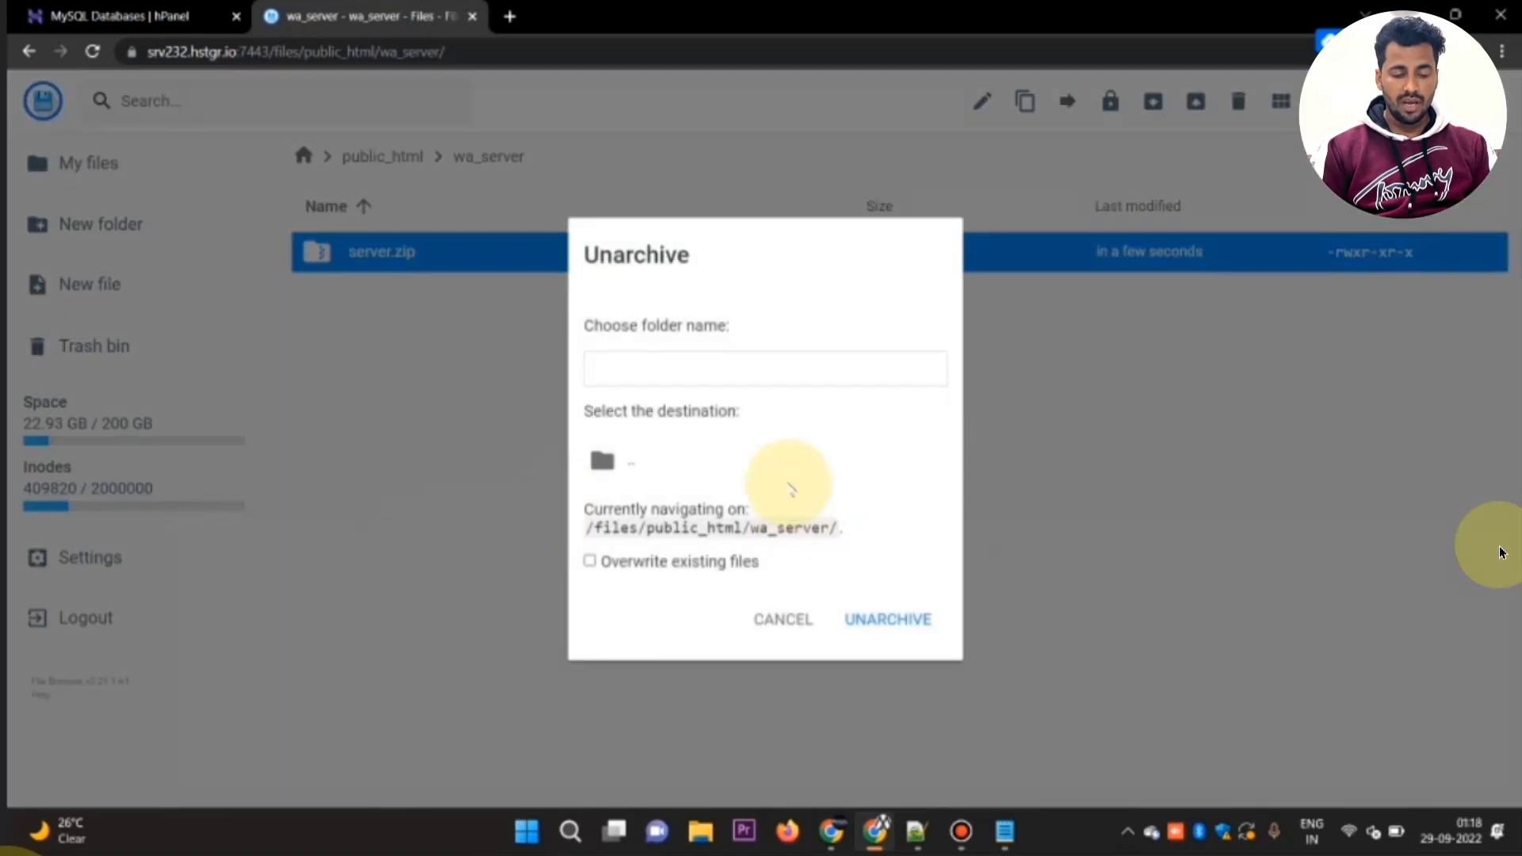
{"action": "double_click", "coordinate": [783, 461]}
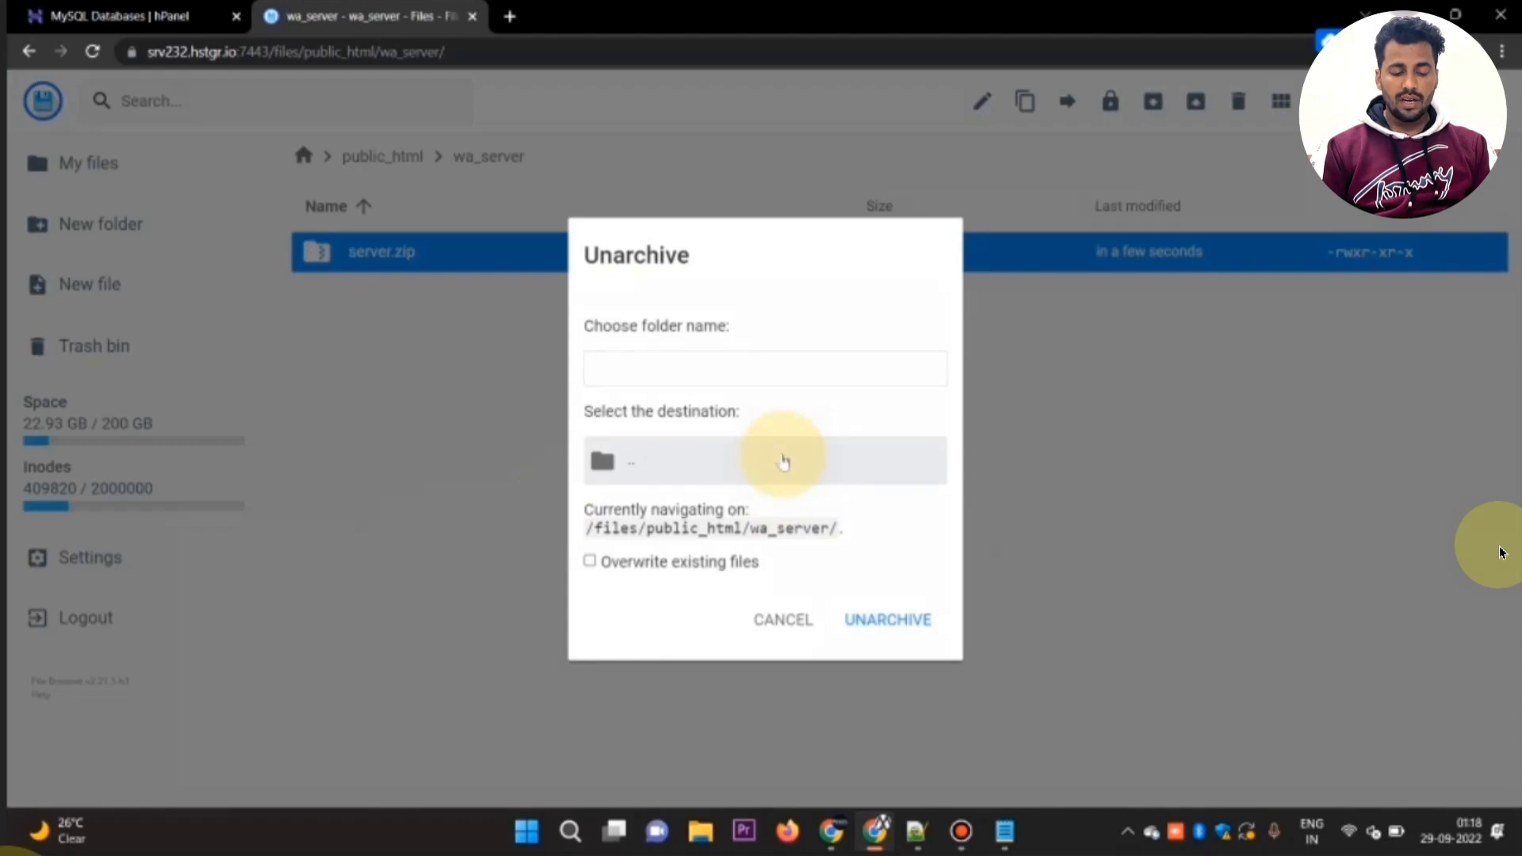
{"action": "scroll", "coordinate": [783, 461], "scroll_direction": "down", "scroll_amount": 5}
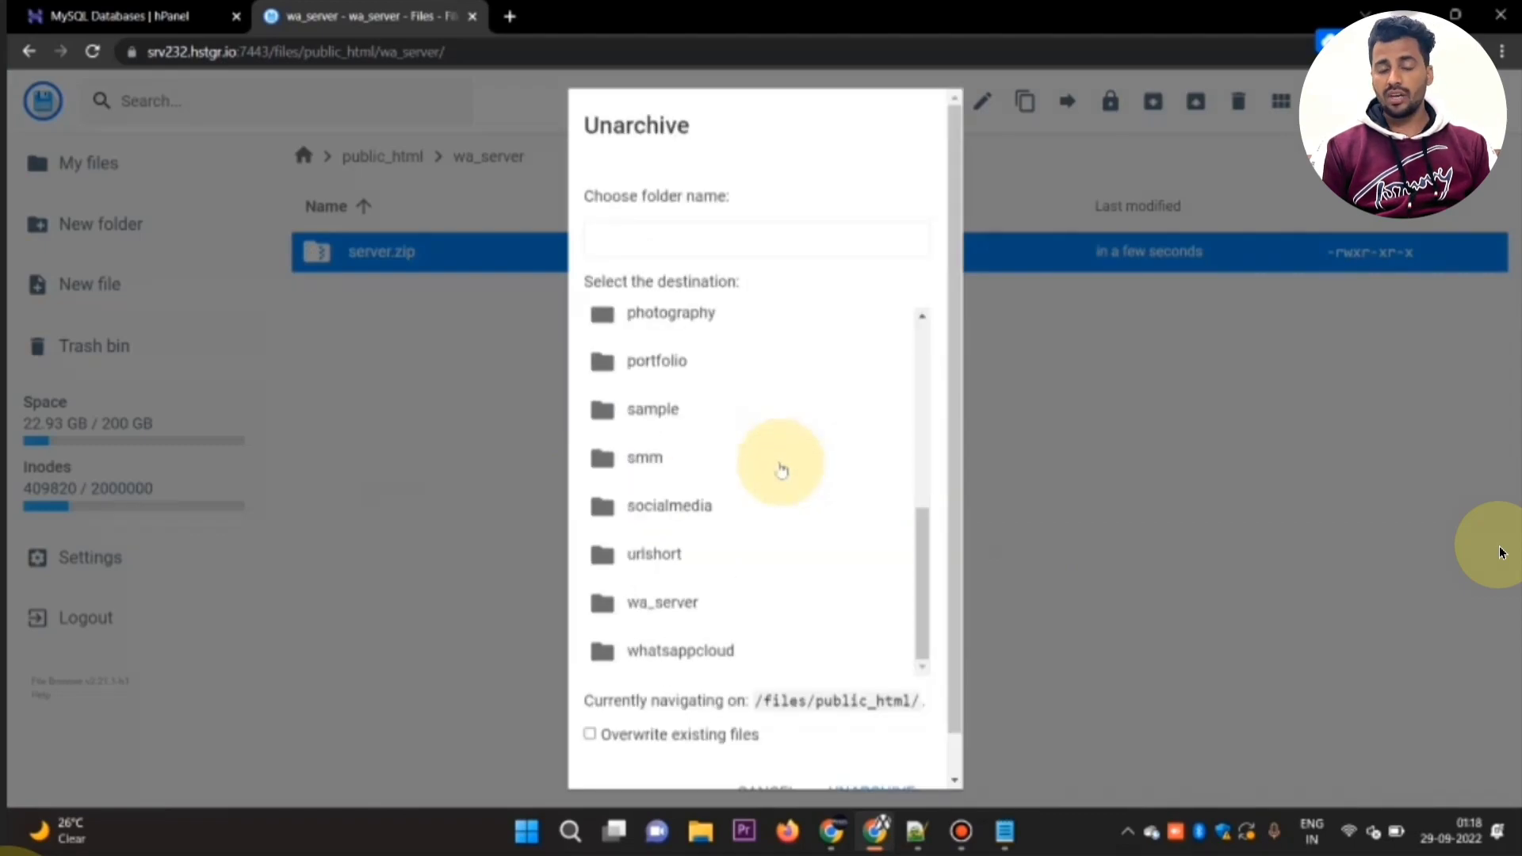
{"action": "left_click", "coordinate": [721, 602]}
{"action": "scroll", "coordinate": [793, 674], "scroll_direction": "down", "scroll_amount": 1}
{"action": "left_click", "coordinate": [871, 748]}
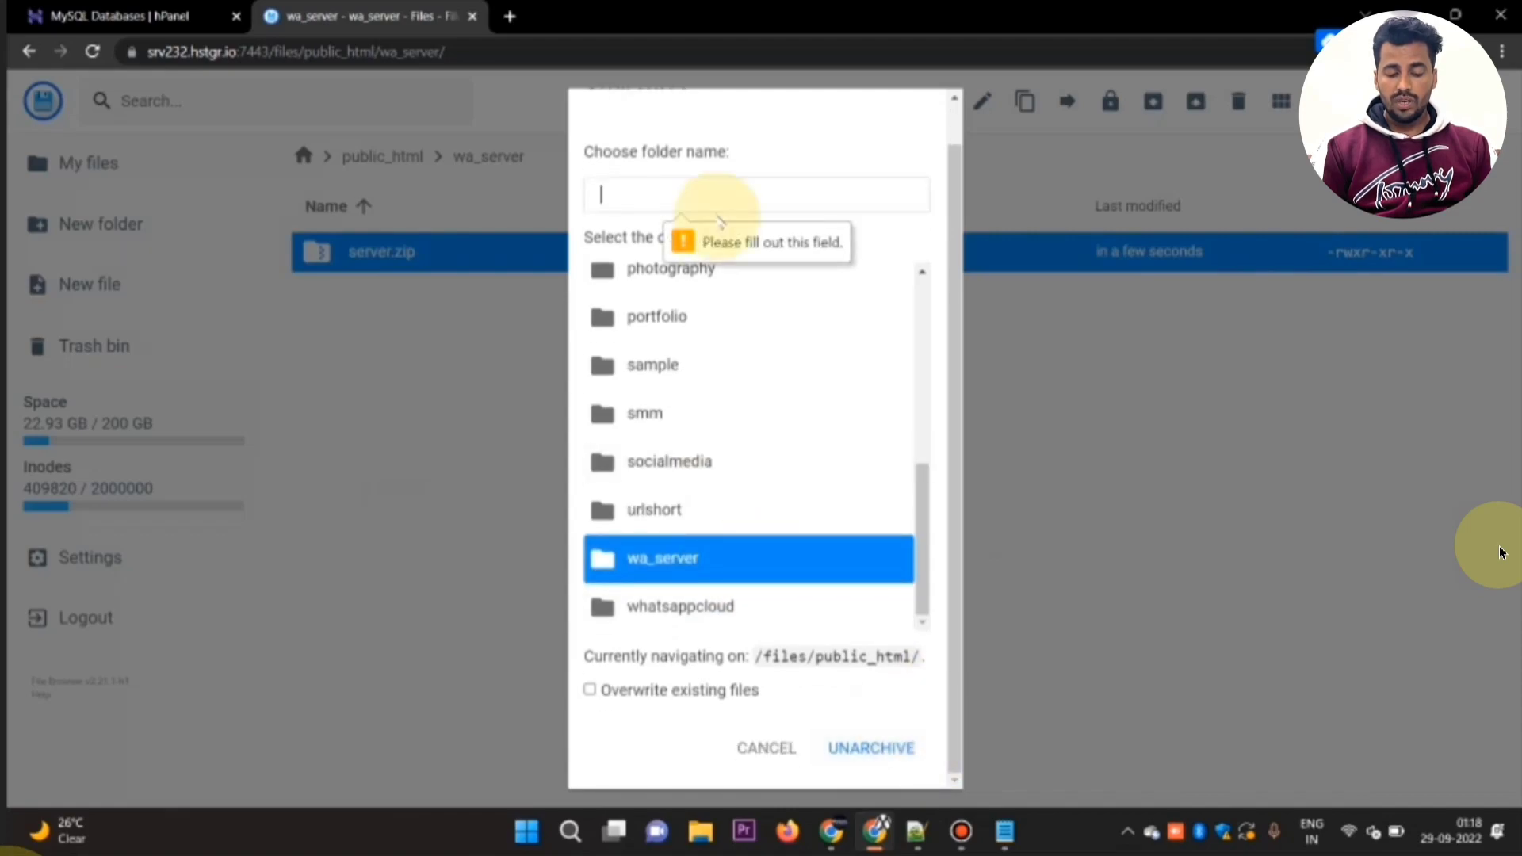
{"action": "type", "text": "wa_se"}
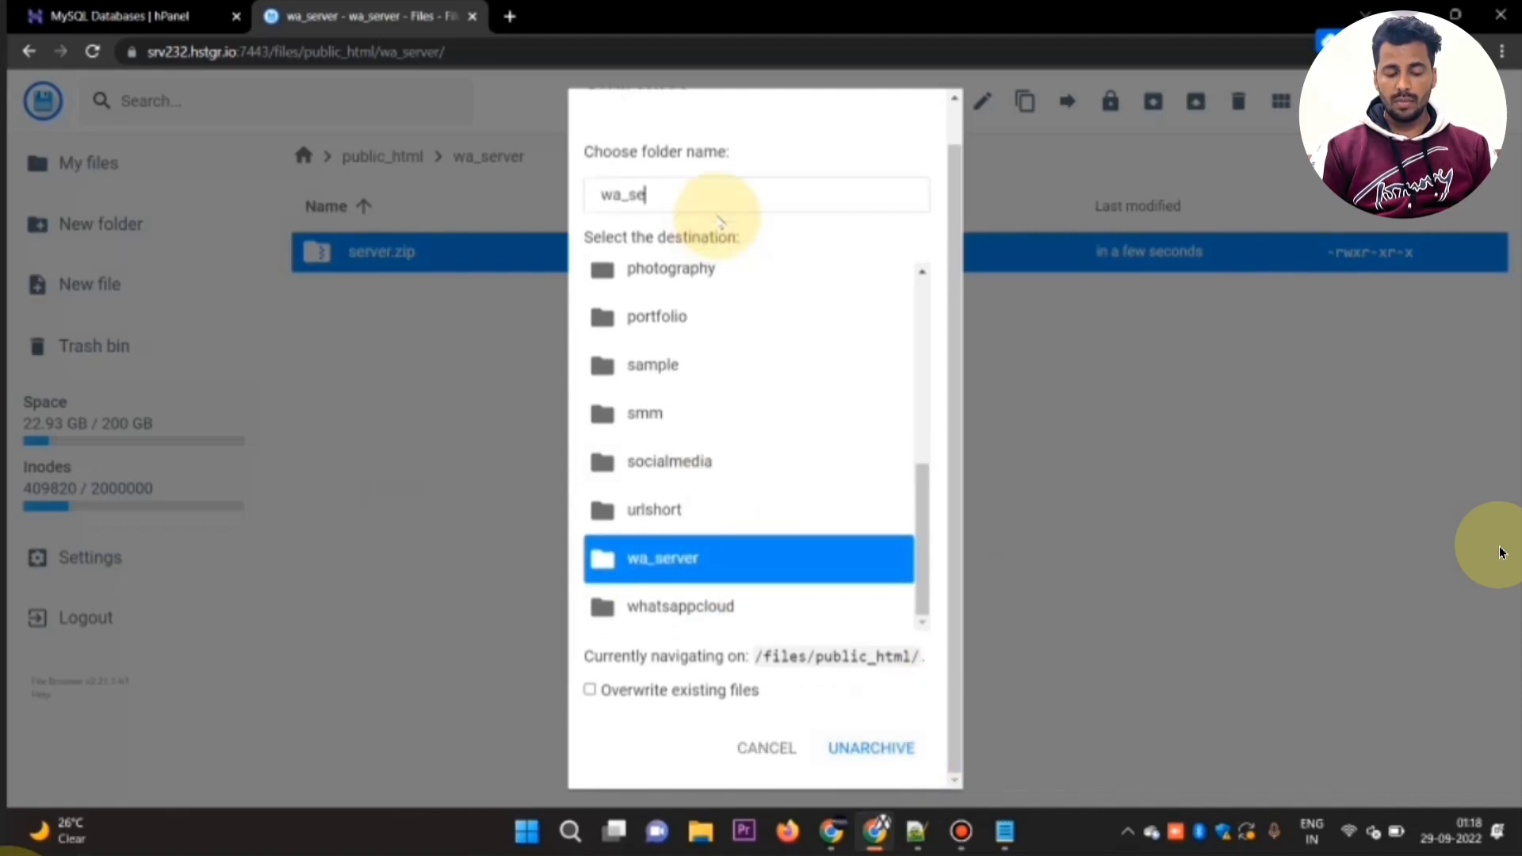
{"action": "type", "text": "rver"}
{"action": "key", "text": "Return"}
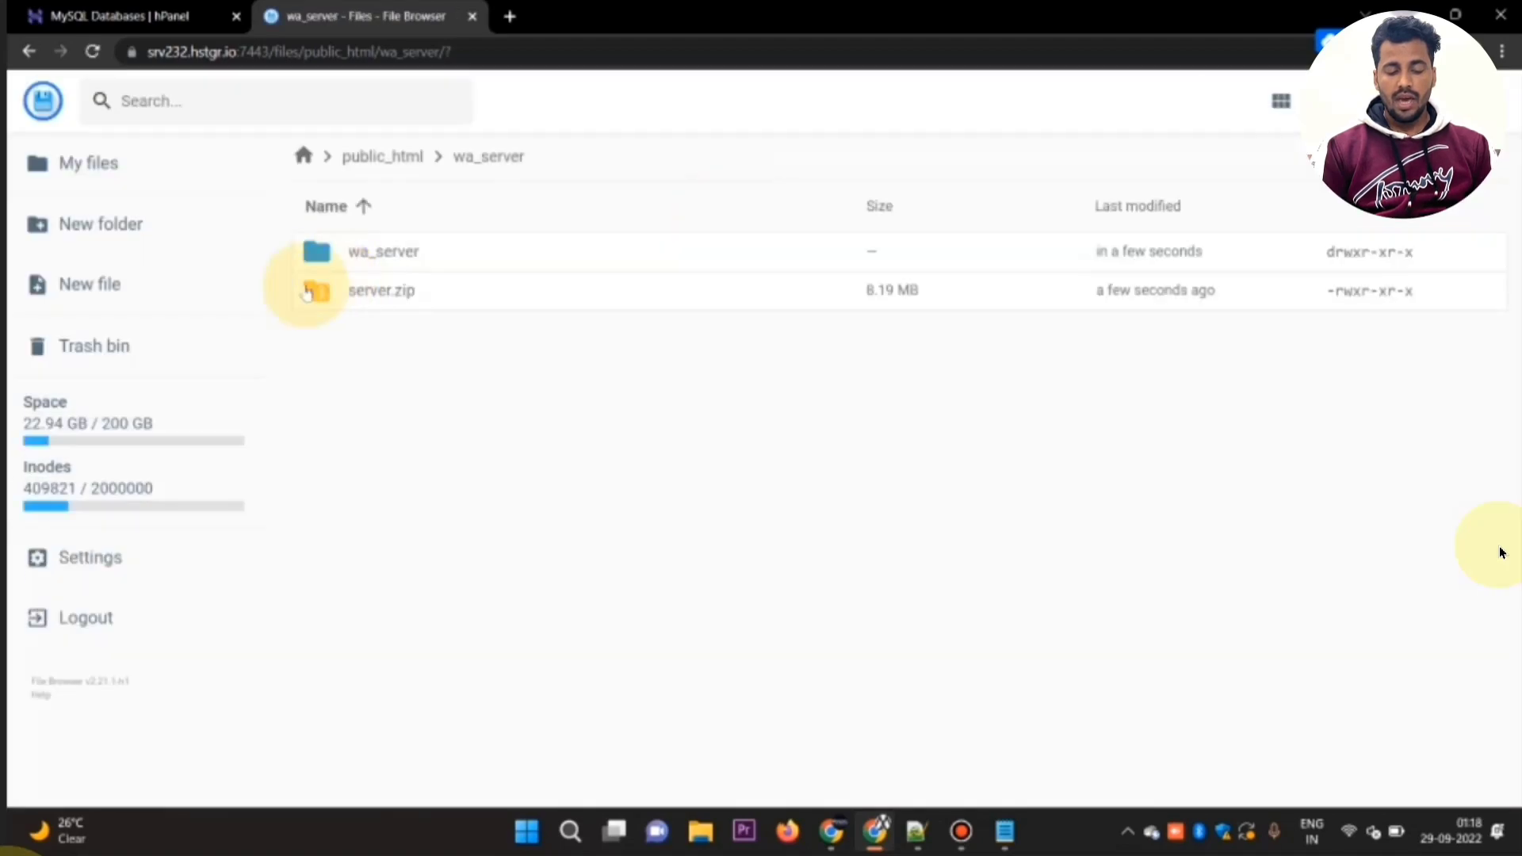
Step: Delete server.zip from public_html/wa_server and open the extracted wa_server folder inside it
{"action": "left_click", "coordinate": [308, 293]}
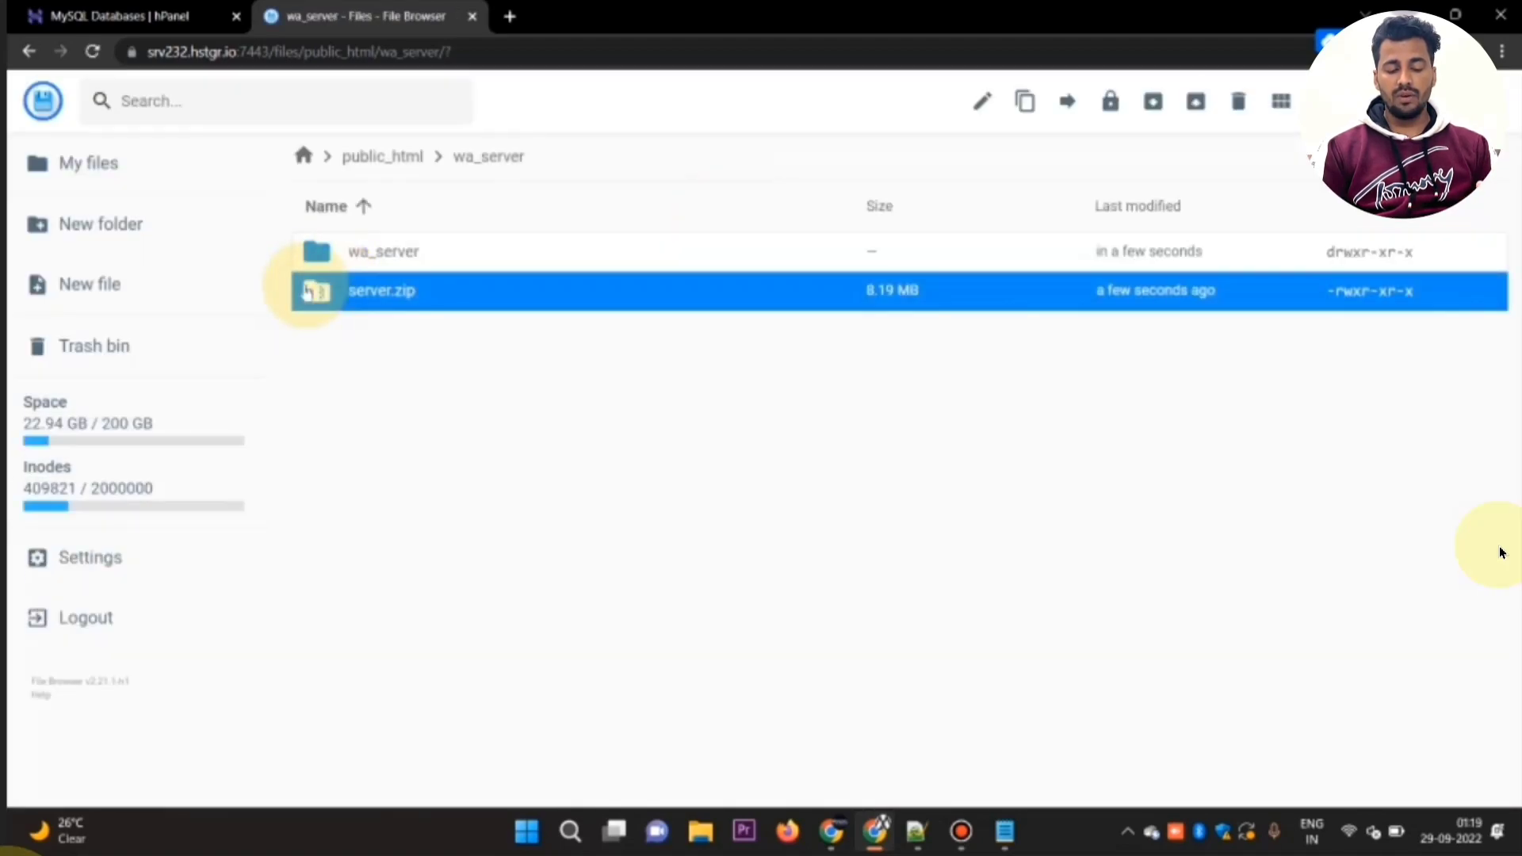
{"action": "double_click", "coordinate": [307, 292]}
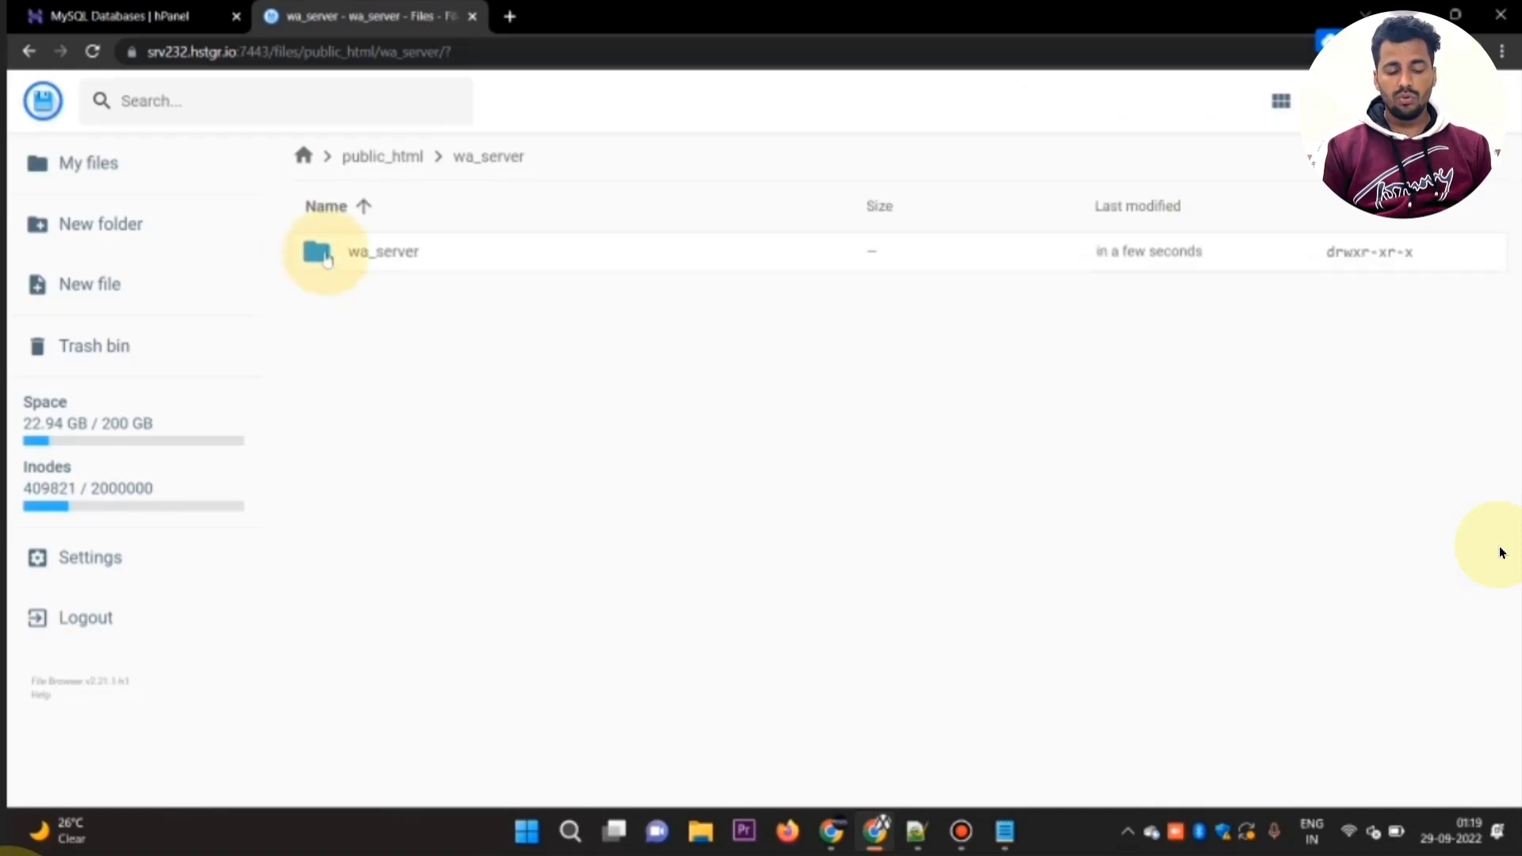
{"action": "left_click", "coordinate": [326, 260]}
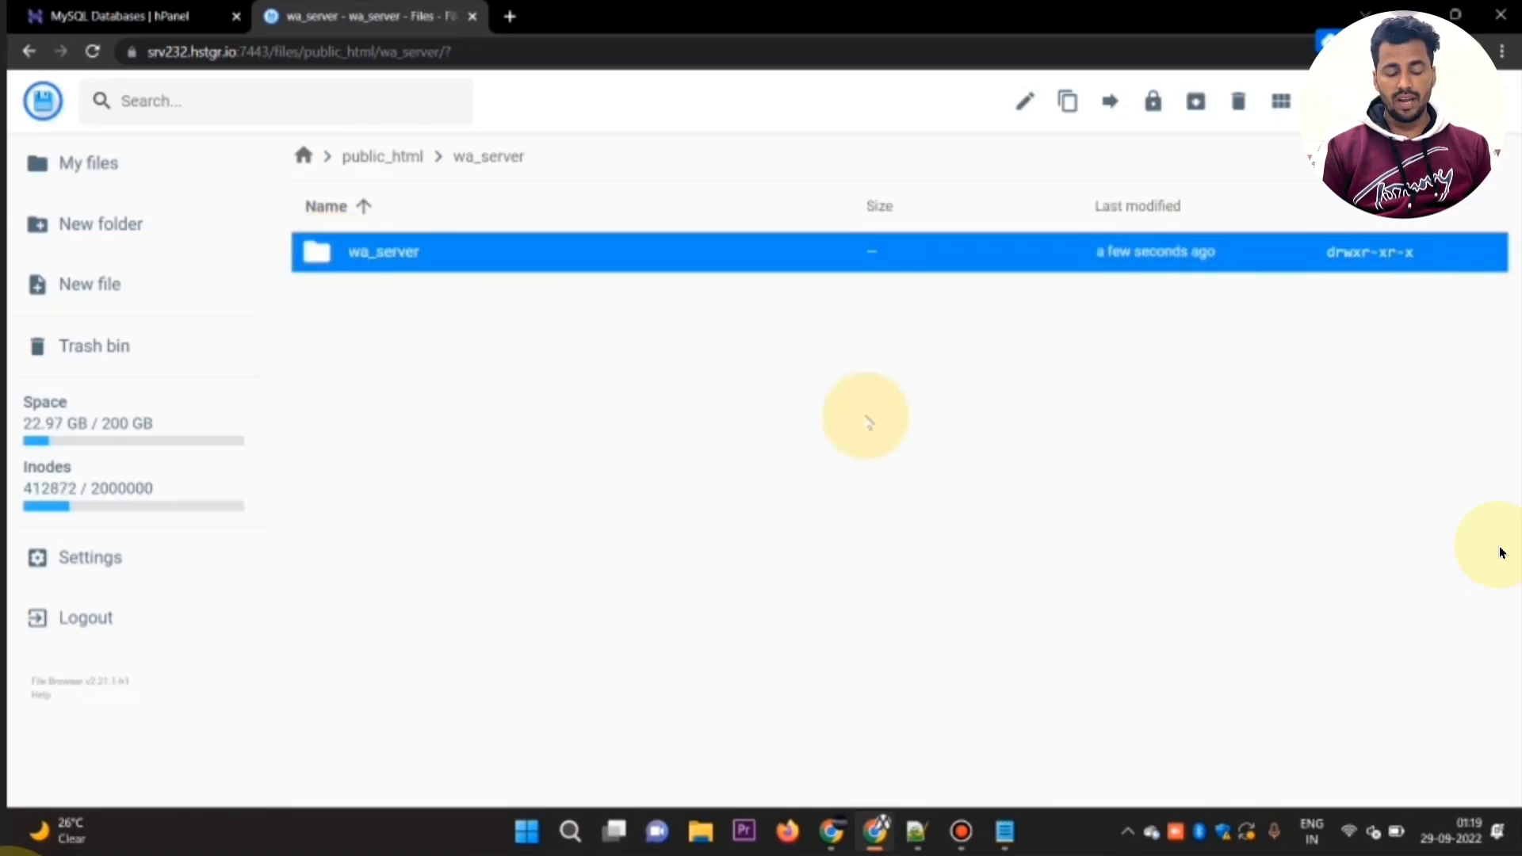
{"action": "double_click", "coordinate": [408, 249]}
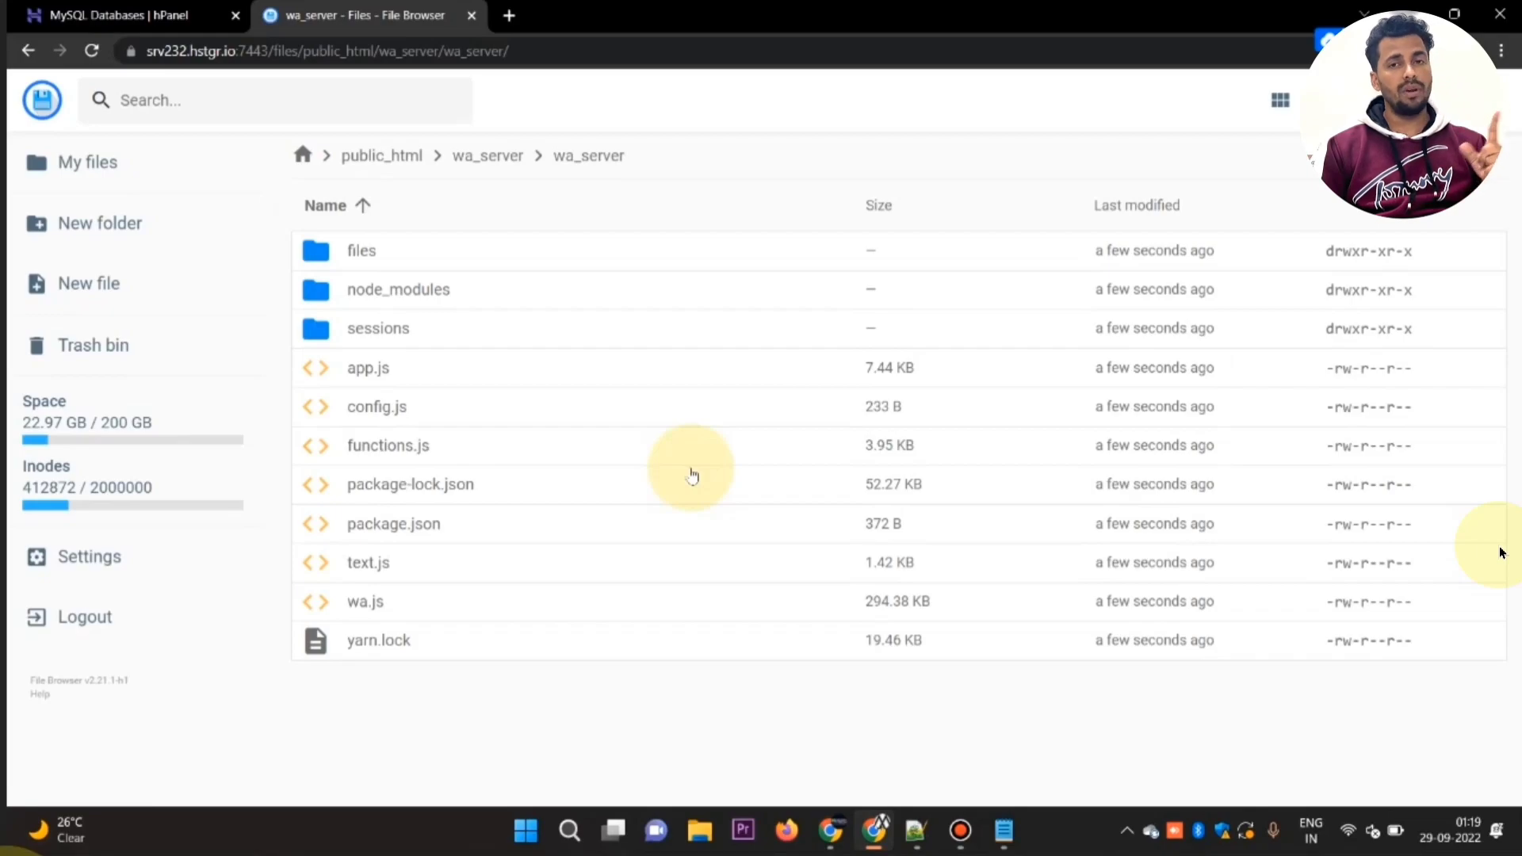
Step: Move all files and folders from the nested wa_server folder into the parent public_html/wa_server folder
{"action": "key", "text": "ctrl+a"}
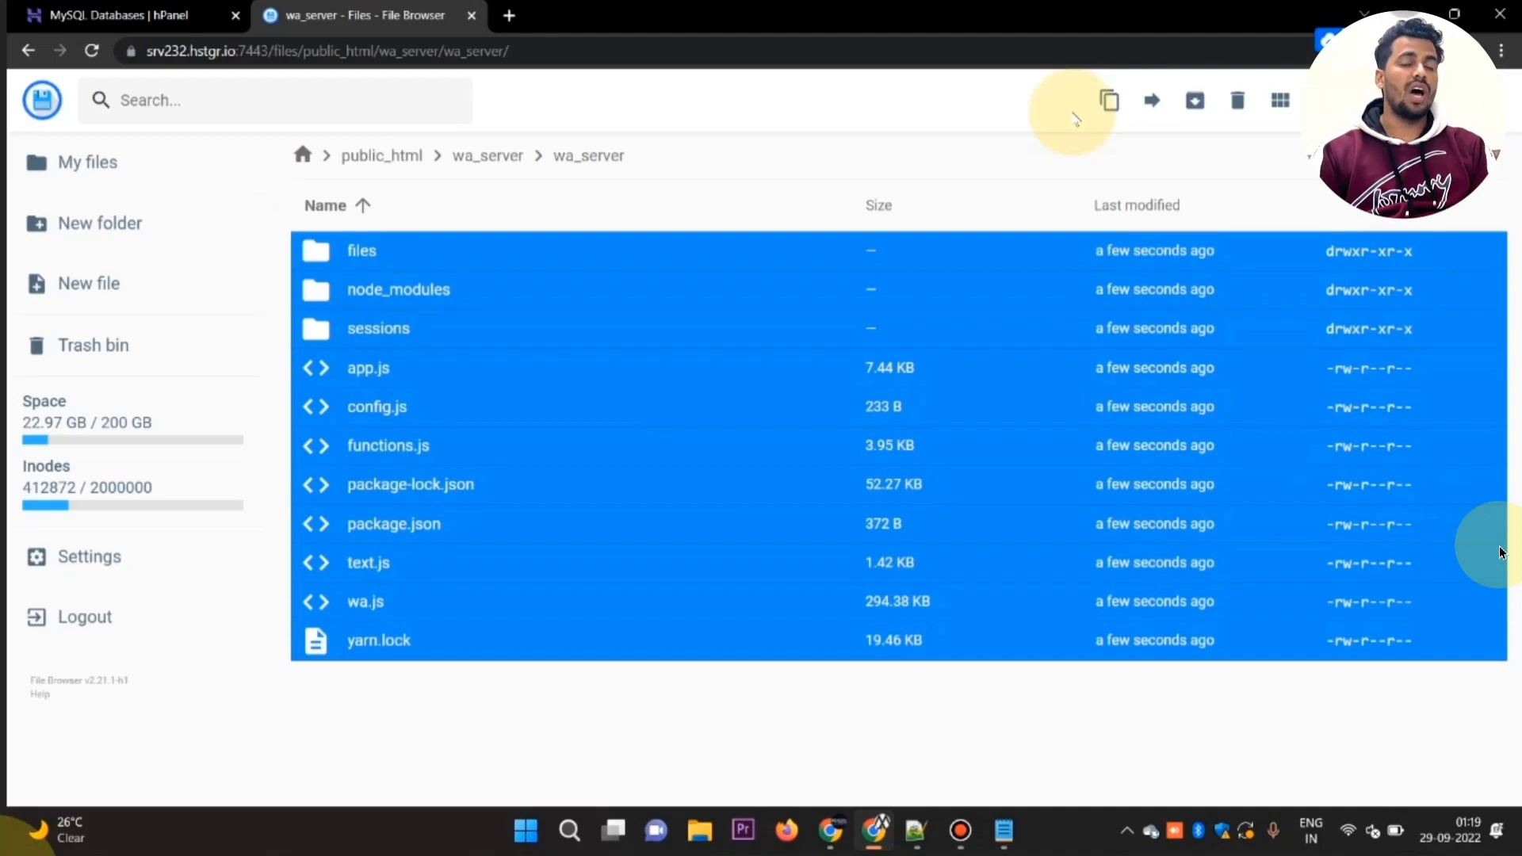
{"action": "left_click", "coordinate": [1151, 101]}
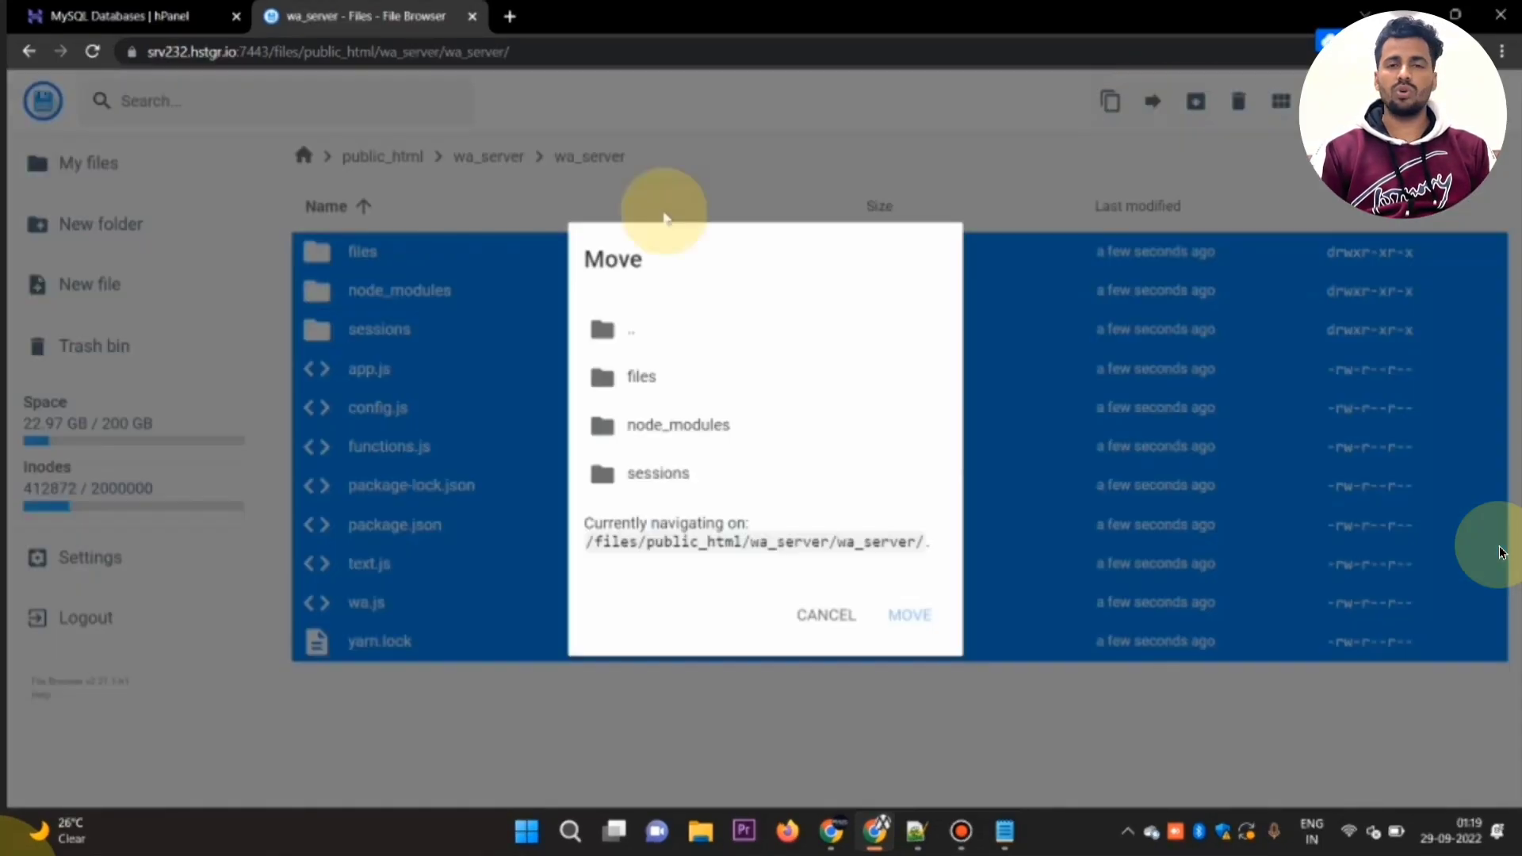
{"action": "double_click", "coordinate": [671, 330]}
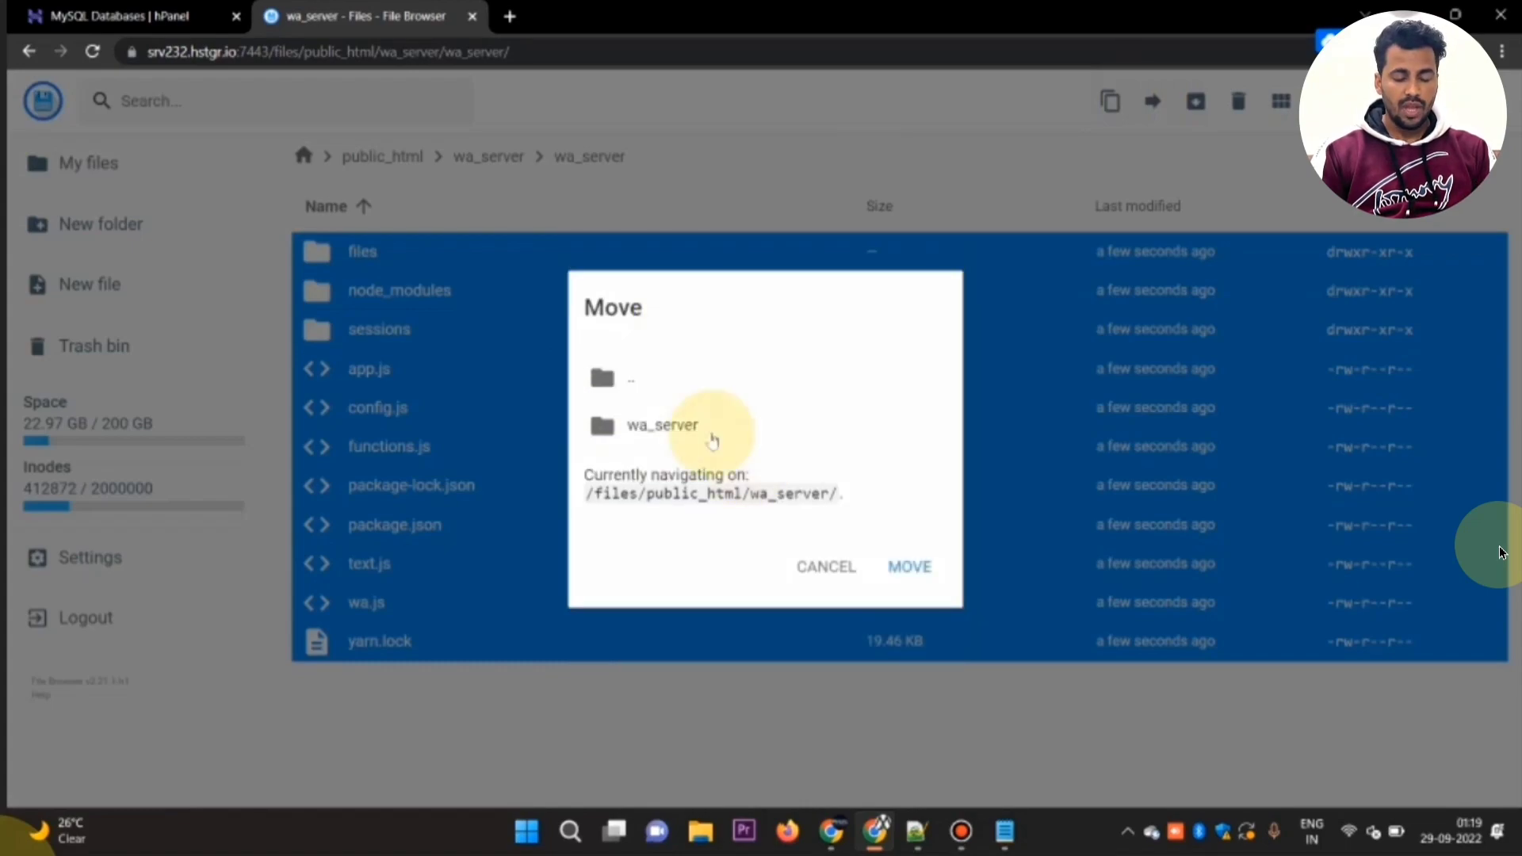
{"action": "double_click", "coordinate": [704, 386]}
{"action": "scroll", "coordinate": [697, 487], "scroll_direction": "down", "scroll_amount": 5}
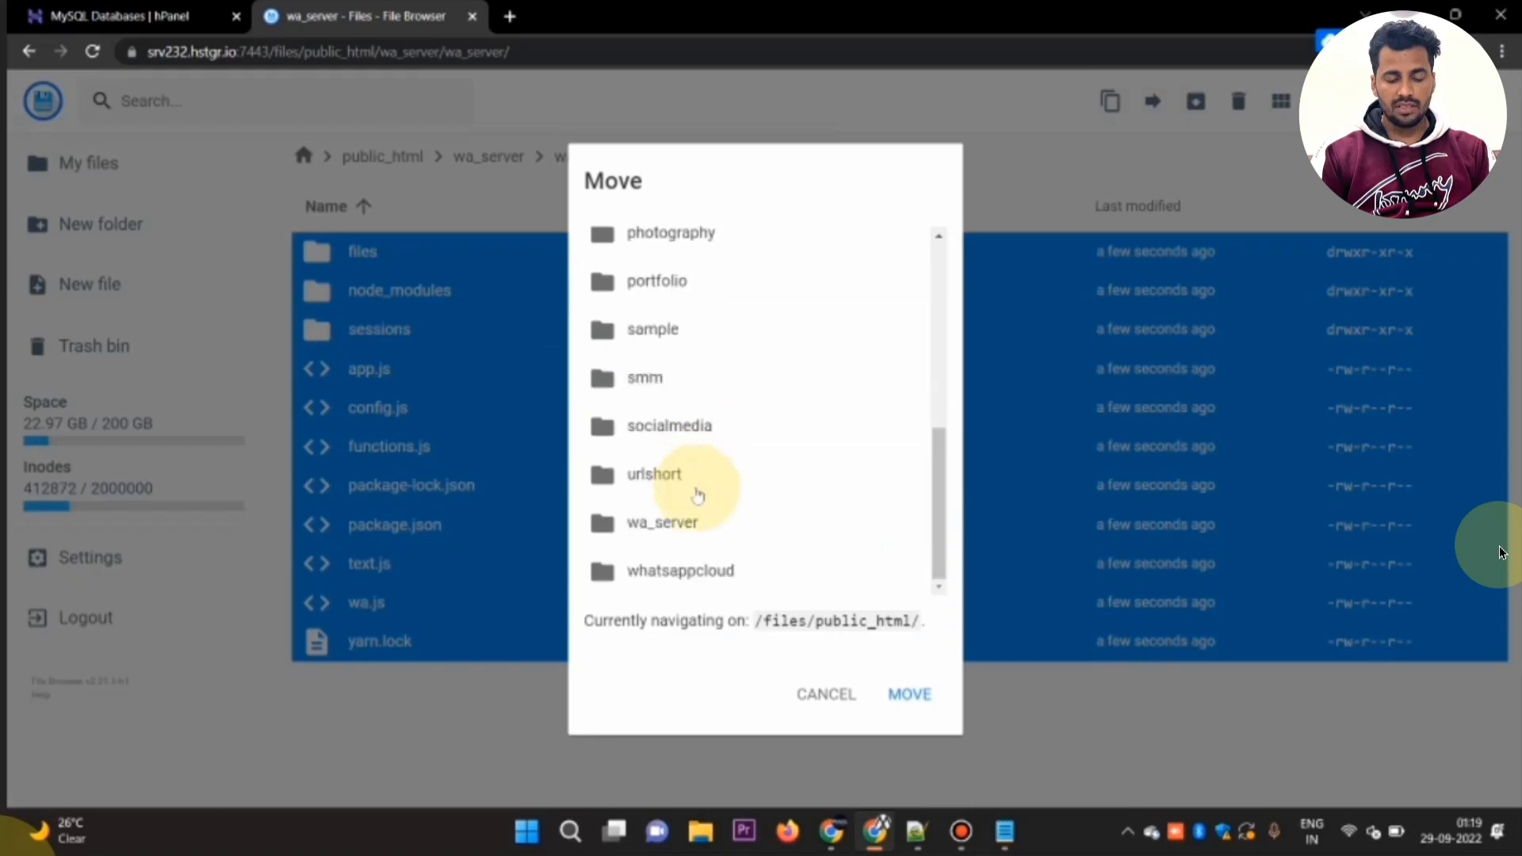
{"action": "left_click", "coordinate": [731, 535]}
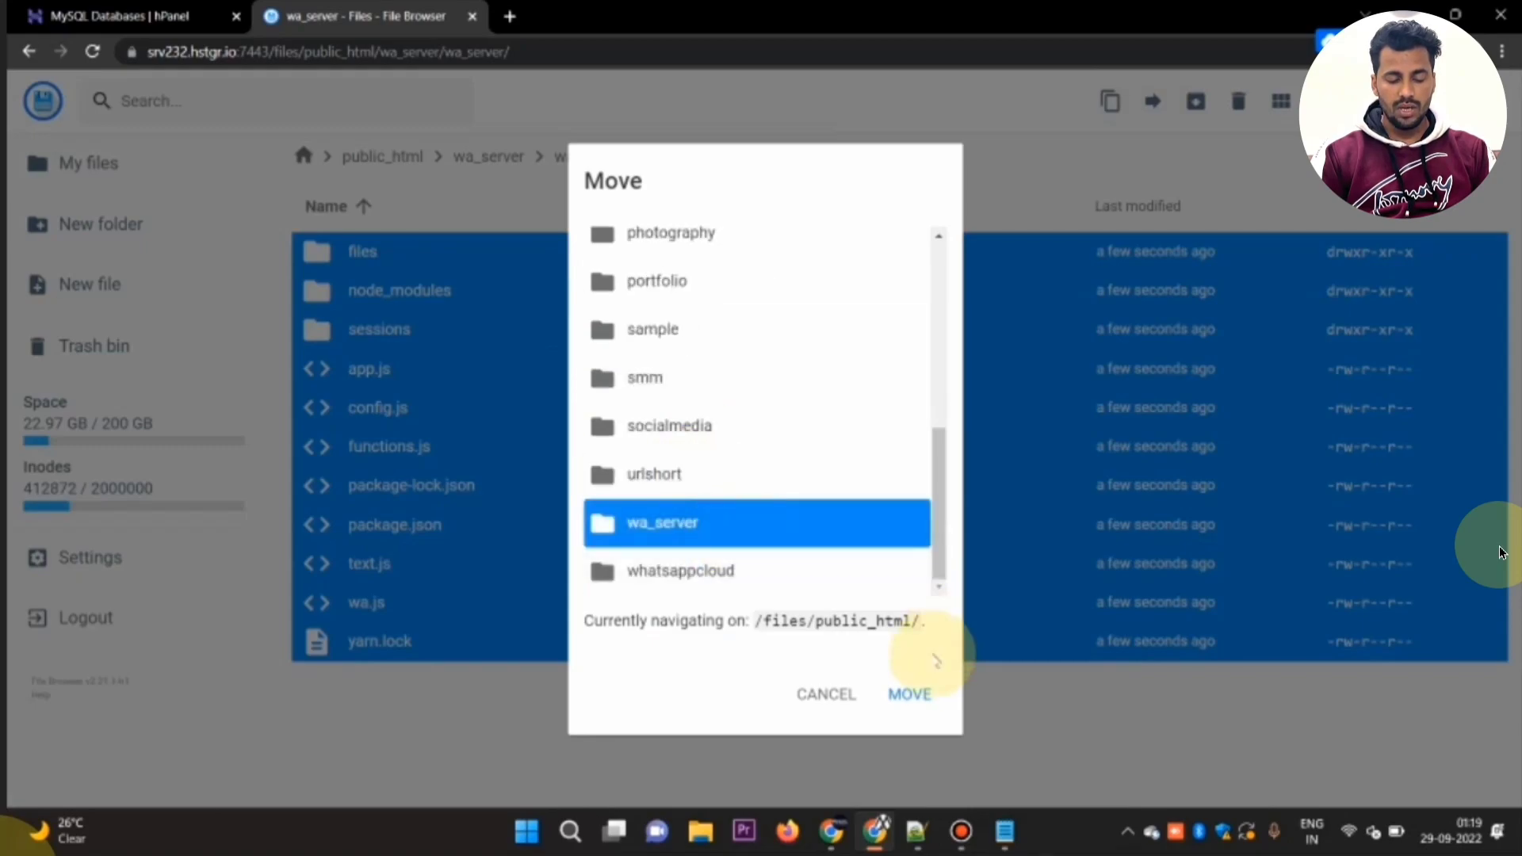
{"action": "left_click", "coordinate": [905, 702]}
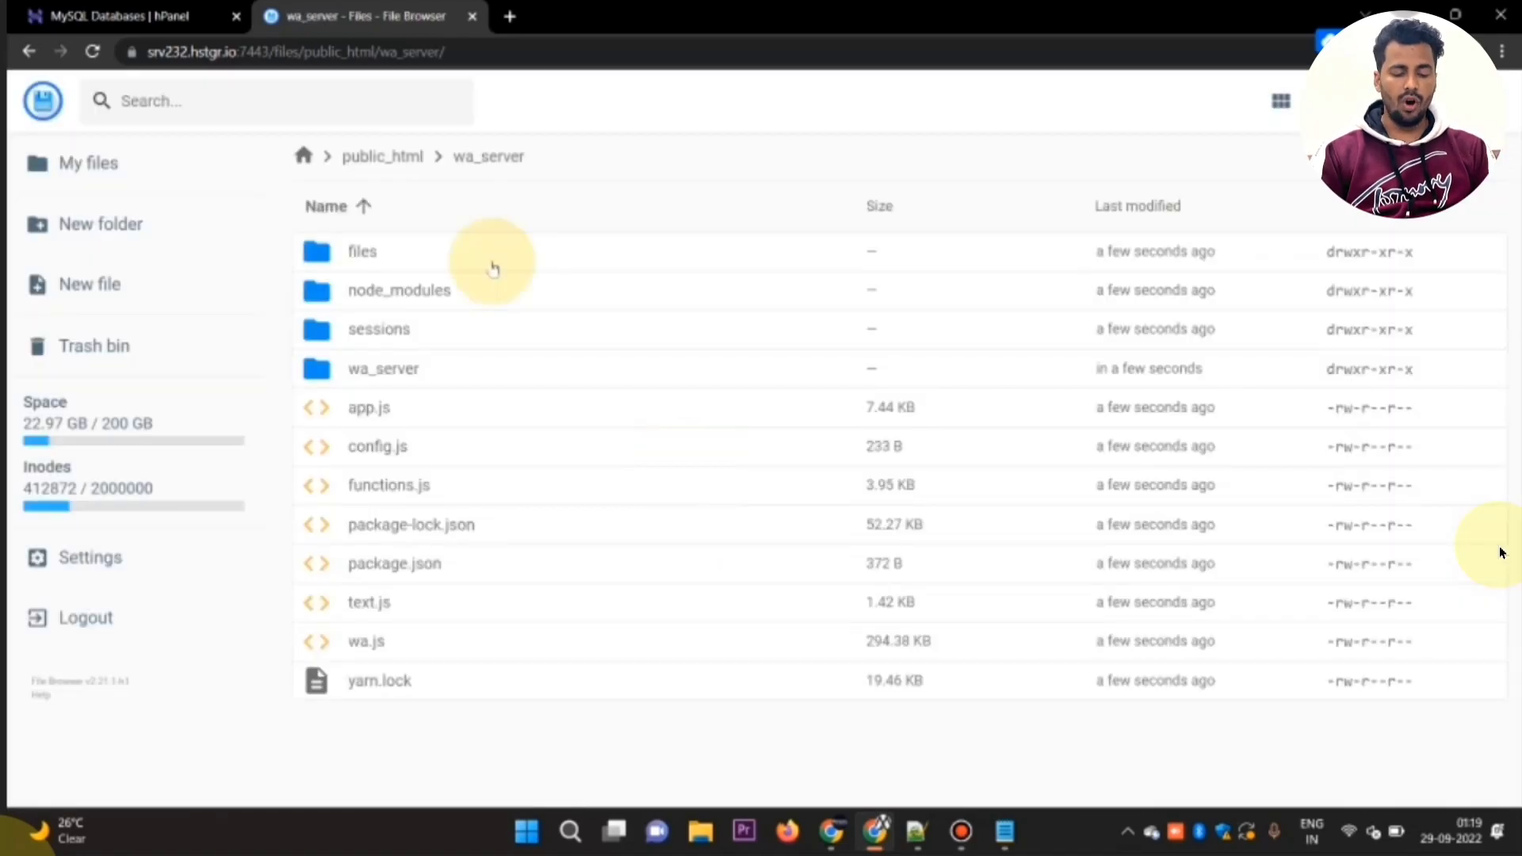
Step: Return to public_html, look over its folders, and read the Create database instruction in the How to install.txt notes
{"action": "left_click", "coordinate": [408, 158]}
{"action": "scroll", "coordinate": [547, 321], "scroll_direction": "down", "scroll_amount": 2}
{"action": "scroll", "coordinate": [549, 325], "scroll_direction": "down", "scroll_amount": 1}
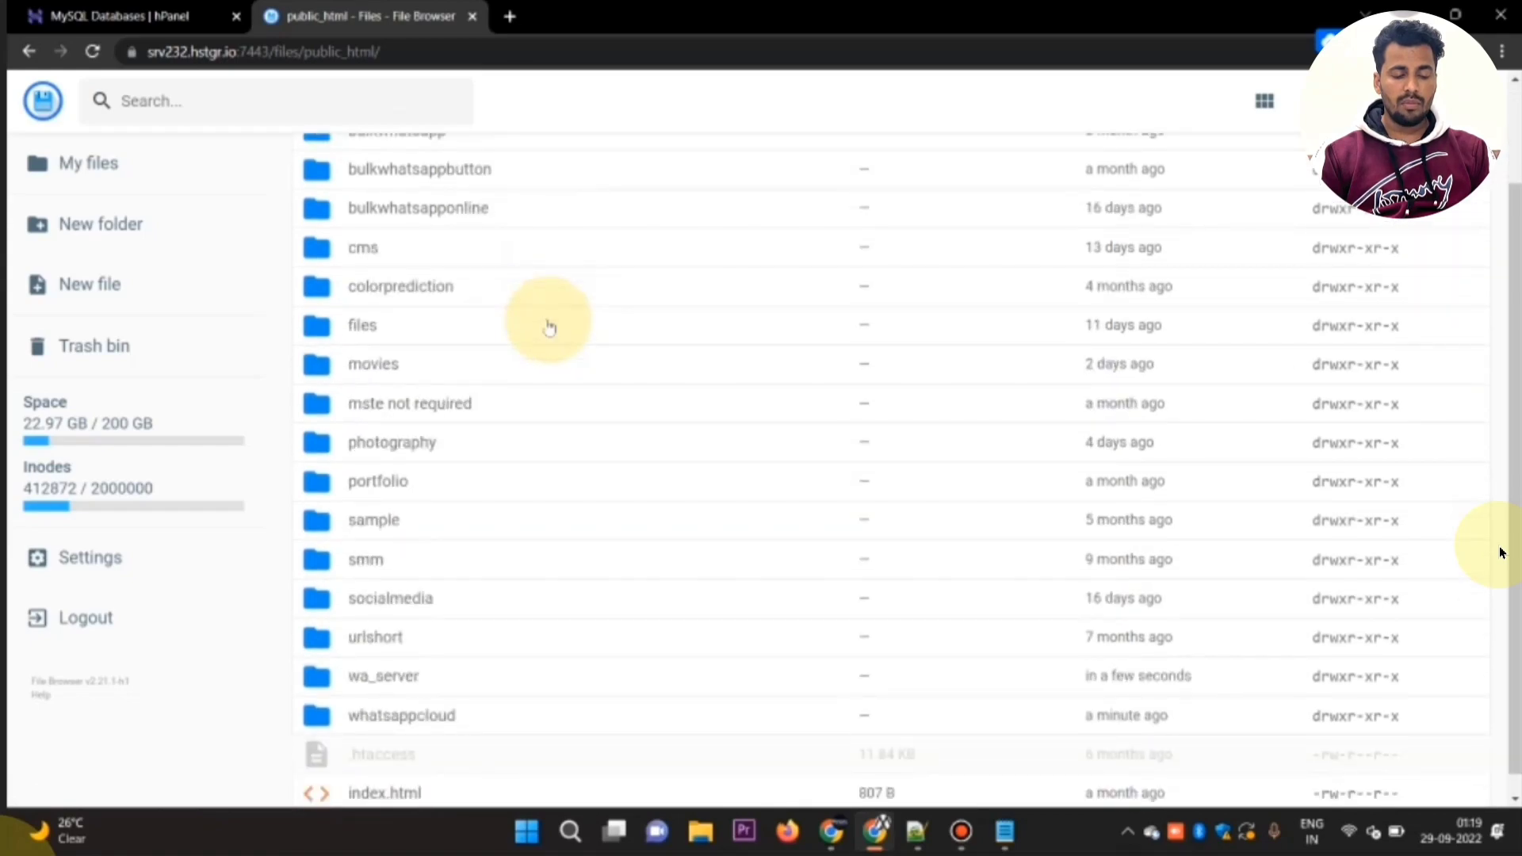
{"action": "scroll", "coordinate": [549, 327], "scroll_direction": "down", "scroll_amount": 1}
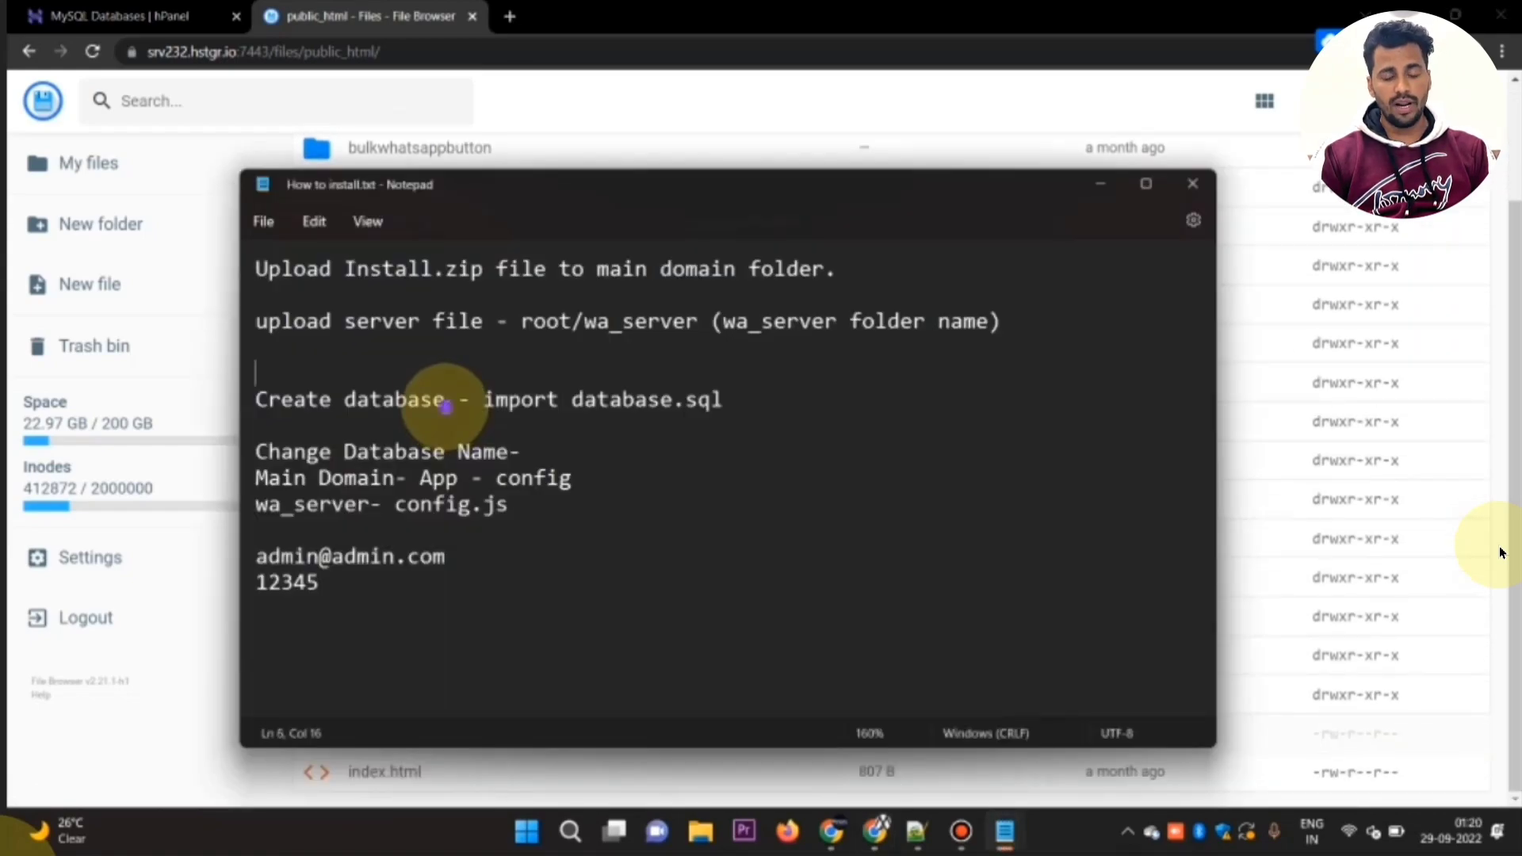
{"action": "left_click_drag", "start_coordinate": [446, 405], "coordinate": [255, 400]}
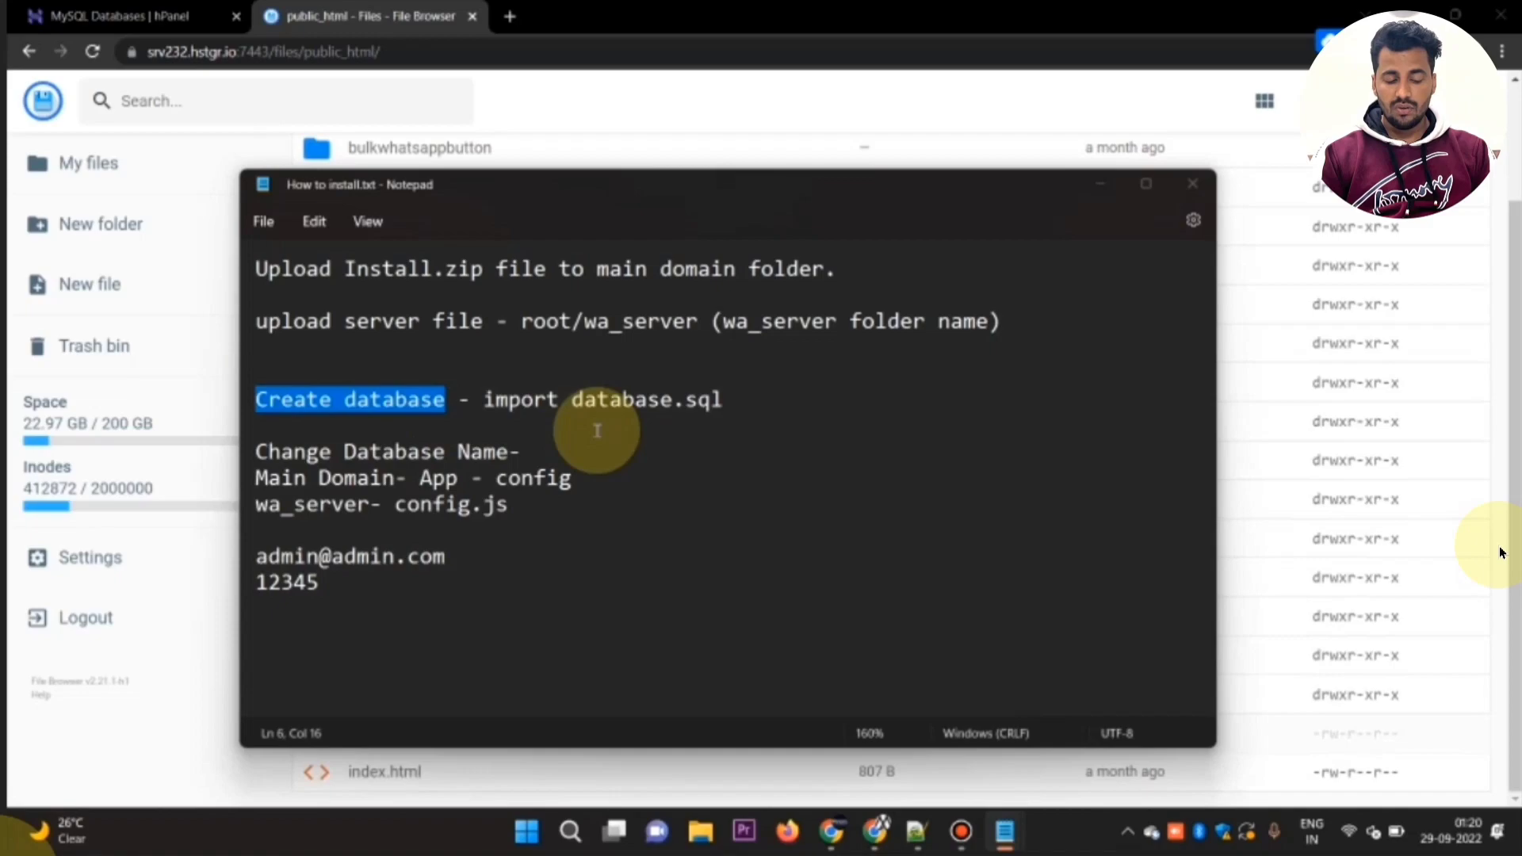
Step: Switch to the hPanel MySQL Databases page and filter its sidebar by the word data
{"action": "left_click", "coordinate": [272, 74]}
{"action": "left_click", "coordinate": [190, 23]}
{"action": "key", "text": "ctrl+Tab"}
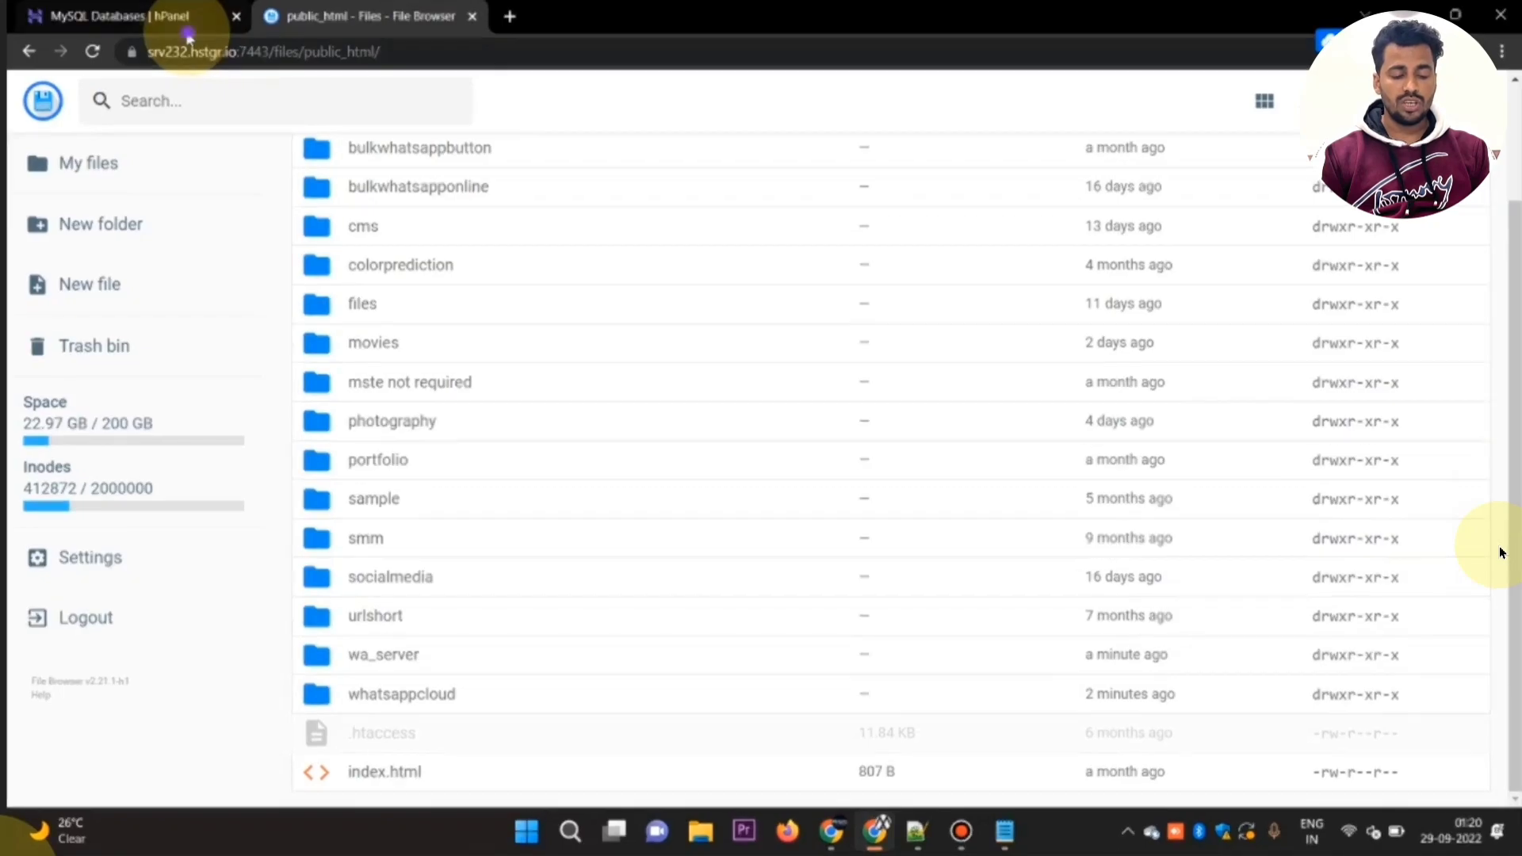
{"action": "left_click", "coordinate": [187, 28]}
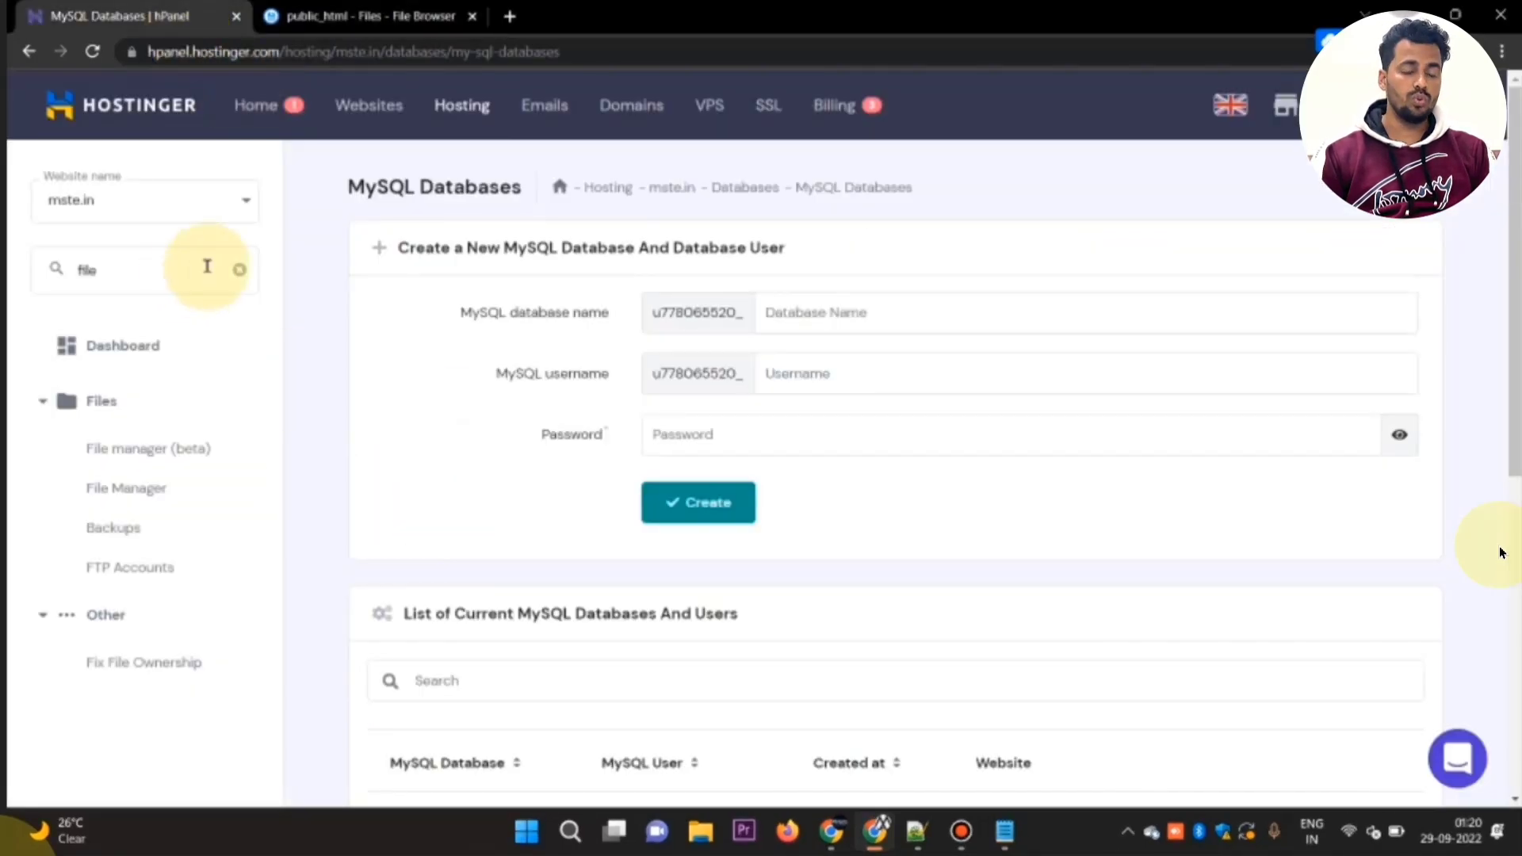
{"action": "left_click", "coordinate": [238, 270]}
{"action": "type", "text": "data"}
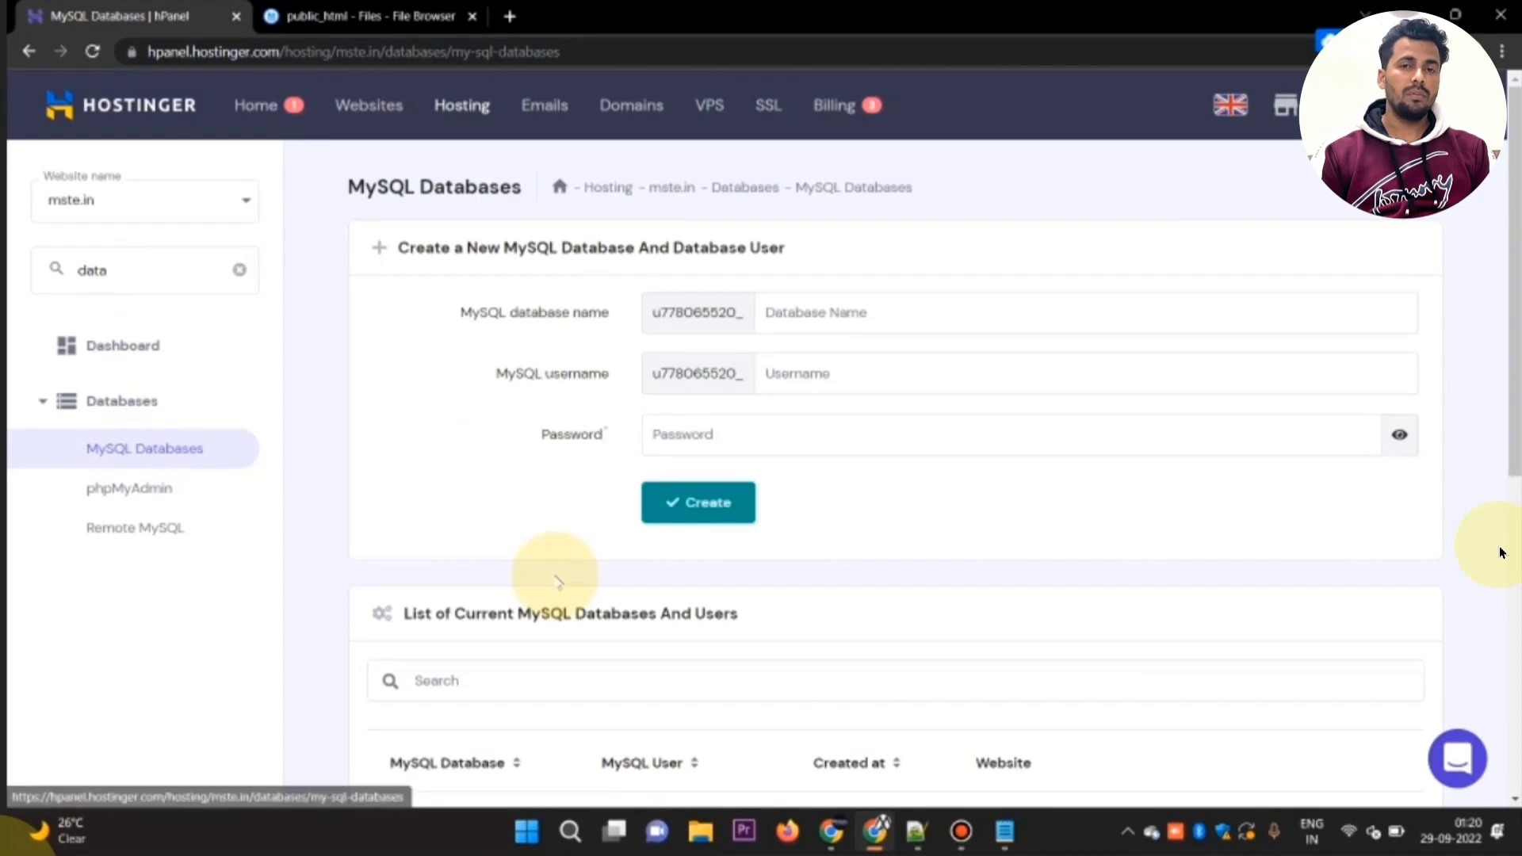
Step: Delete the existing waziper database from the list of current MySQL databases
{"action": "scroll", "coordinate": [415, 531], "scroll_direction": "down", "scroll_amount": 5}
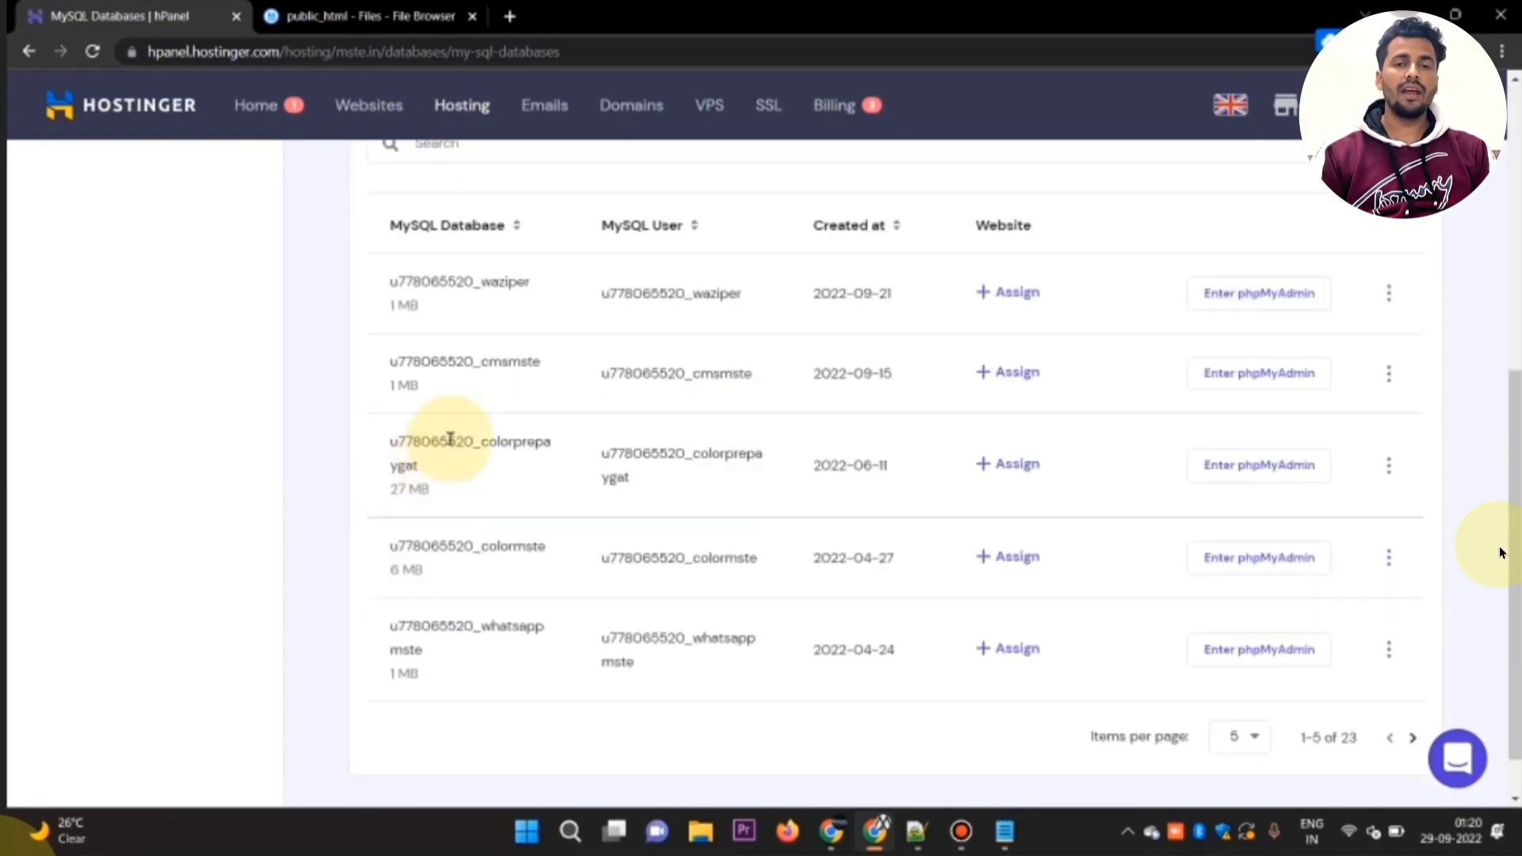
{"action": "left_click", "coordinate": [1388, 293]}
{"action": "left_click", "coordinate": [1321, 477]}
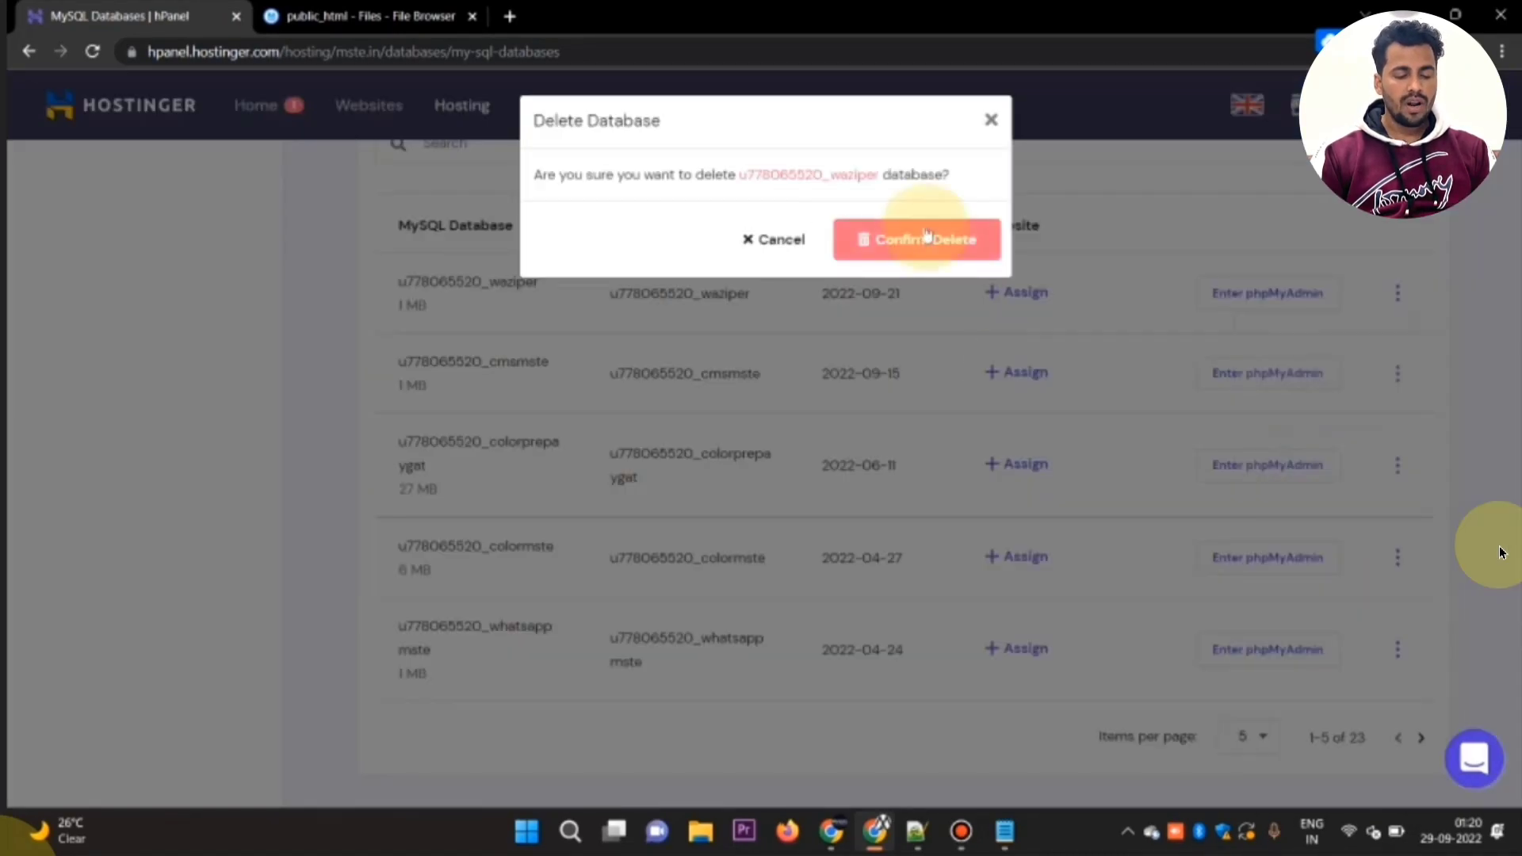
{"action": "left_click", "coordinate": [926, 234]}
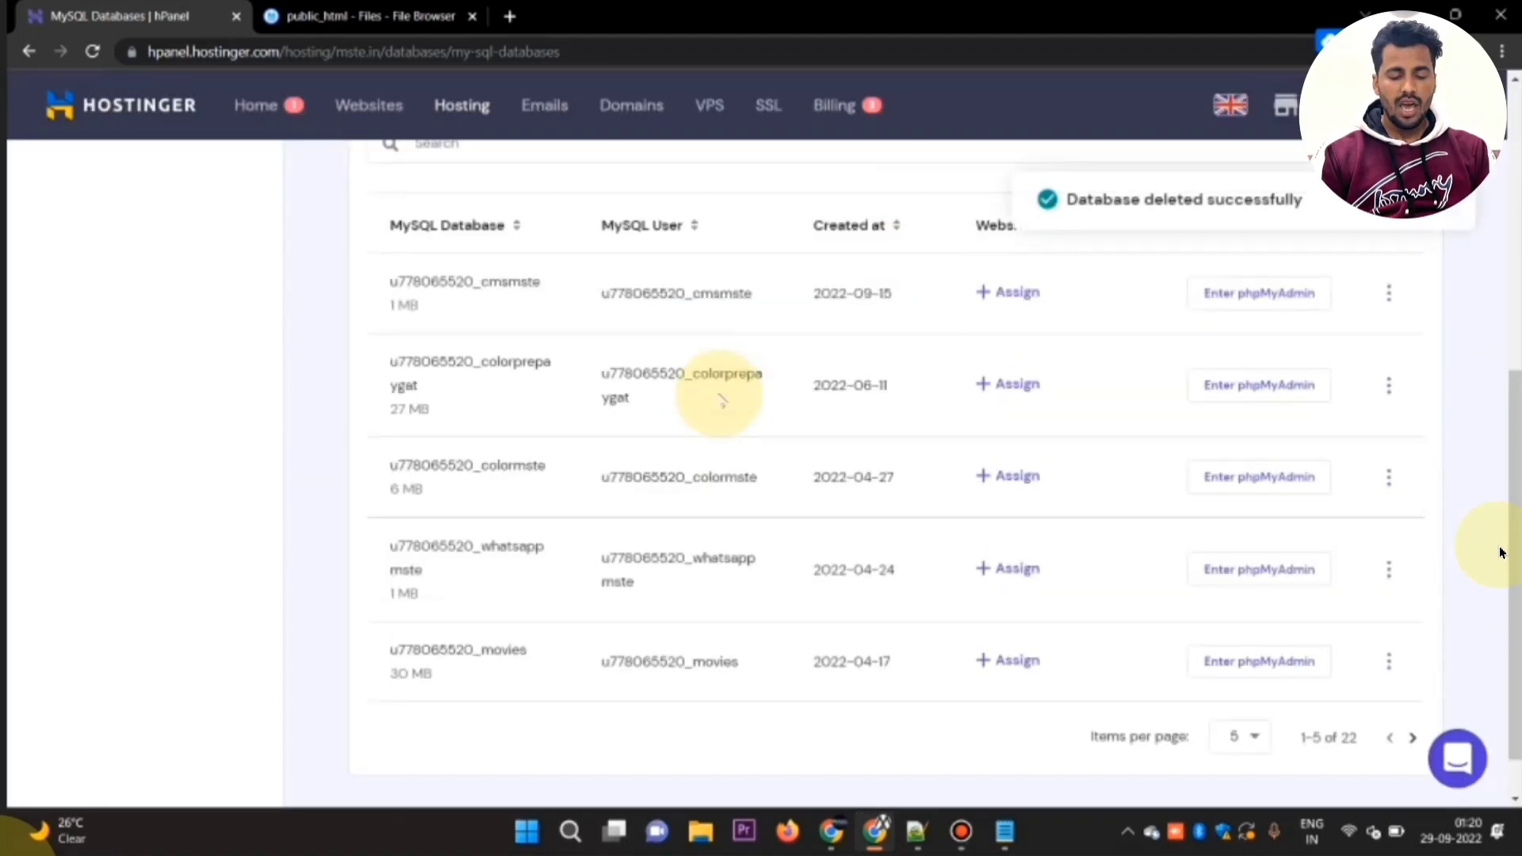
{"action": "scroll", "coordinate": [718, 397], "scroll_direction": "up", "scroll_amount": 6}
{"action": "left_click", "coordinate": [878, 295]}
{"action": "type", "text": "wa"}
{"action": "key", "text": "alt+Tab"}
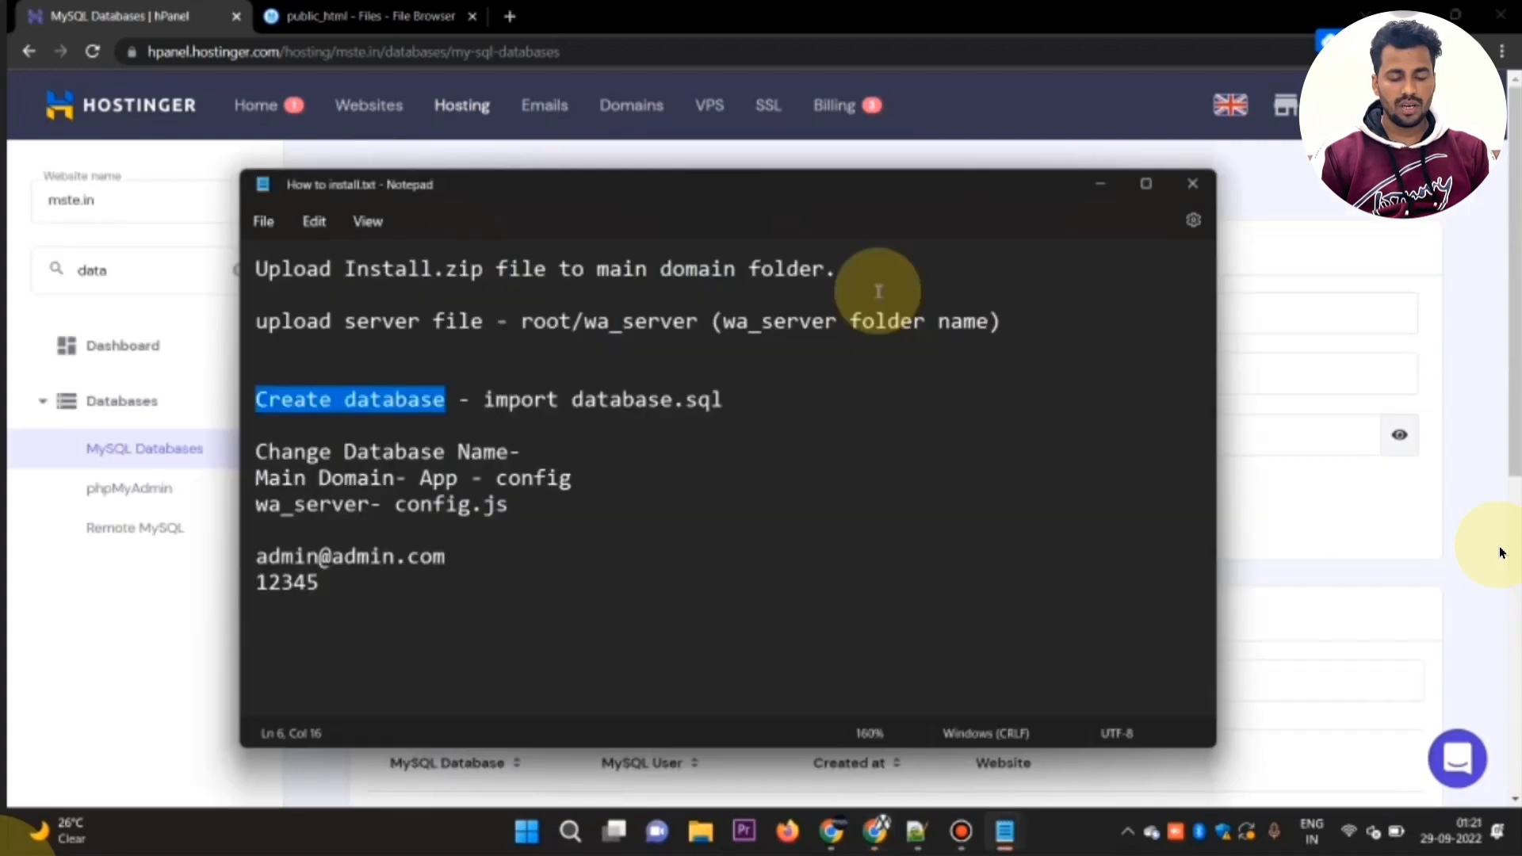
{"action": "key", "text": "alt+Tab"}
{"action": "type", "text": "tabase"}
{"action": "key", "text": "ctrl+a"}
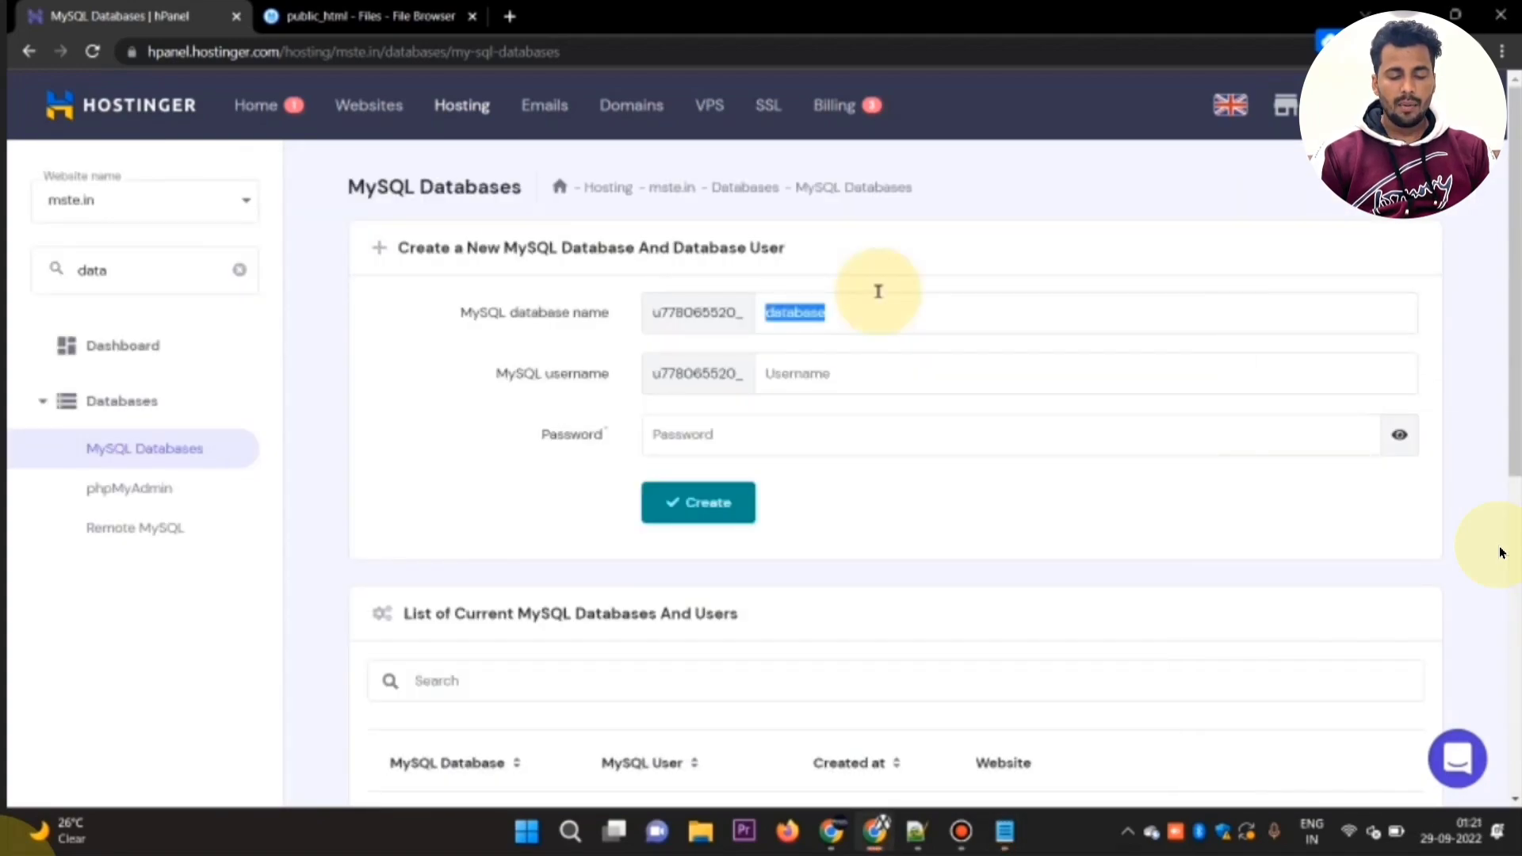
{"action": "key", "text": "Home"}
{"action": "type", "text": "wazip"}
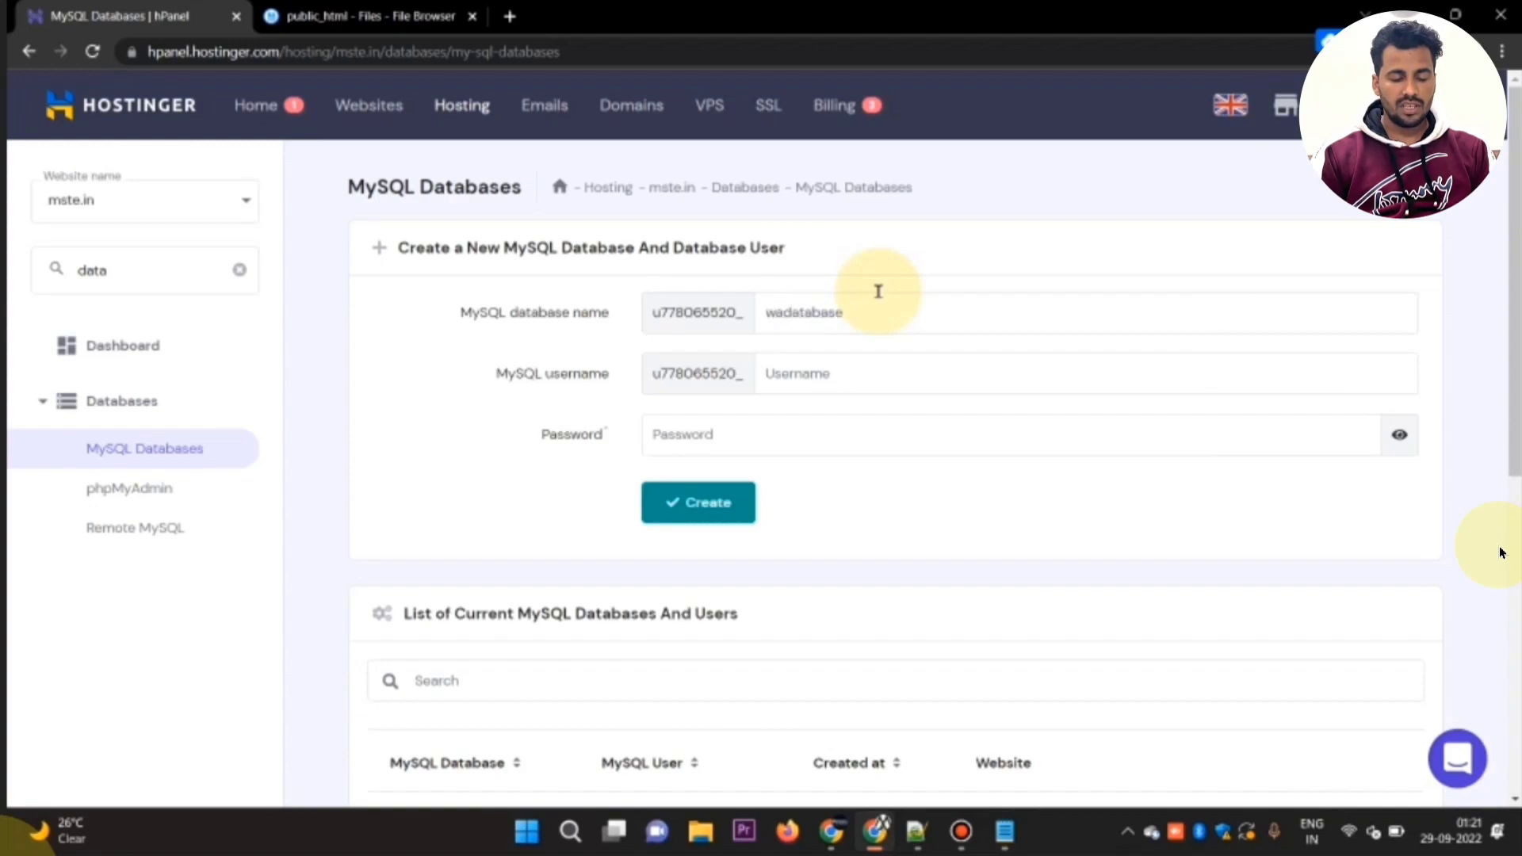
{"action": "type", "text": "e"}
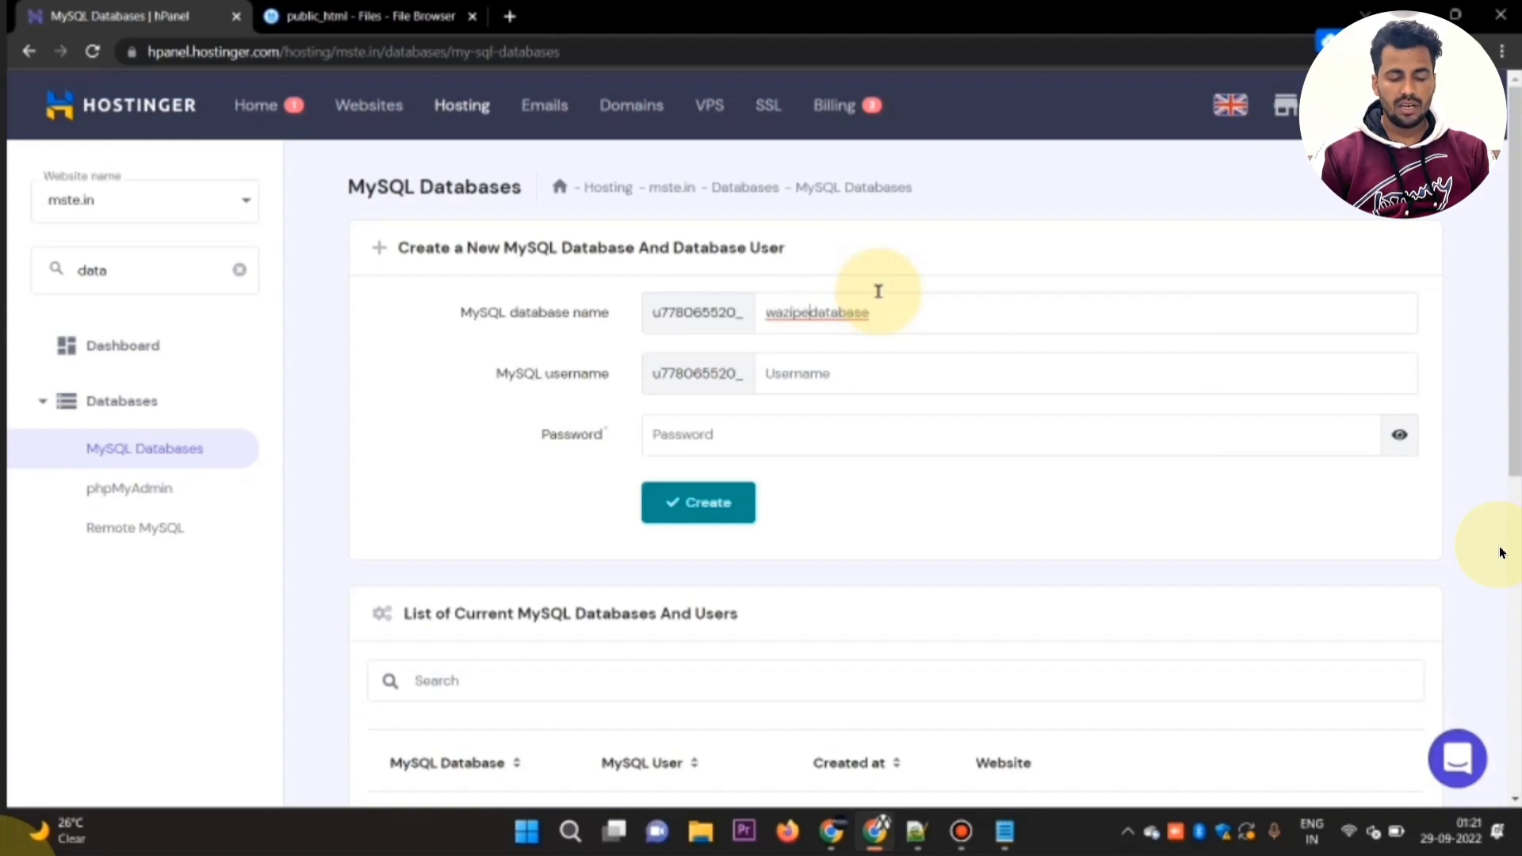
Step: Create a MySQL database with waziperdb as both the database name and username, and enter the database password
{"action": "key", "text": "ctrl+a"}
{"action": "type", "text": "wazip"}
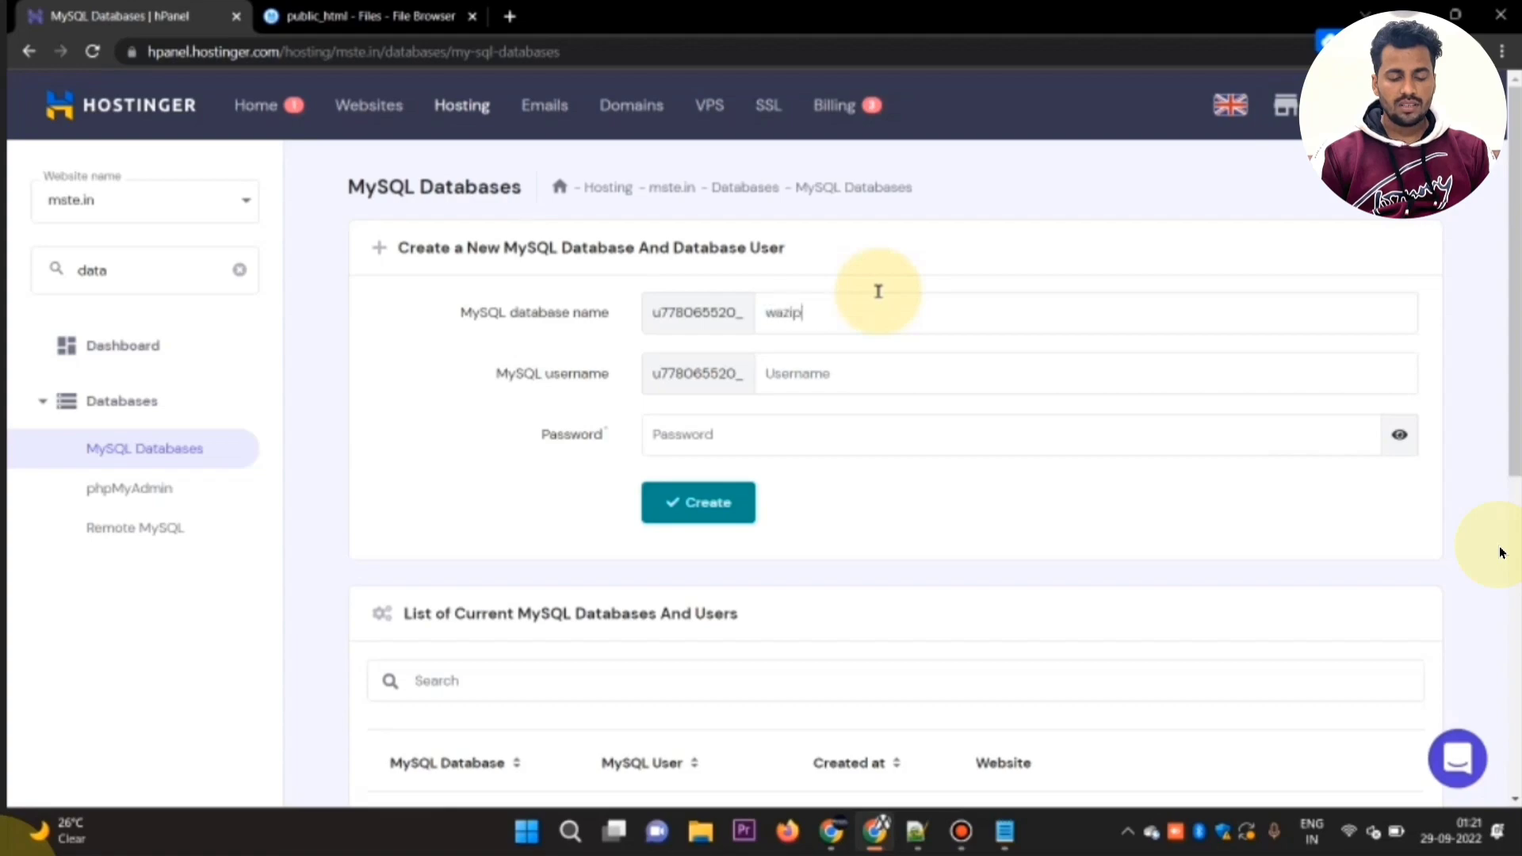
{"action": "key", "text": "ctrl+a"}
{"action": "key", "text": "ctrl+c"}
{"action": "key", "text": "Tab"}
{"action": "key", "text": "ctrl+v"}
{"action": "key", "text": "Tab"}
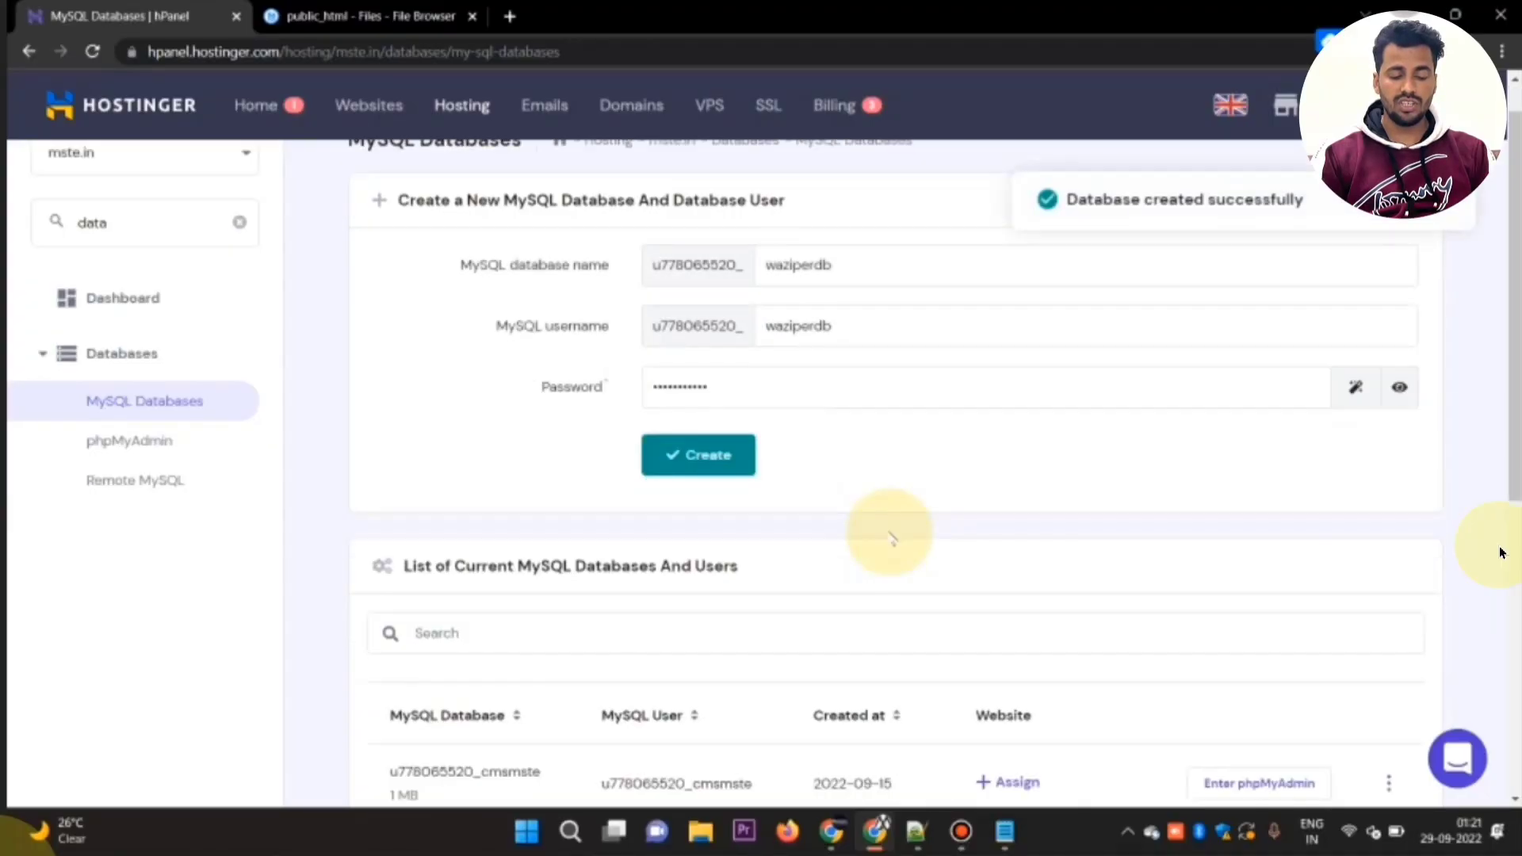
Step: Open the new waziperdb database in phpMyAdmin from the list of current databases
{"action": "scroll", "coordinate": [891, 538], "scroll_direction": "down", "scroll_amount": 2}
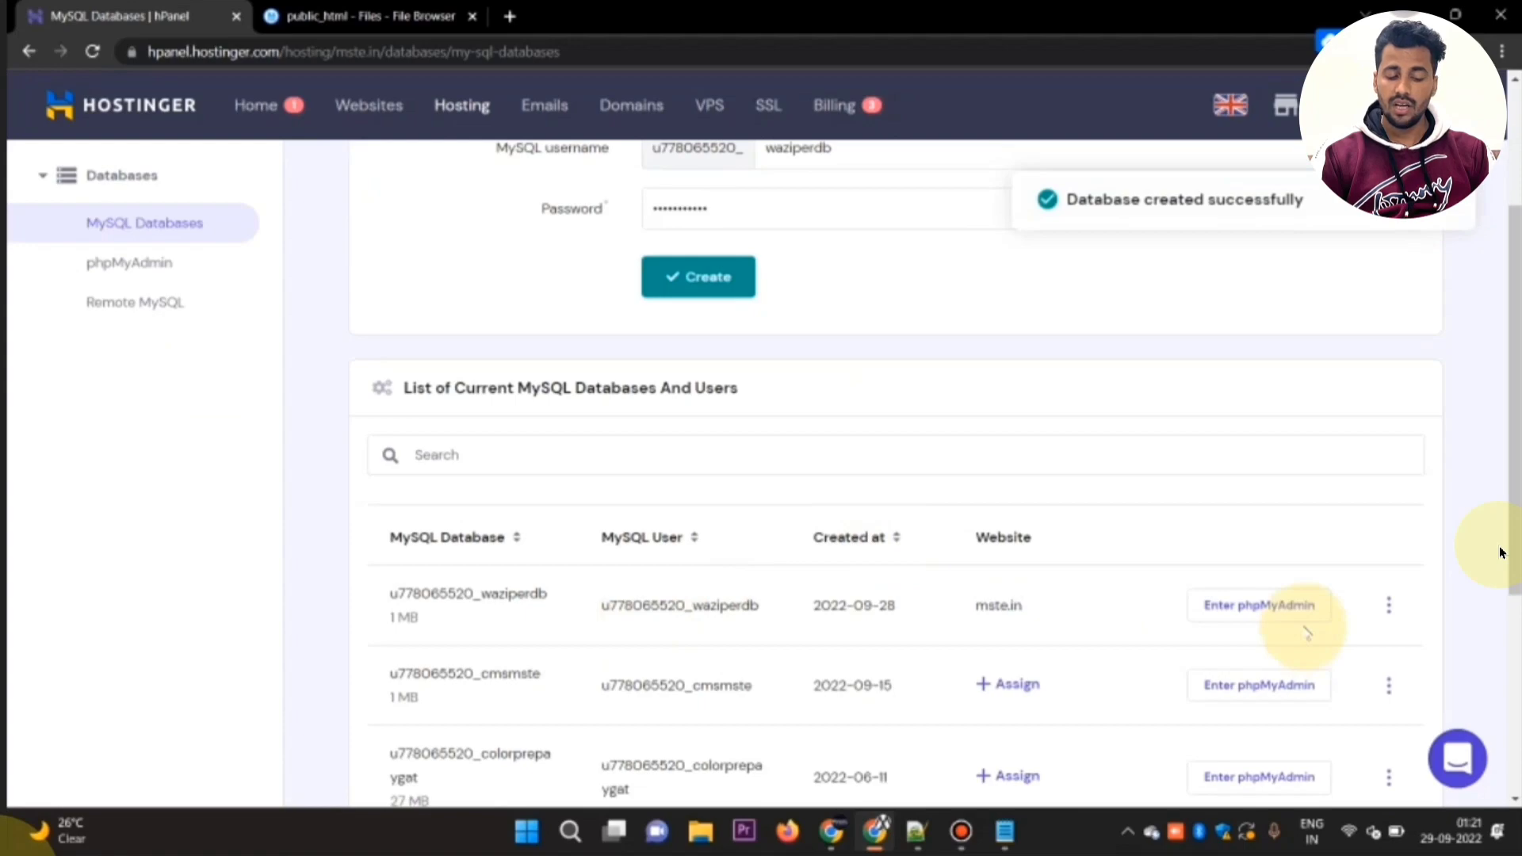
{"action": "left_click", "coordinate": [1258, 607]}
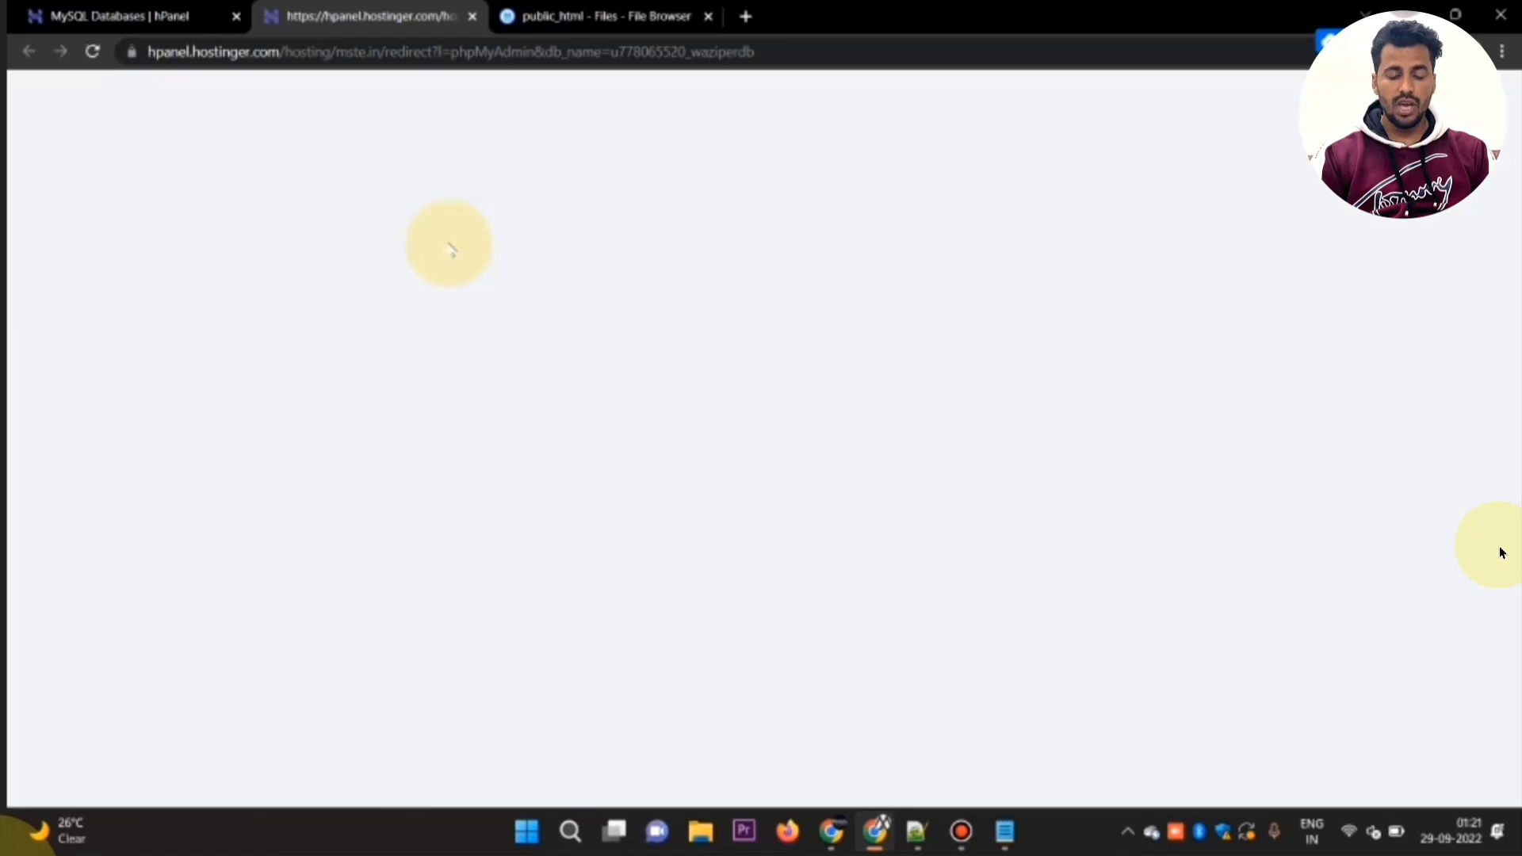
{"action": "left_click", "coordinate": [960, 831]}
{"action": "left_click", "coordinate": [1020, 141]}
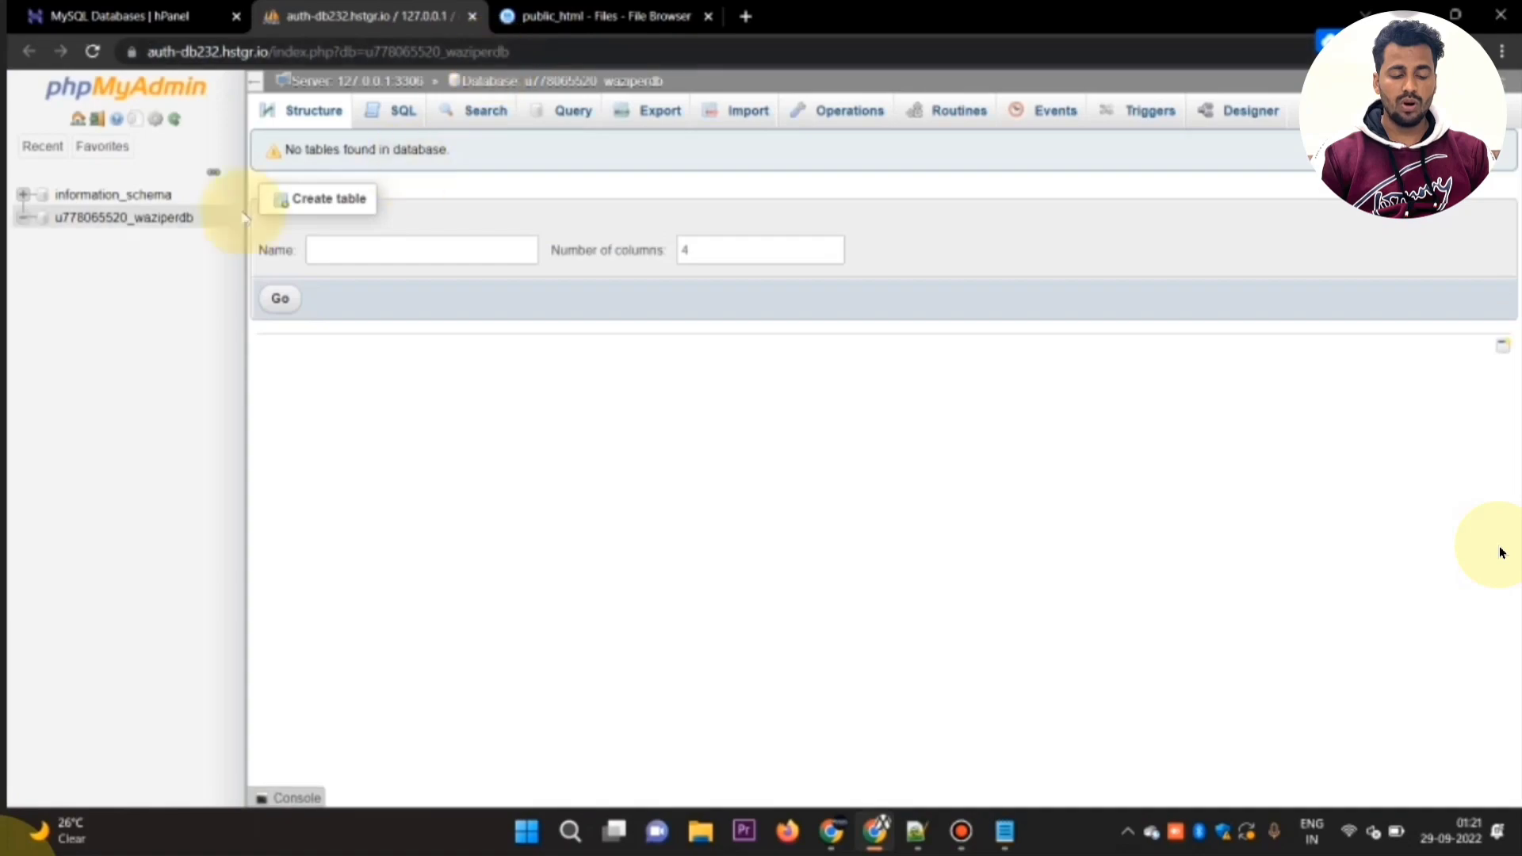
Step: Import database.sql from the wa ziper700 folder into the waziperdb database, leaving the import options at their defaults
{"action": "left_click", "coordinate": [725, 112]}
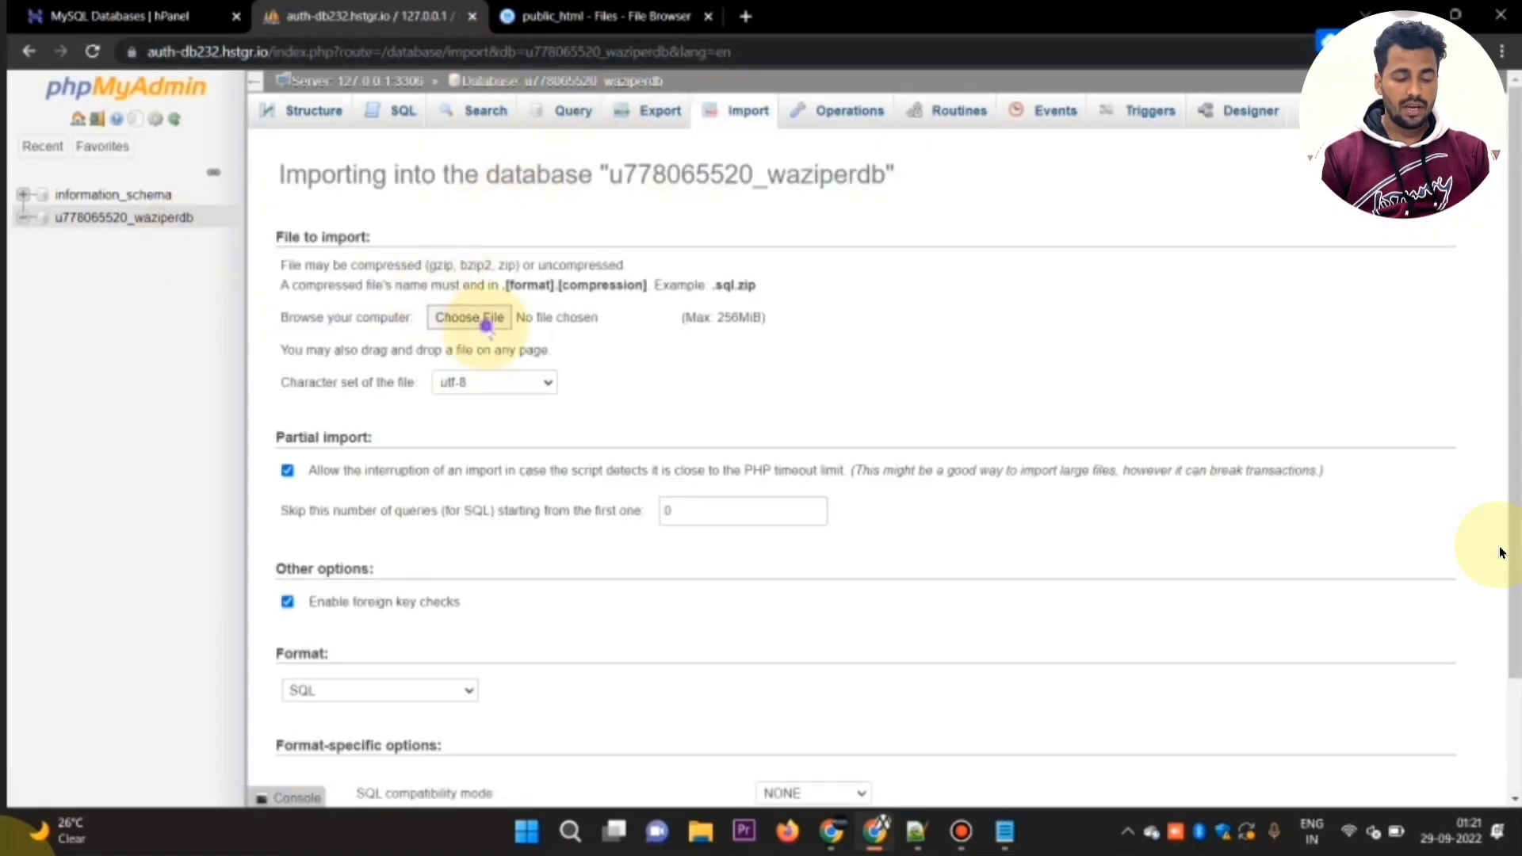
{"action": "left_click", "coordinate": [482, 317]}
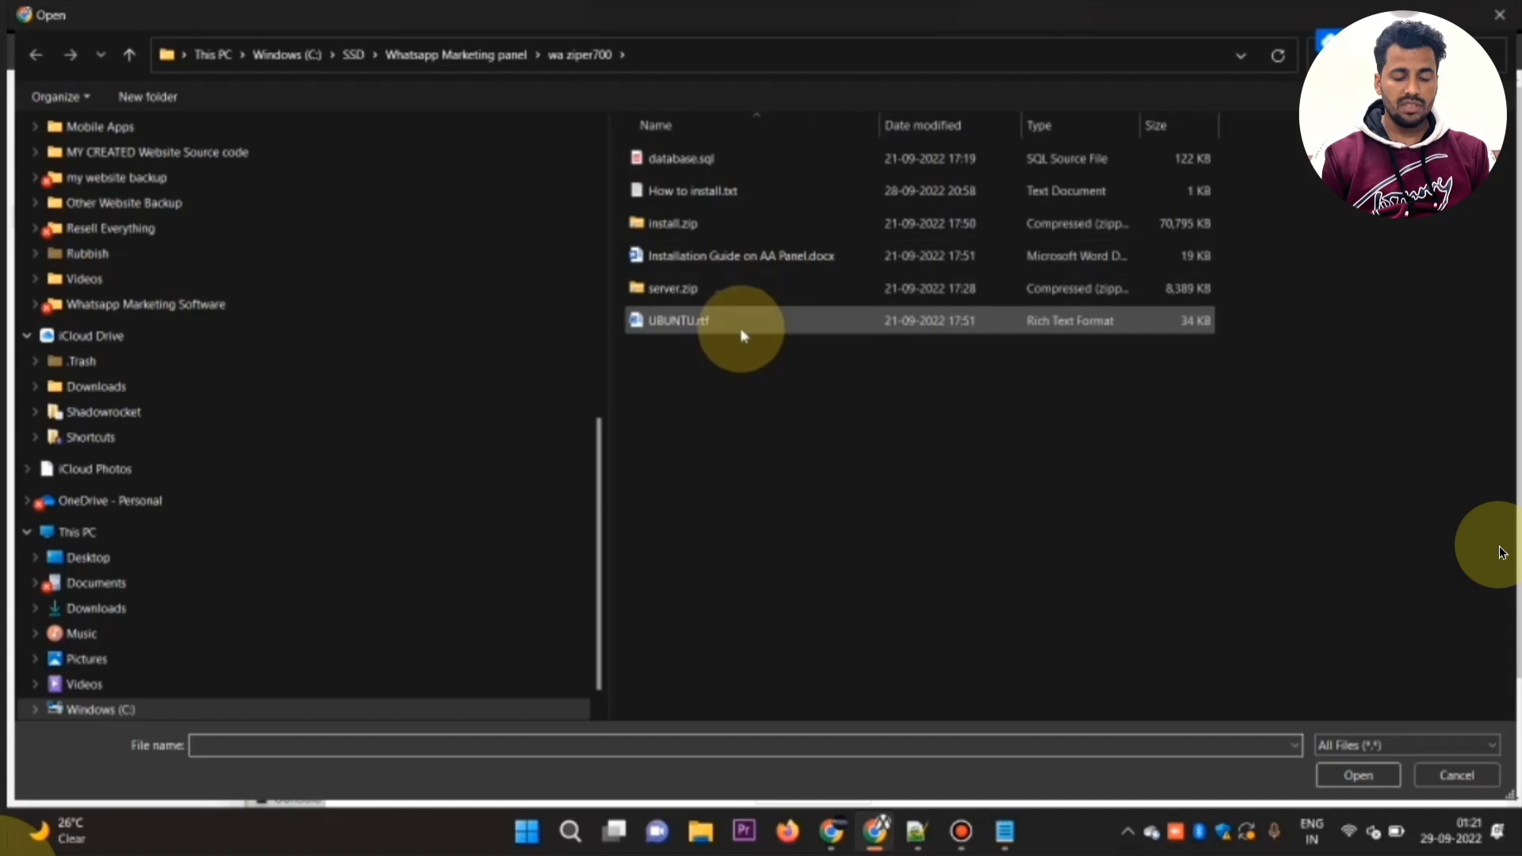
{"action": "left_click", "coordinate": [748, 165]}
{"action": "double_click", "coordinate": [748, 174]}
{"action": "scroll", "coordinate": [630, 473], "scroll_direction": "down", "scroll_amount": 2}
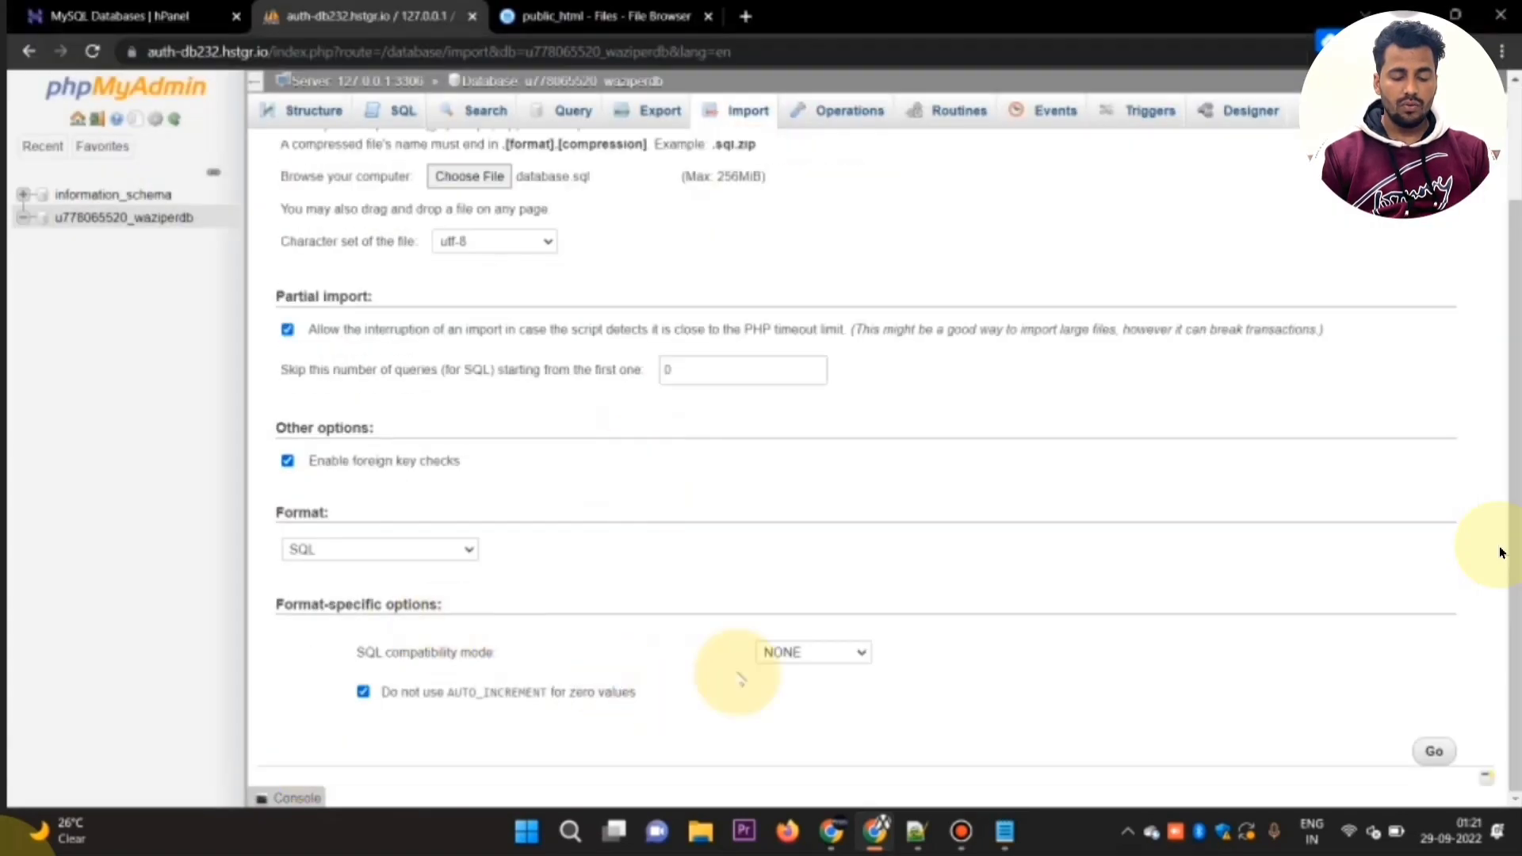
{"action": "left_click", "coordinate": [1434, 749]}
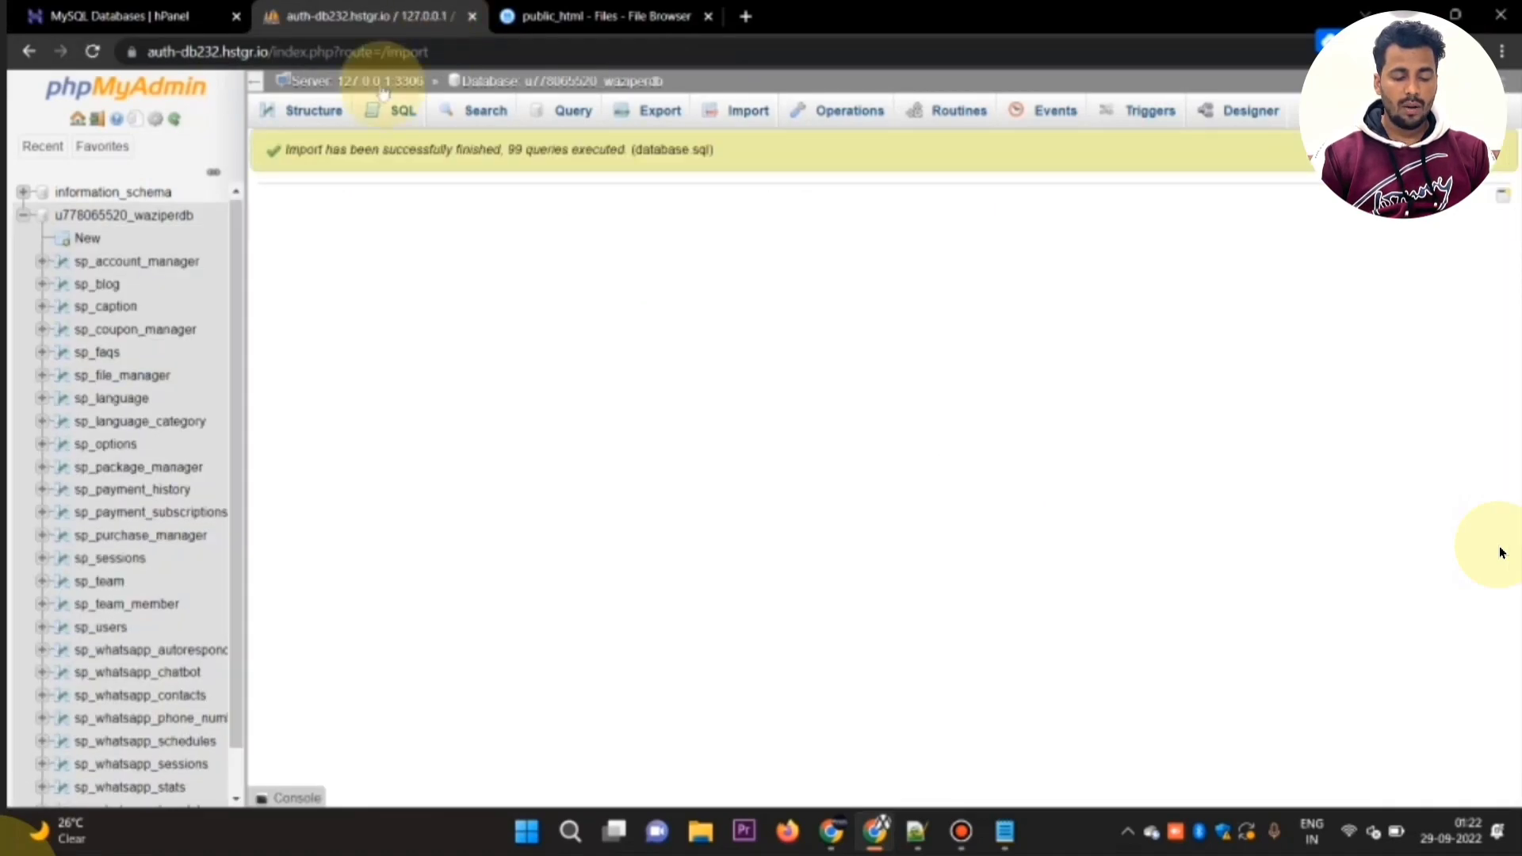
Step: Browse the imported tables and examine the admin record in the sp_users table
{"action": "scroll", "coordinate": [238, 432], "scroll_direction": "down", "scroll_amount": 2}
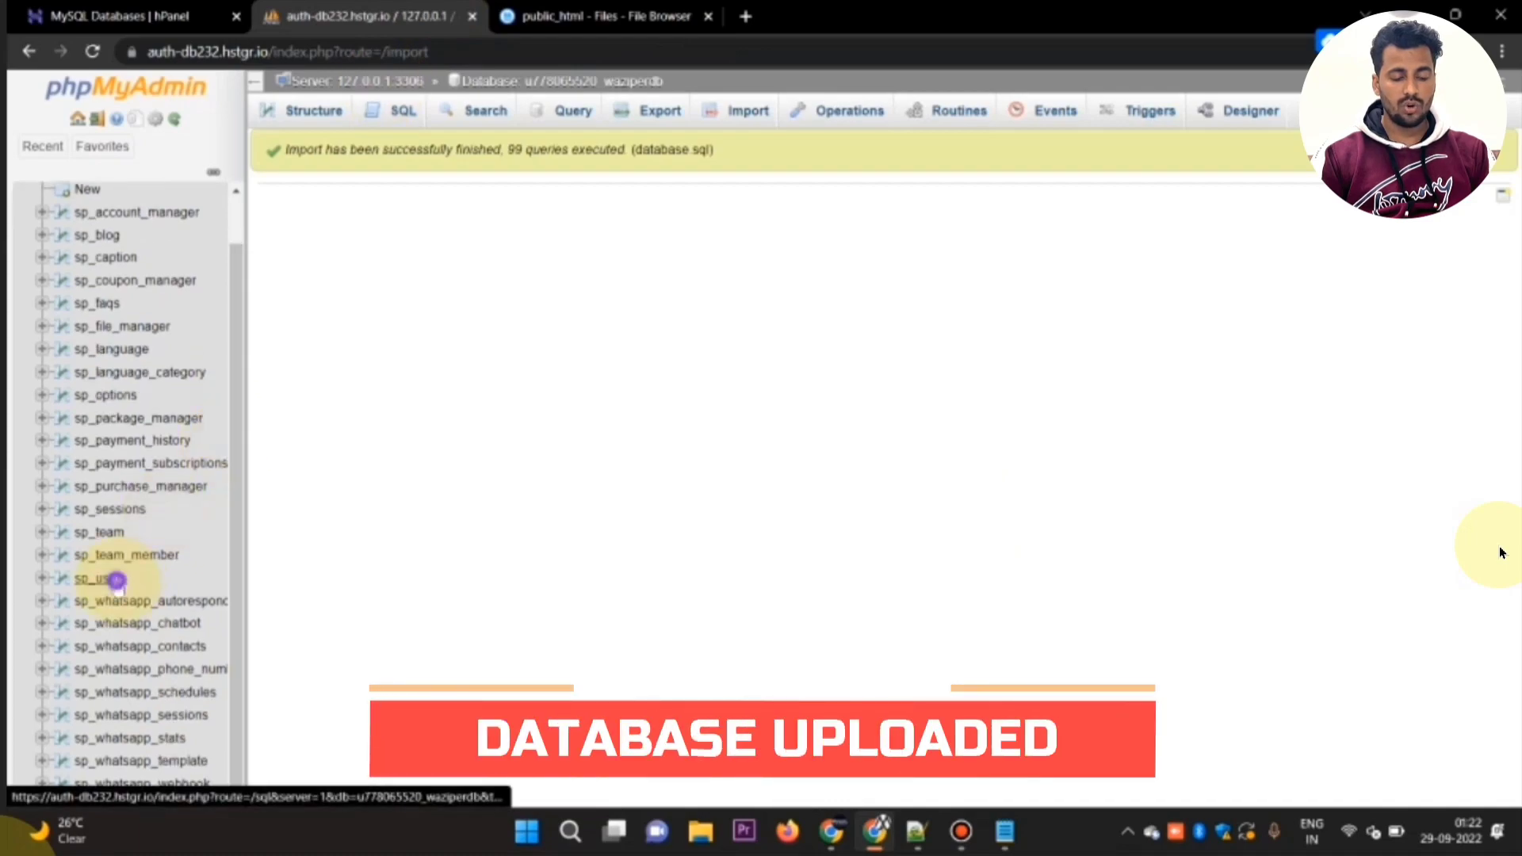
{"action": "left_click", "coordinate": [118, 587]}
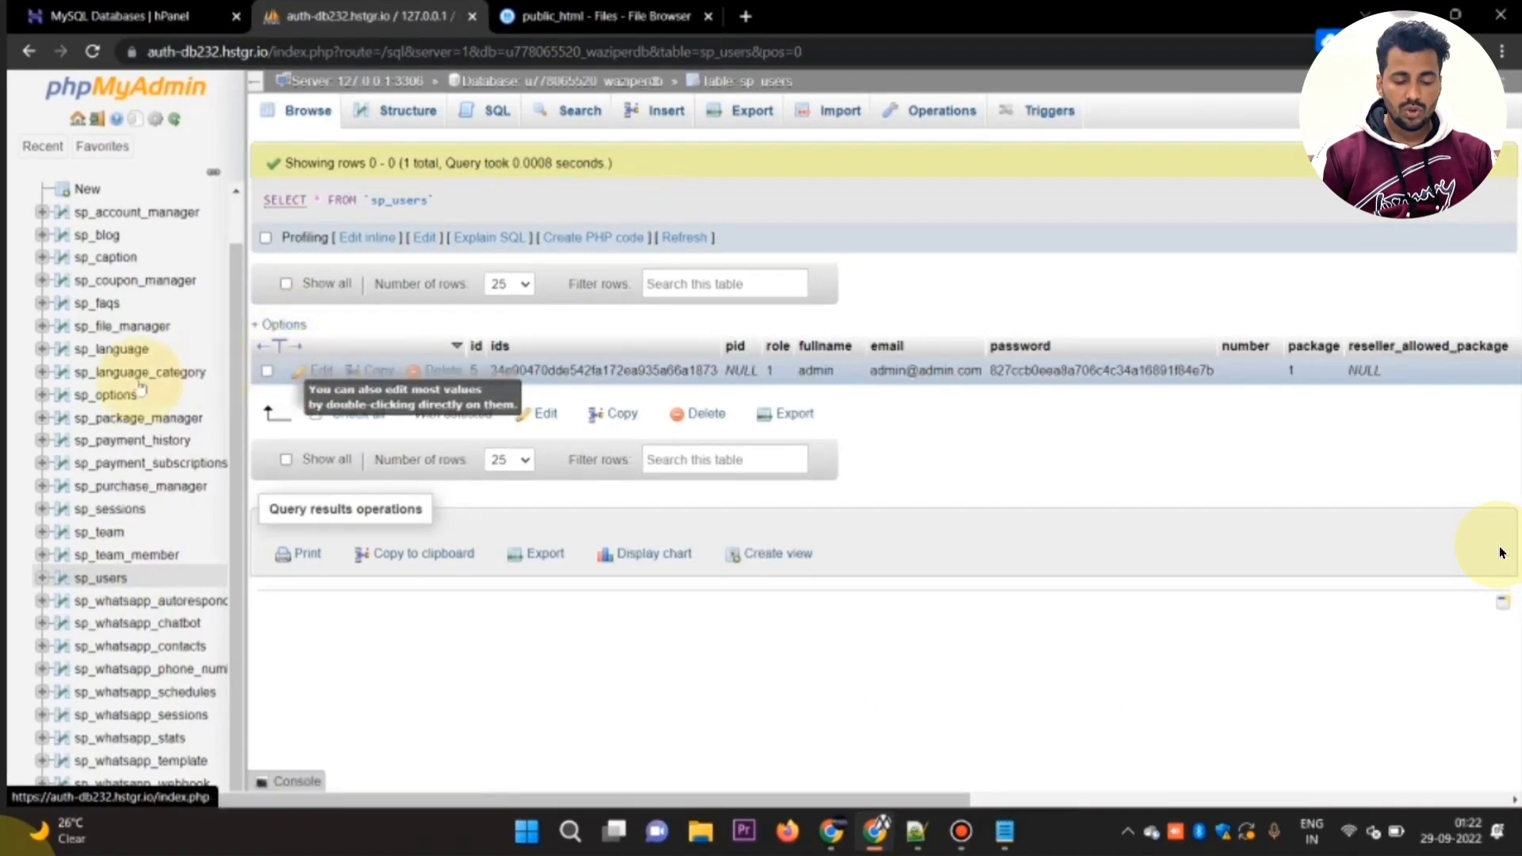
{"action": "scroll", "coordinate": [198, 378], "scroll_direction": "up", "scroll_amount": 1}
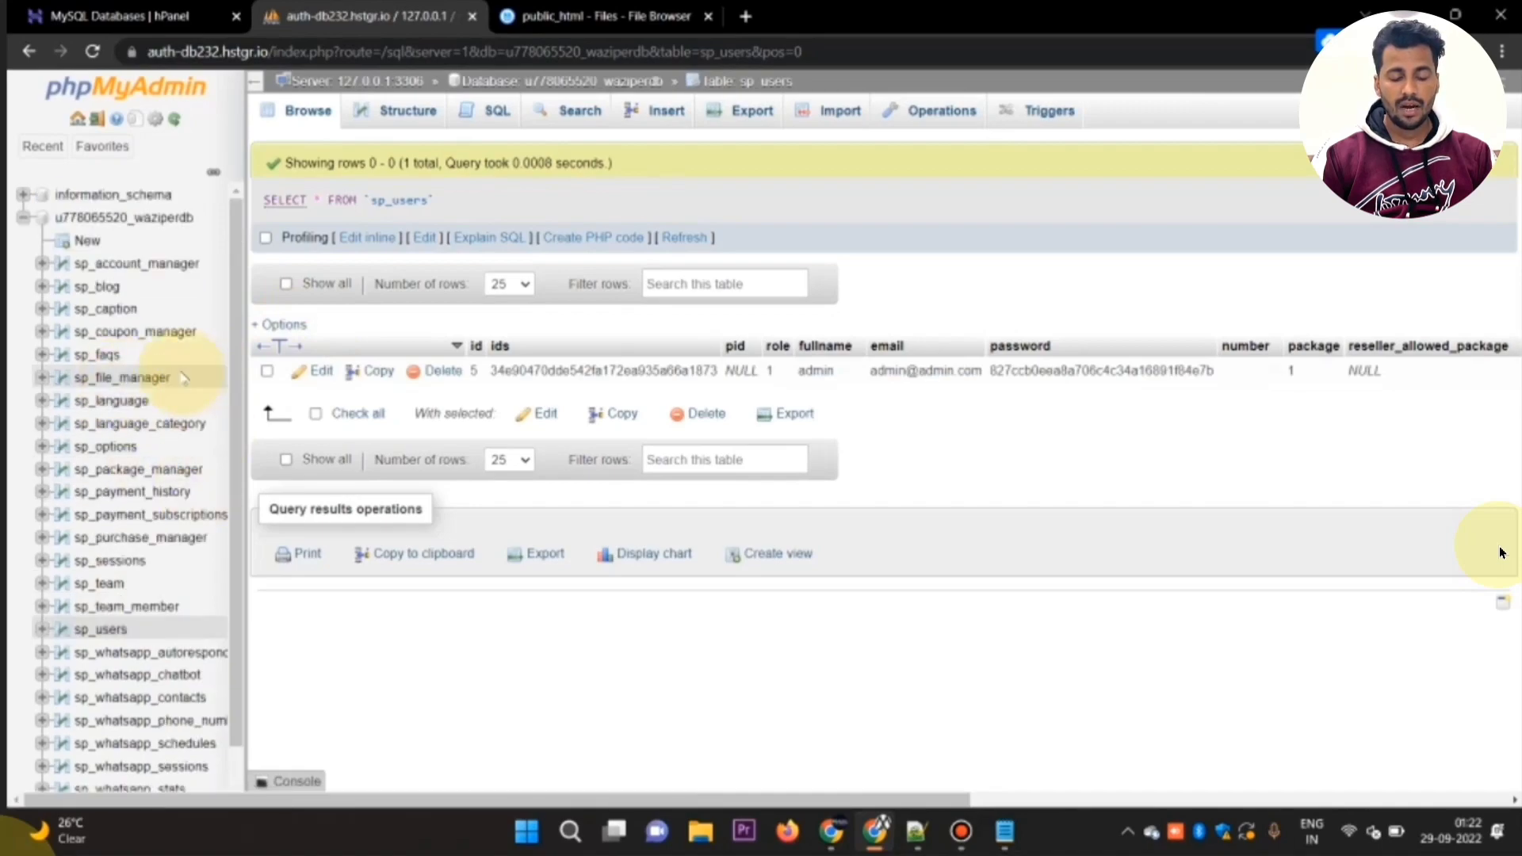
Step: Open the whatsappcloud folder in File Browser and consult the Change Database Name instructions in the How to install.txt notes
{"action": "left_click", "coordinate": [588, 16]}
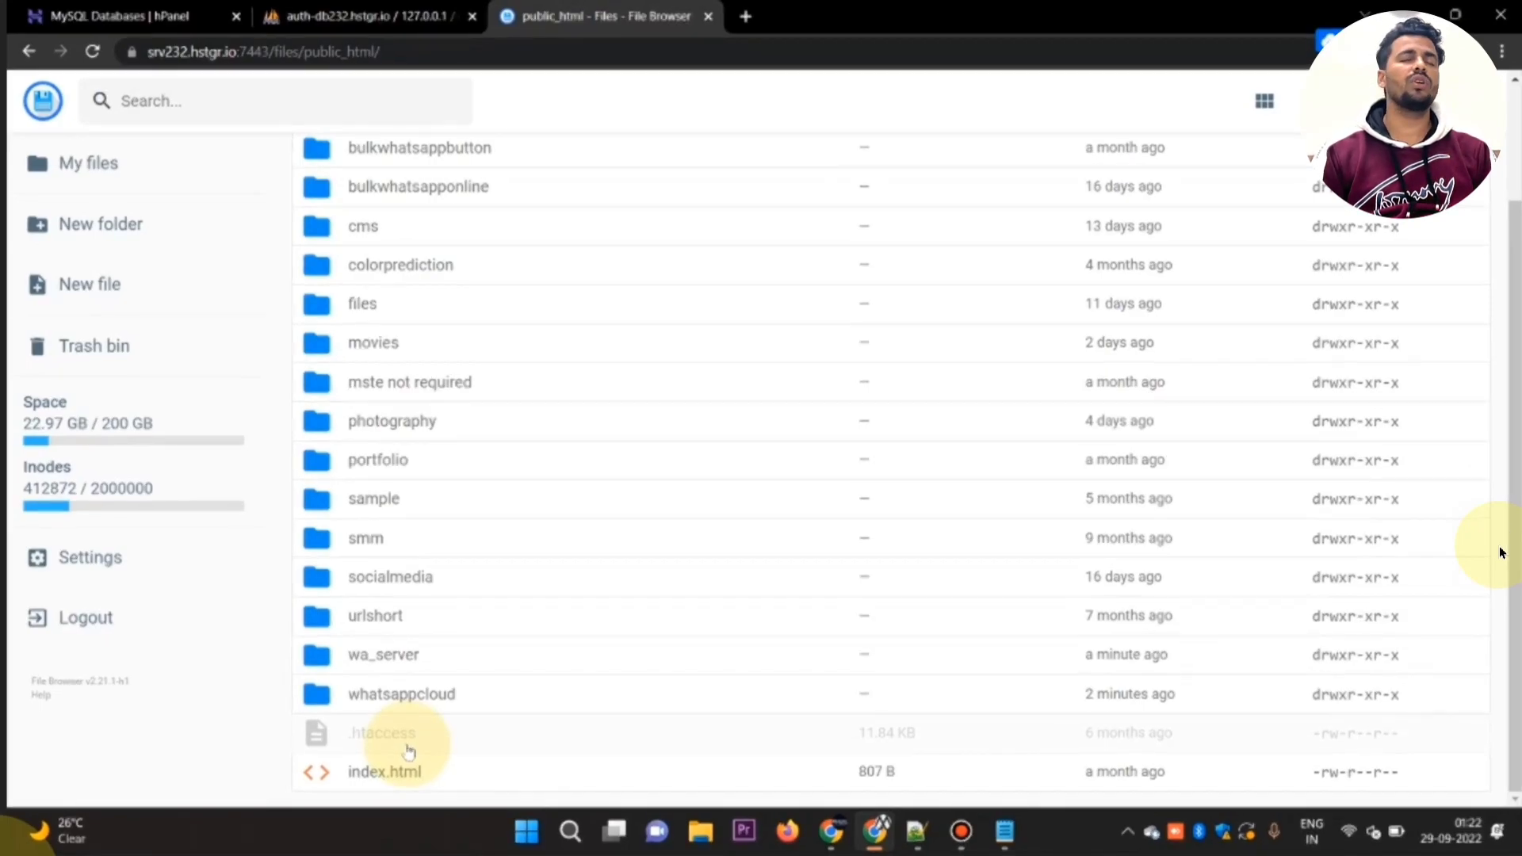
{"action": "double_click", "coordinate": [315, 690]}
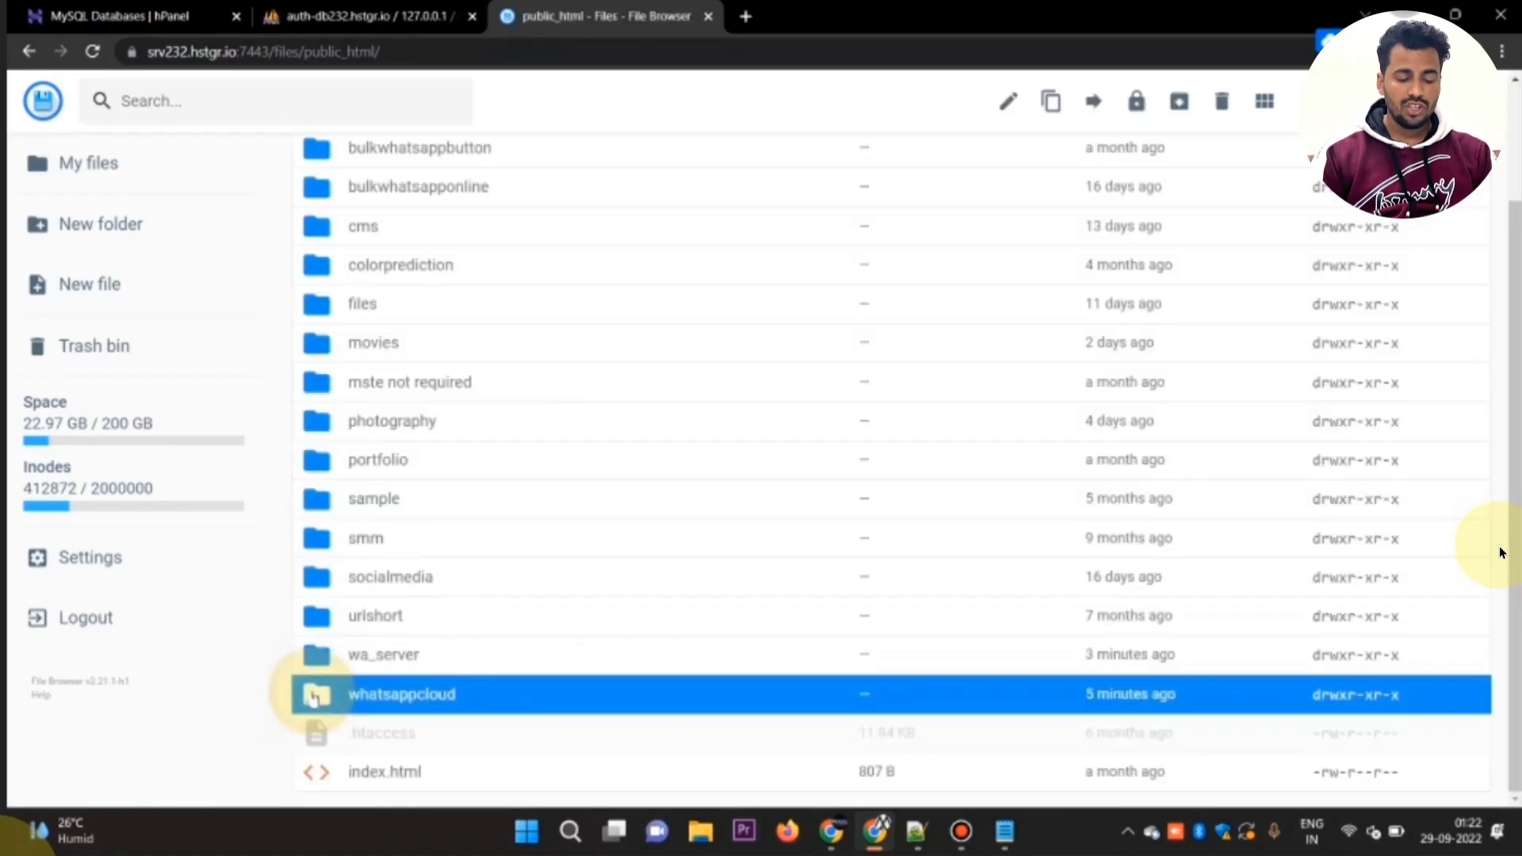
{"action": "double_click", "coordinate": [314, 696]}
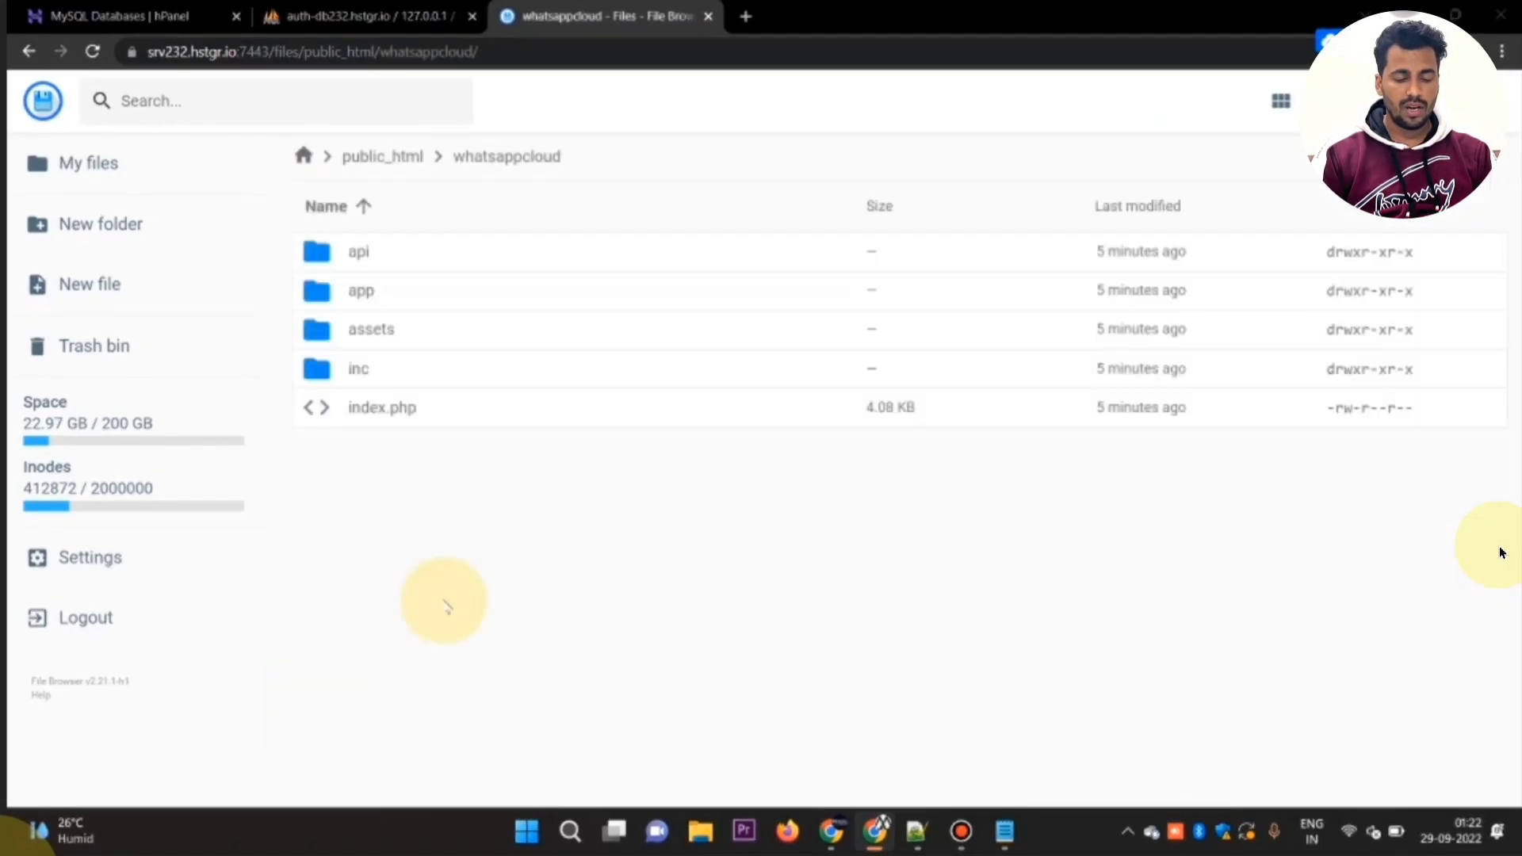
{"action": "key", "text": "alt+Tab"}
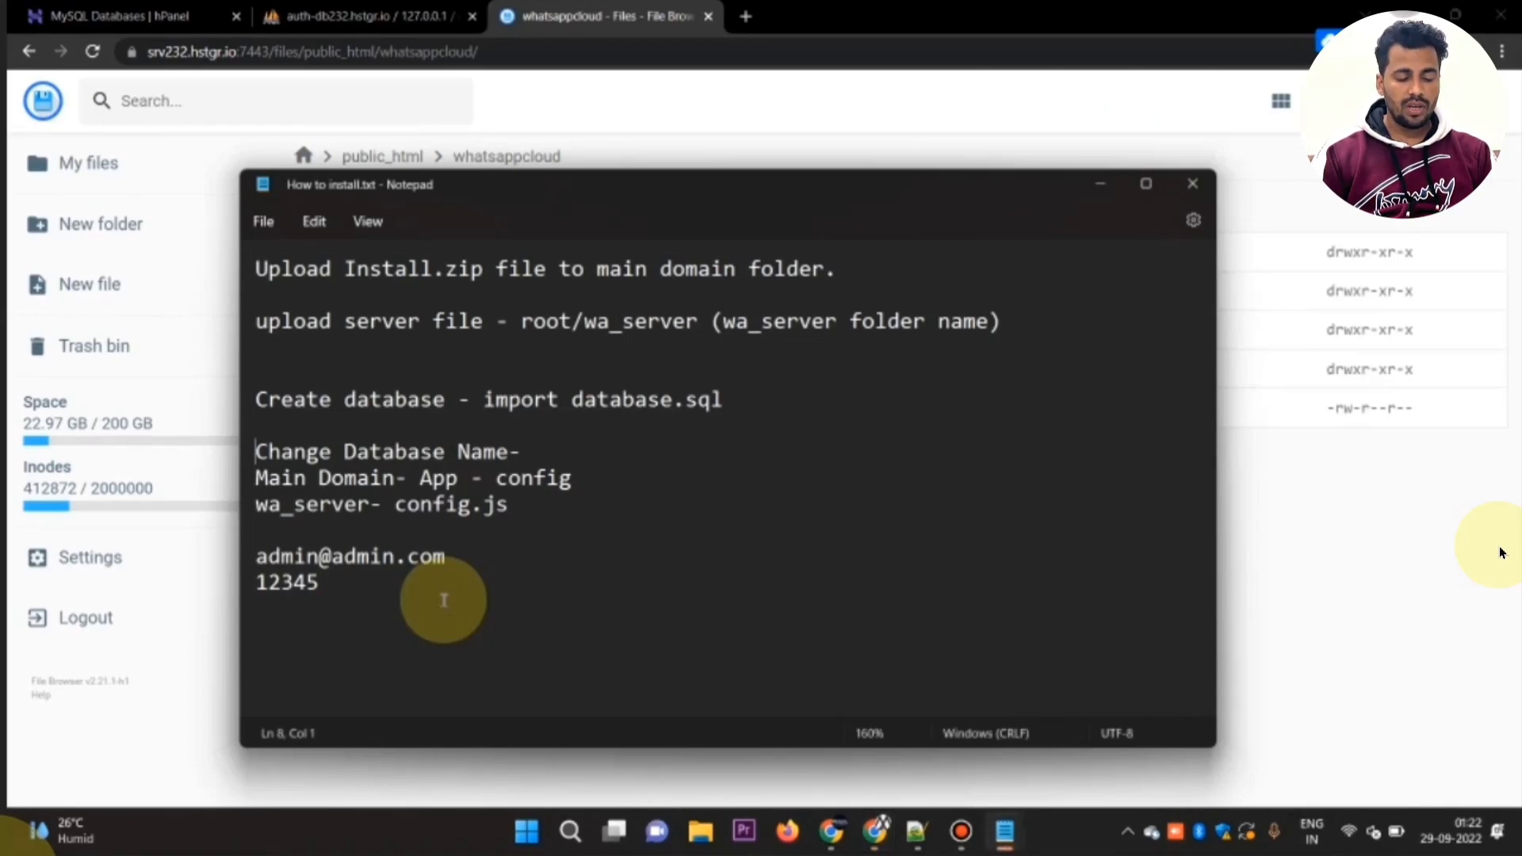
Step: Check the config location in the How to install.txt notes and open the app folder inside whatsappcloud
{"action": "key", "text": "alt+Tab"}
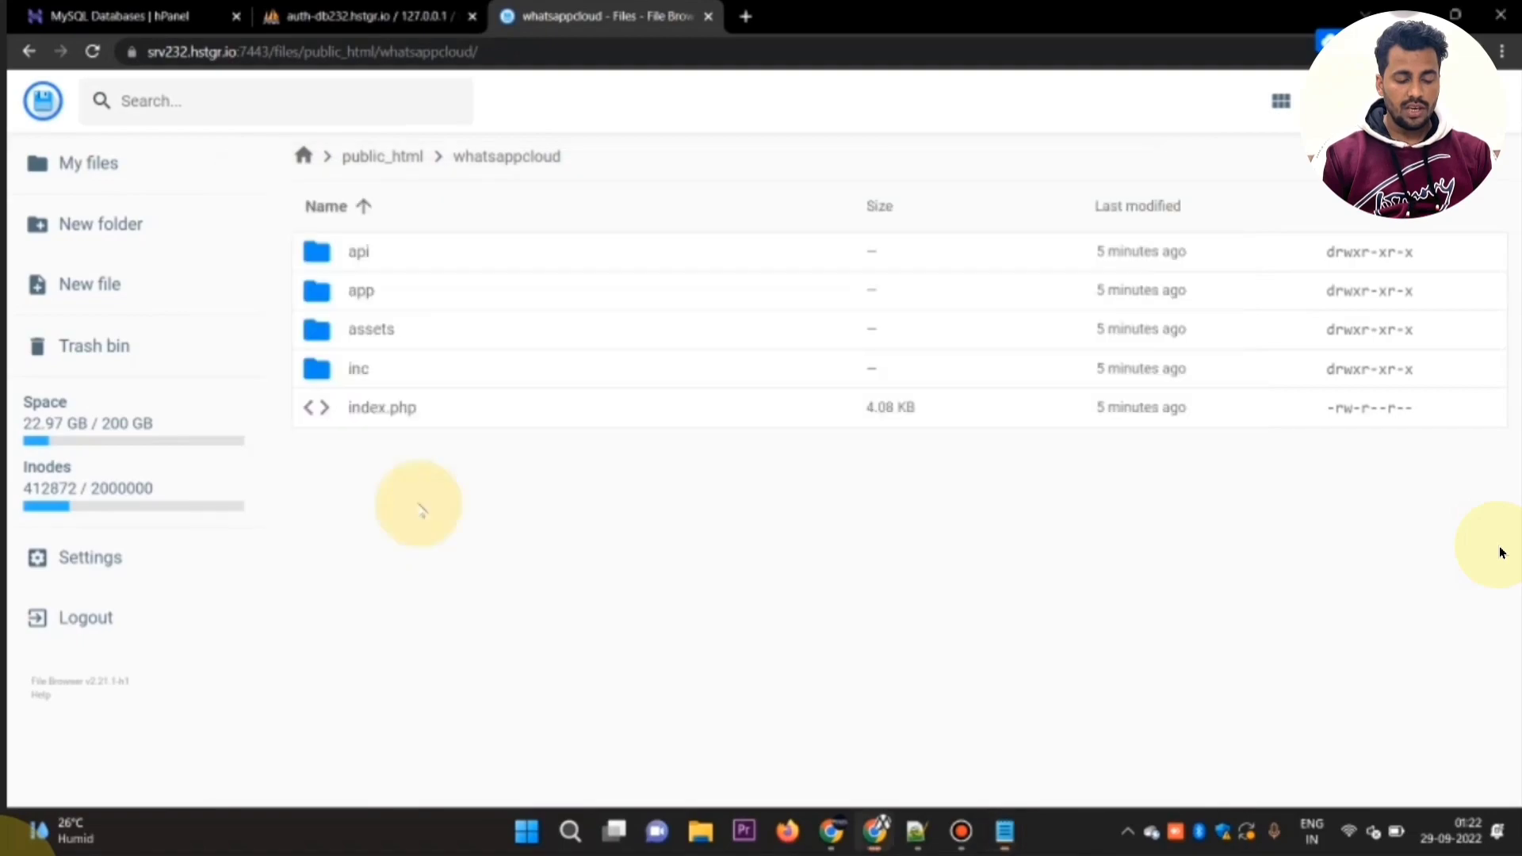
{"action": "key", "text": "alt+Tab"}
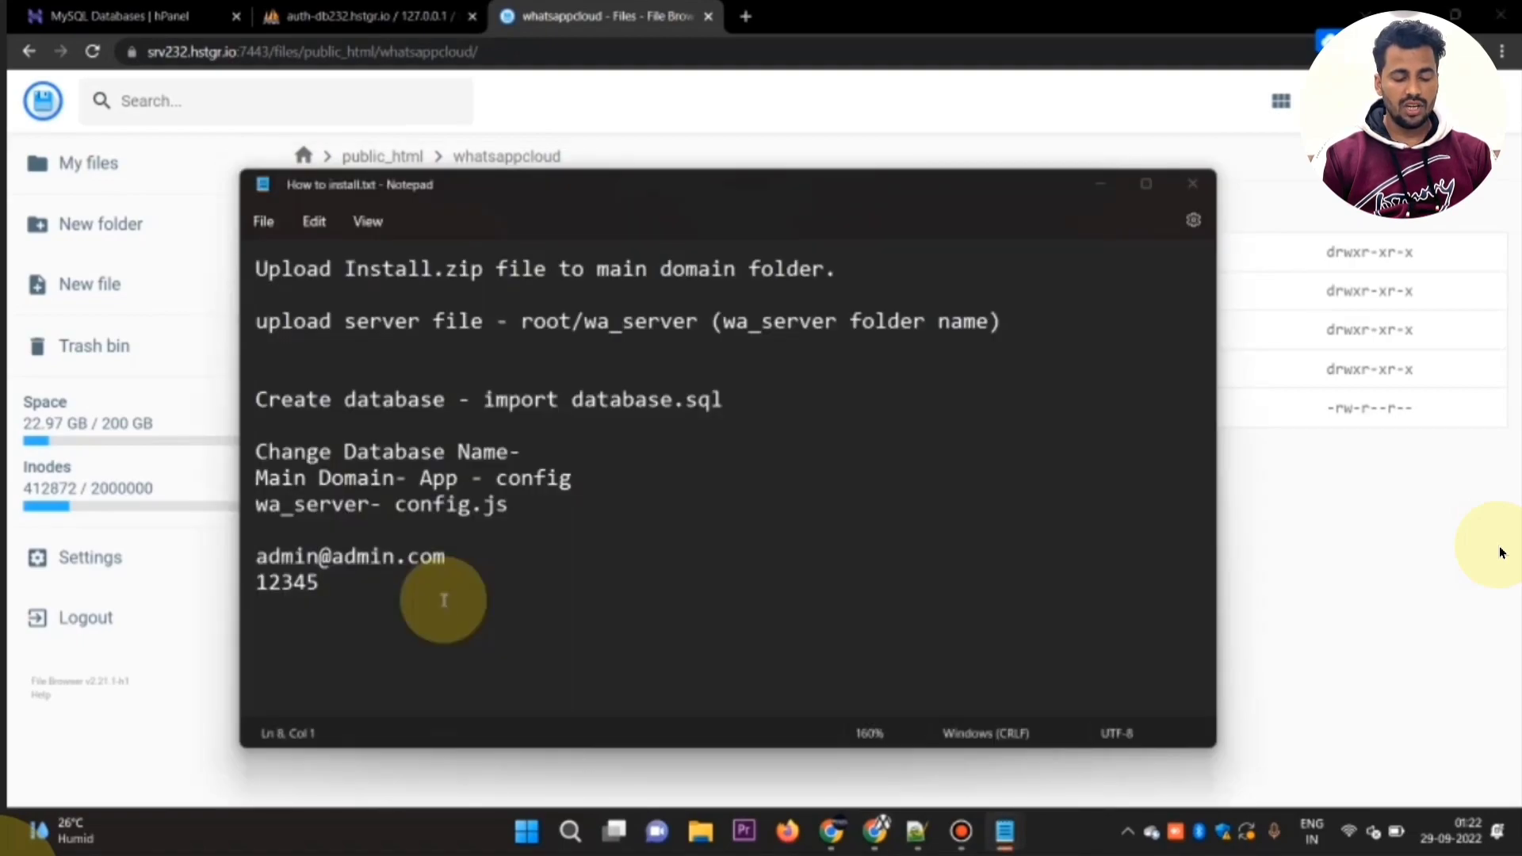
{"action": "key", "text": "alt+Tab"}
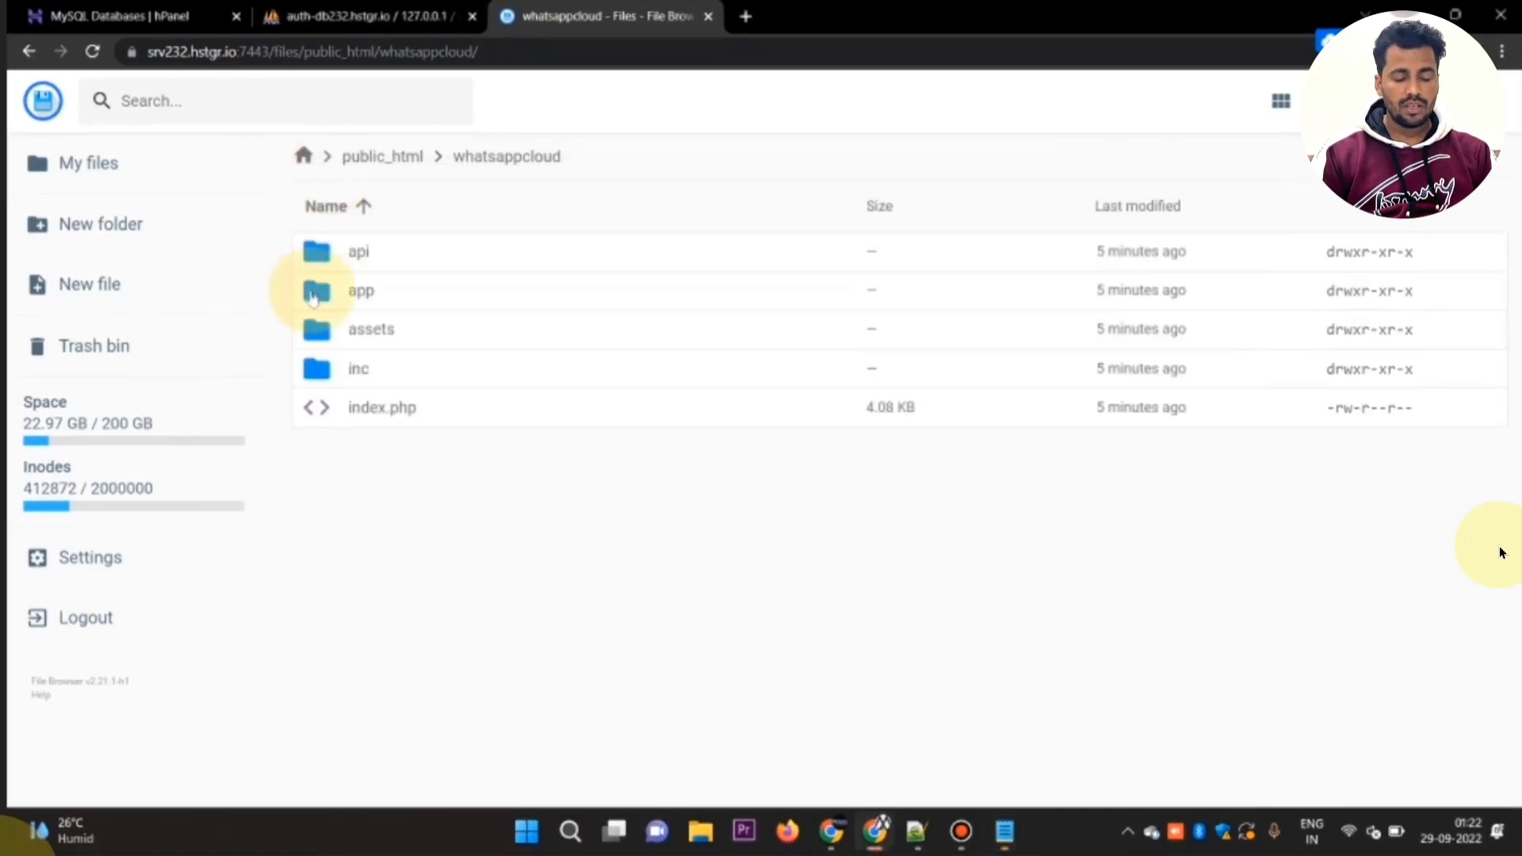
{"action": "left_click", "coordinate": [313, 308]}
{"action": "left_click", "coordinate": [313, 307]}
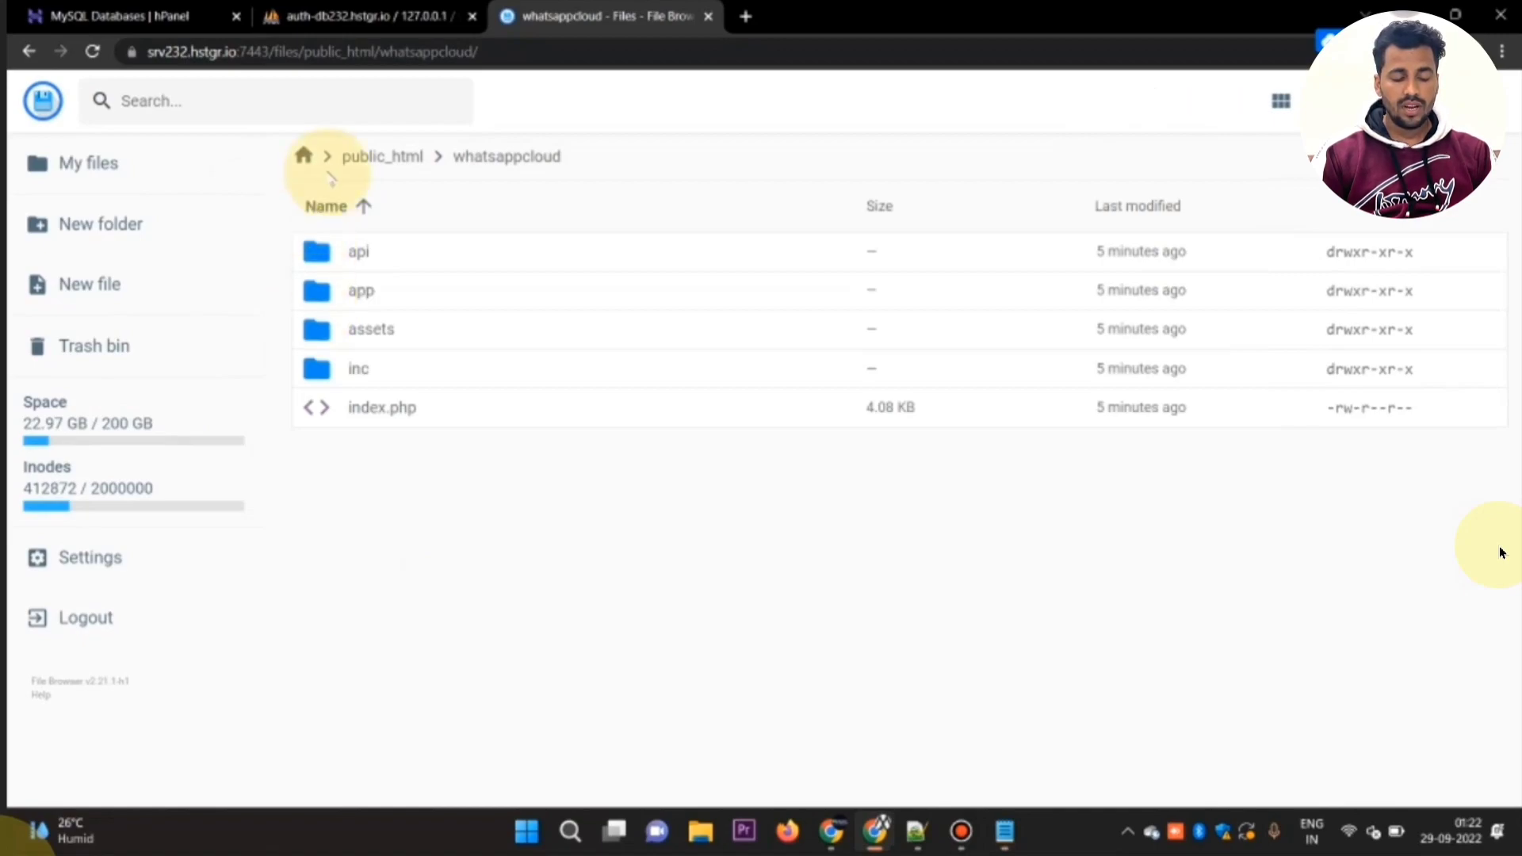
{"action": "key", "text": "alt+Tab"}
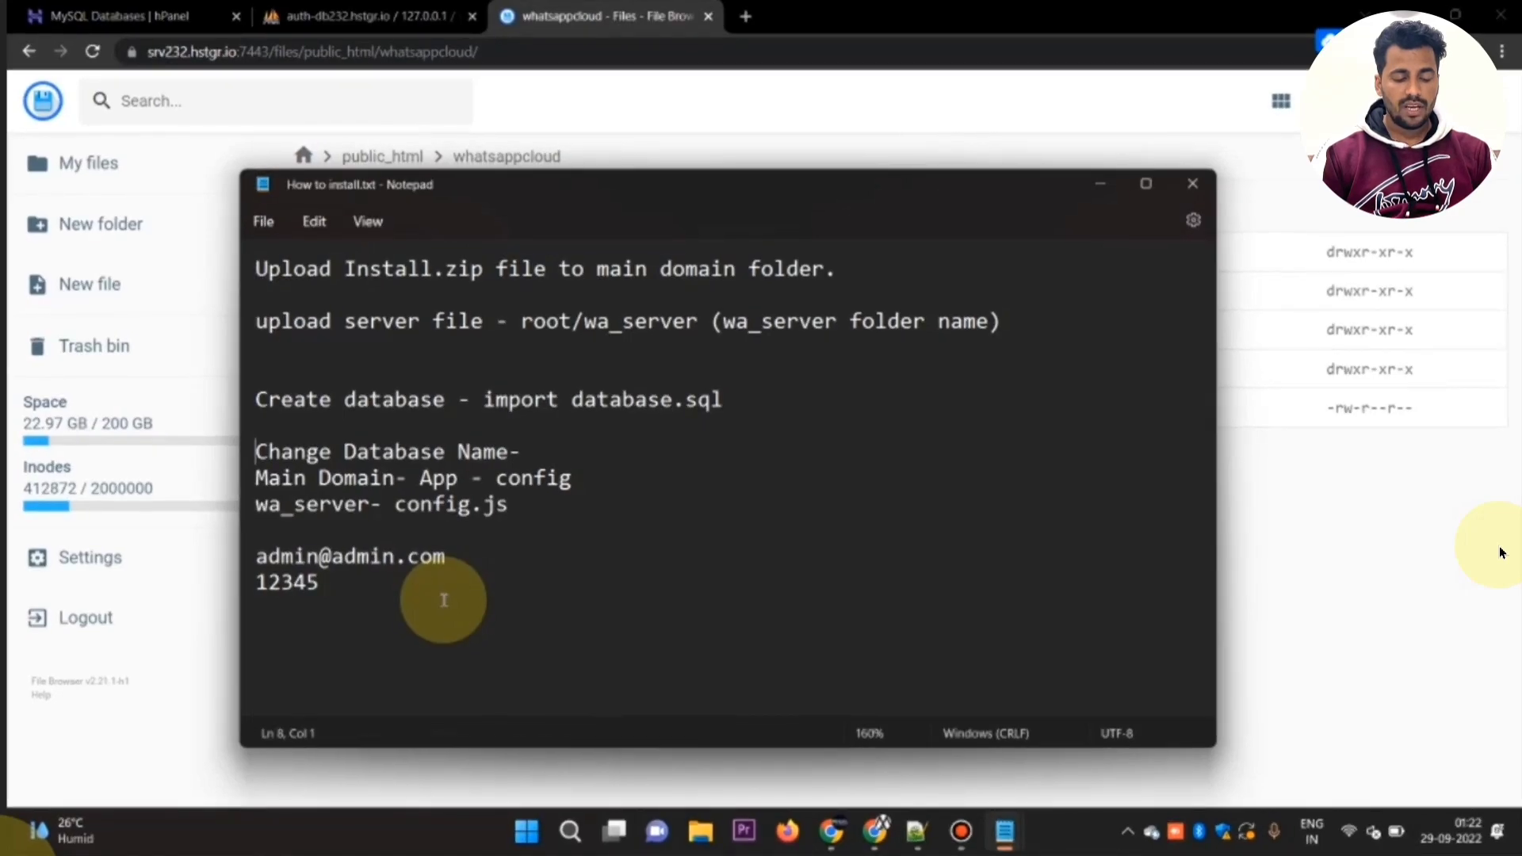
{"action": "key", "text": "alt+Tab"}
{"action": "double_click", "coordinate": [315, 293]}
{"action": "key", "text": "alt+Tab"}
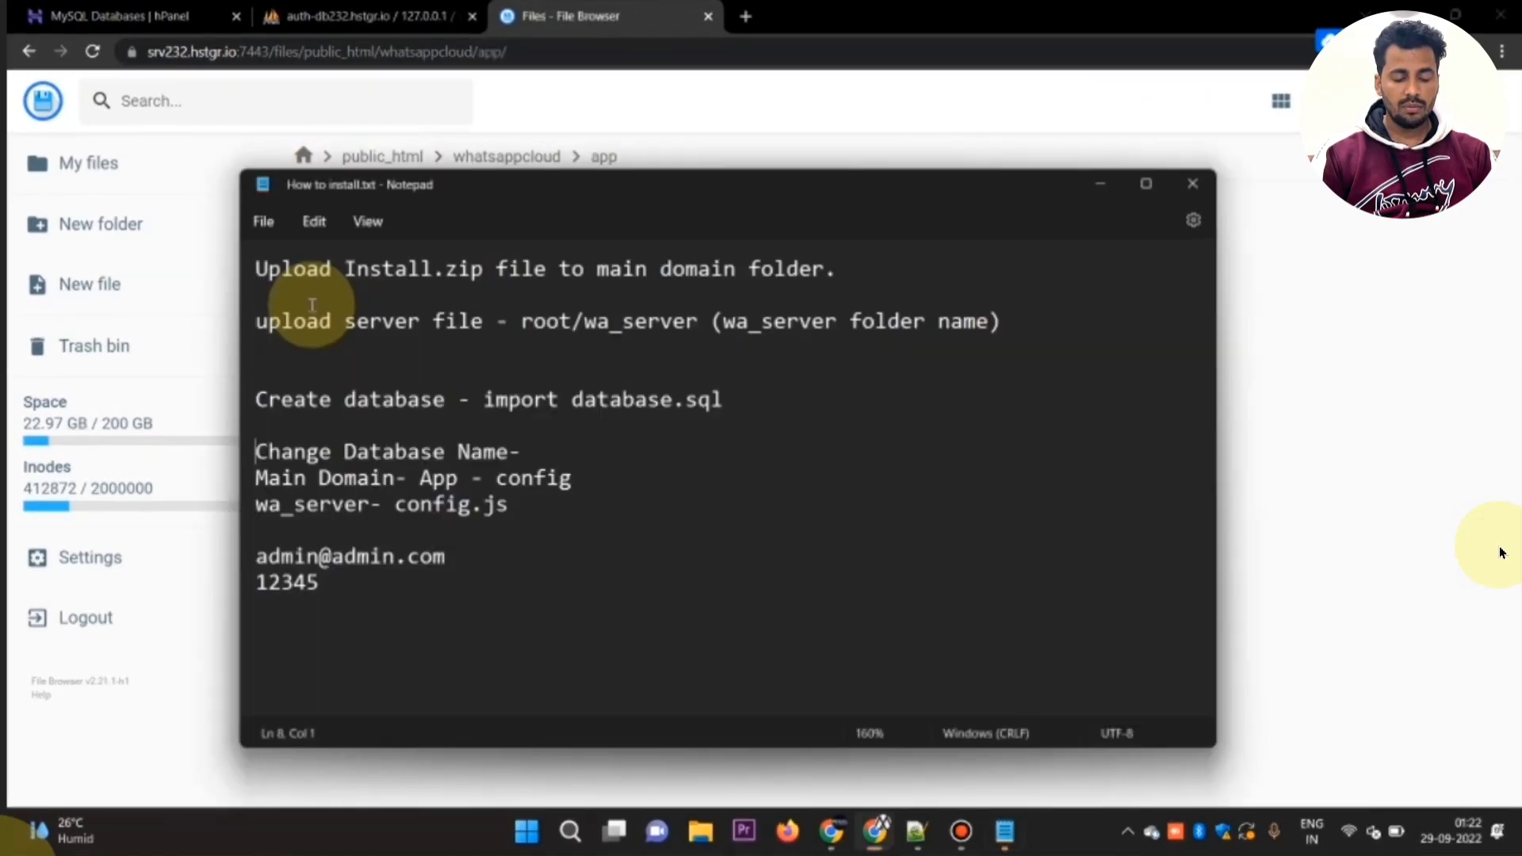
{"action": "key", "text": "alt+Tab"}
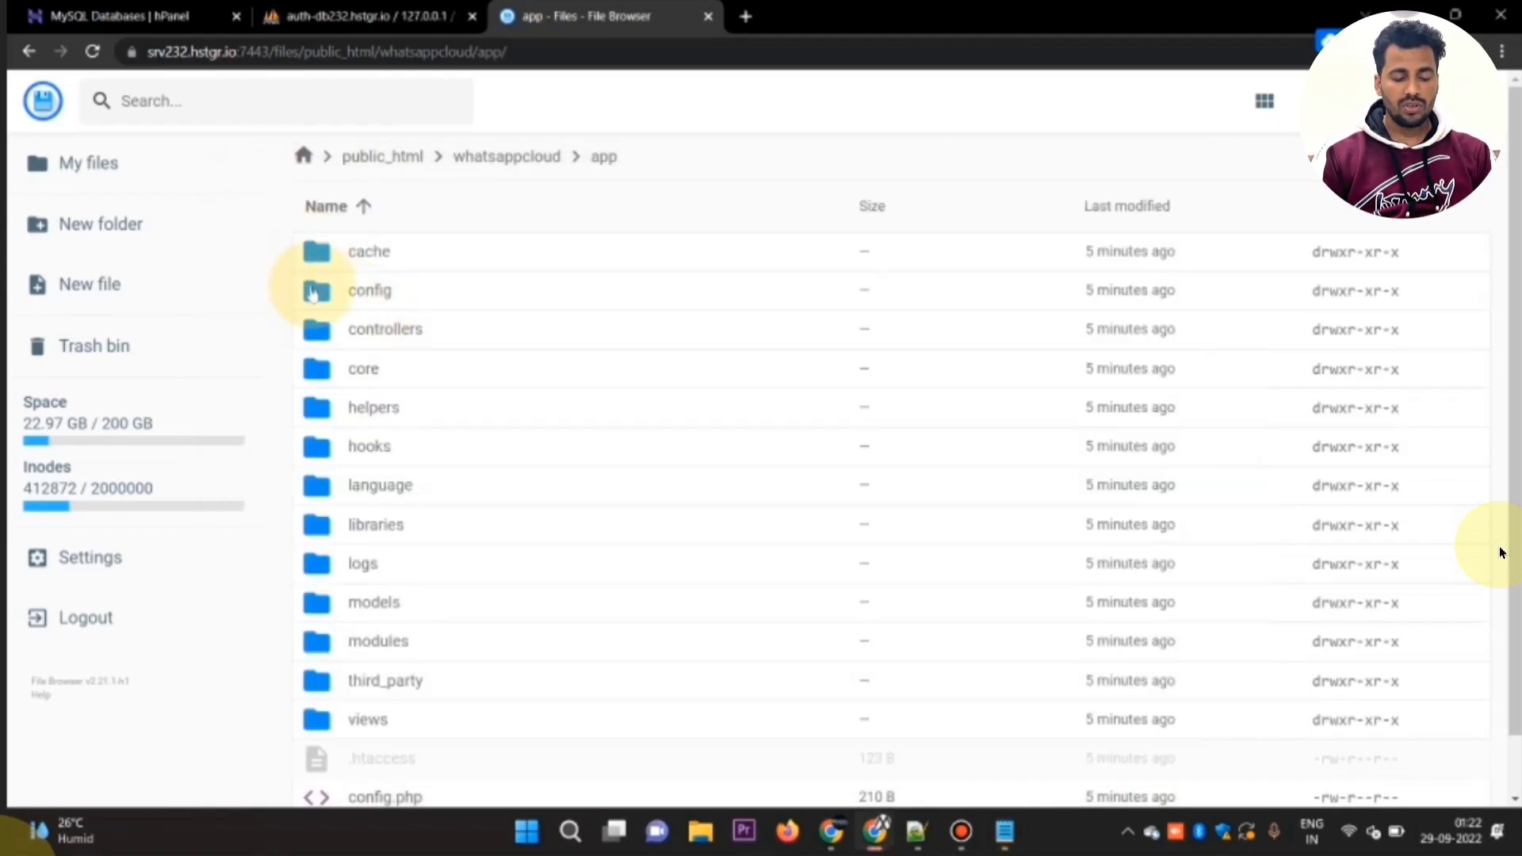
Step: Open config.php from the app folder for editing at the empty DB_USER value
{"action": "scroll", "coordinate": [317, 555], "scroll_direction": "down", "scroll_amount": 2}
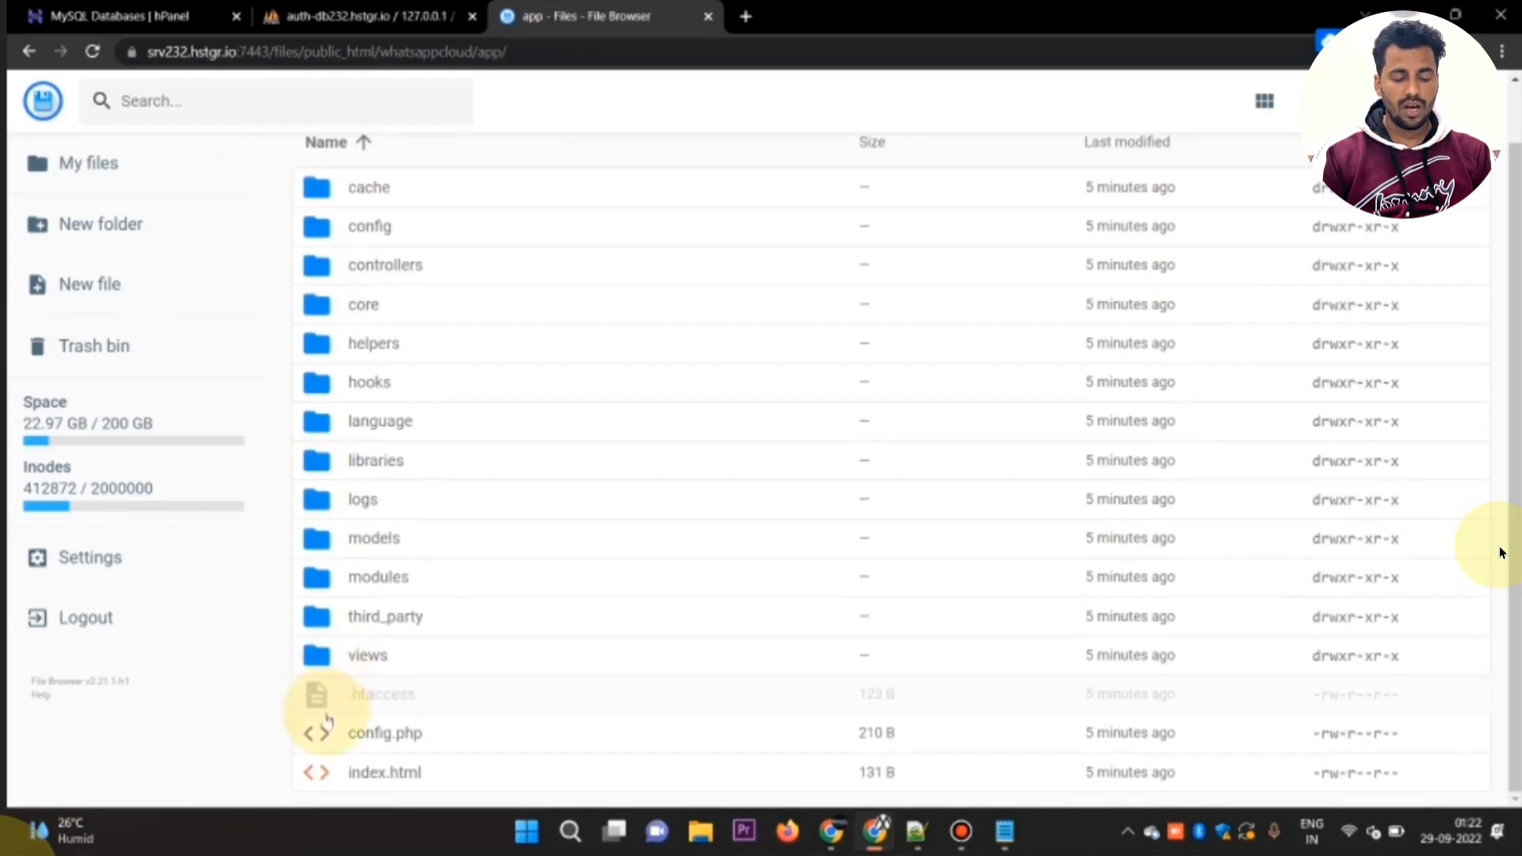
{"action": "left_click", "coordinate": [333, 227]}
{"action": "double_click", "coordinate": [317, 732]}
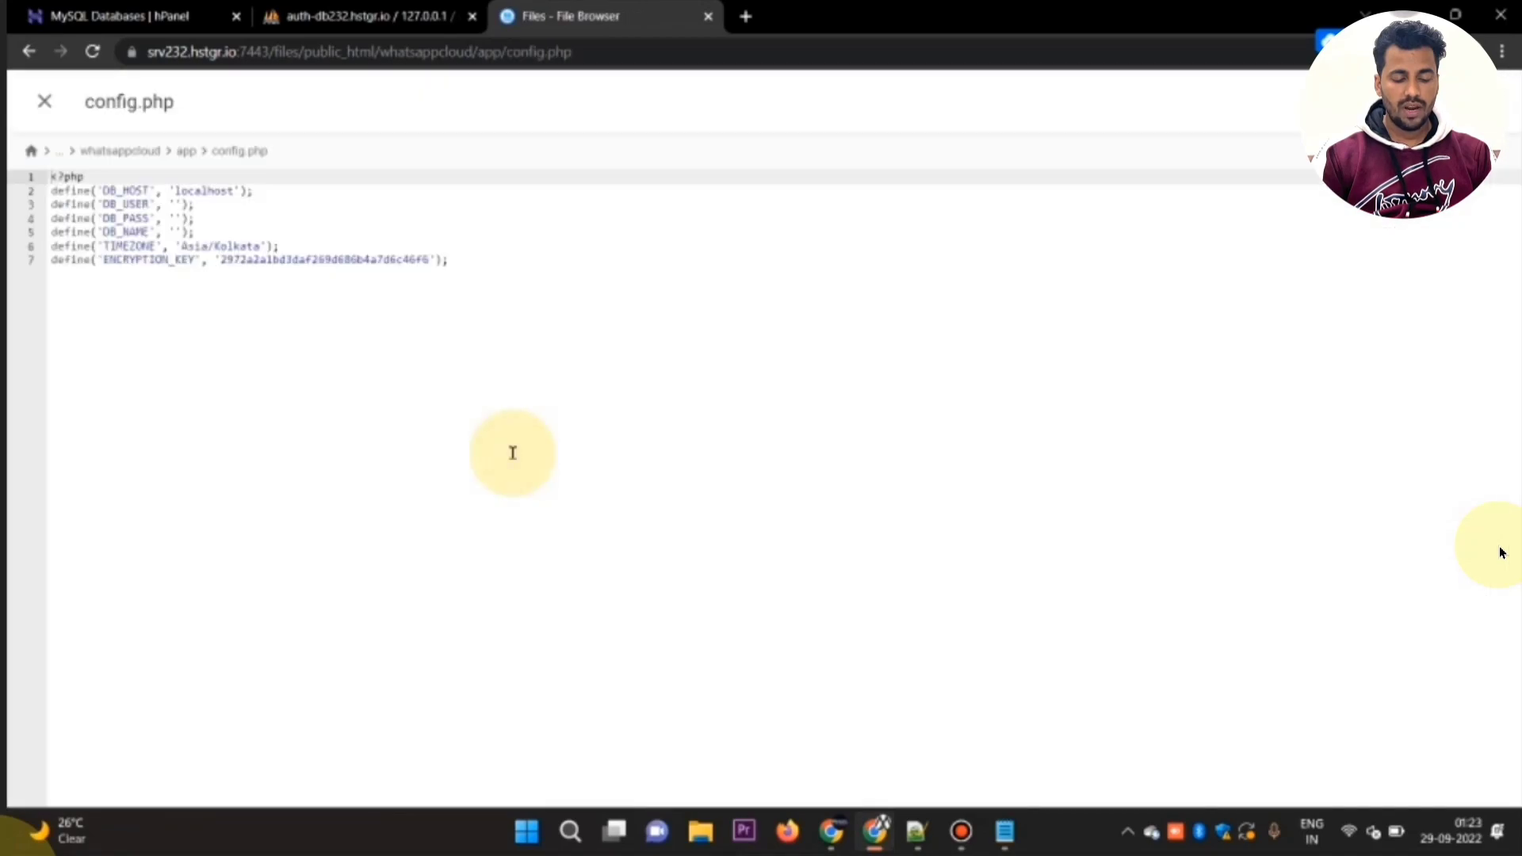
{"action": "scroll", "coordinate": [223, 301], "scroll_direction": "up", "scroll_amount": 5}
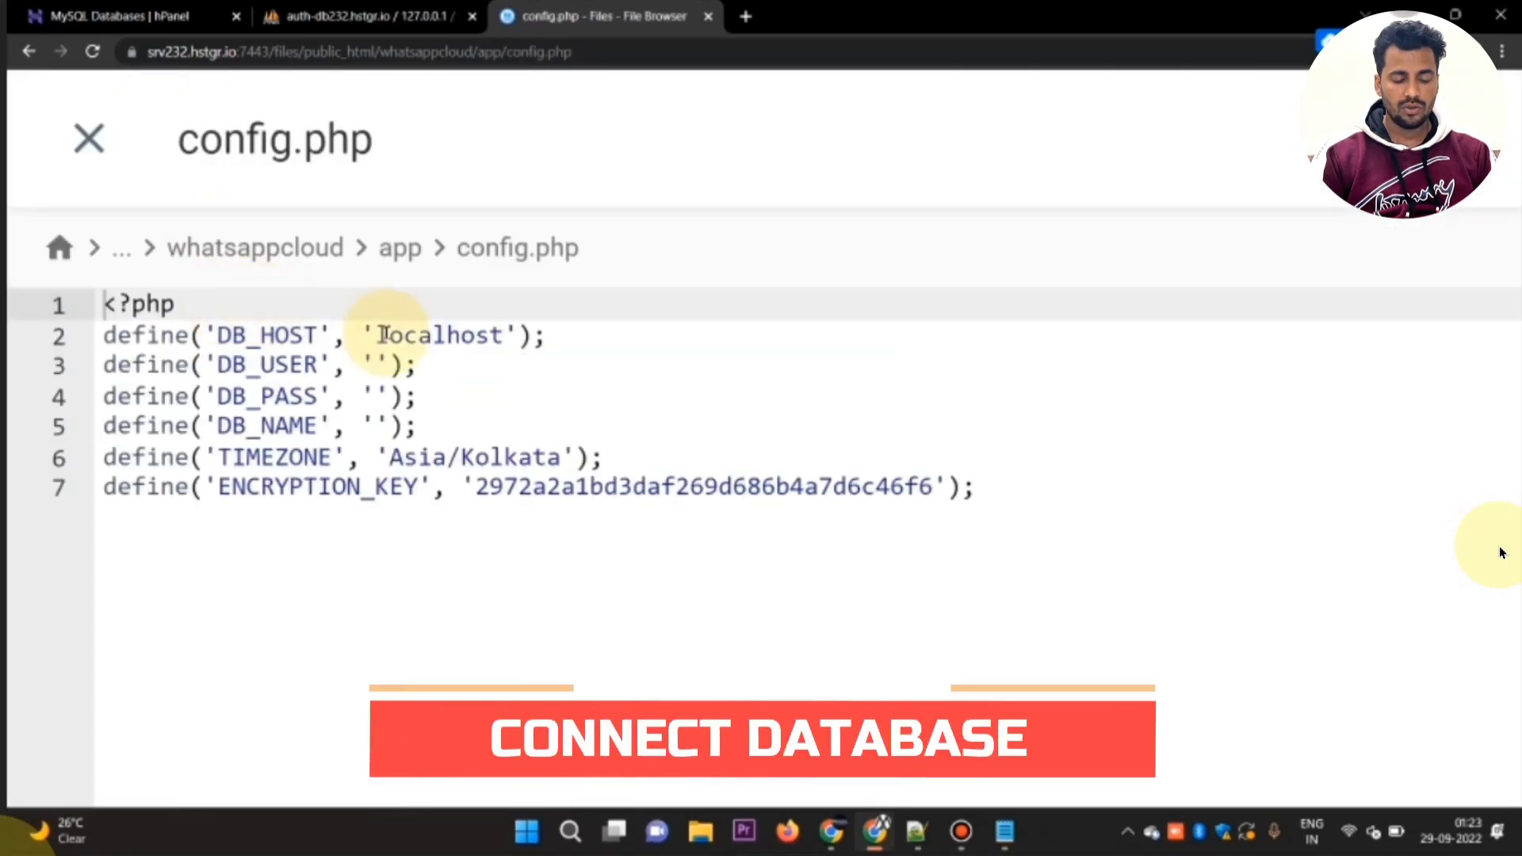
{"action": "left_click", "coordinate": [374, 365]}
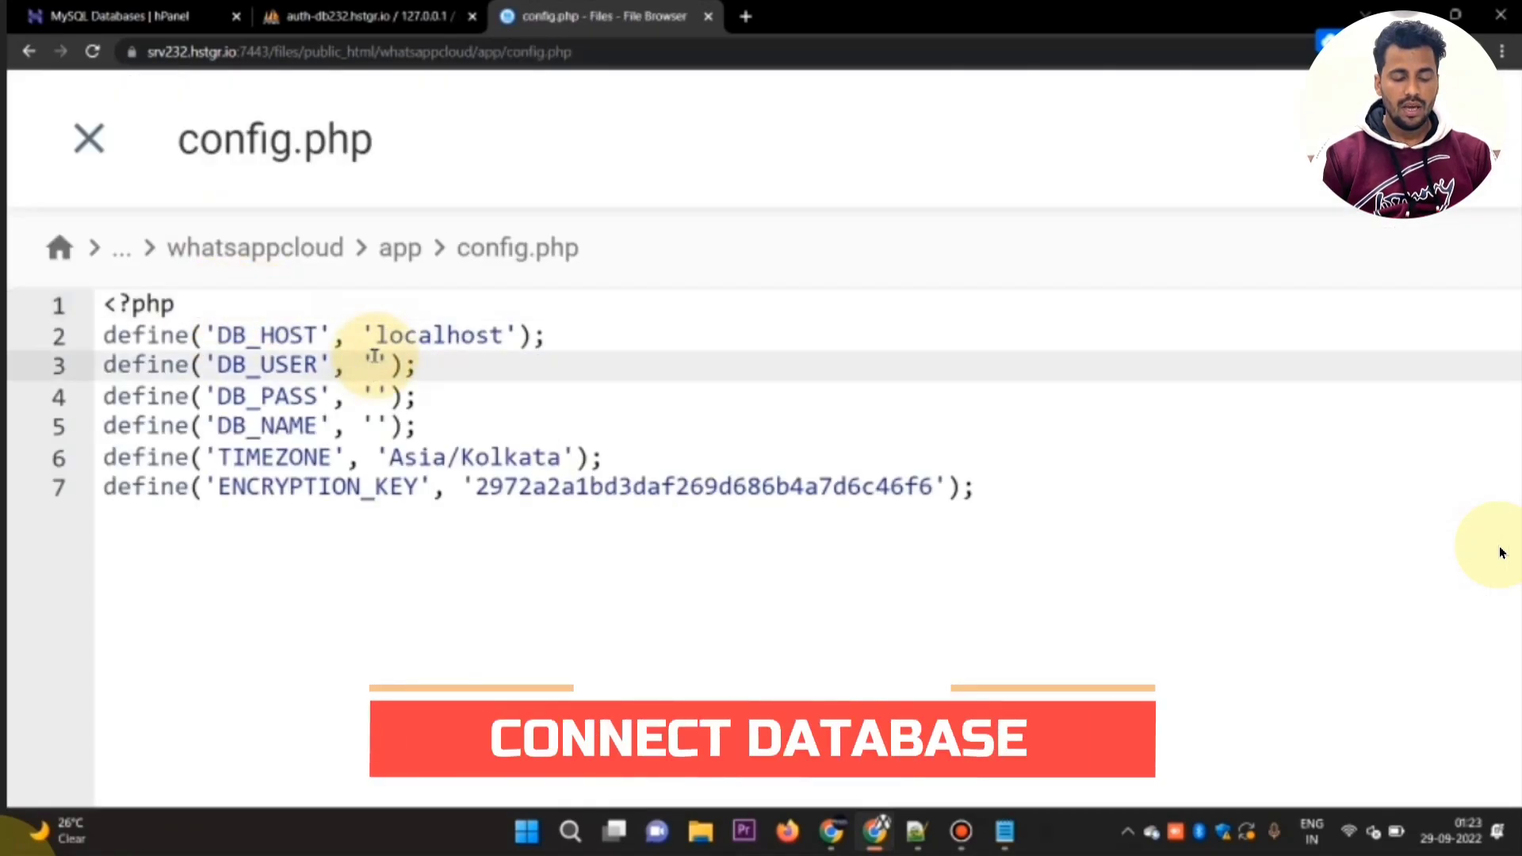
Step: Copy the MySQL username of the waziperdb database from hPanel into Notepad++, replacing the old notes there
{"action": "left_click", "coordinate": [345, 9]}
{"action": "left_click", "coordinate": [141, 9]}
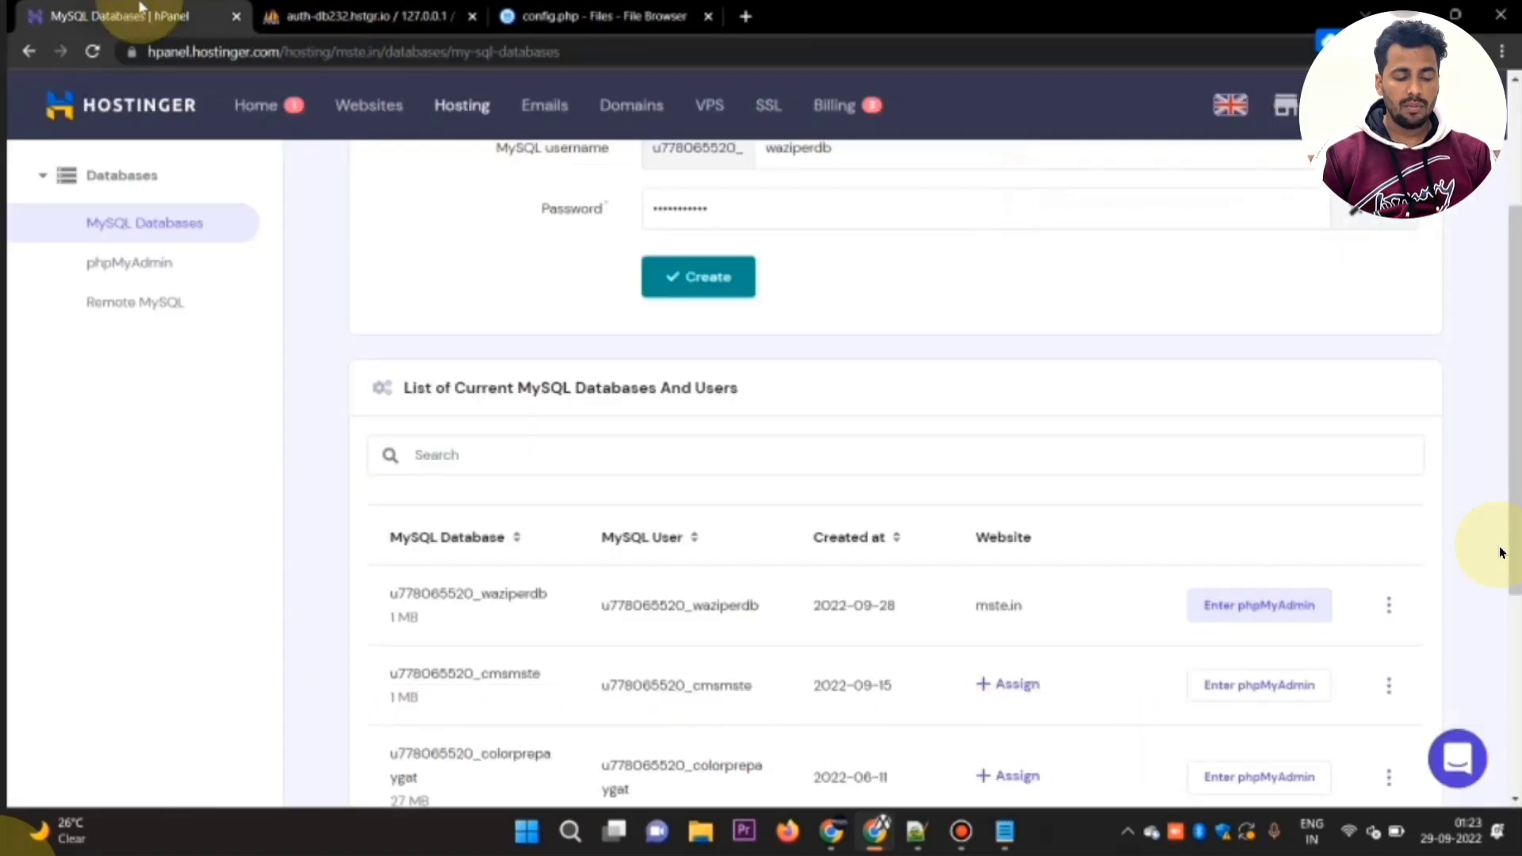
{"action": "double_click", "coordinate": [679, 605]}
{"action": "key", "text": "ctrl+c"}
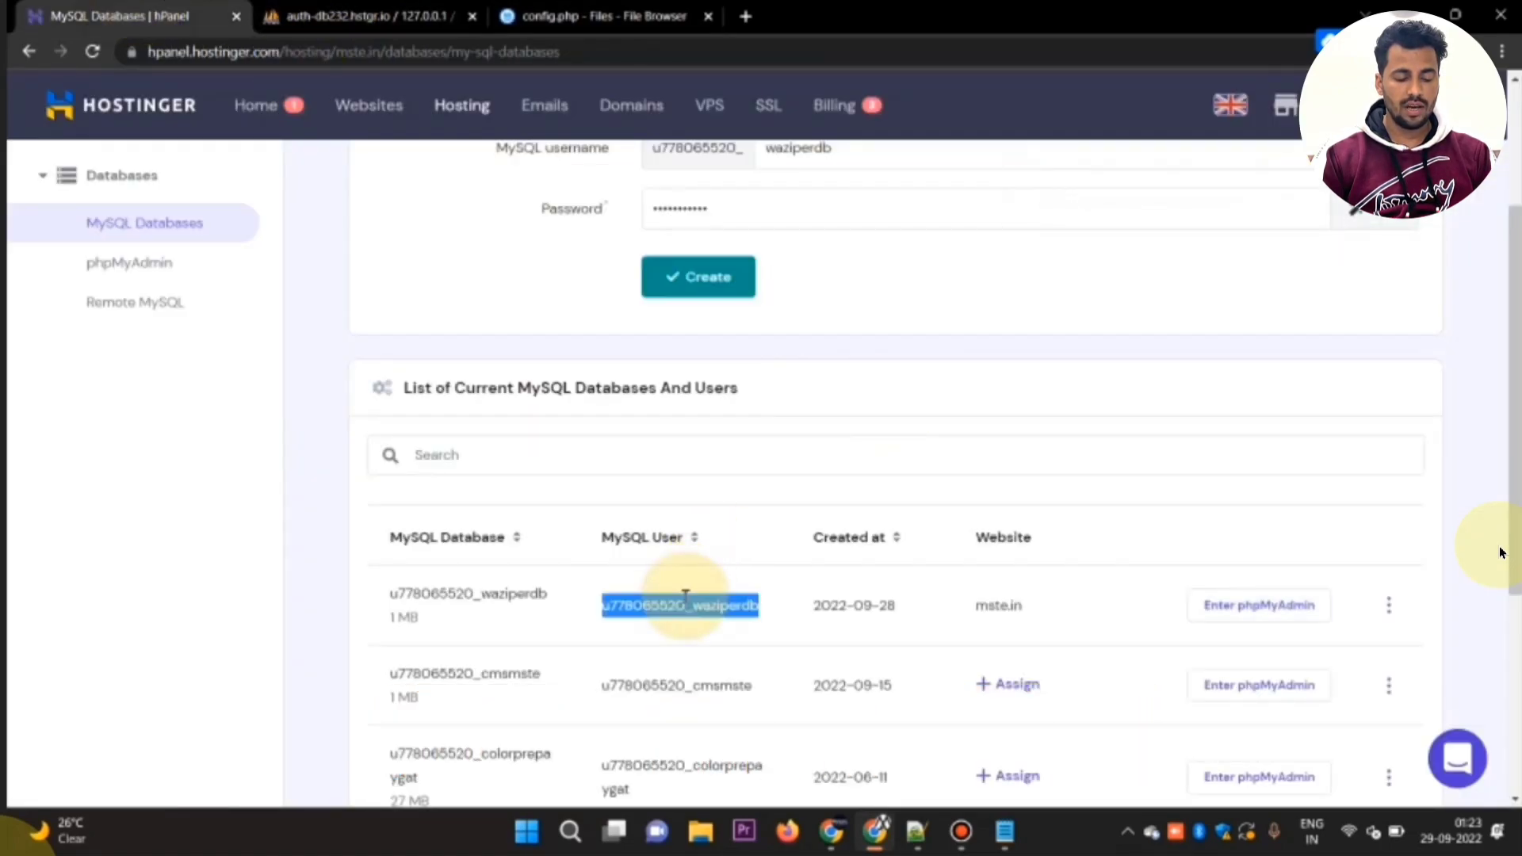
{"action": "left_click", "coordinate": [917, 832]}
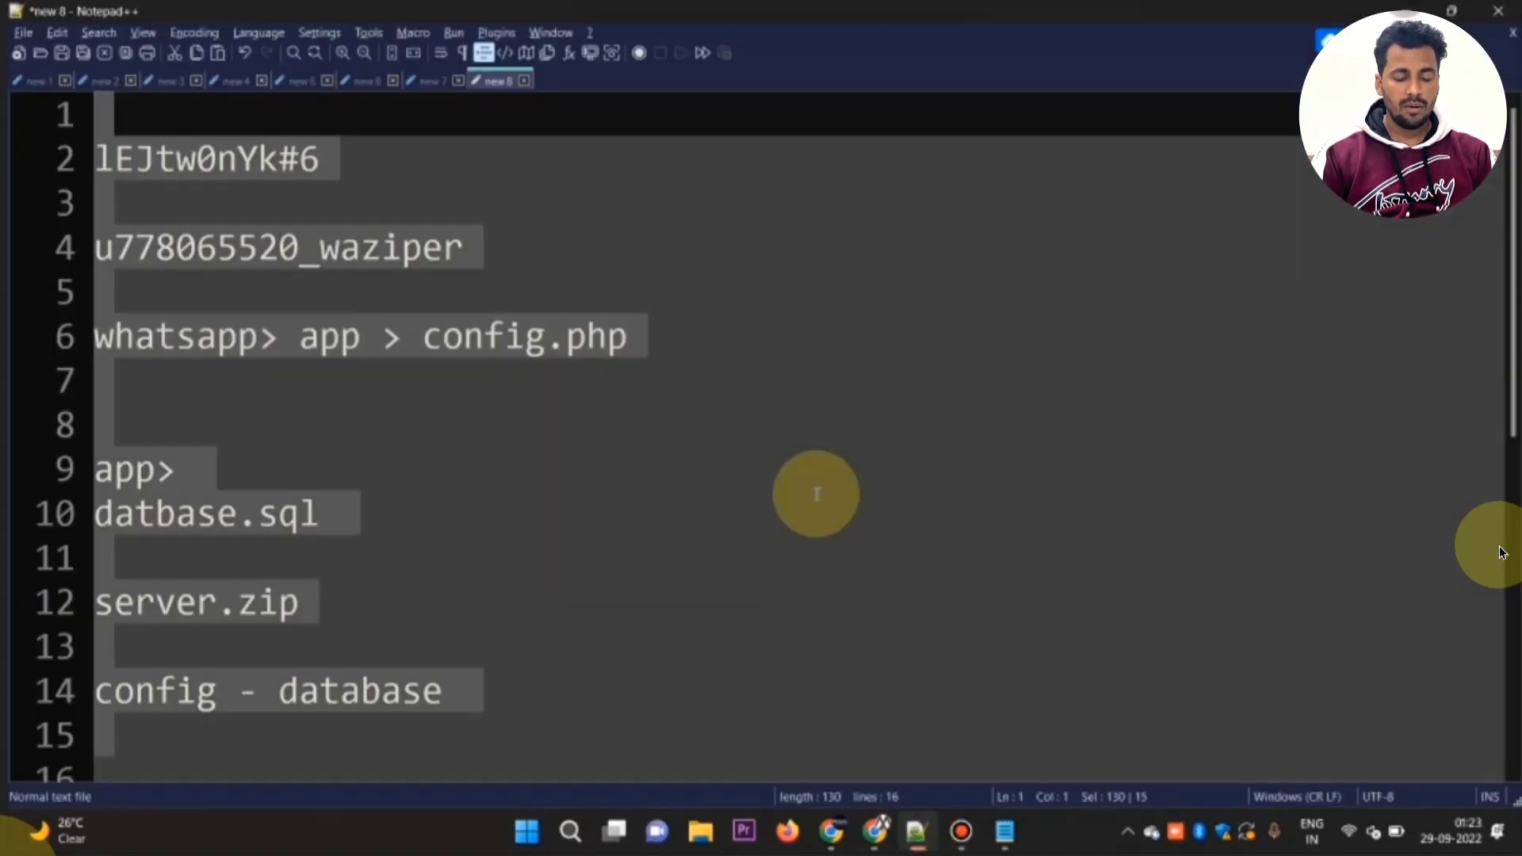
{"action": "key", "text": "ctrl+v"}
{"action": "key", "text": "Return"}
{"action": "key", "text": "Return"}
{"action": "key", "text": "alt+Tab"}
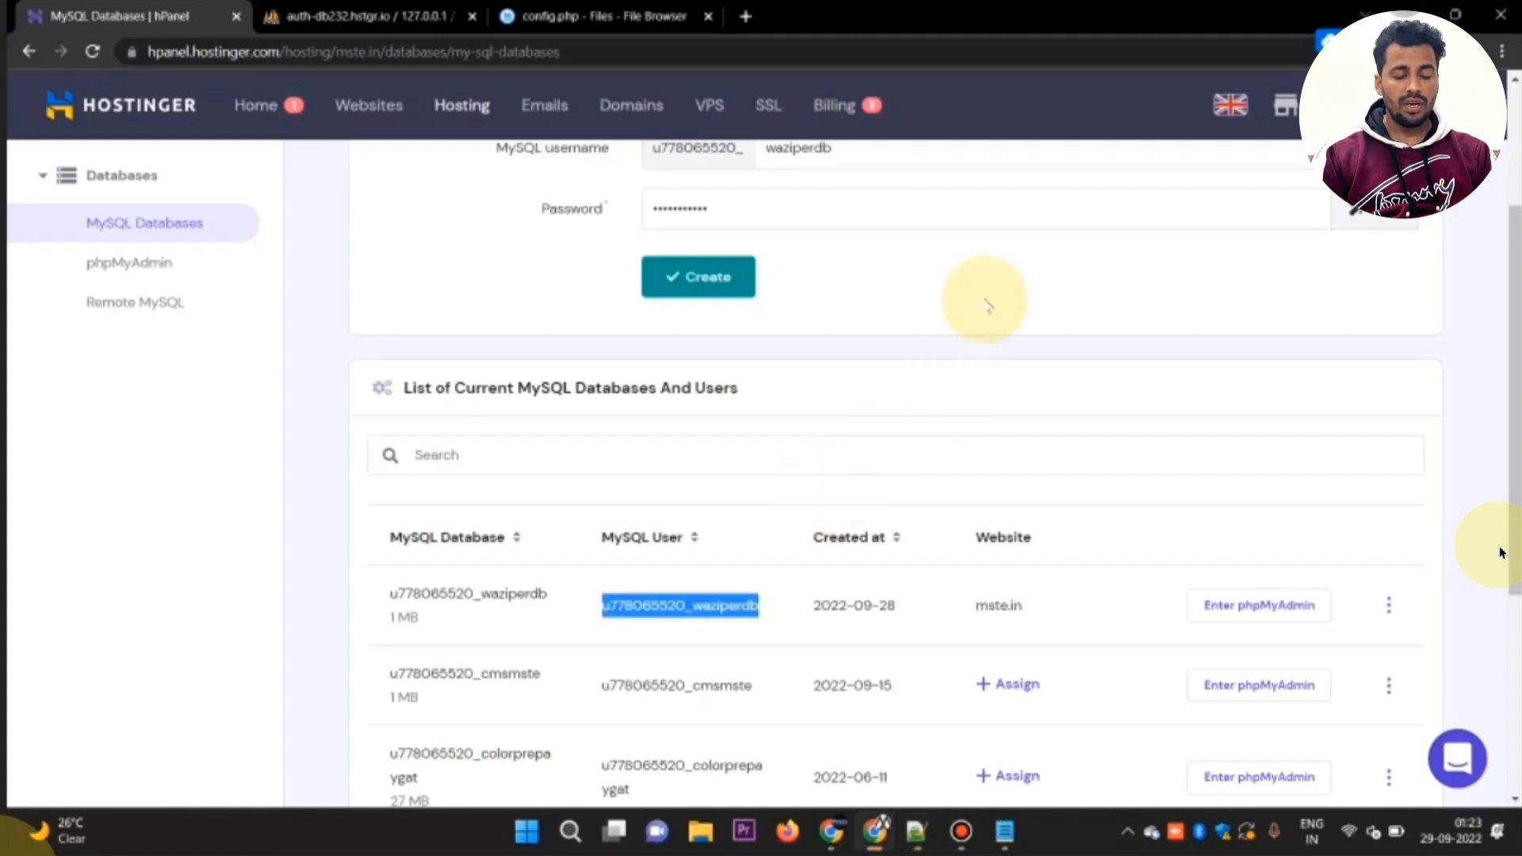
Step: Change the waziperdb MySQL user's password to a generated one, and save a copy of the new password in Notepad++
{"action": "left_click", "coordinate": [1388, 605]}
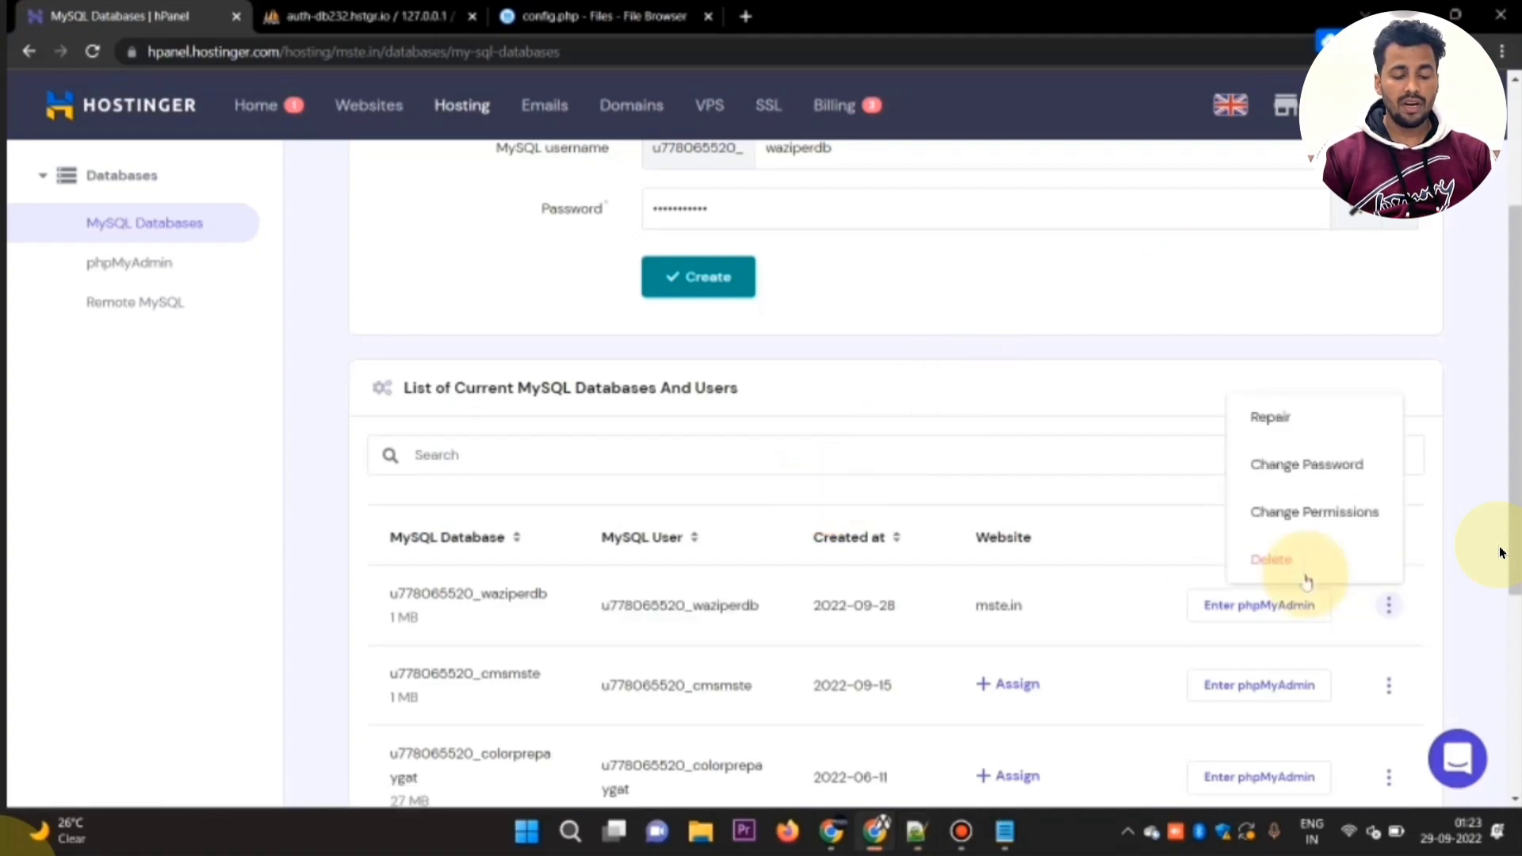
{"action": "left_click", "coordinate": [1323, 467]}
{"action": "left_click", "coordinate": [761, 178]}
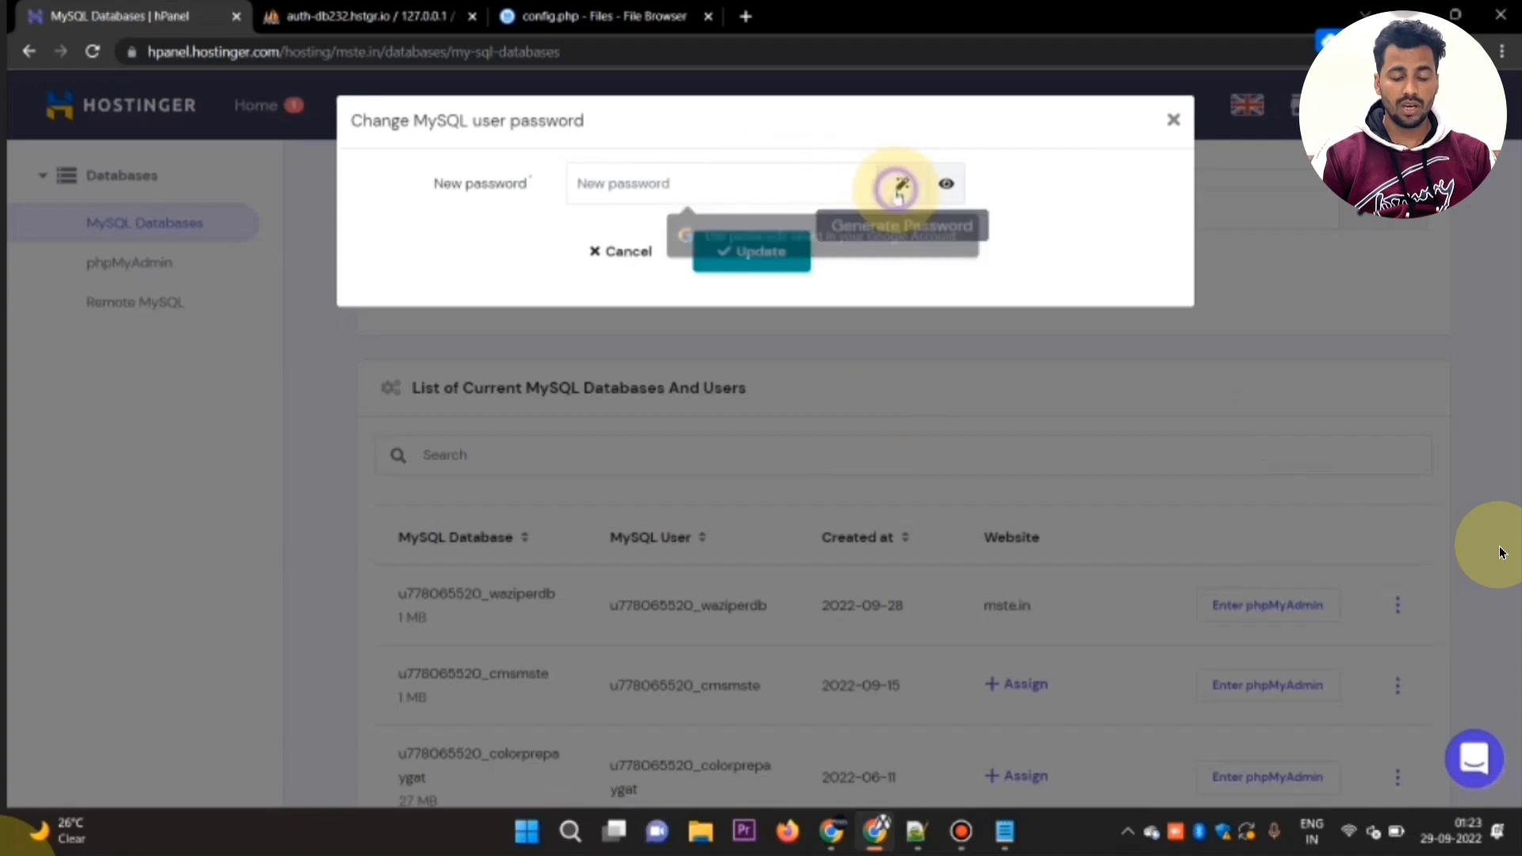
{"action": "left_click", "coordinate": [898, 191]}
{"action": "triple_click", "coordinate": [775, 173]}
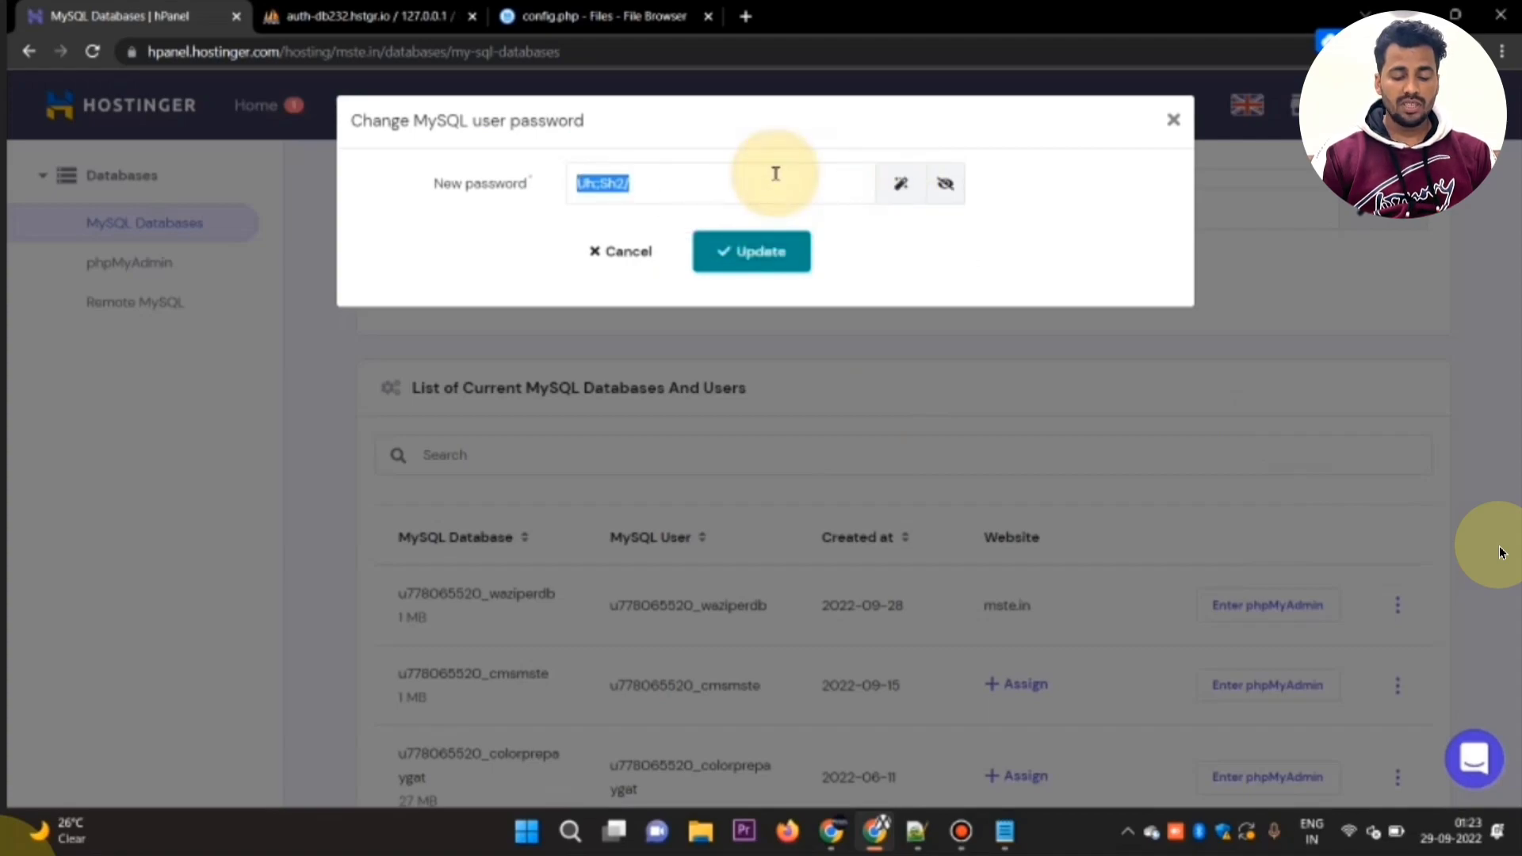
{"action": "key", "text": "alt+Tab"}
{"action": "key", "text": "ctrl+v"}
{"action": "key", "text": "Return"}
{"action": "key", "text": "Return"}
{"action": "key", "text": "alt+Tab"}
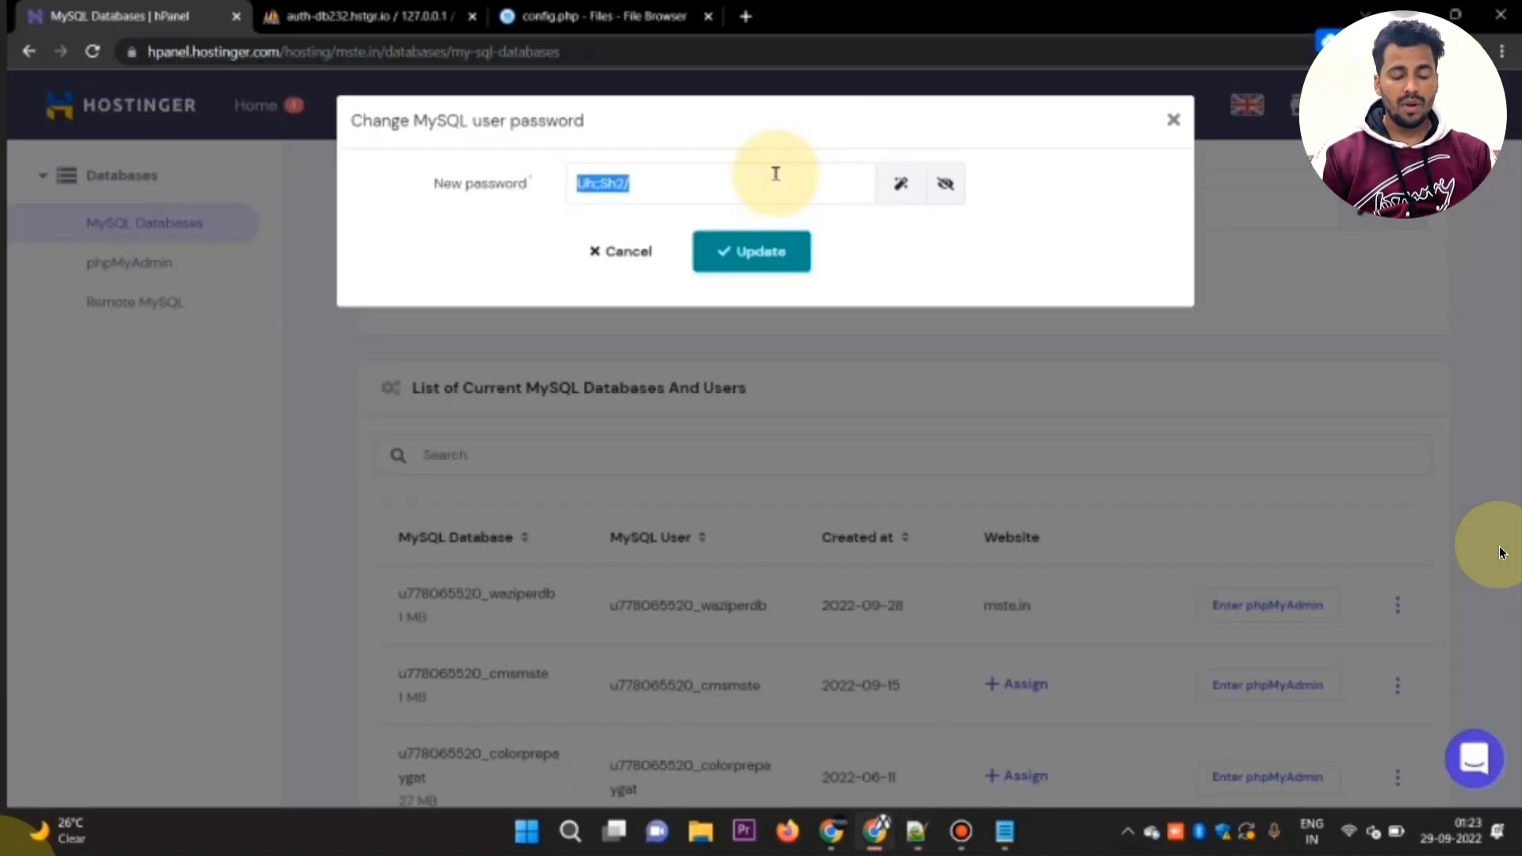
{"action": "left_click", "coordinate": [772, 254]}
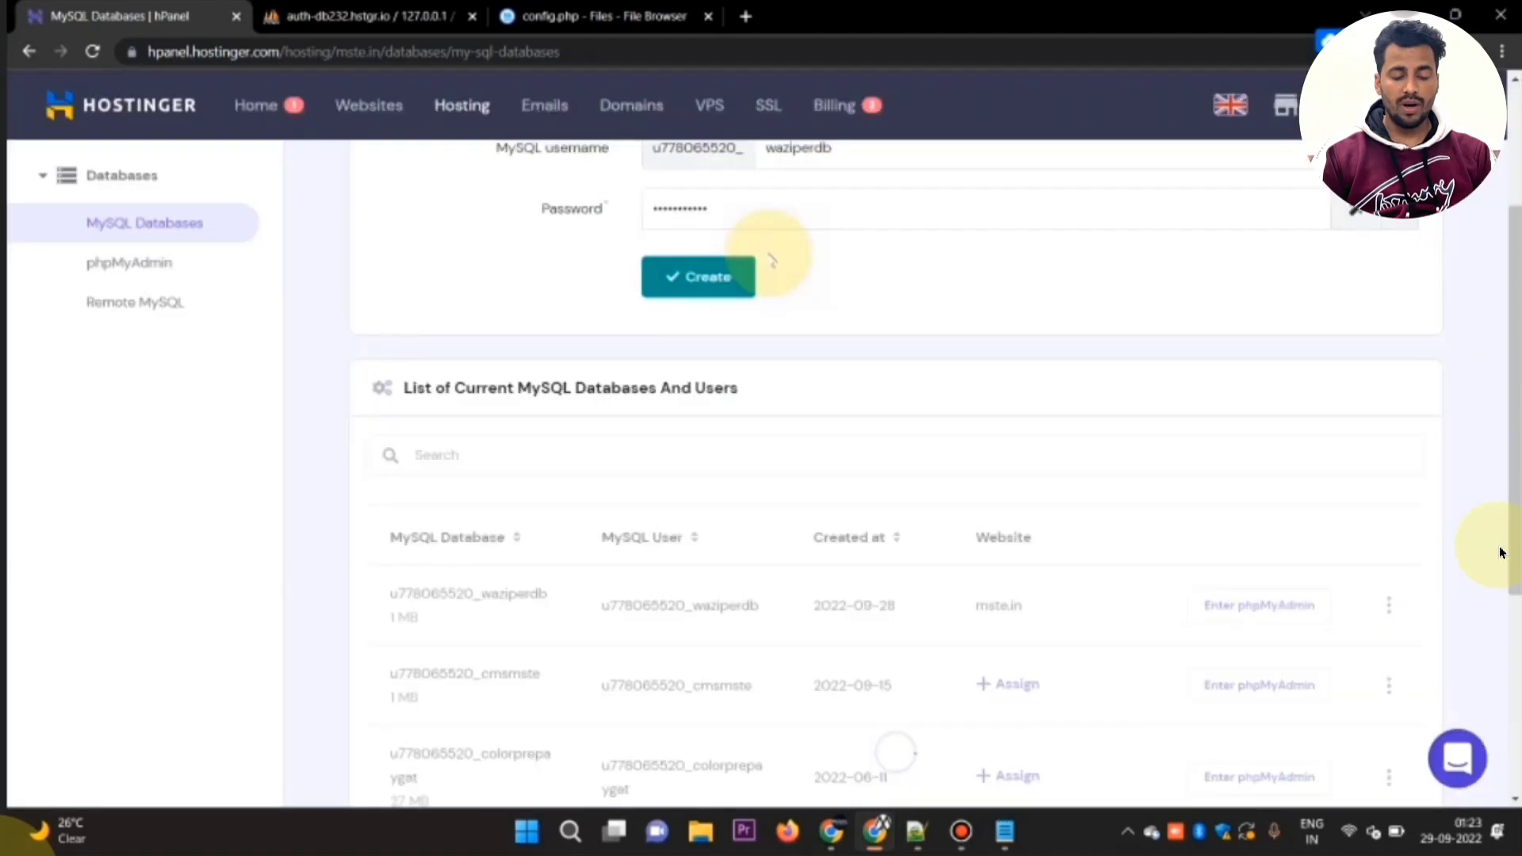
Step: Fill in both DB_USER and DB_NAME in config.php with the waziperdb name saved in Notepad++
{"action": "left_click", "coordinate": [571, 16]}
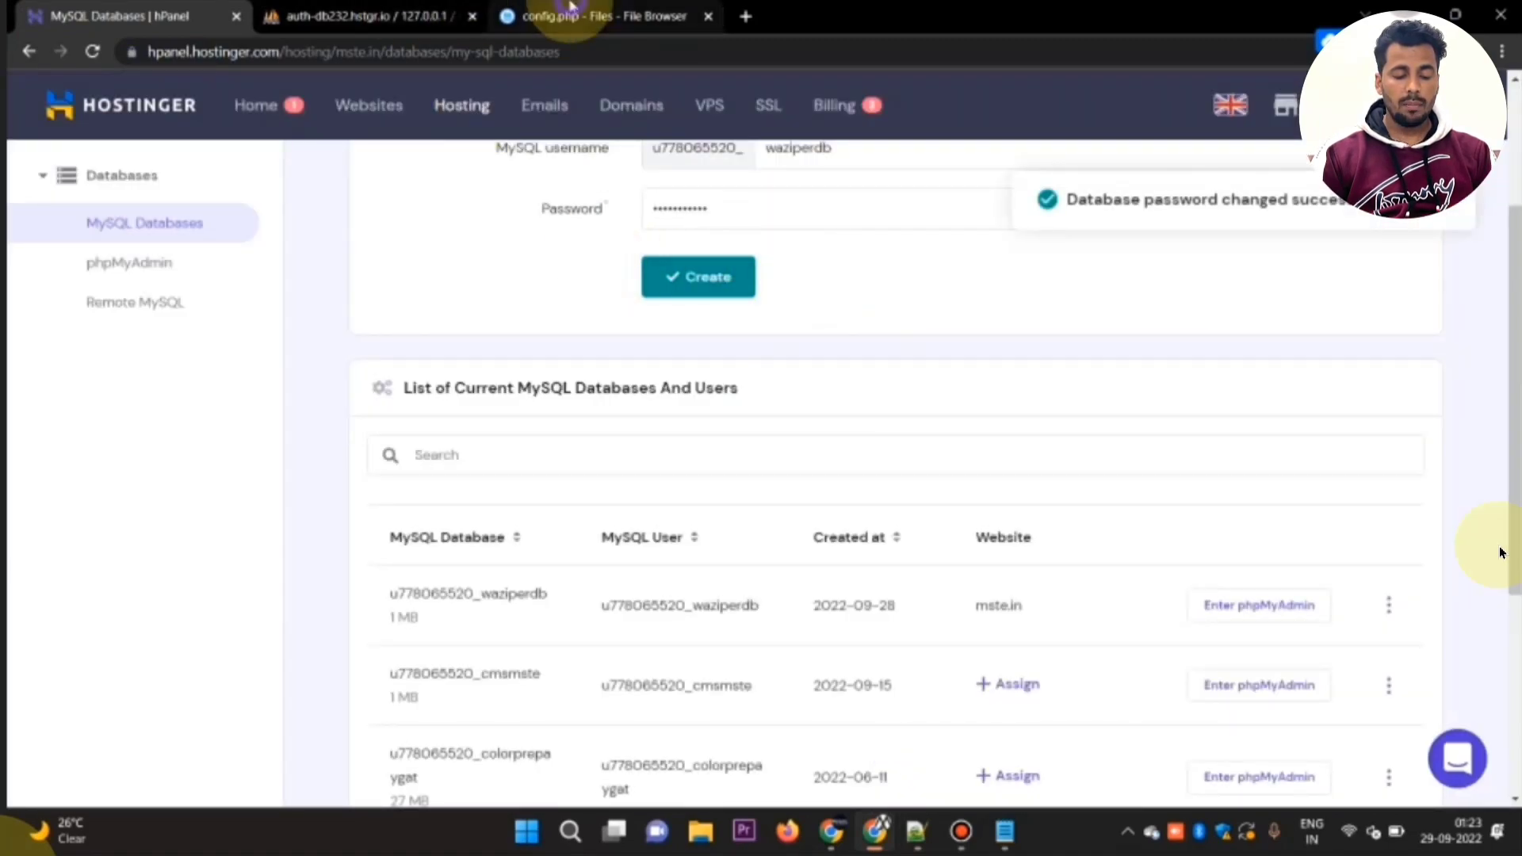
{"action": "key", "text": "alt+Tab"}
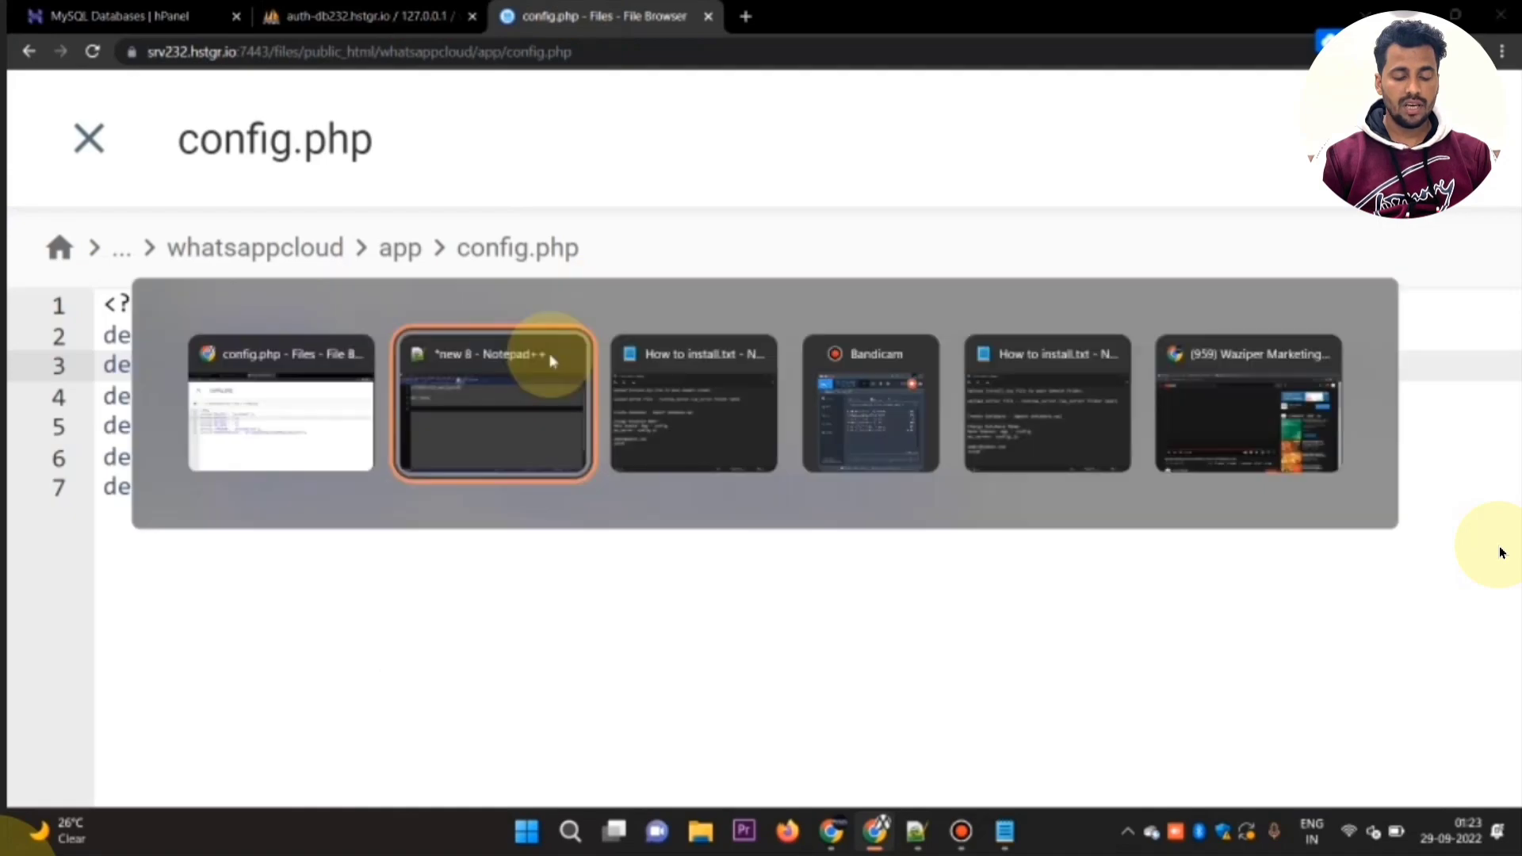
{"action": "key", "text": "Up"}
{"action": "key", "text": "shift+End"}
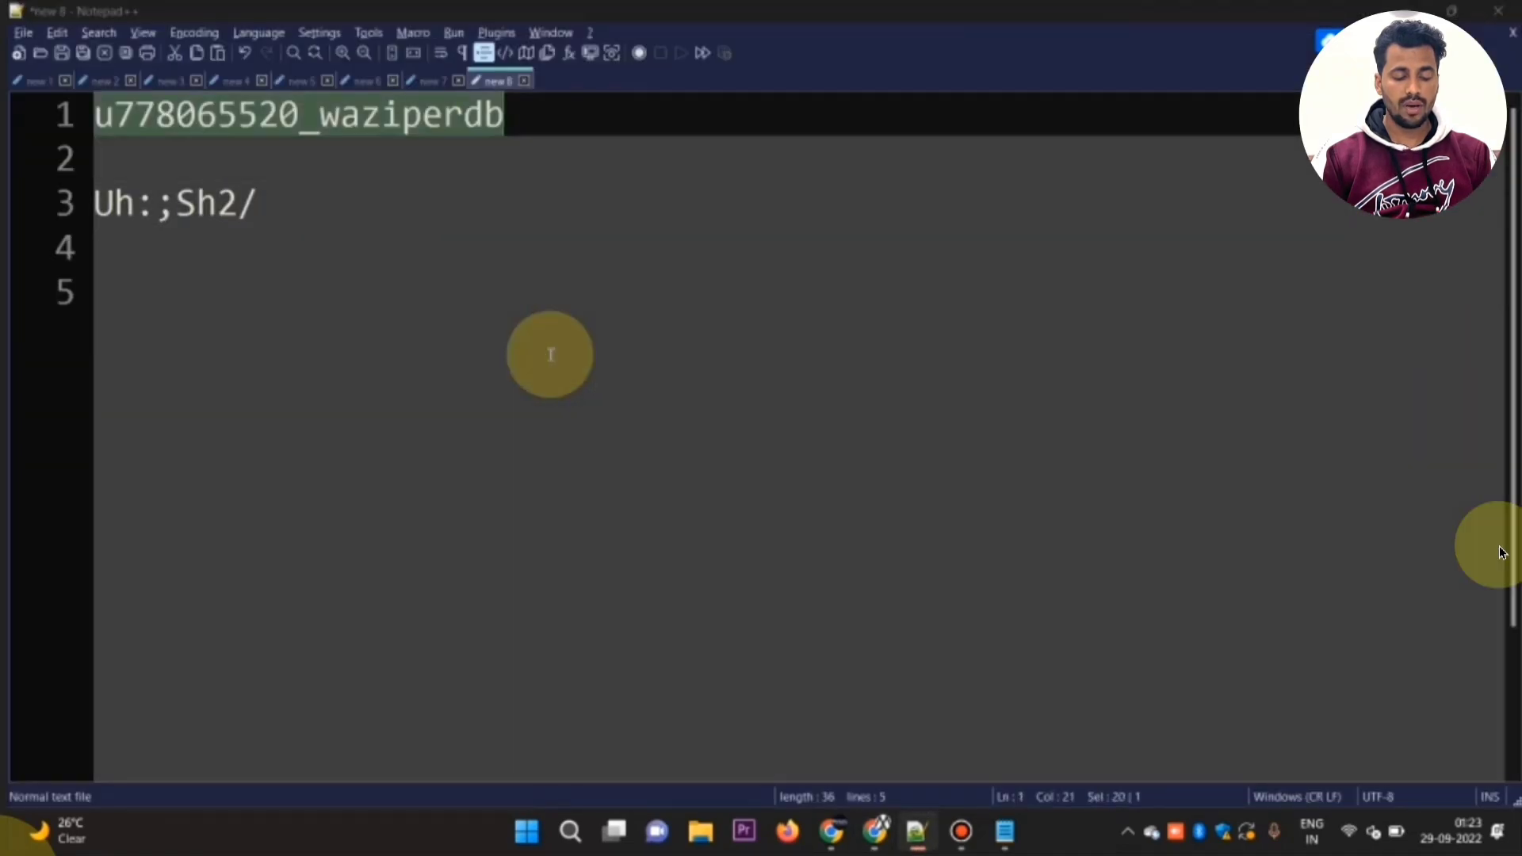
{"action": "key", "text": "ctrl+c"}
{"action": "key", "text": "alt+Tab"}
{"action": "key", "text": "ctrl+v"}
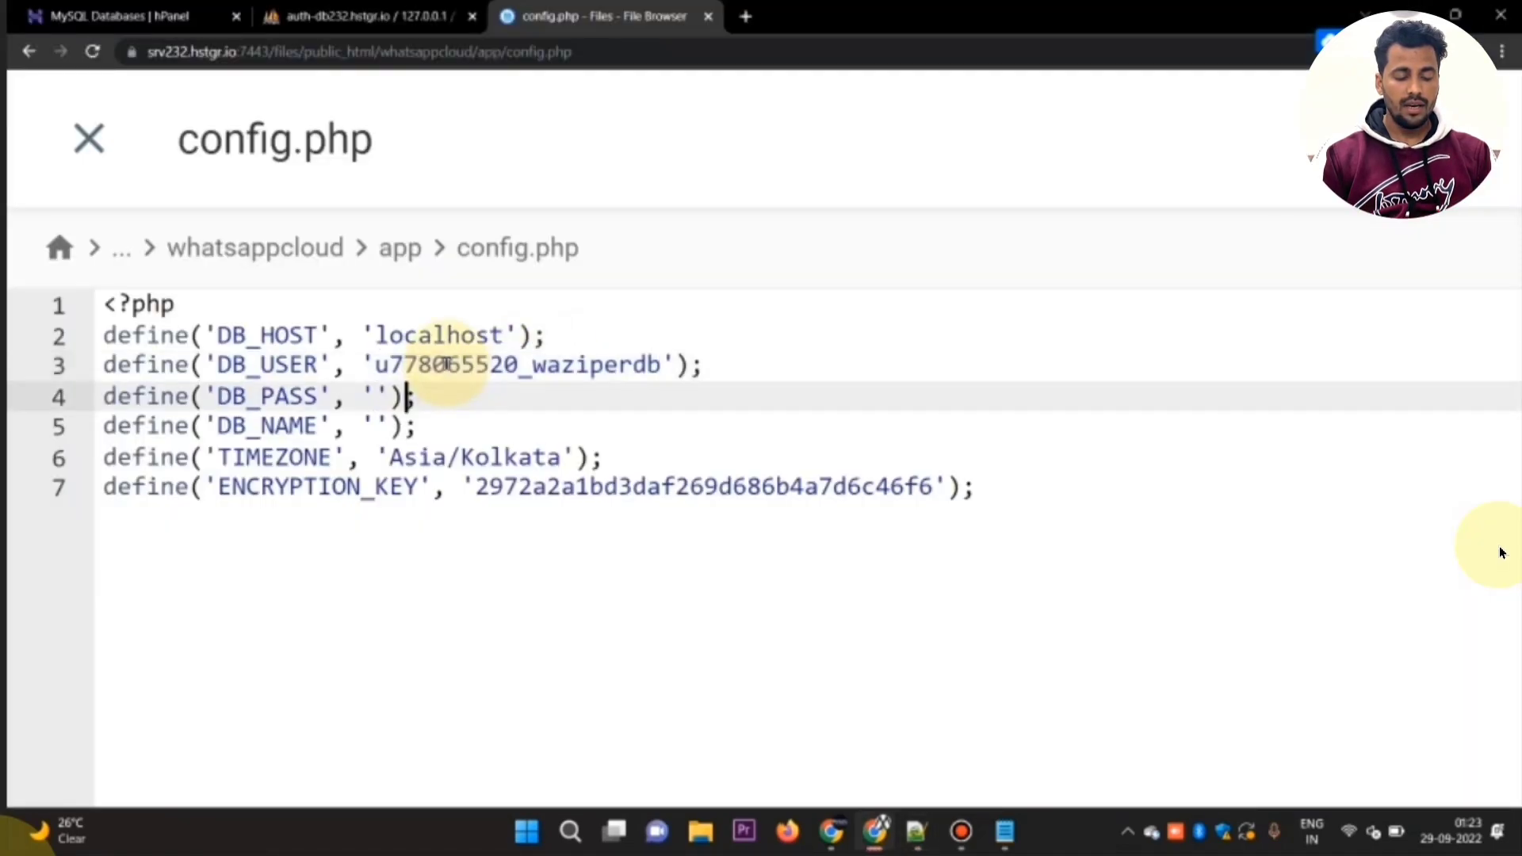
{"action": "key", "text": "Left"}
{"action": "key", "text": "Left"}
{"action": "key", "text": "Down"}
{"action": "key", "text": "ctrl+v"}
Step: Paste the new database password from Notepad++ into DB_PASS, then save and close config.php
{"action": "key", "text": "alt+Tab"}
{"action": "key", "text": "Left"}
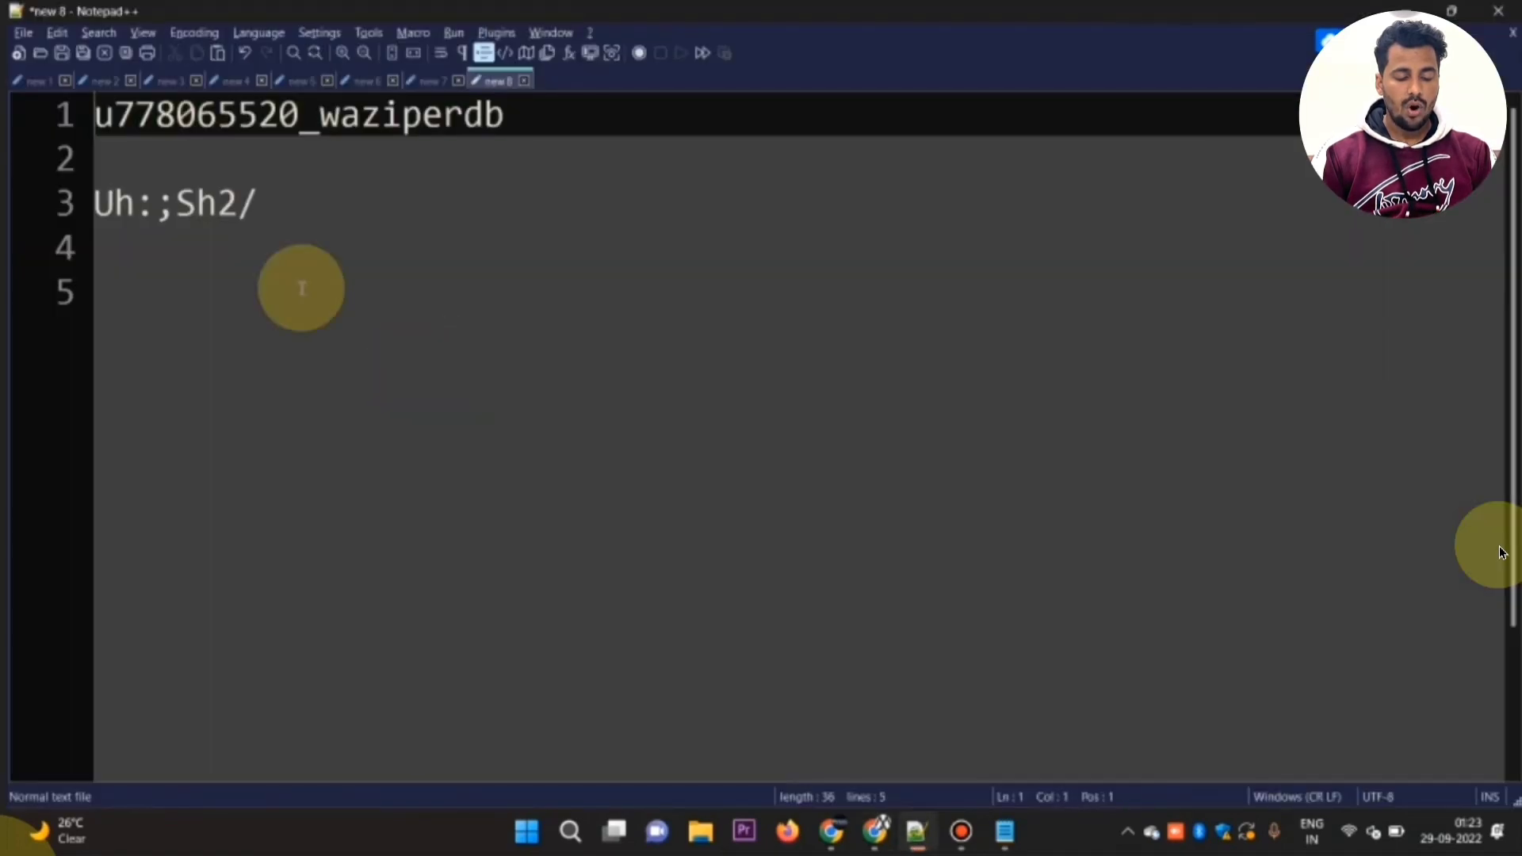
{"action": "left_click", "coordinate": [300, 205]}
{"action": "key", "text": "alt+Tab"}
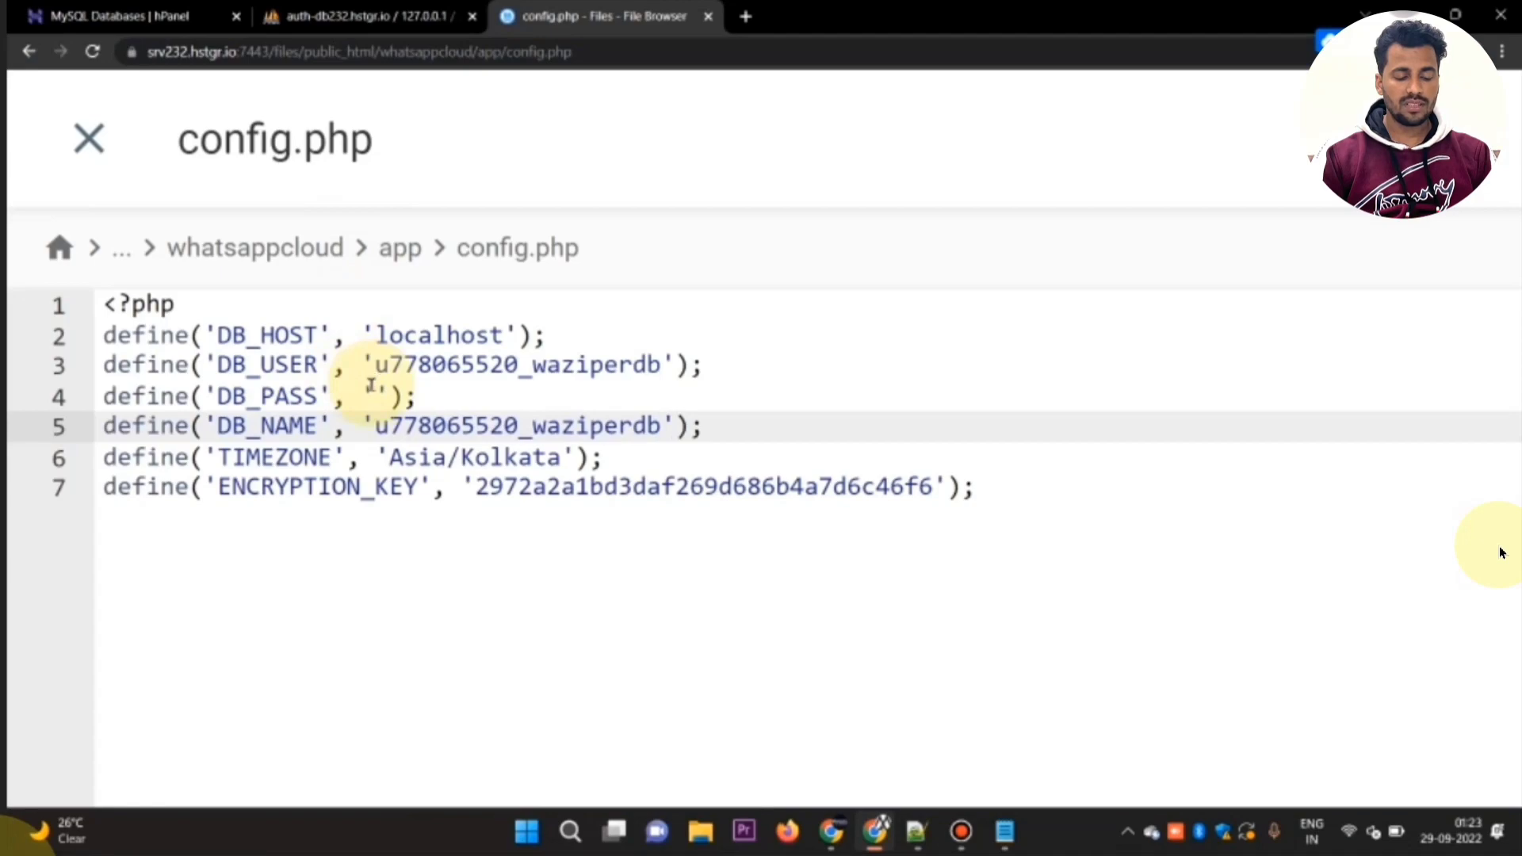
{"action": "left_click", "coordinate": [373, 394]}
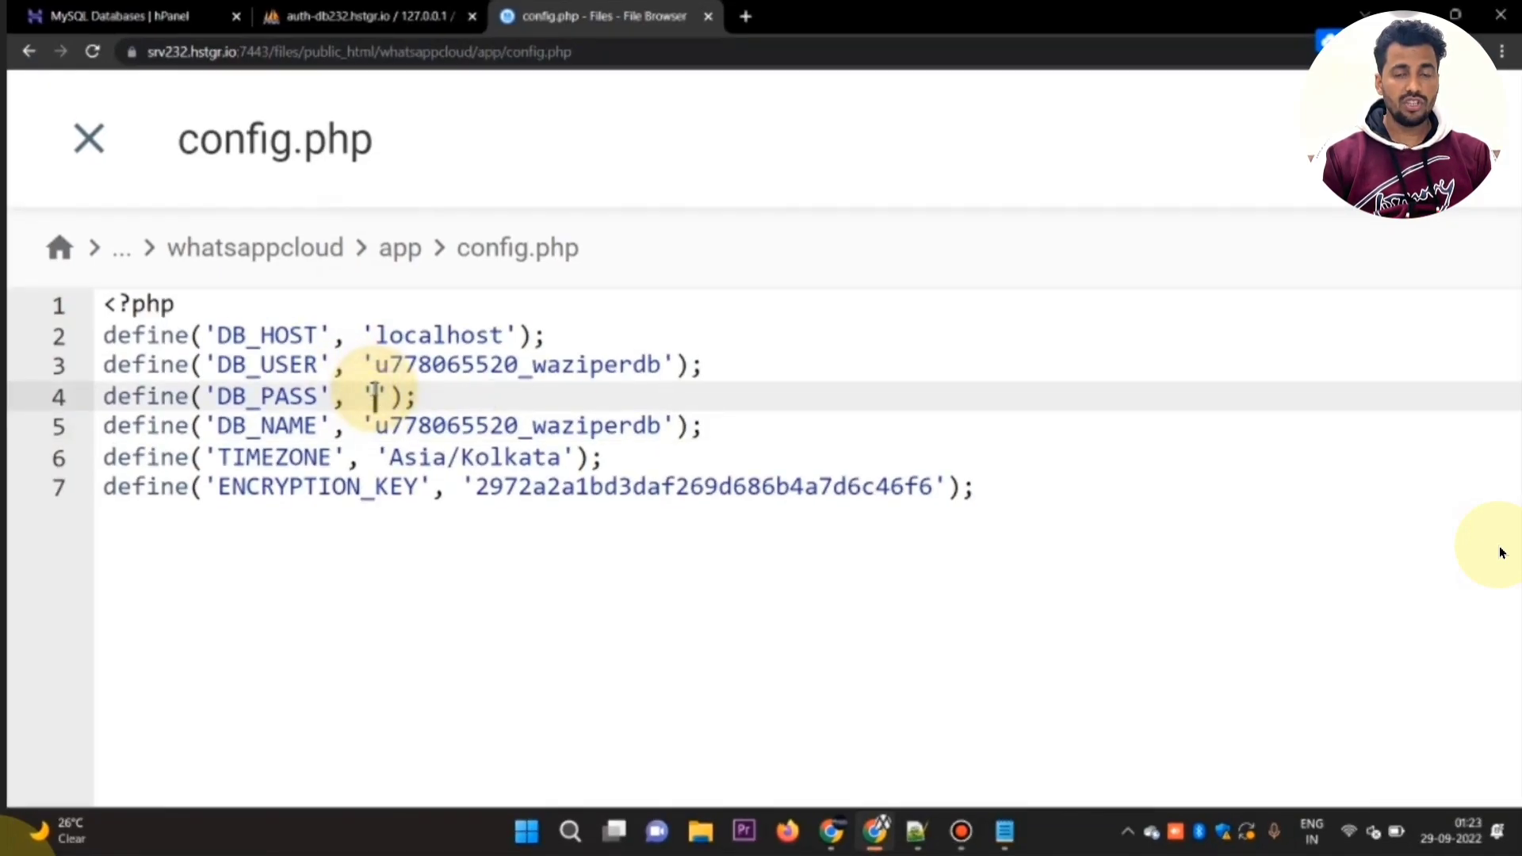
{"action": "key", "text": "ctrl+v"}
{"action": "key", "text": "ctrl+minus"}
{"action": "key", "text": "ctrl+minus"}
{"action": "key", "text": "ctrl+minus"}
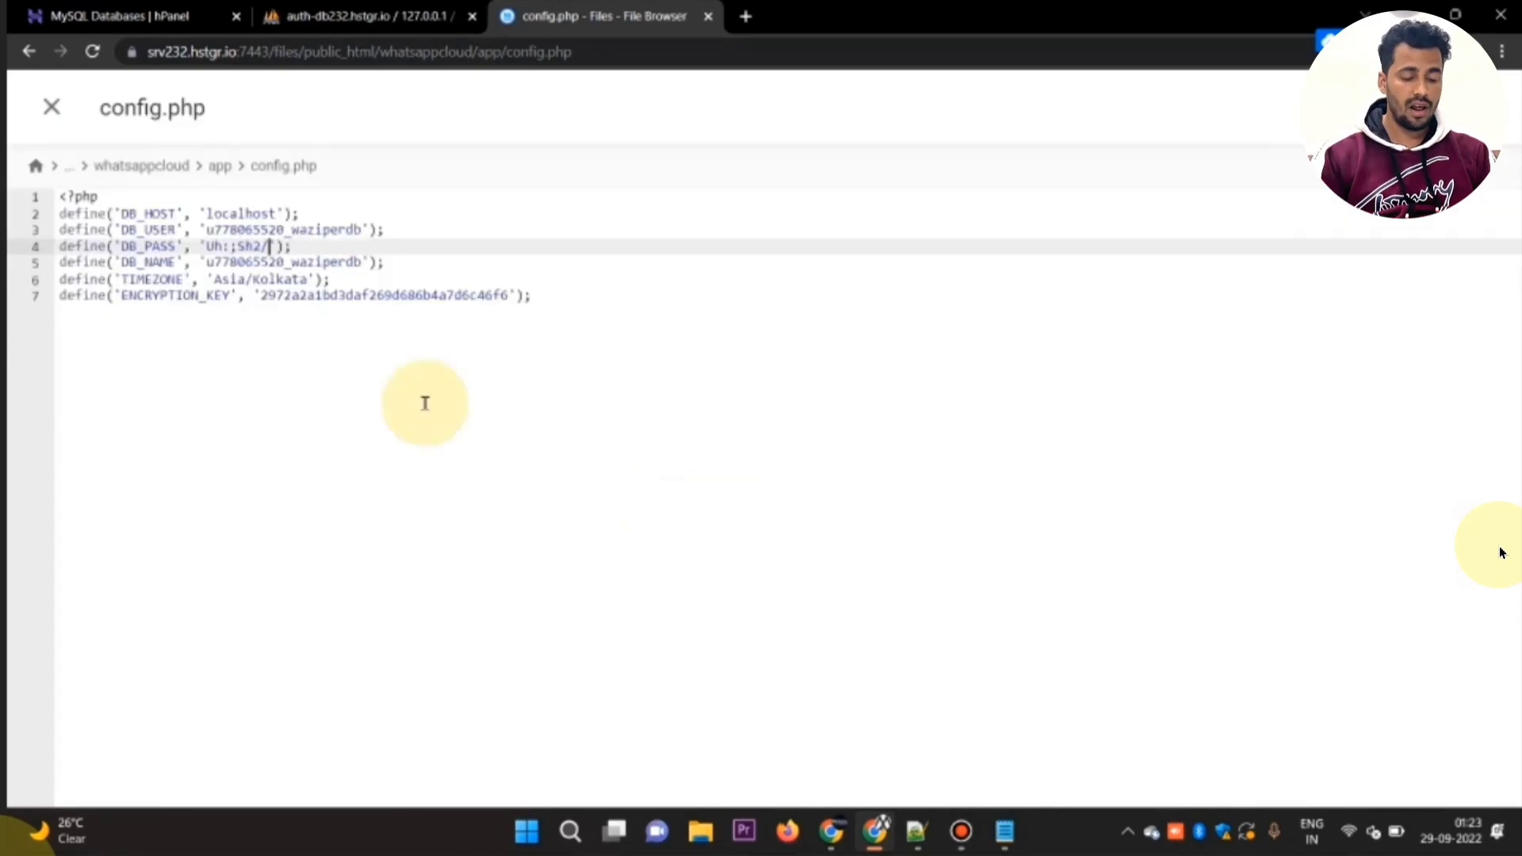
{"action": "key", "text": "ctrl+minus"}
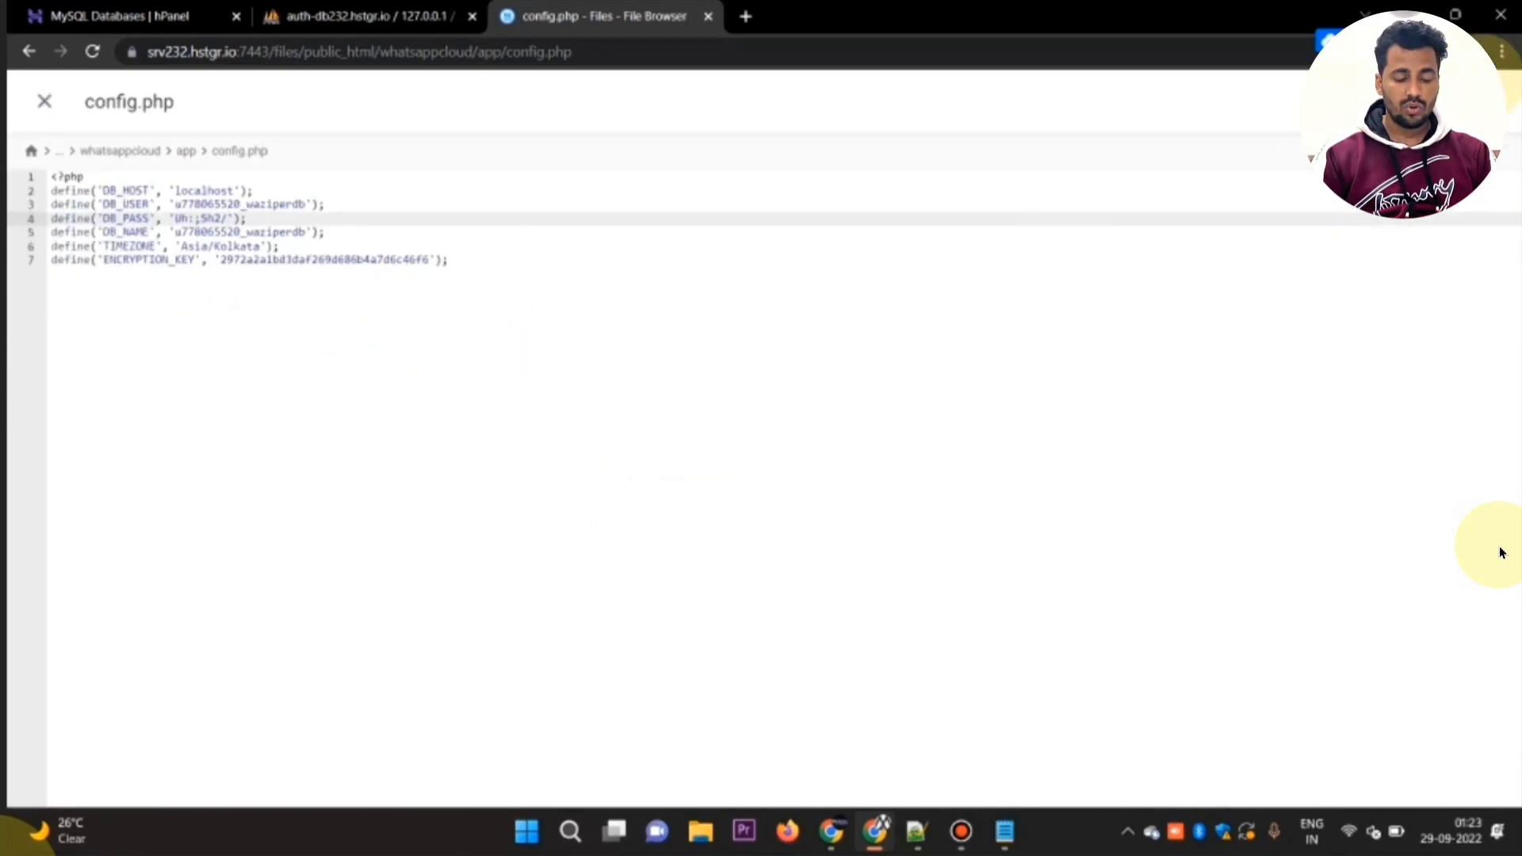
{"action": "left_click", "coordinate": [44, 101]}
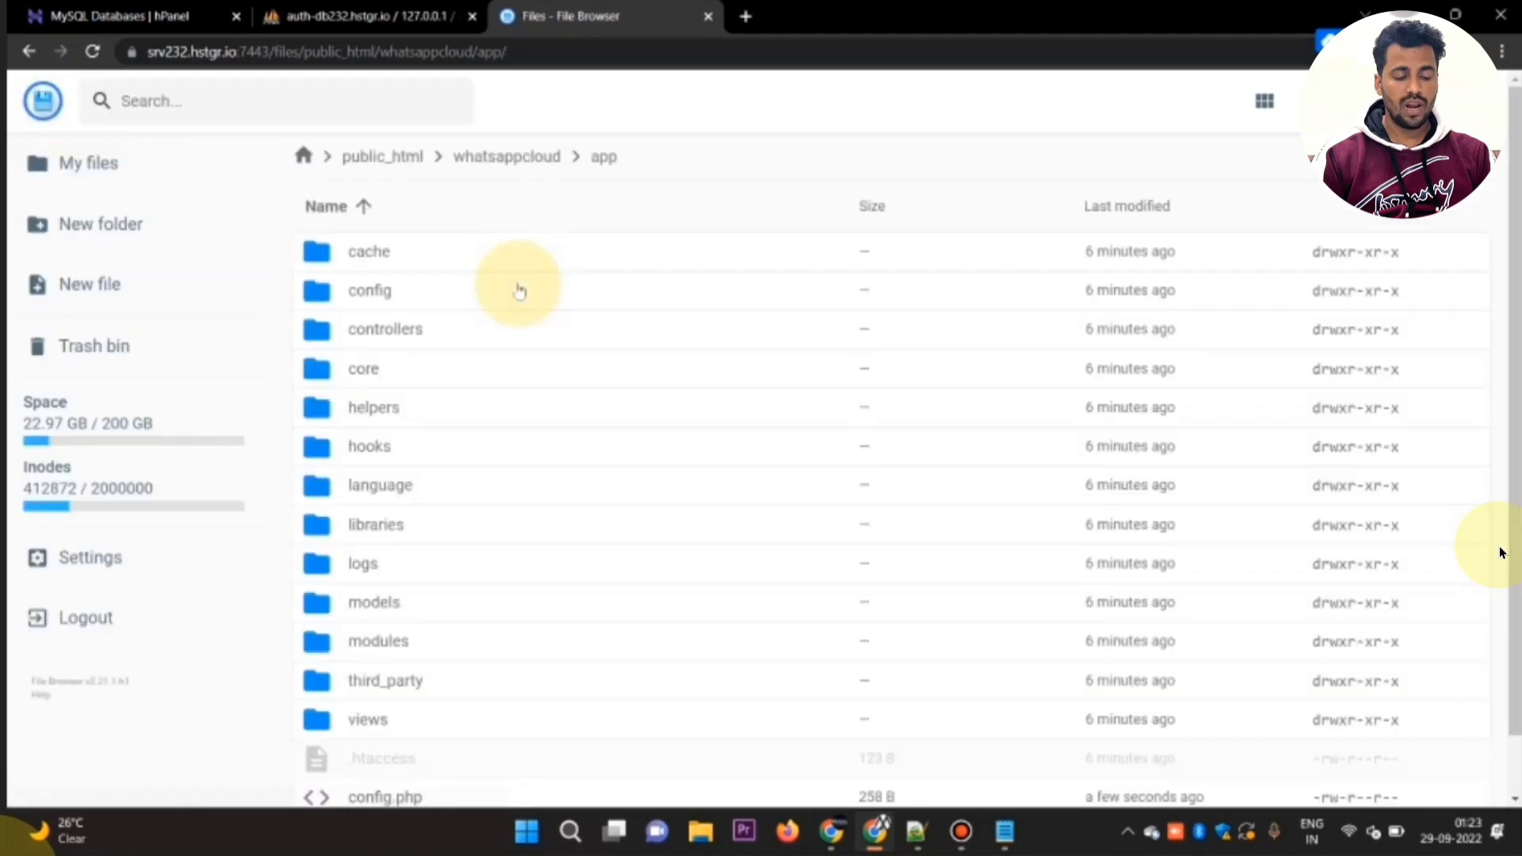
Step: Check the wa_server line in the install notes and open the wa_server folder in public_html
{"action": "key", "text": "alt+Tab"}
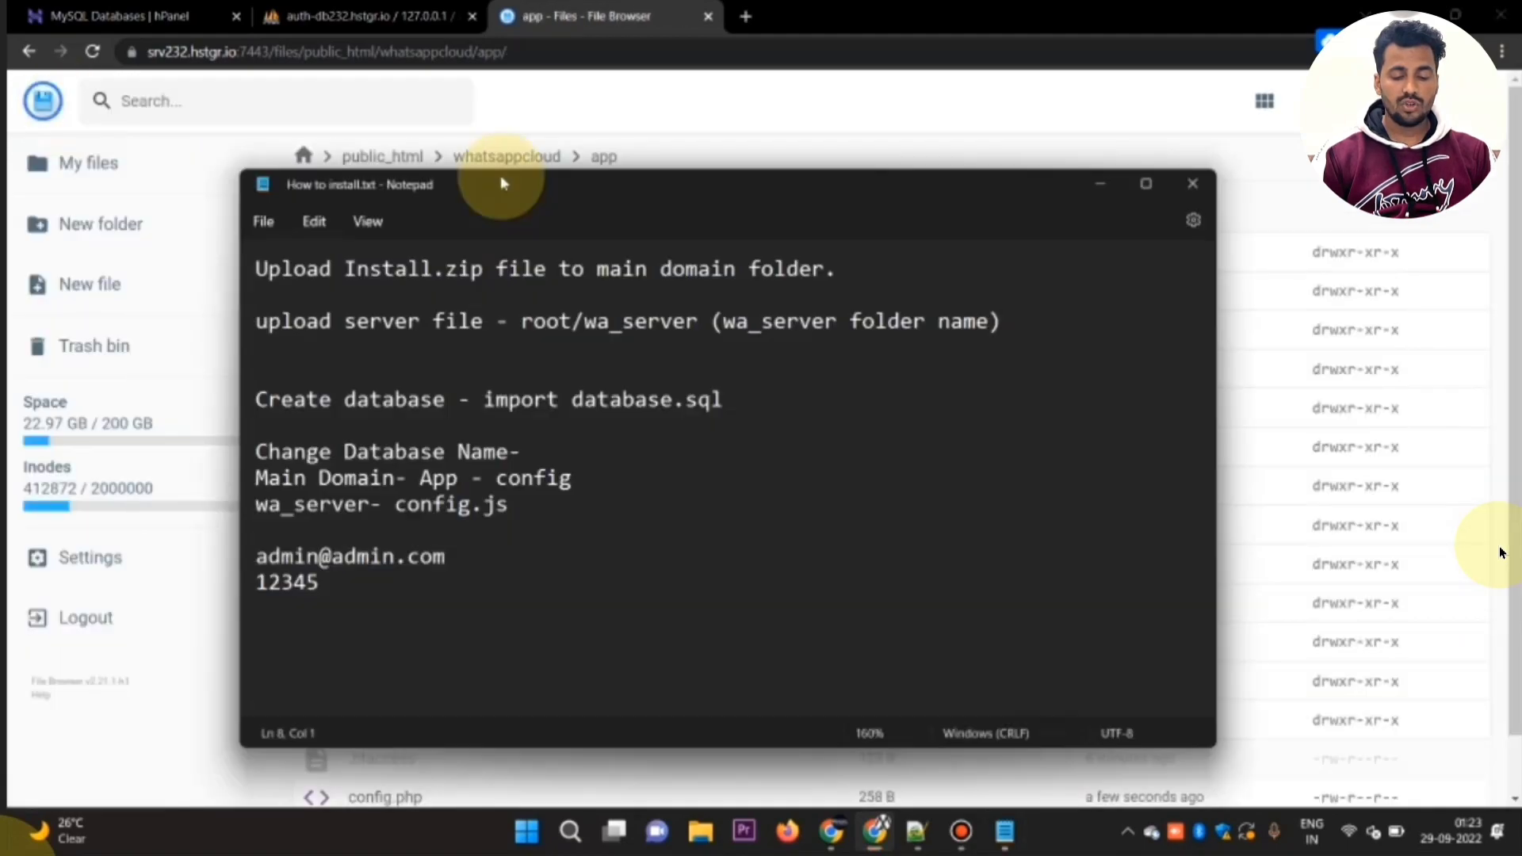
{"action": "left_click", "coordinate": [358, 497]}
{"action": "key", "text": "alt+Tab"}
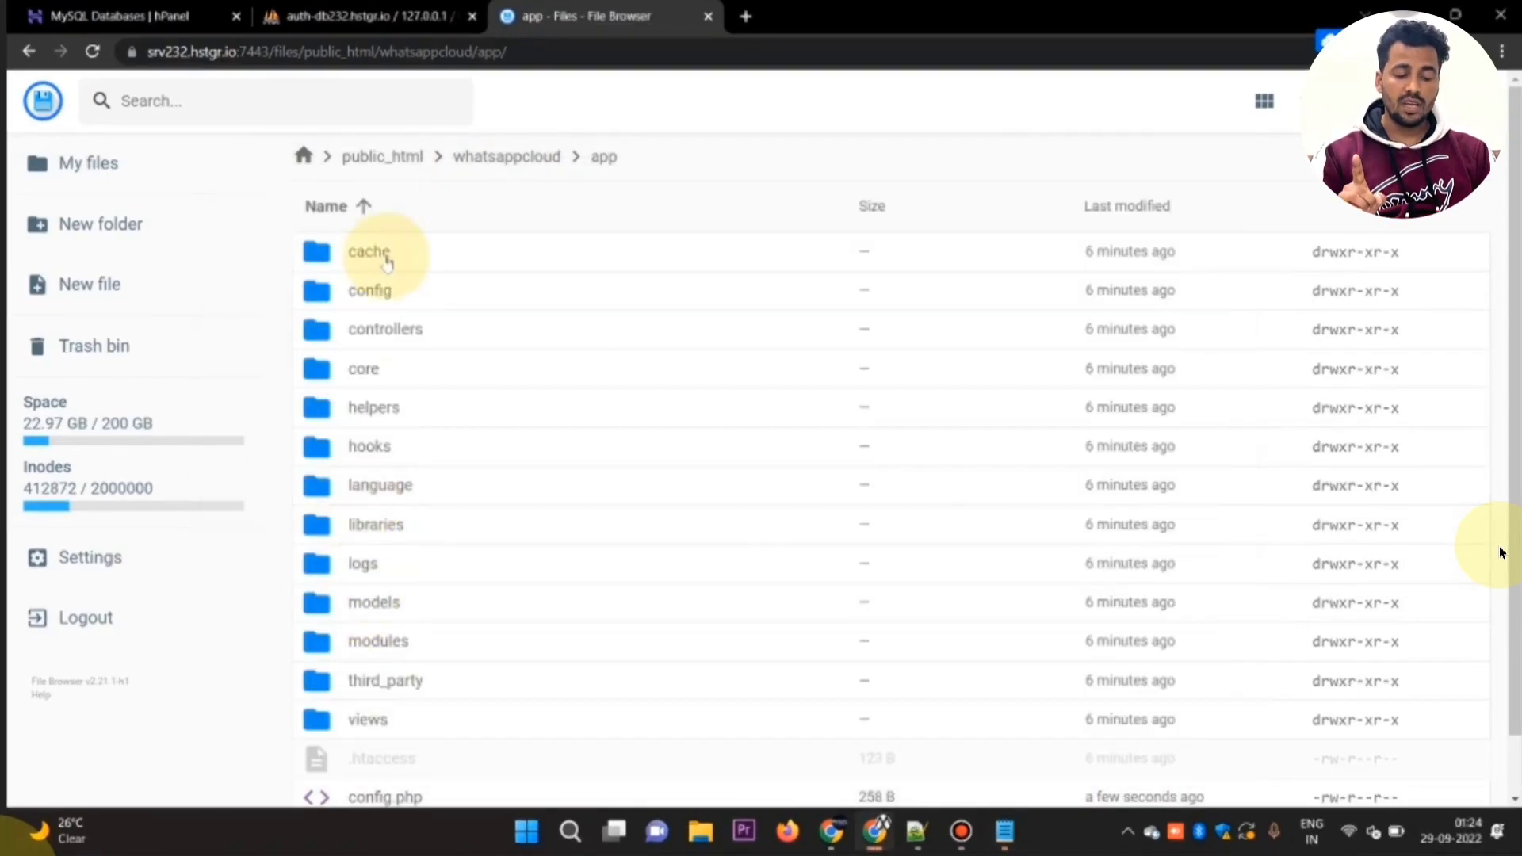
{"action": "left_click", "coordinate": [396, 155]}
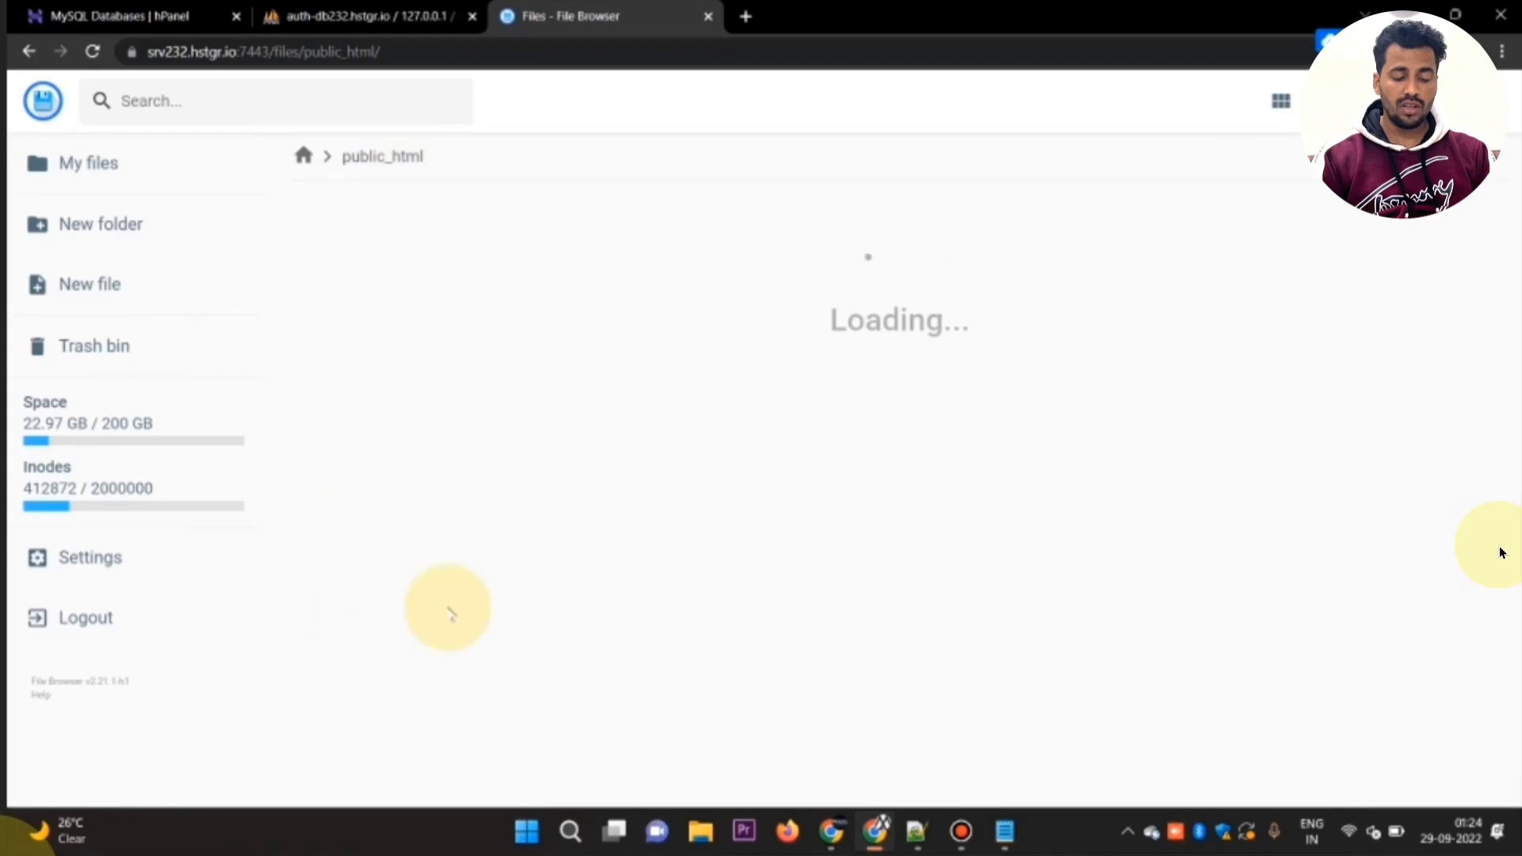
{"action": "scroll", "coordinate": [381, 626], "scroll_direction": "down", "scroll_amount": 5}
{"action": "double_click", "coordinate": [315, 652]}
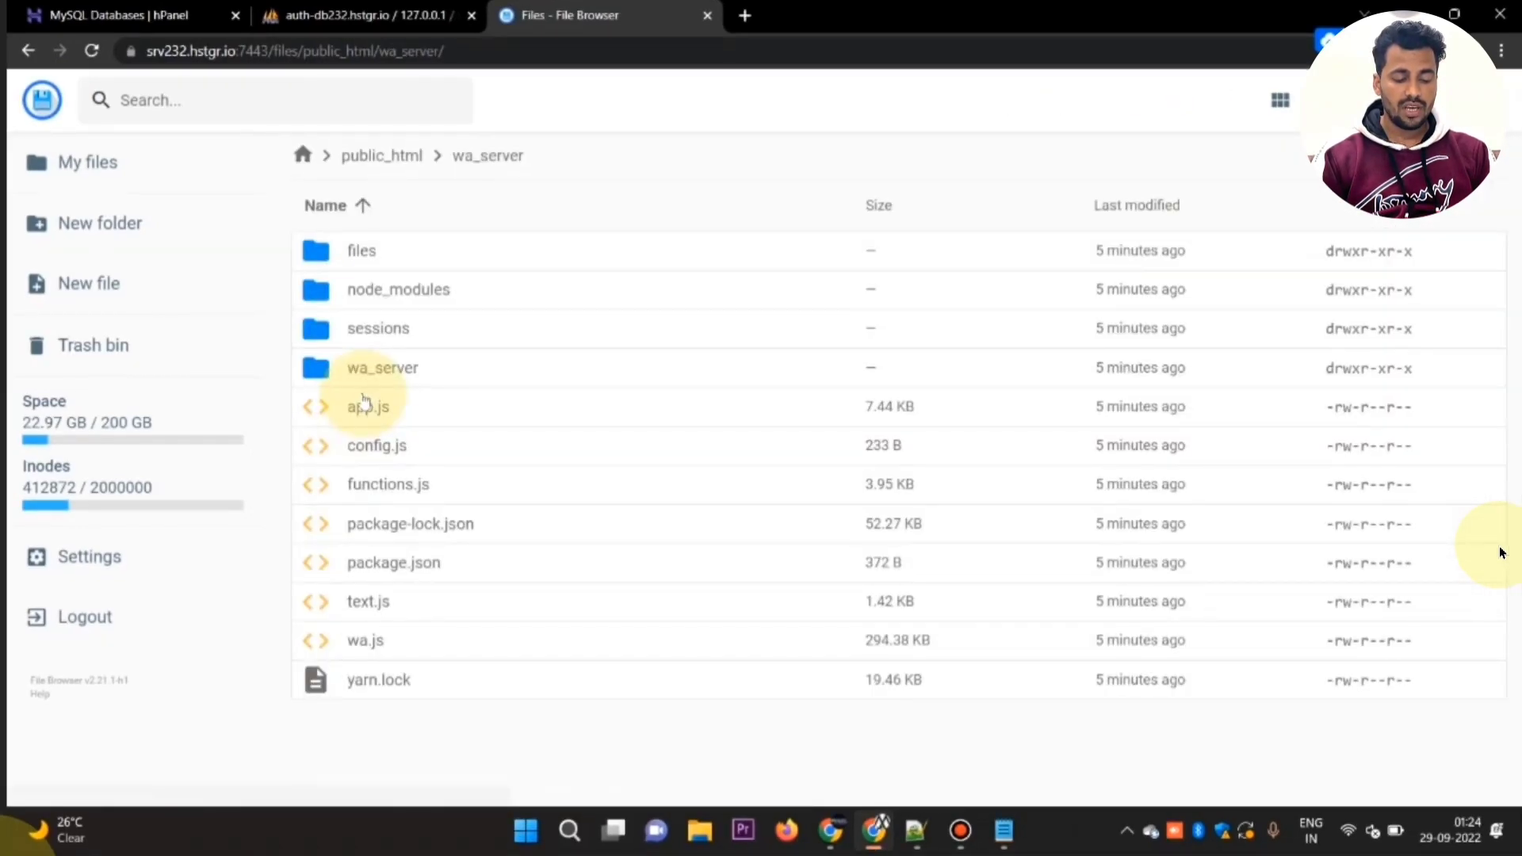
Step: Confirm the file name in the install notes and open config.js from the wa_server folder
{"action": "key", "text": "alt+Tab"}
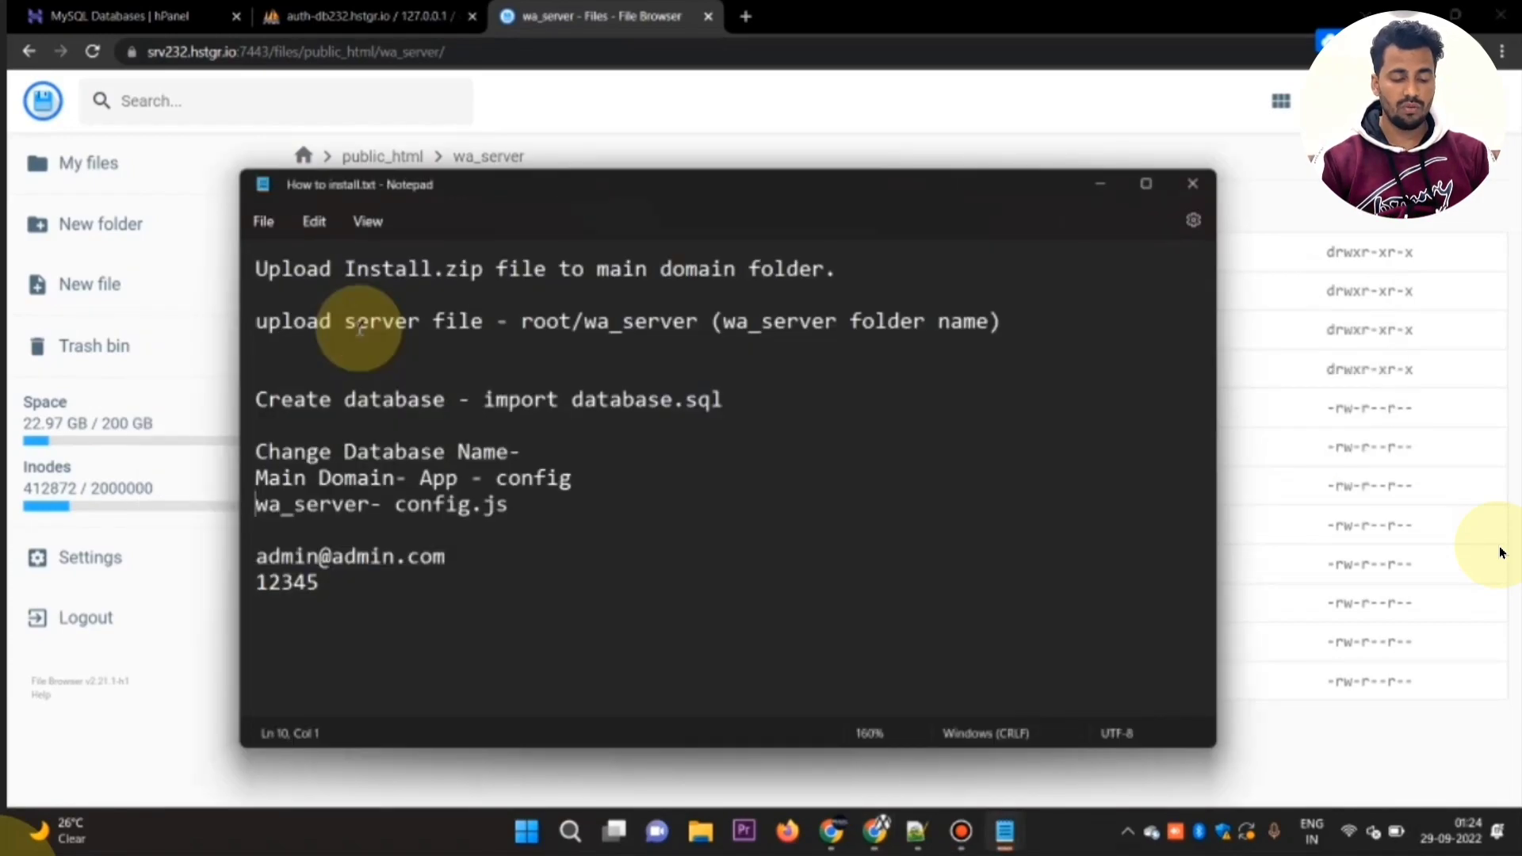
{"action": "key", "text": "alt+Tab"}
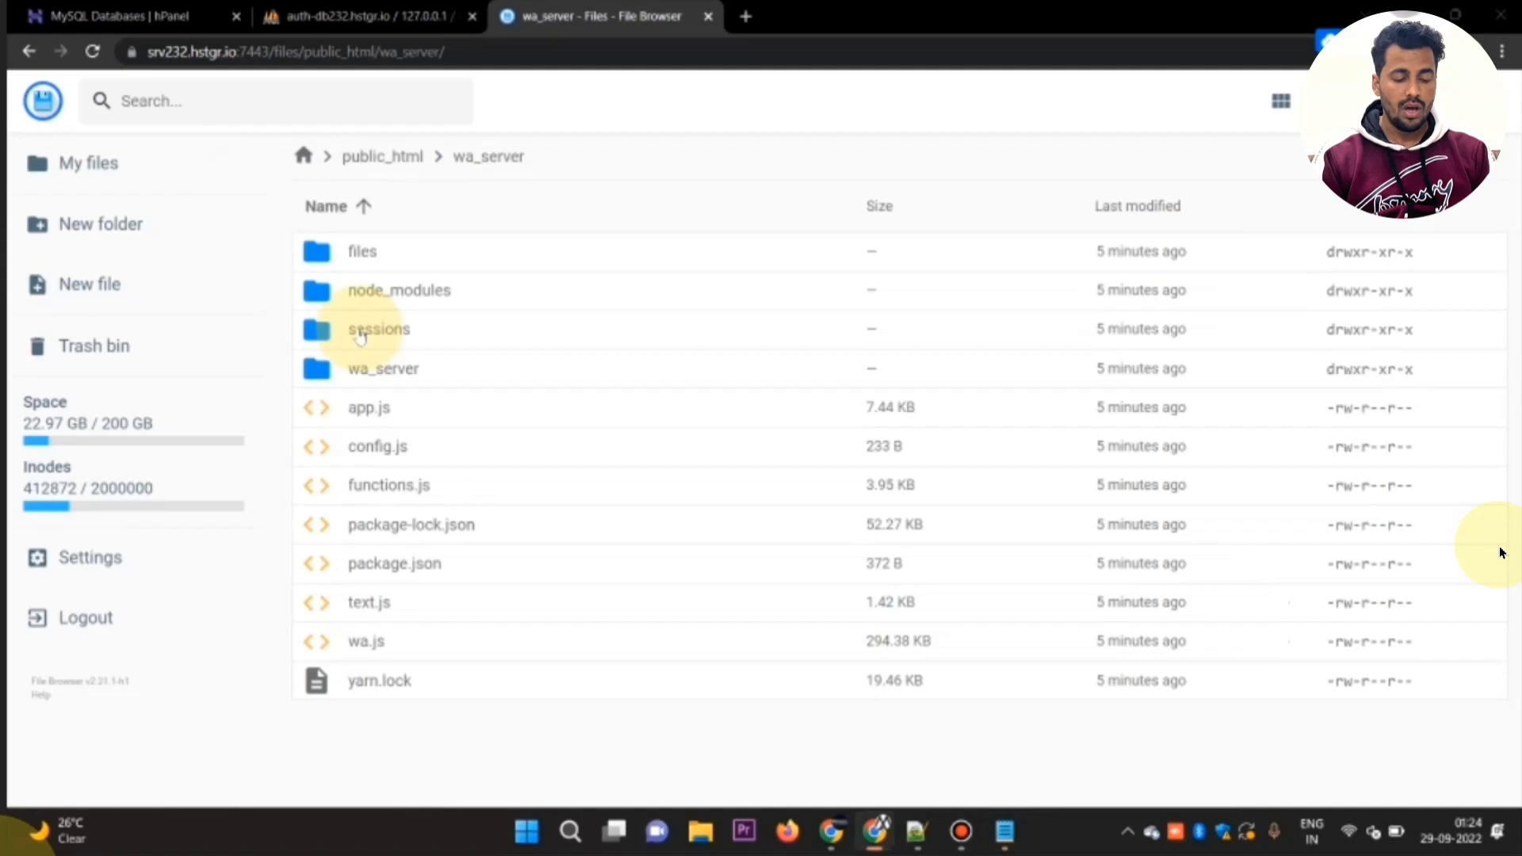
{"action": "key", "text": "alt+Tab"}
{"action": "key", "text": "Tab"}
{"action": "key", "text": "alt+Tab"}
{"action": "key", "text": "alt+Tab"}
{"action": "key", "text": "alt+Tab"}
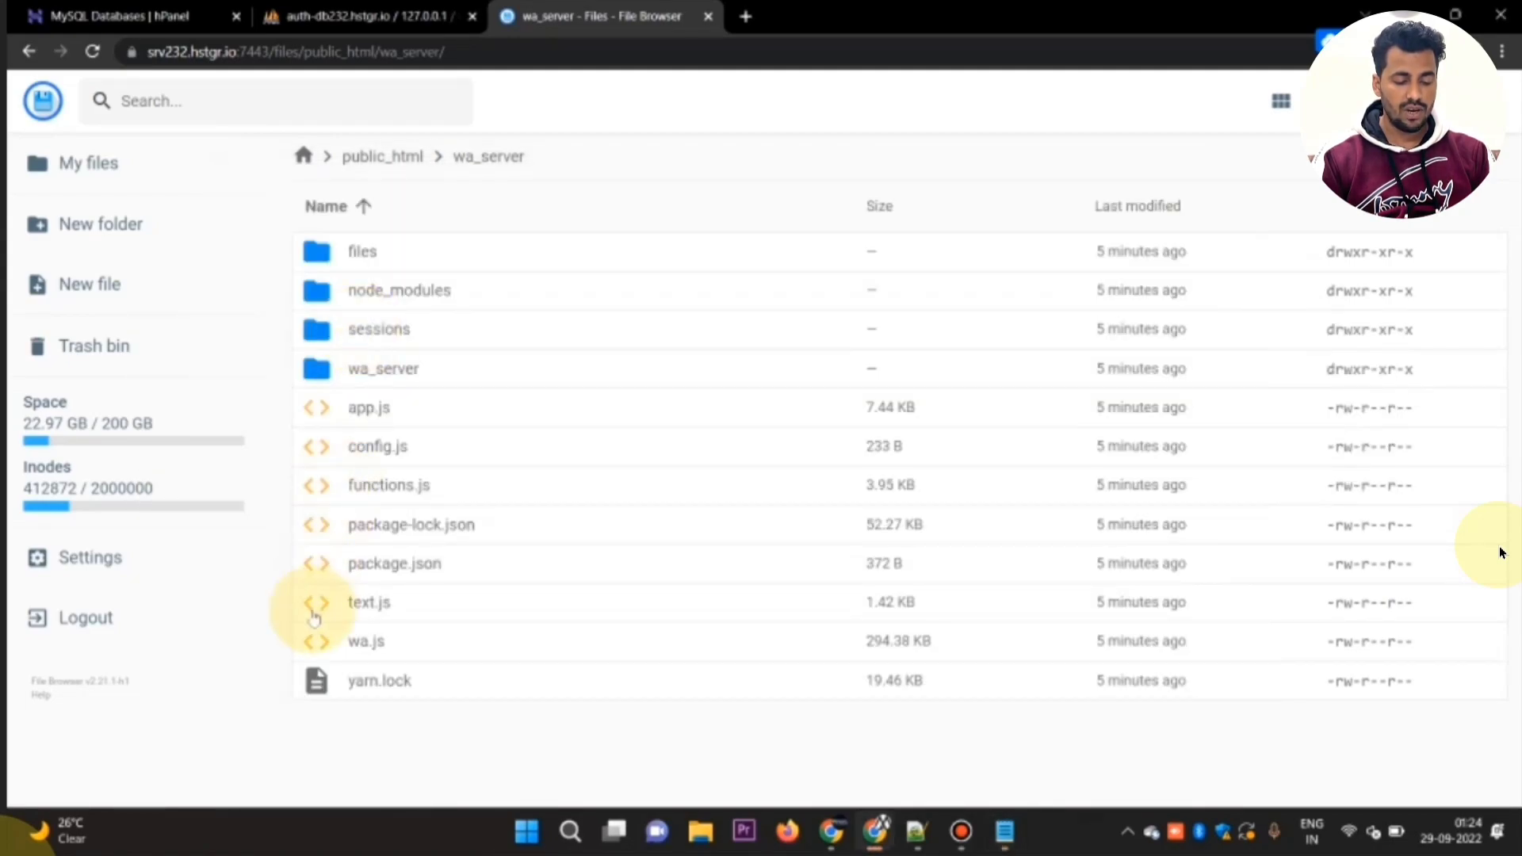
{"action": "double_click", "coordinate": [311, 454]}
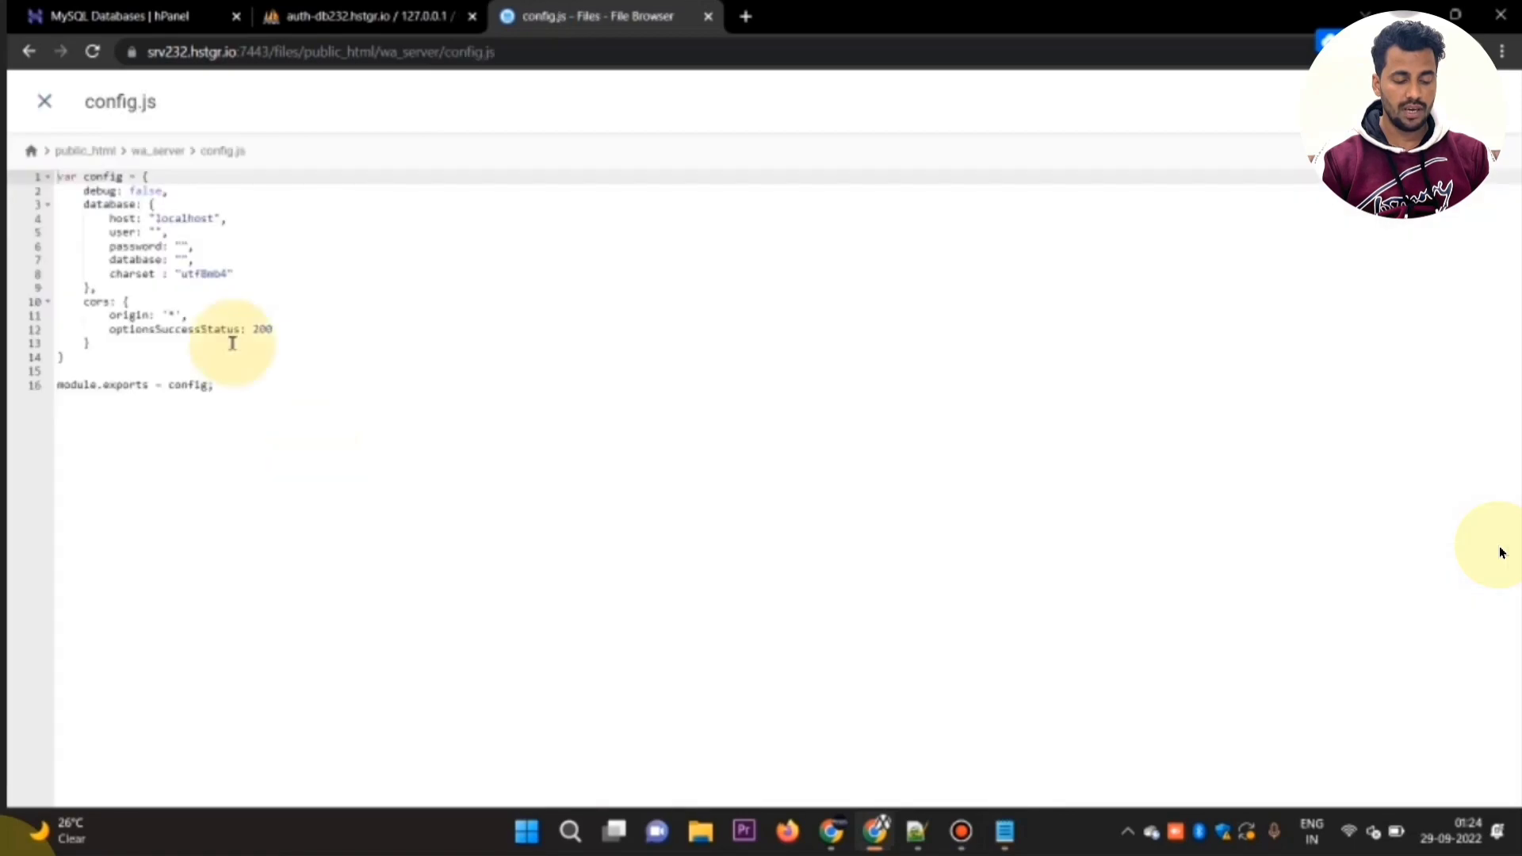
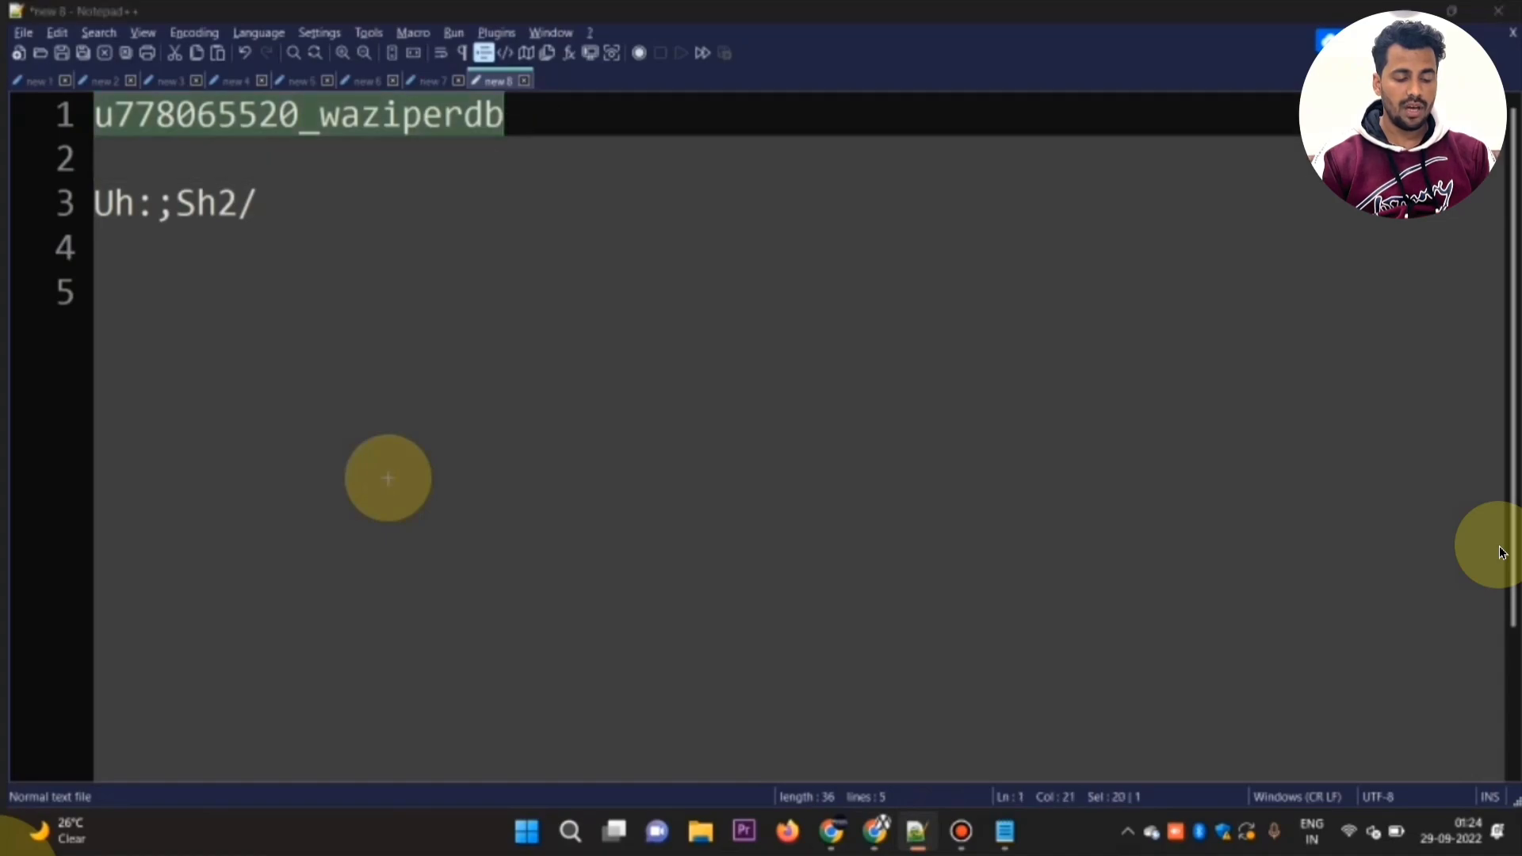
Step: Fill in both the user and database values in config.js with the copied waziperdb name
{"action": "type", "text": "u778065520_waziperdb"}
{"action": "key", "text": "Down"}
{"action": "key", "text": "Left"}
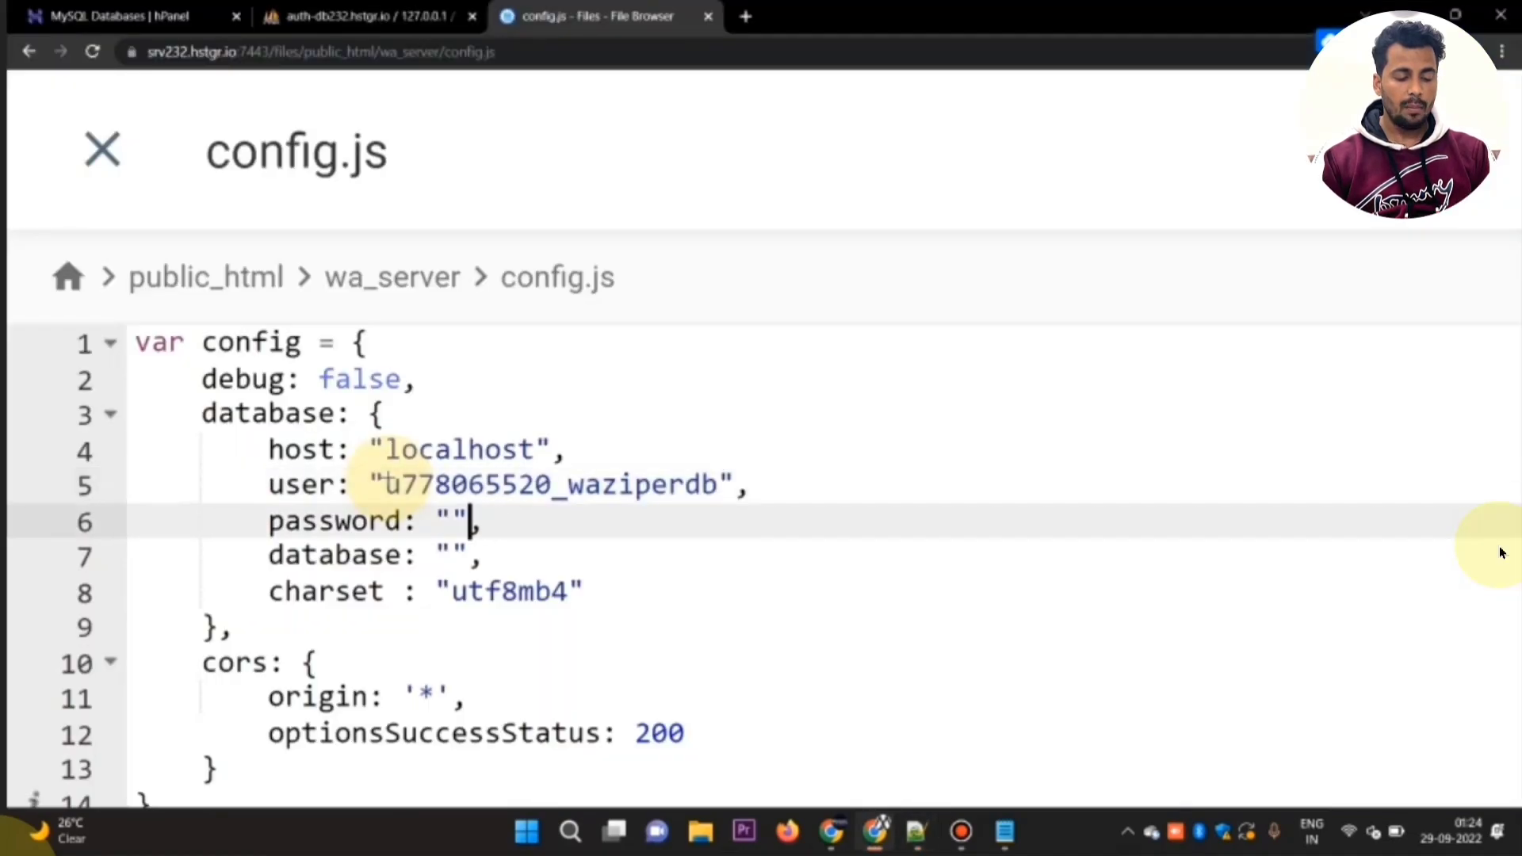
{"action": "key", "text": "Down"}
{"action": "key", "text": "Left"}
{"action": "type", "text": "u778065520_waziperdb"}
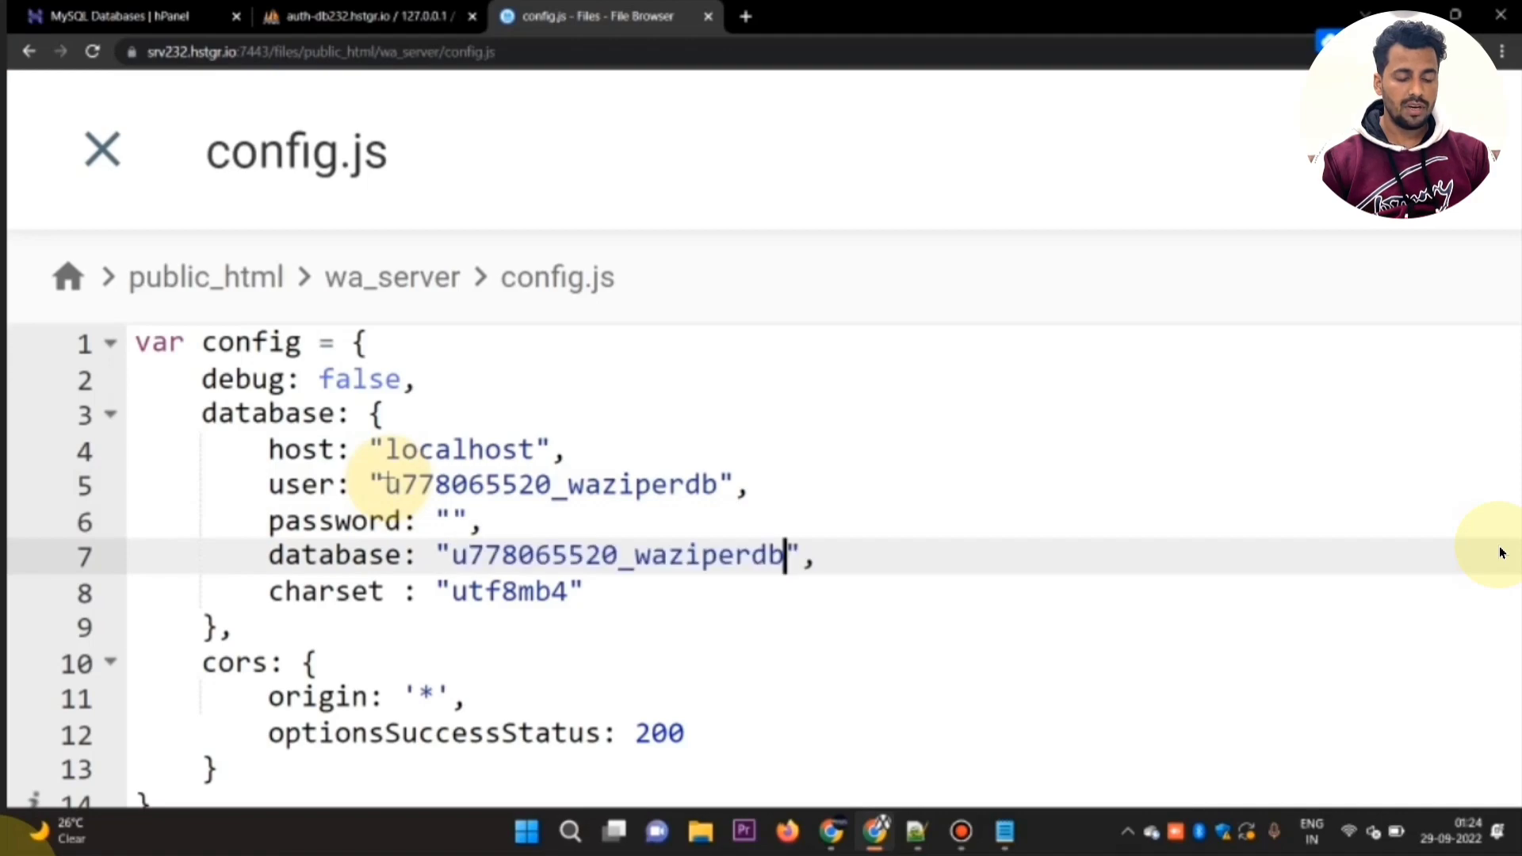
Step: Copy the database password from Notepad++ and return to config.js
{"action": "key", "text": "alt+Tab"}
{"action": "key", "text": "Down"}
{"action": "key", "text": "Down"}
{"action": "key", "text": "shift+Down"}
{"action": "key", "text": "shift+Left"}
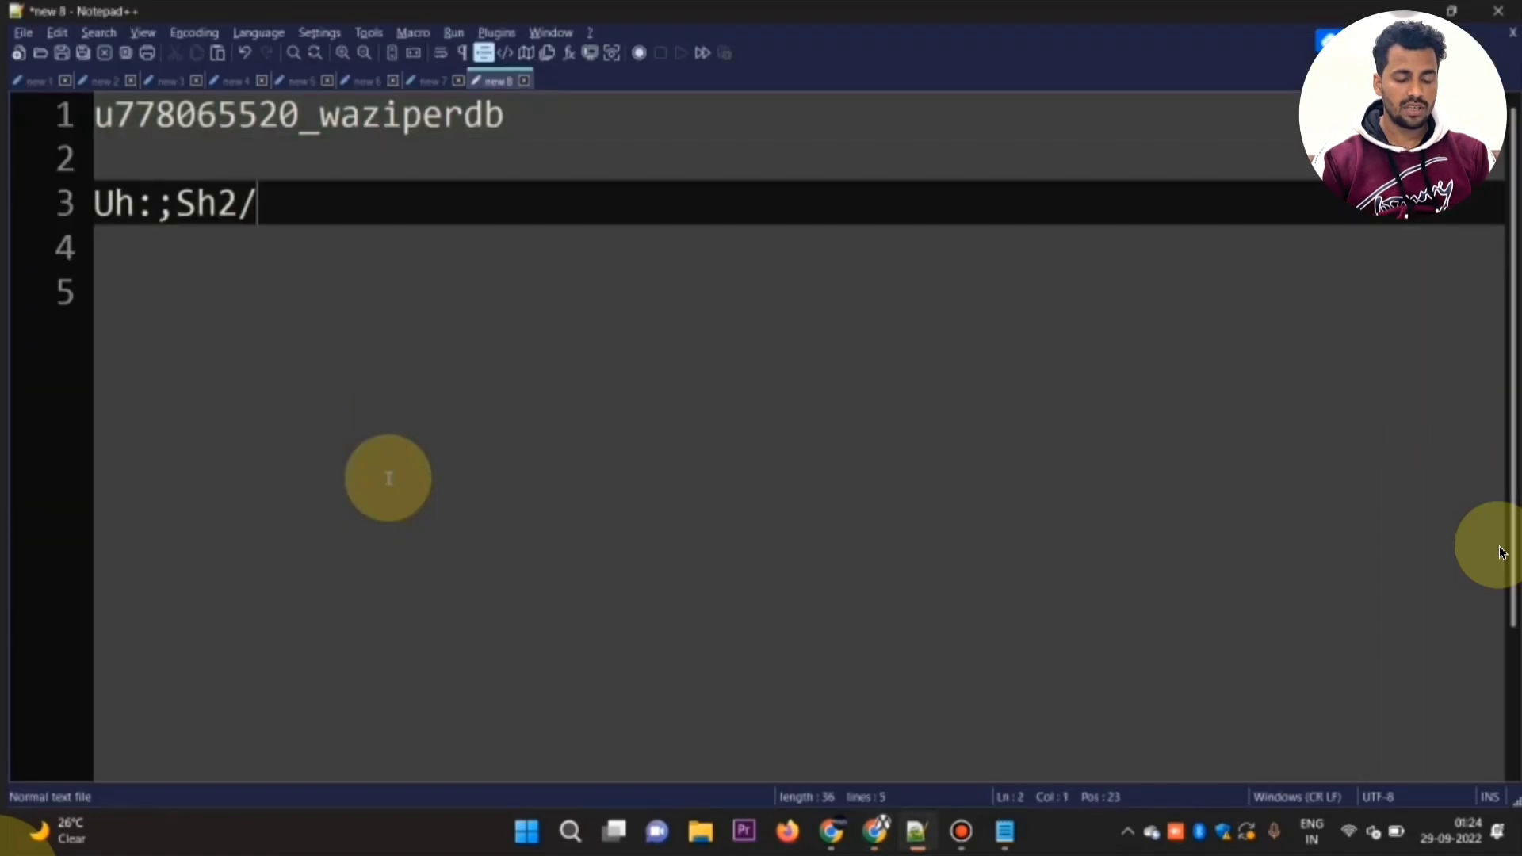
{"action": "key", "text": "Up"}
{"action": "key", "text": "Right"}
{"action": "key", "text": "shift+Down"}
{"action": "key", "text": "shift+Left"}
{"action": "key", "text": "ctrl+c"}
{"action": "key", "text": "alt+Tab"}
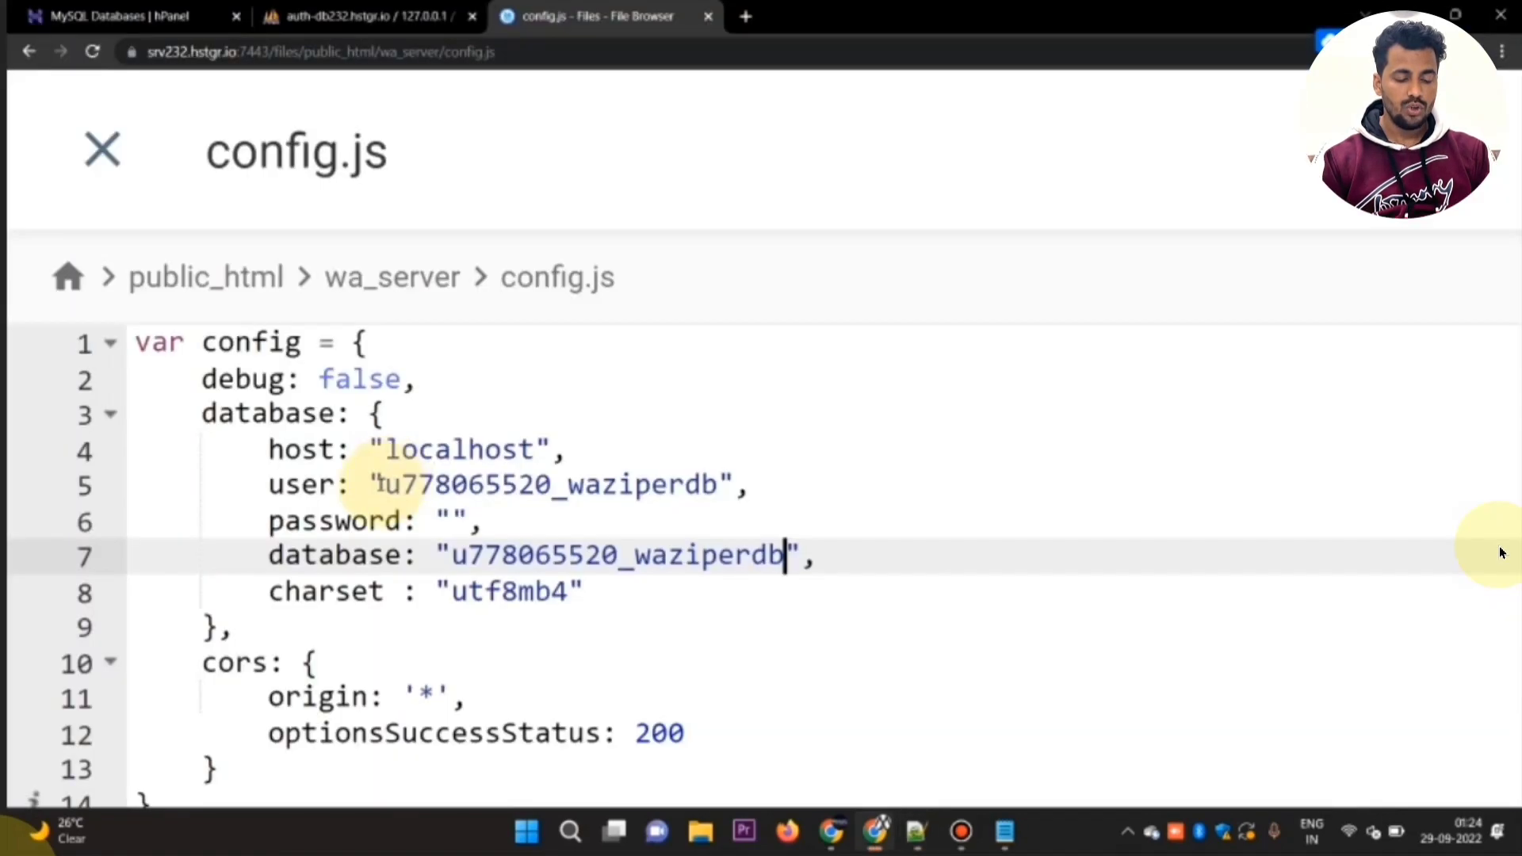
Step: Paste the database password into the empty password value in config.js, then save and close the file
{"action": "left_click", "coordinate": [446, 523]}
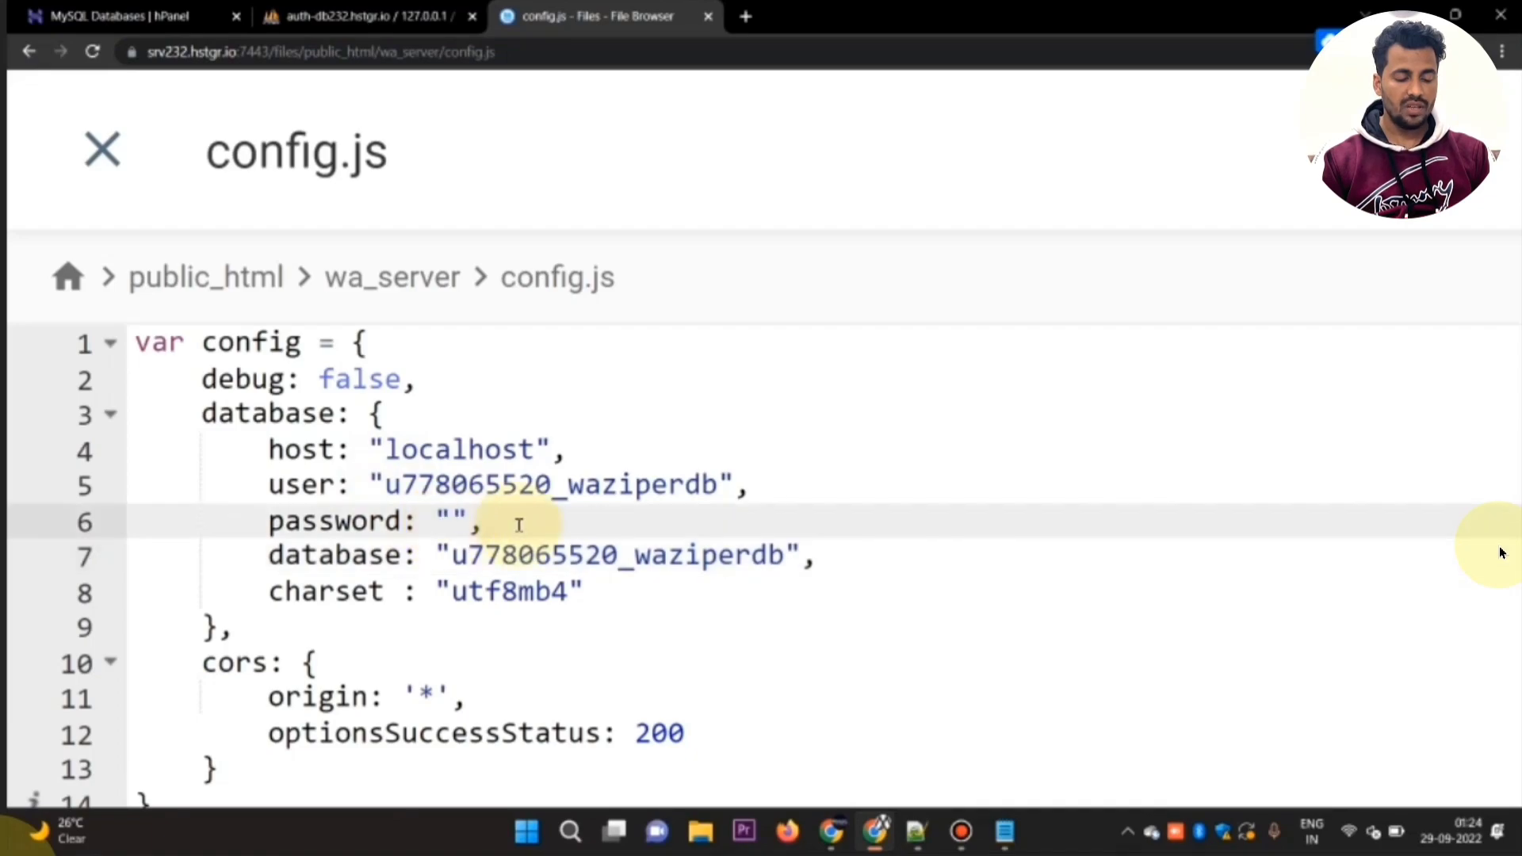
{"action": "key", "text": "ctrl+v"}
{"action": "key", "text": "ctrl+minus"}
{"action": "key", "text": "ctrl+minus"}
{"action": "key", "text": "ctrl+minus"}
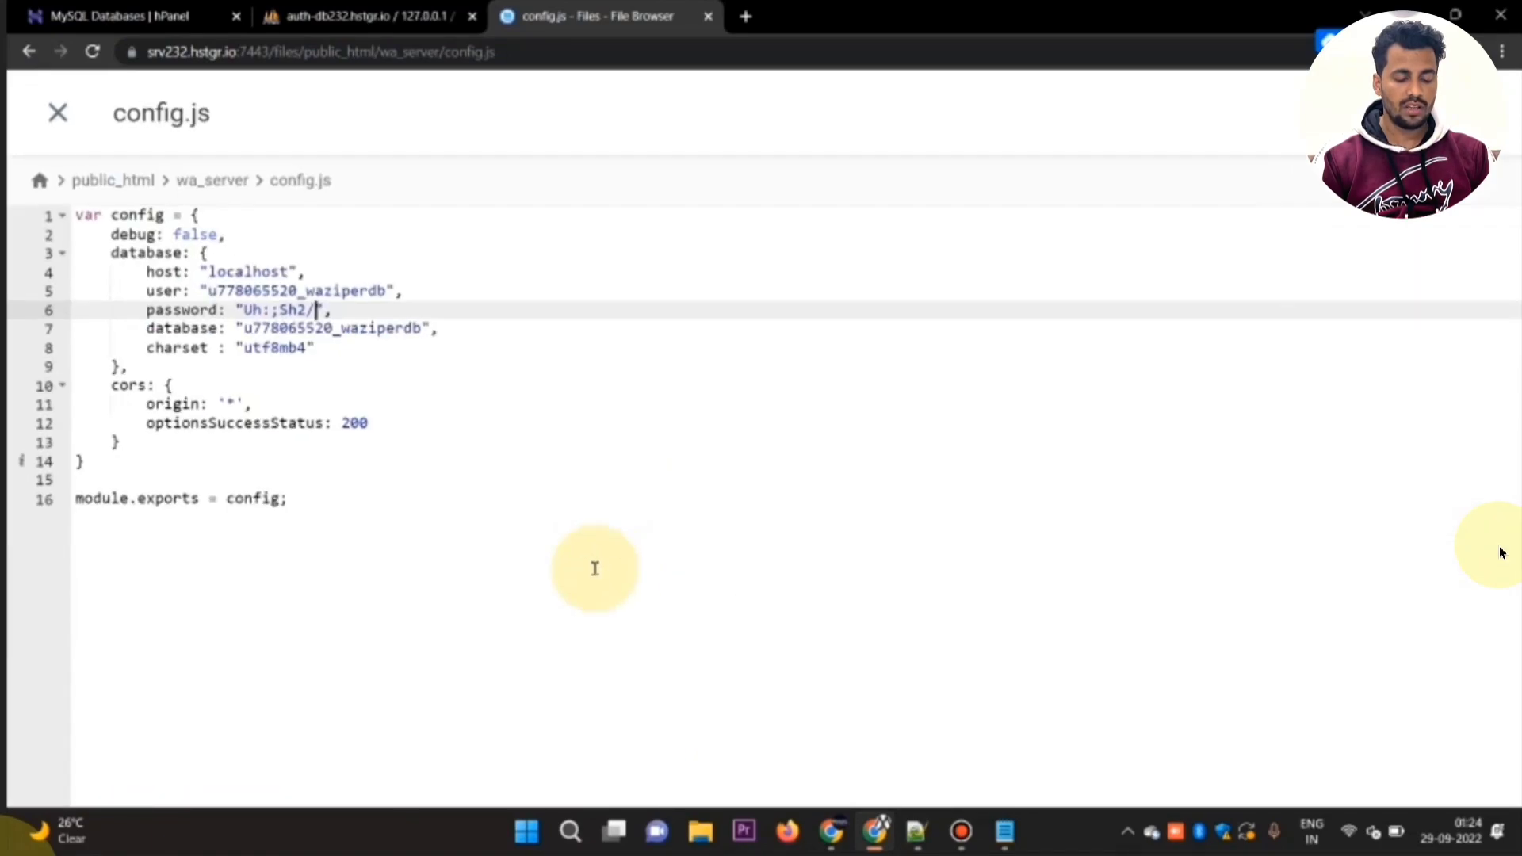
{"action": "key", "text": "ctrl+minus"}
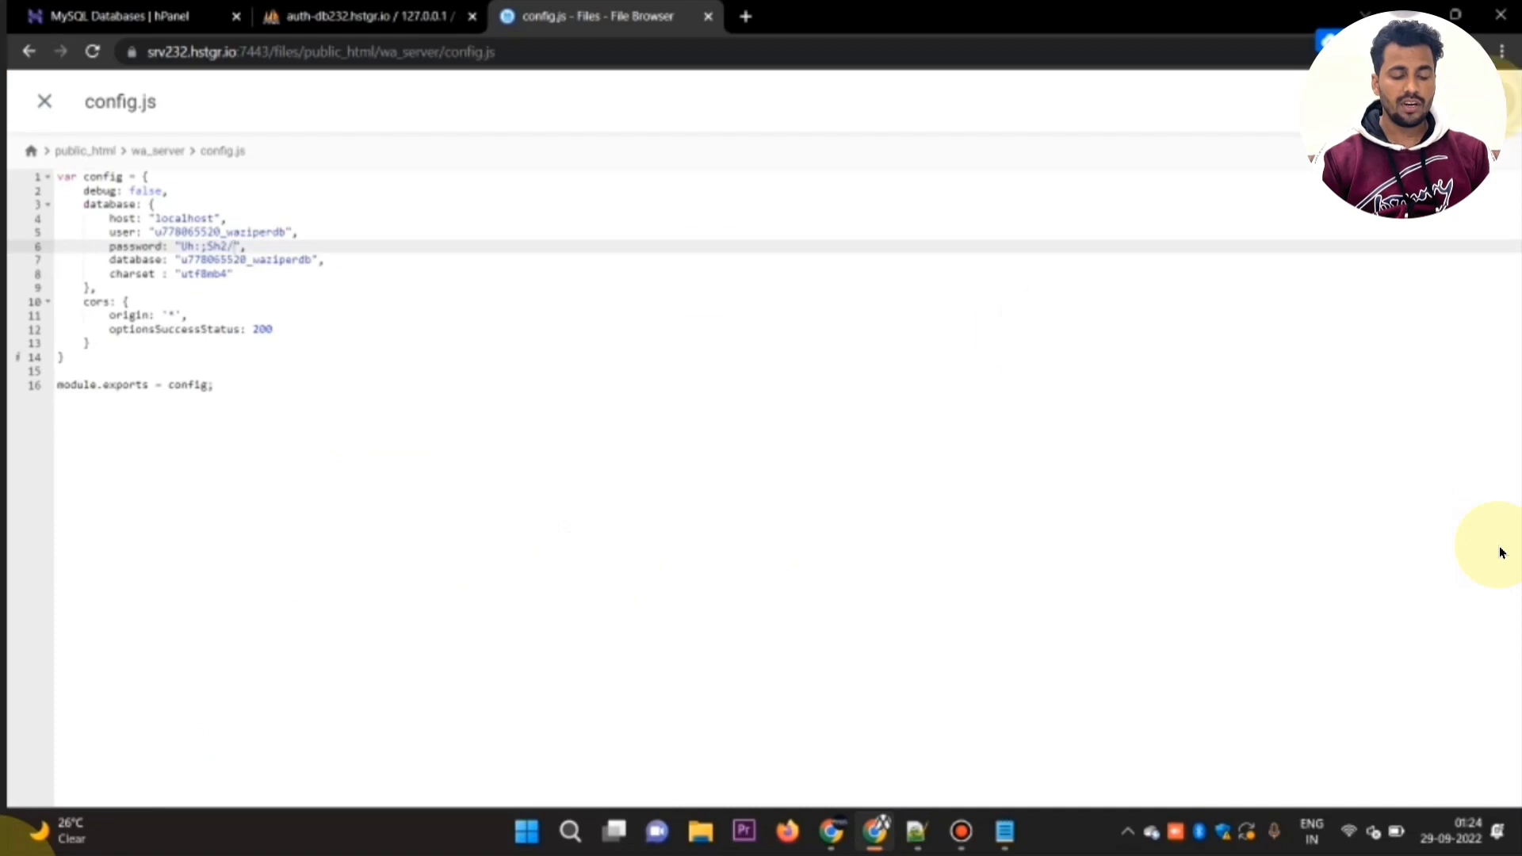
{"action": "left_click", "coordinate": [45, 101]}
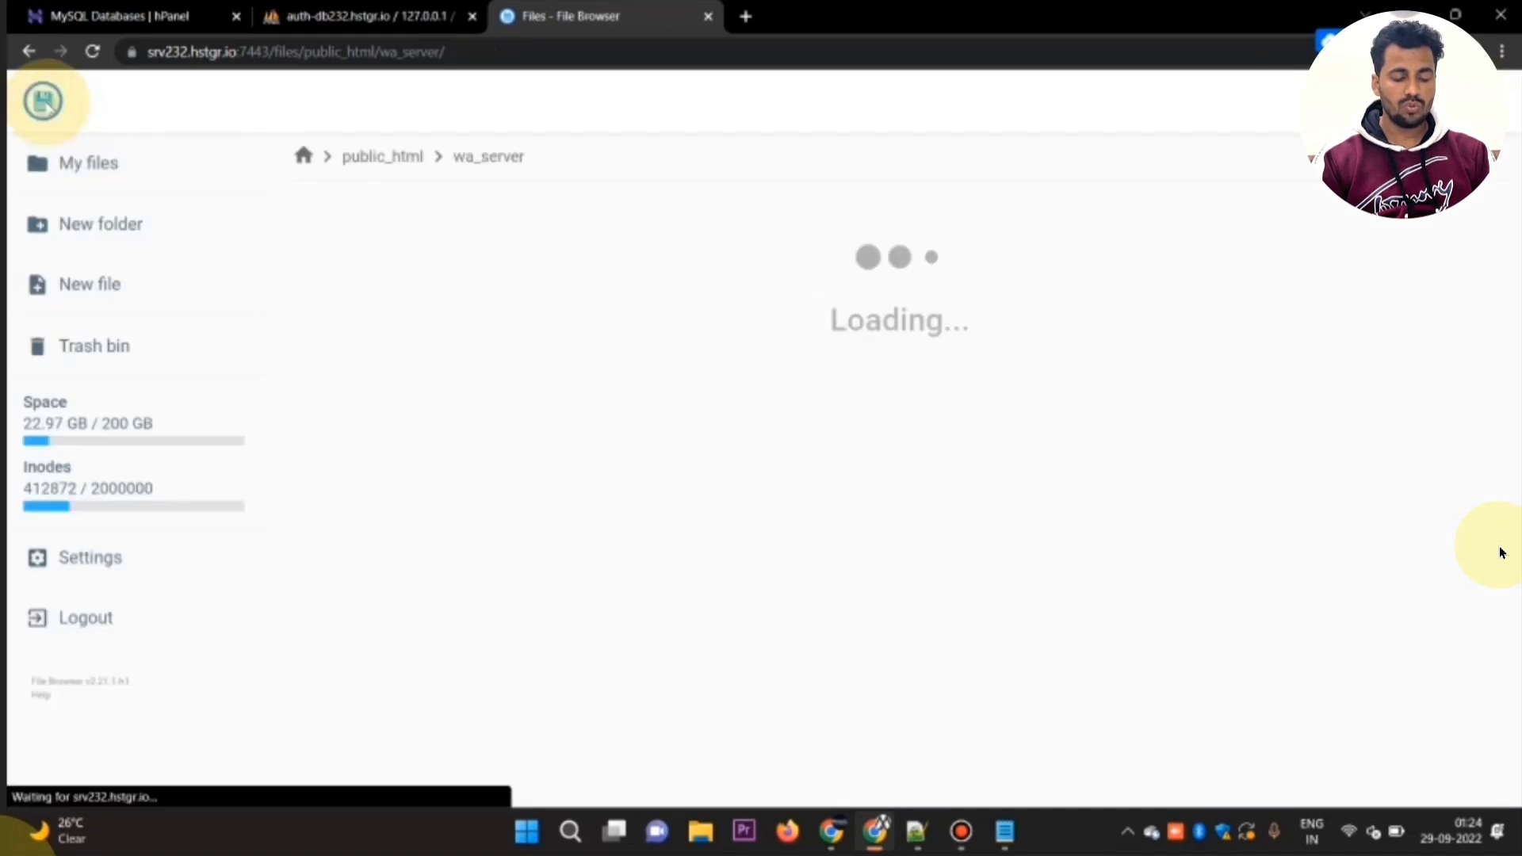
Step: Check the remaining lines of the install notes and return to the wa_server folder
{"action": "key", "text": "alt+Tab"}
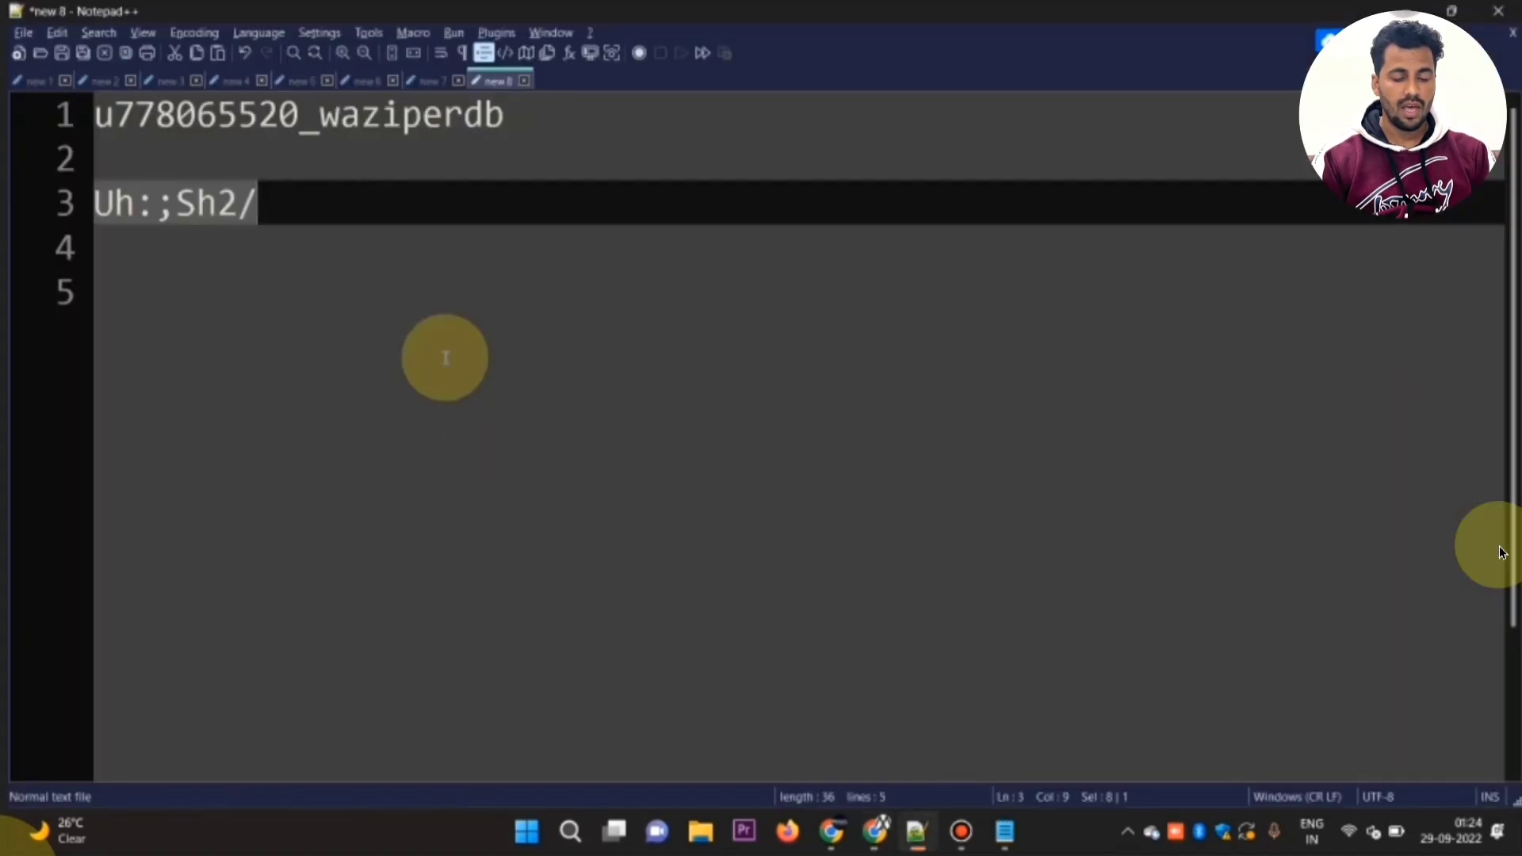
{"action": "key", "text": "alt+Tab"}
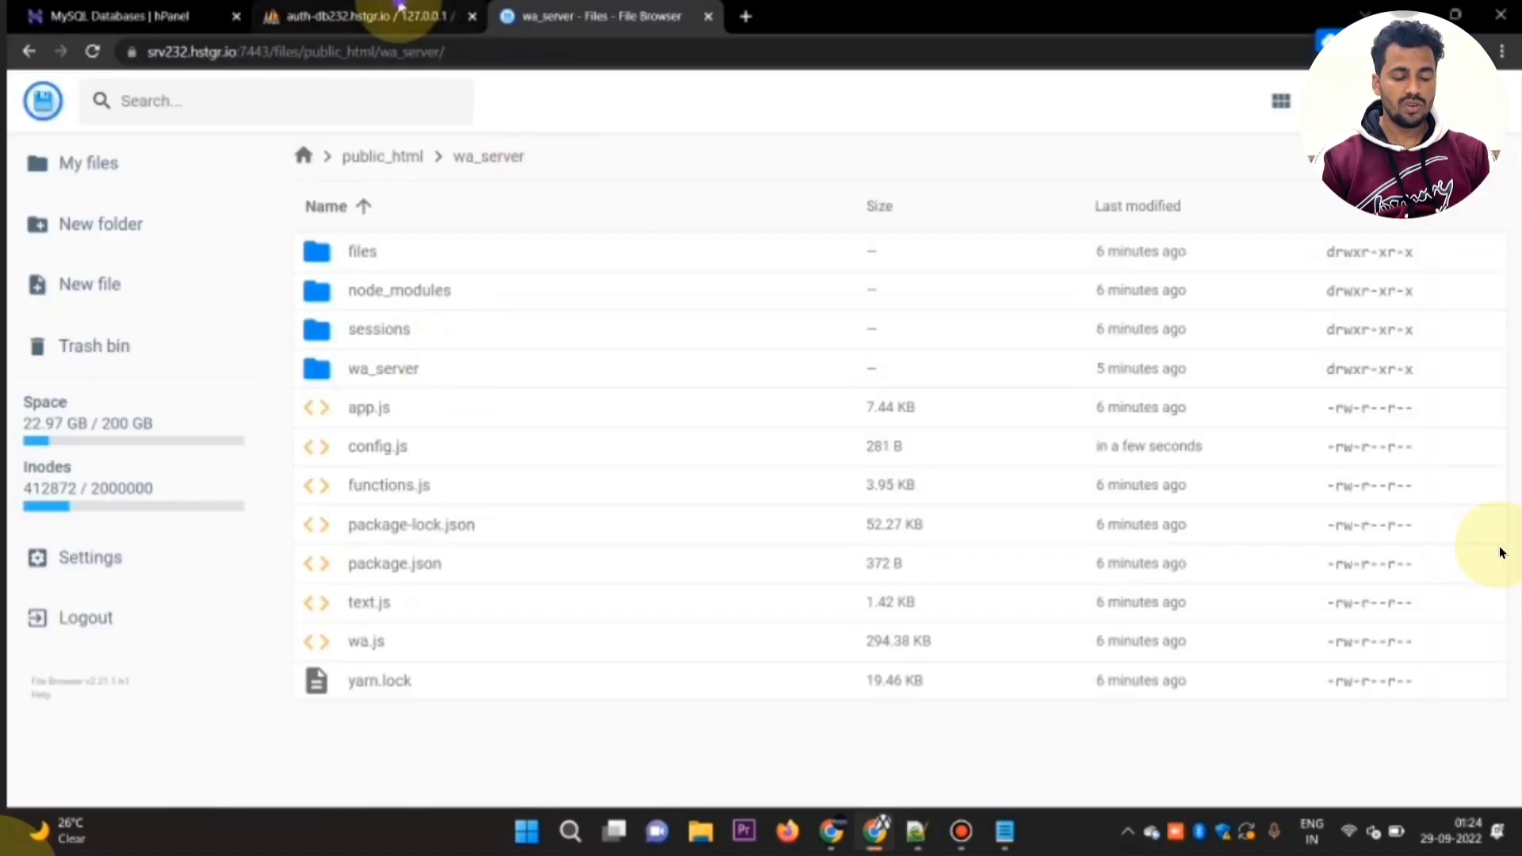
{"action": "left_click", "coordinate": [400, 9]}
{"action": "left_click", "coordinate": [523, 10]}
{"action": "key", "text": "alt+Tab"}
{"action": "key", "text": "Down"}
{"action": "key", "text": "Down"}
{"action": "left_click", "coordinate": [458, 560], "text": "shift"}
{"action": "key", "text": "alt+Tab"}
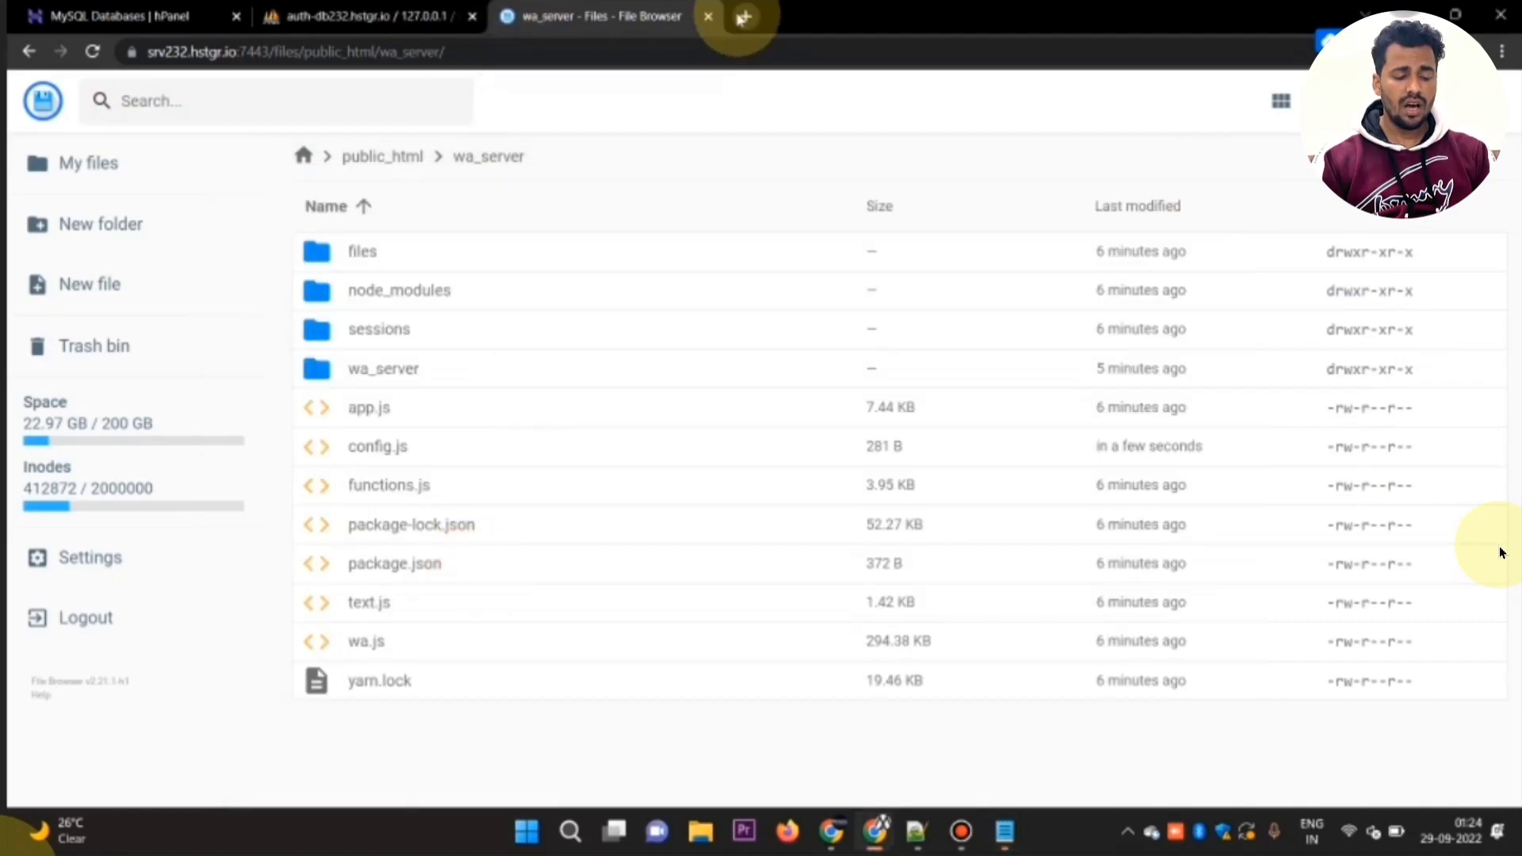
Step: Open the installed site whatsappcloud.mste.in in a new browser tab
{"action": "left_click", "coordinate": [743, 17]}
{"action": "type", "text": "wha"}
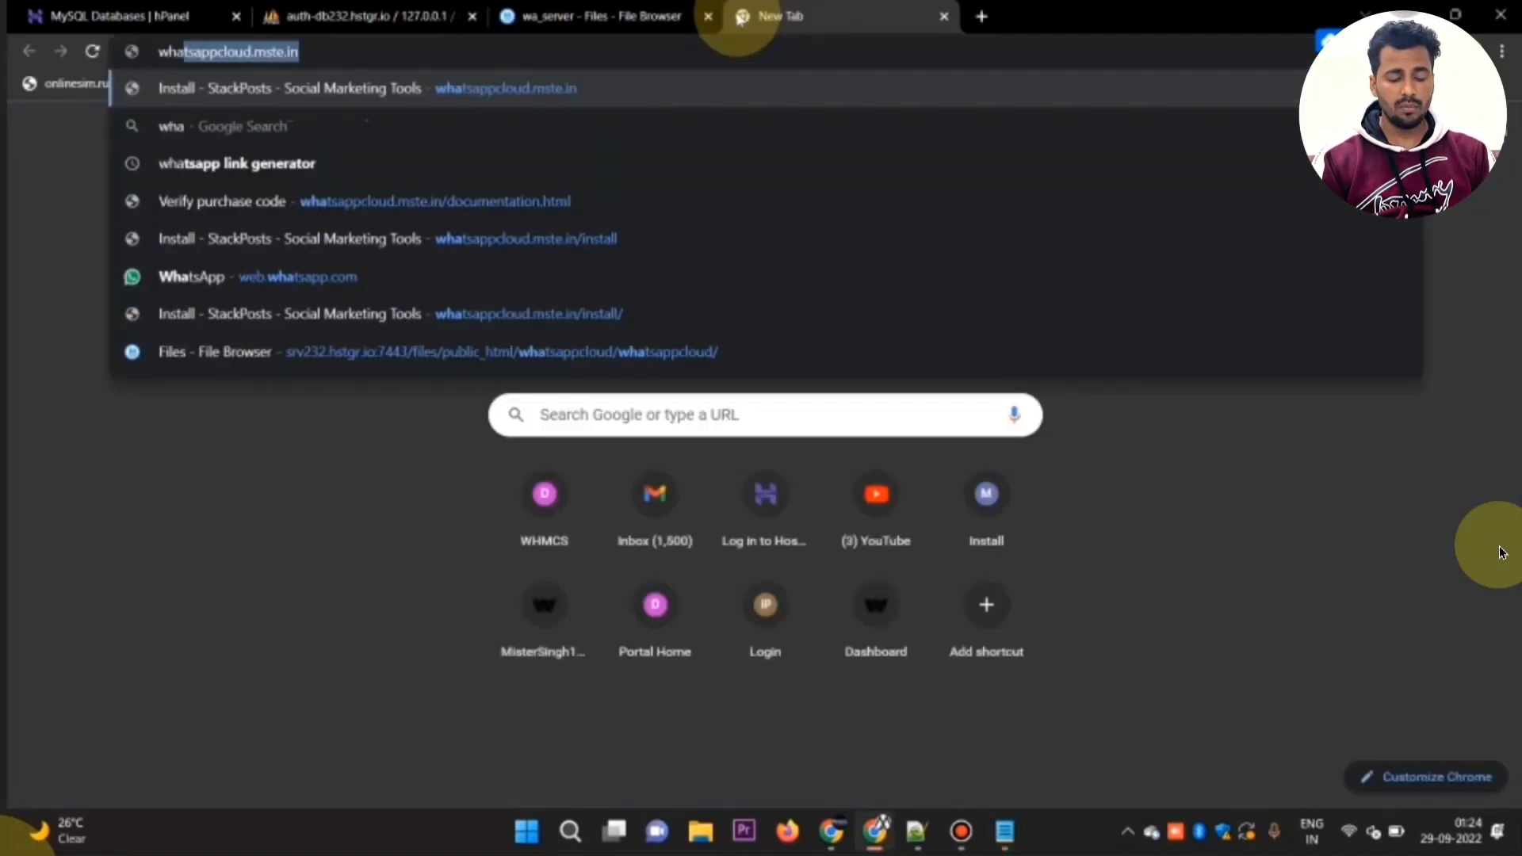
{"action": "key", "text": "Return"}
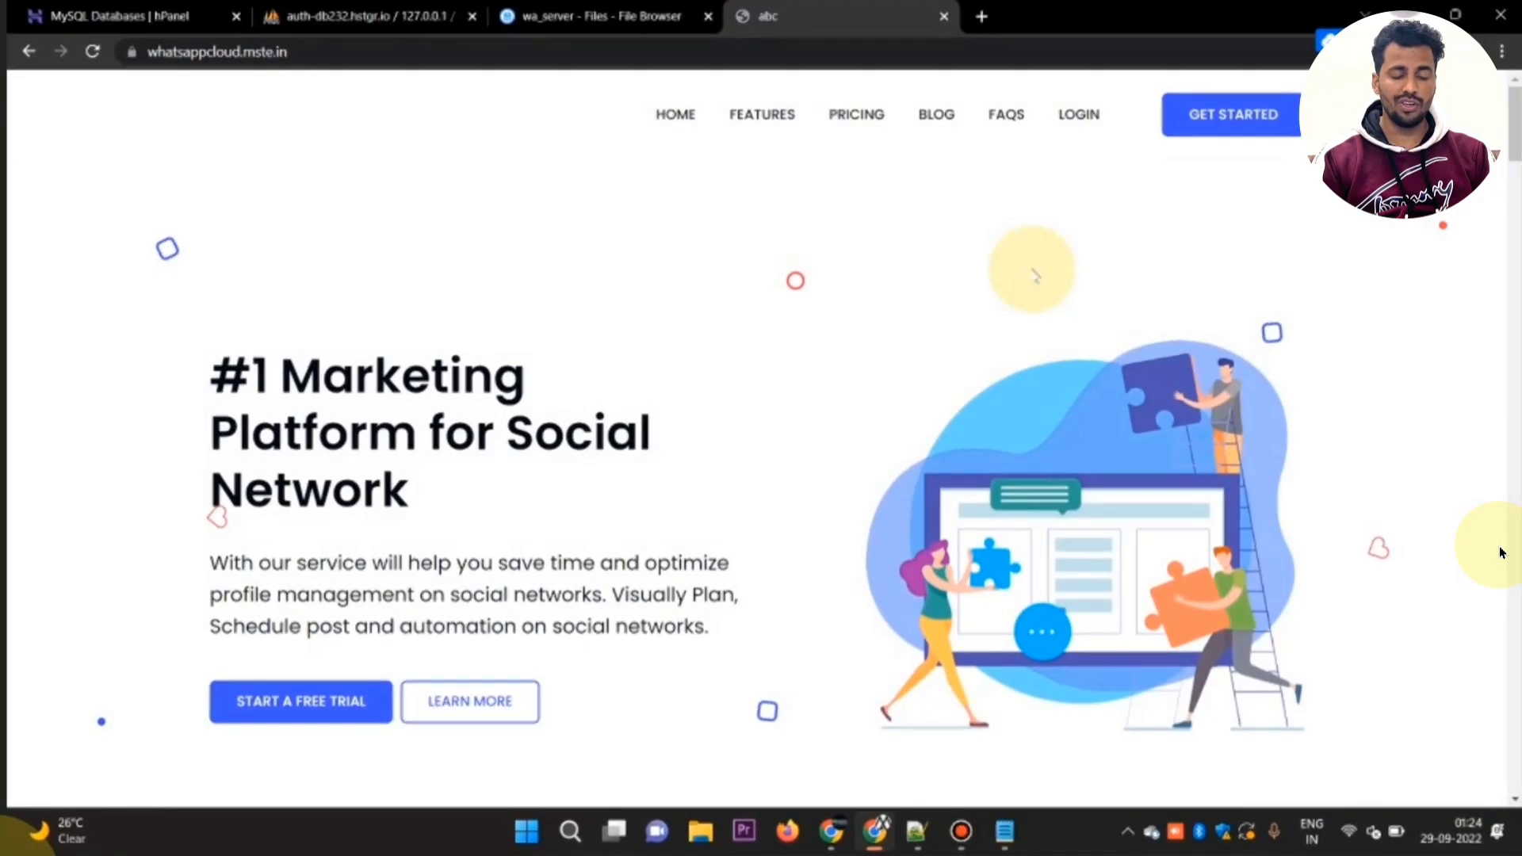
Step: Look through the homepage sections of the installed marketing site, return to its beginning and reload the page
{"action": "scroll", "coordinate": [974, 432], "scroll_direction": "down", "scroll_amount": 8}
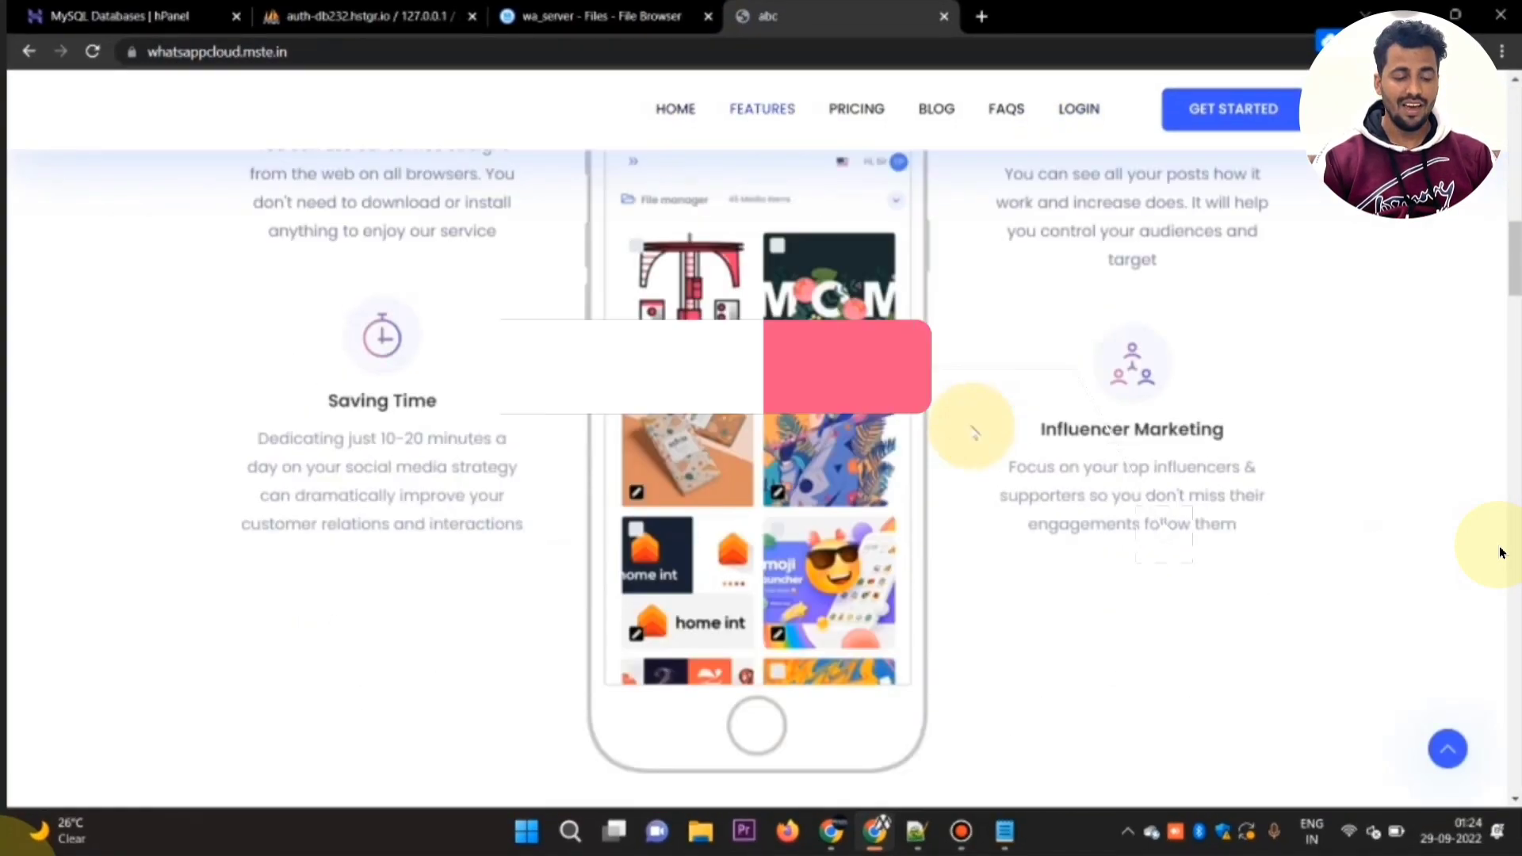
{"action": "scroll", "coordinate": [974, 432], "scroll_direction": "down", "scroll_amount": 6}
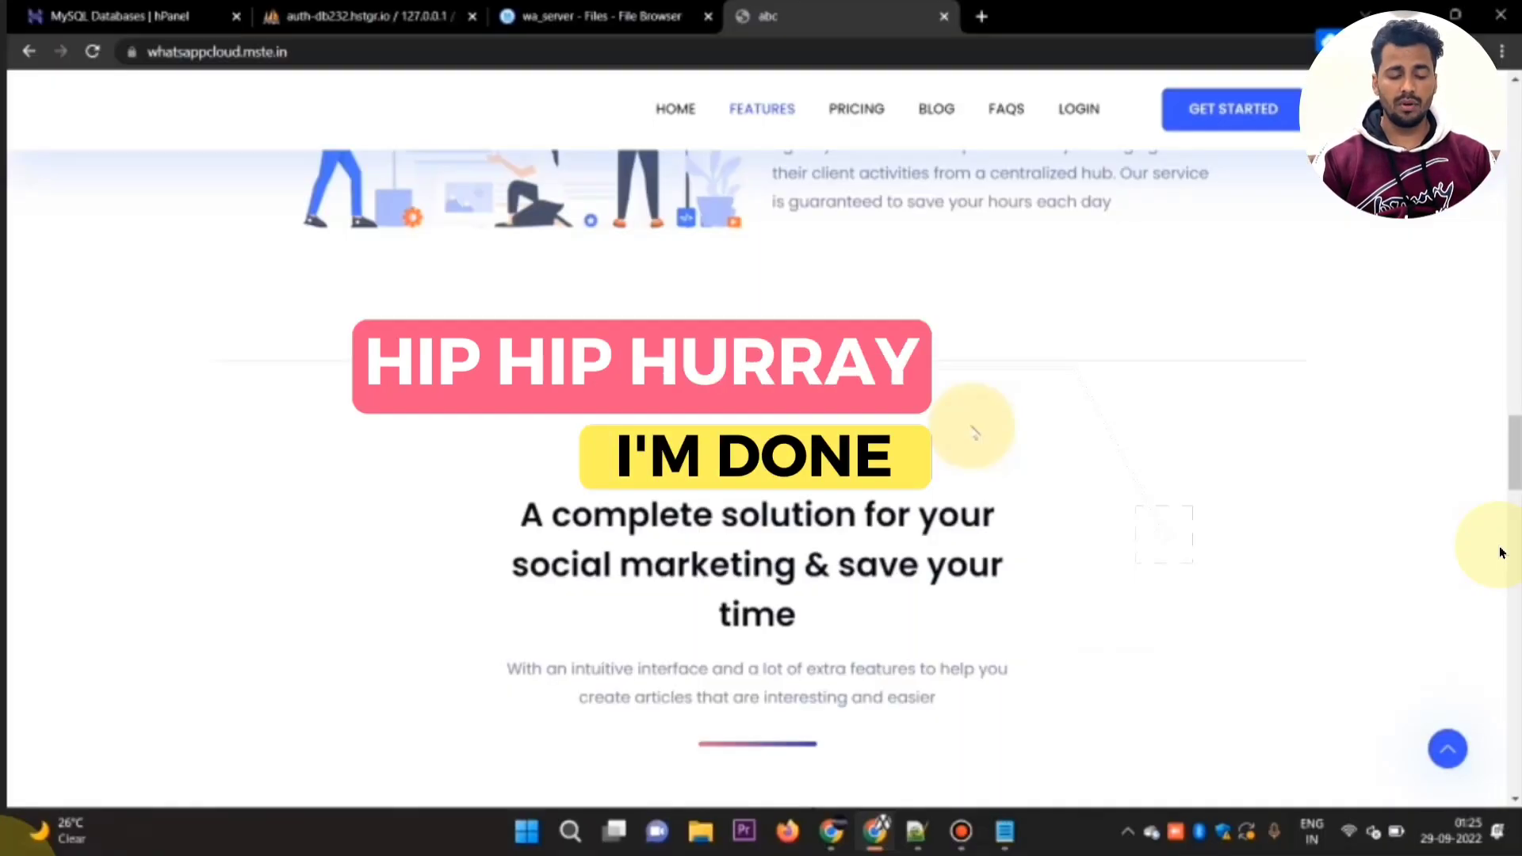
{"action": "scroll", "coordinate": [1501, 552], "scroll_direction": "down", "scroll_amount": 5}
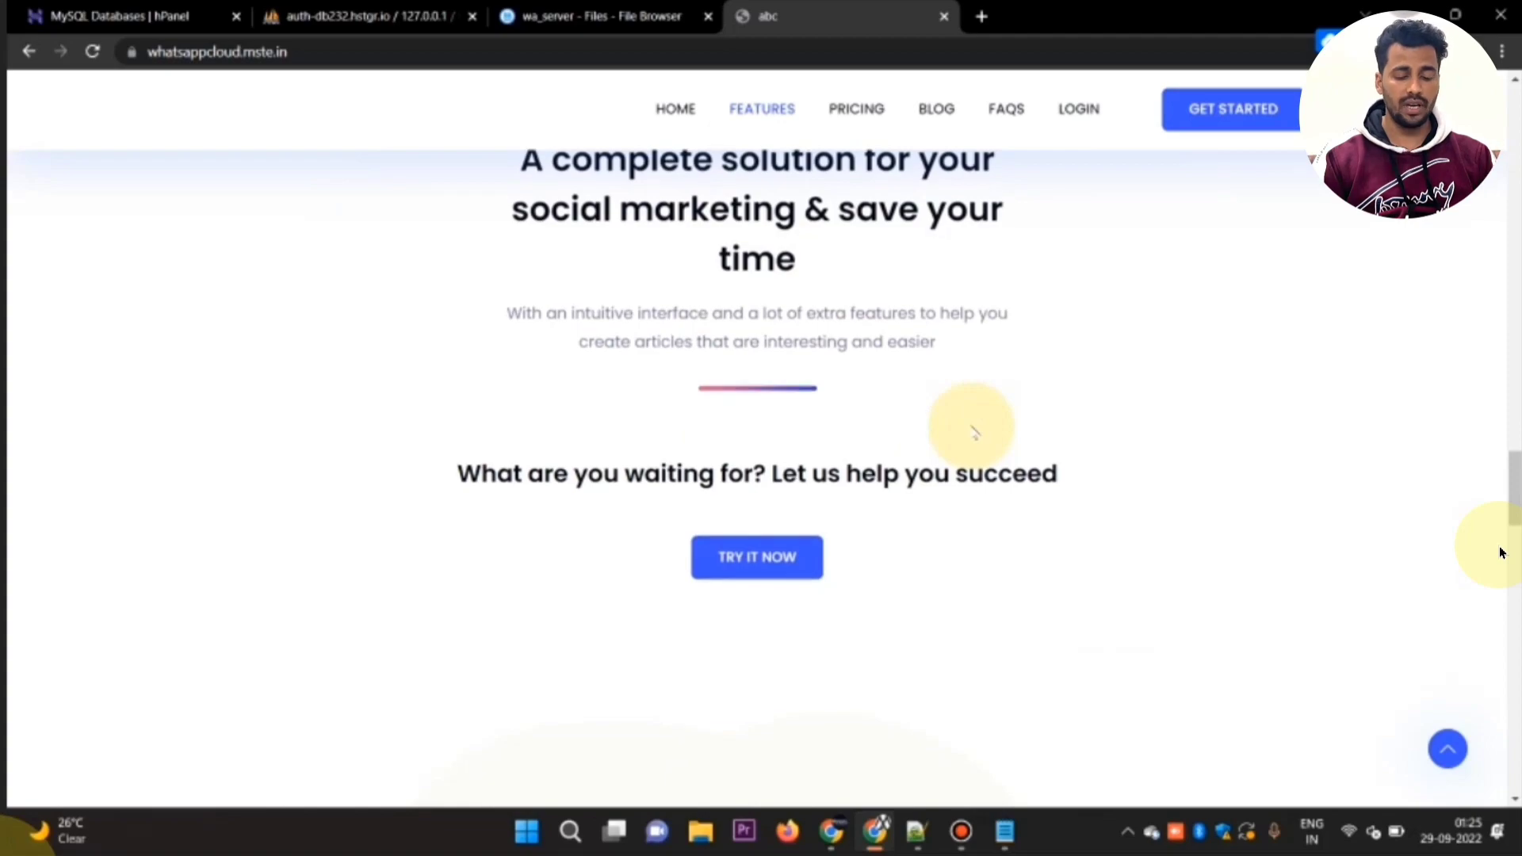
{"action": "scroll", "coordinate": [1501, 552], "scroll_direction": "up", "scroll_amount": 8}
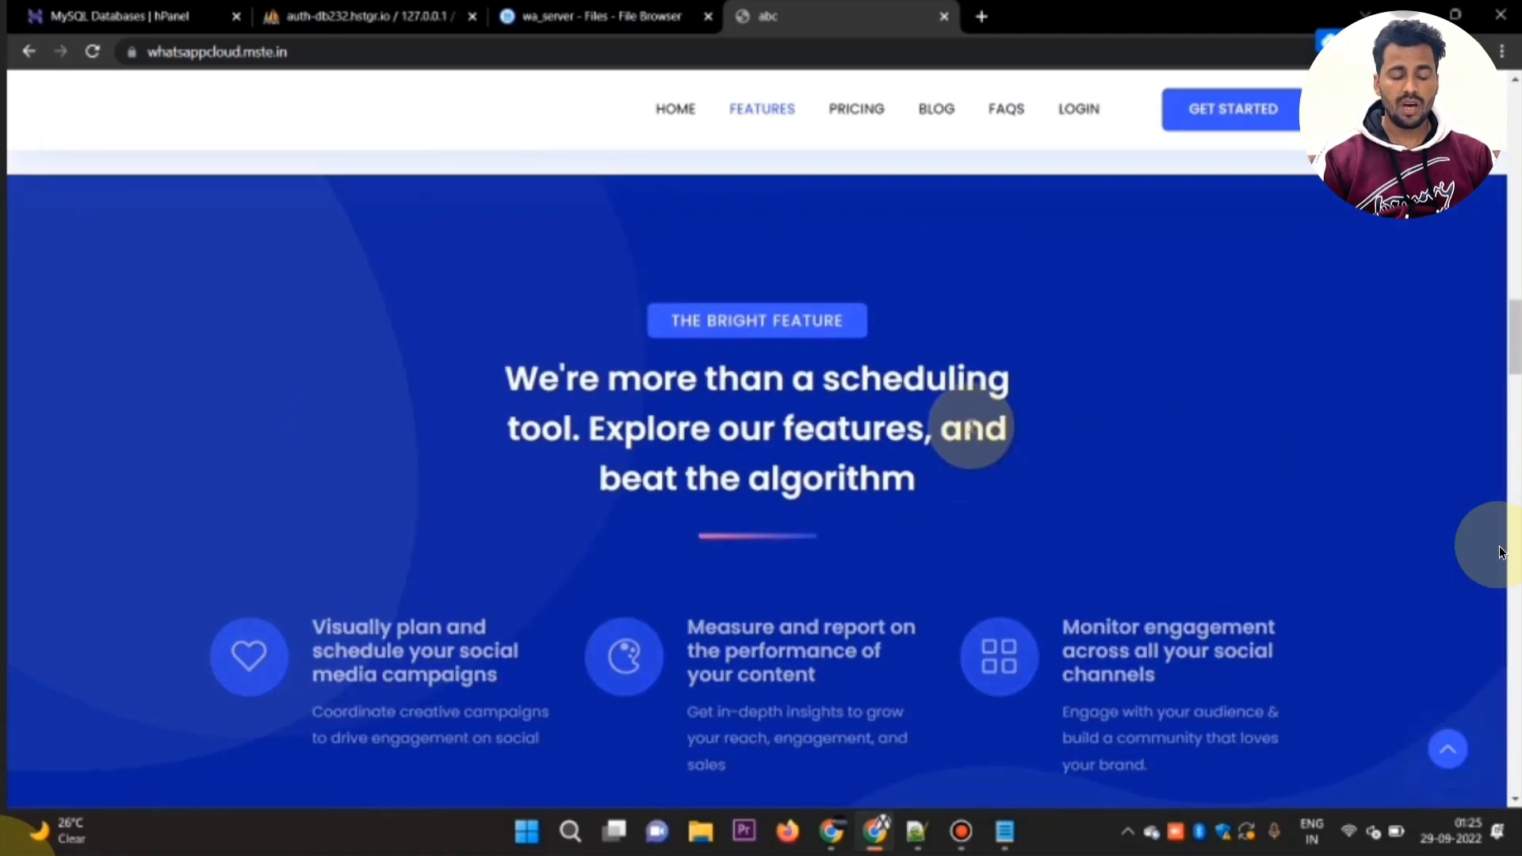
{"action": "scroll", "coordinate": [1501, 552], "scroll_direction": "up", "scroll_amount": 5}
{"action": "scroll", "coordinate": [1500, 552], "scroll_direction": "up", "scroll_amount": 1}
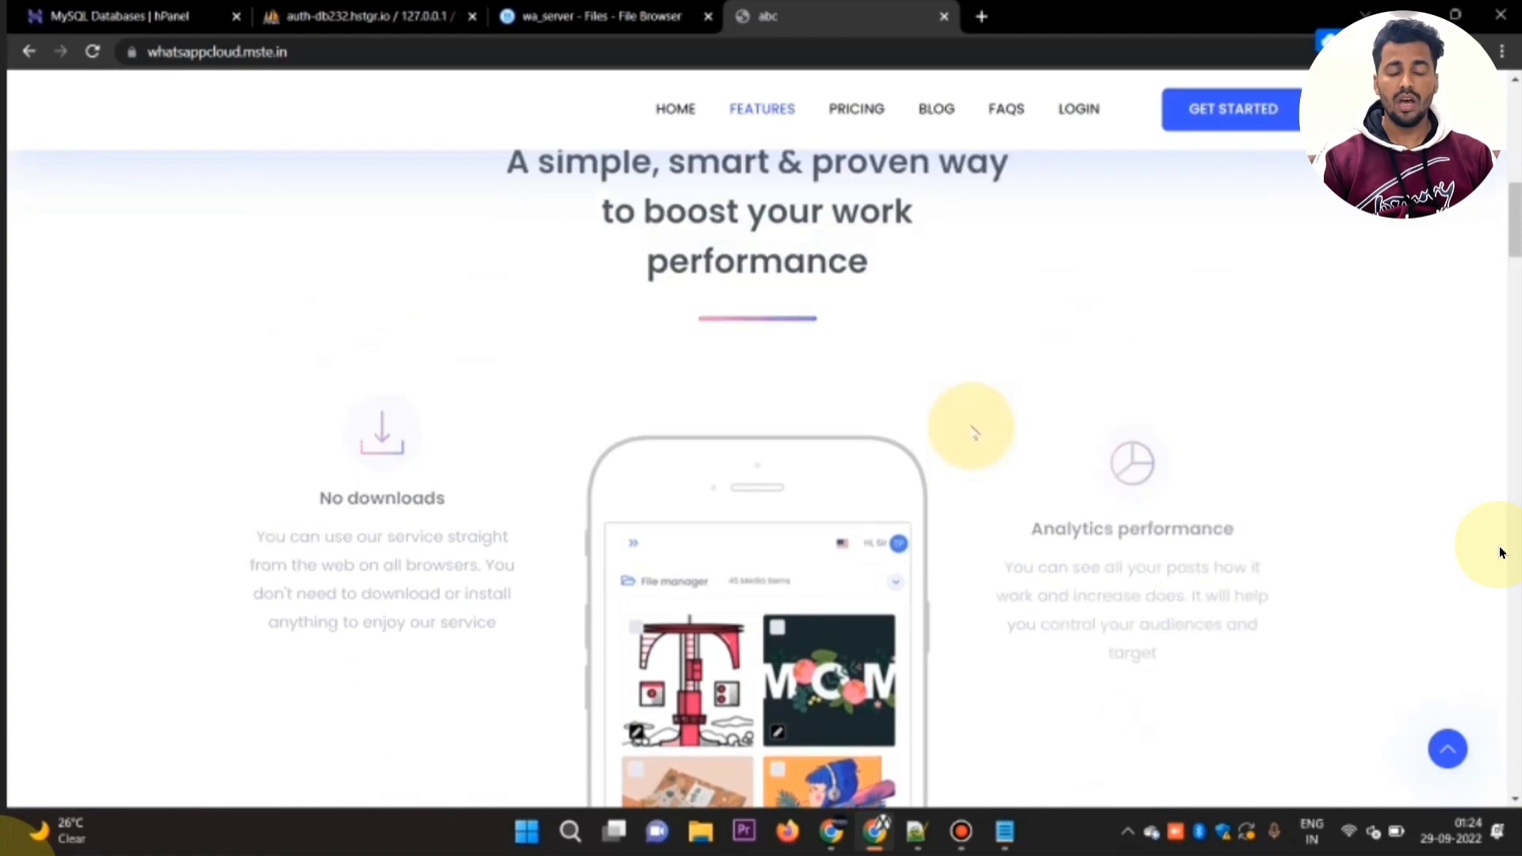
{"action": "scroll", "coordinate": [1500, 552], "scroll_direction": "up", "scroll_amount": 5}
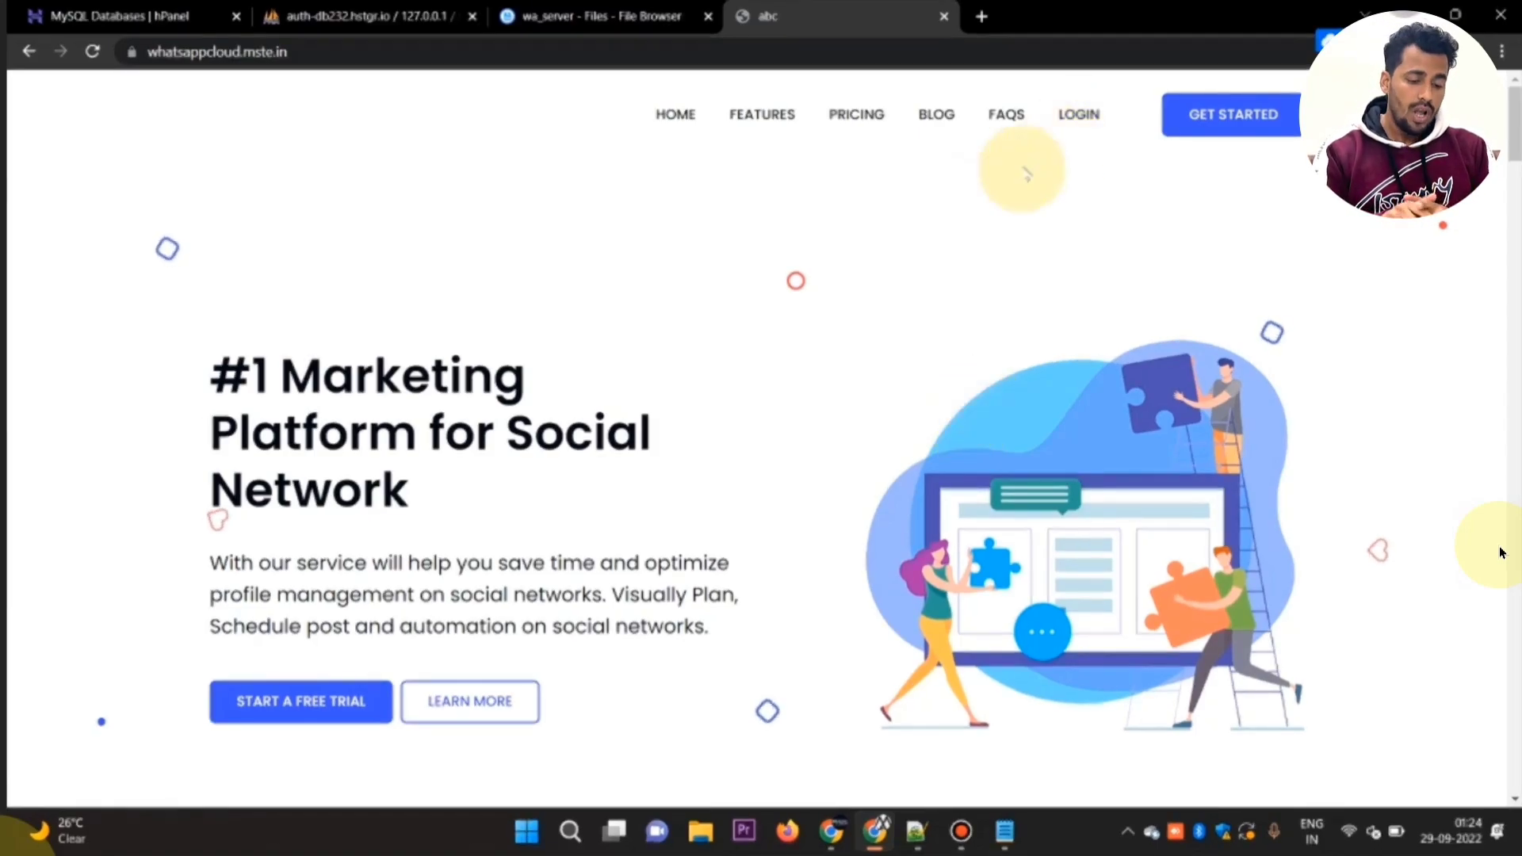
{"action": "key", "text": "F5"}
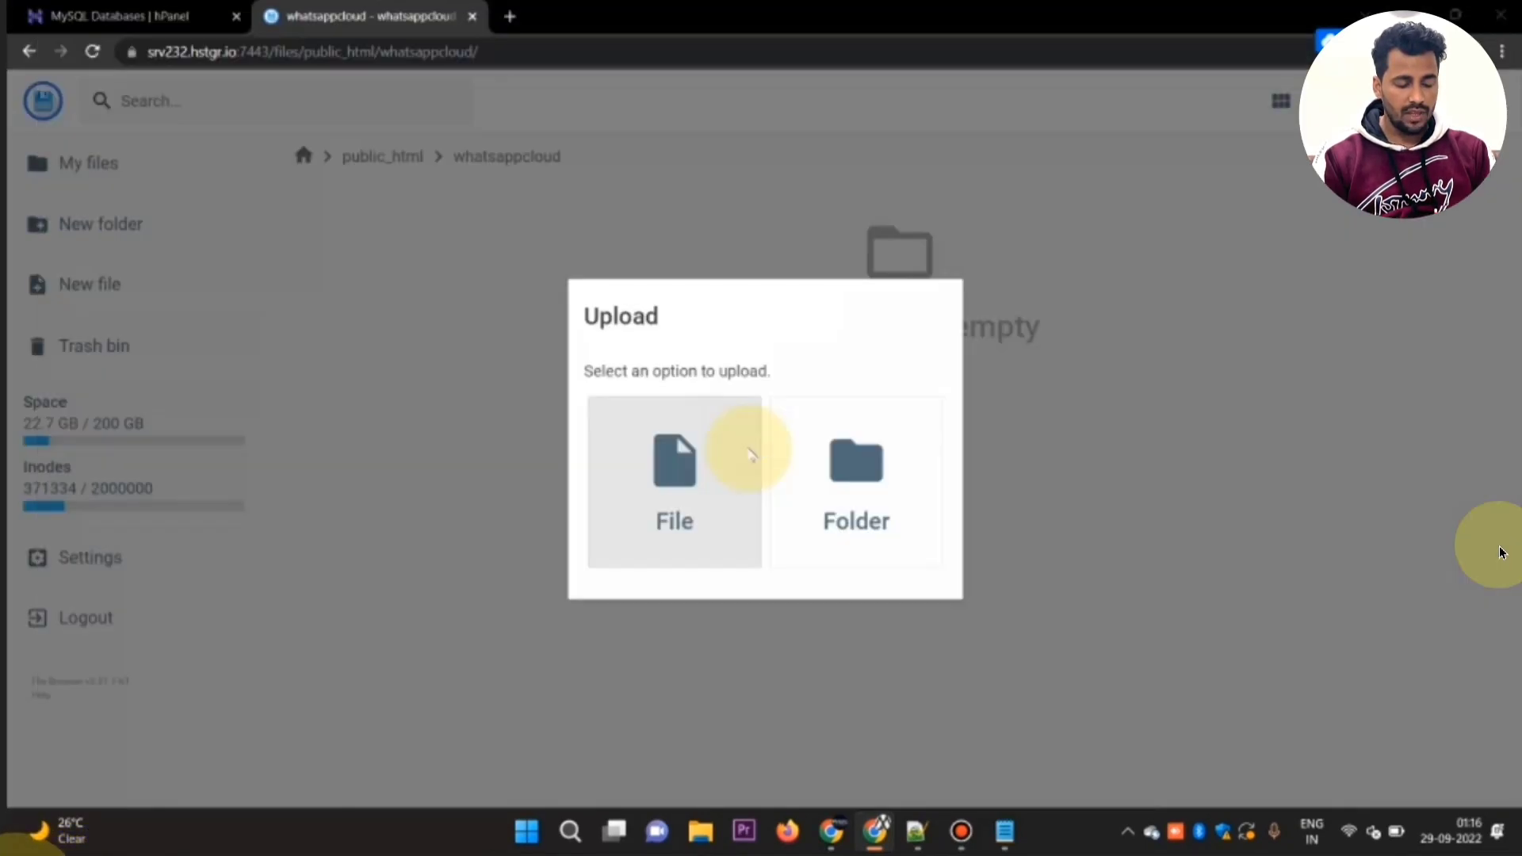
Step: Open the file chooser for uploading a file into the whatsappcloud folder in public_html
{"action": "left_click", "coordinate": [750, 454]}
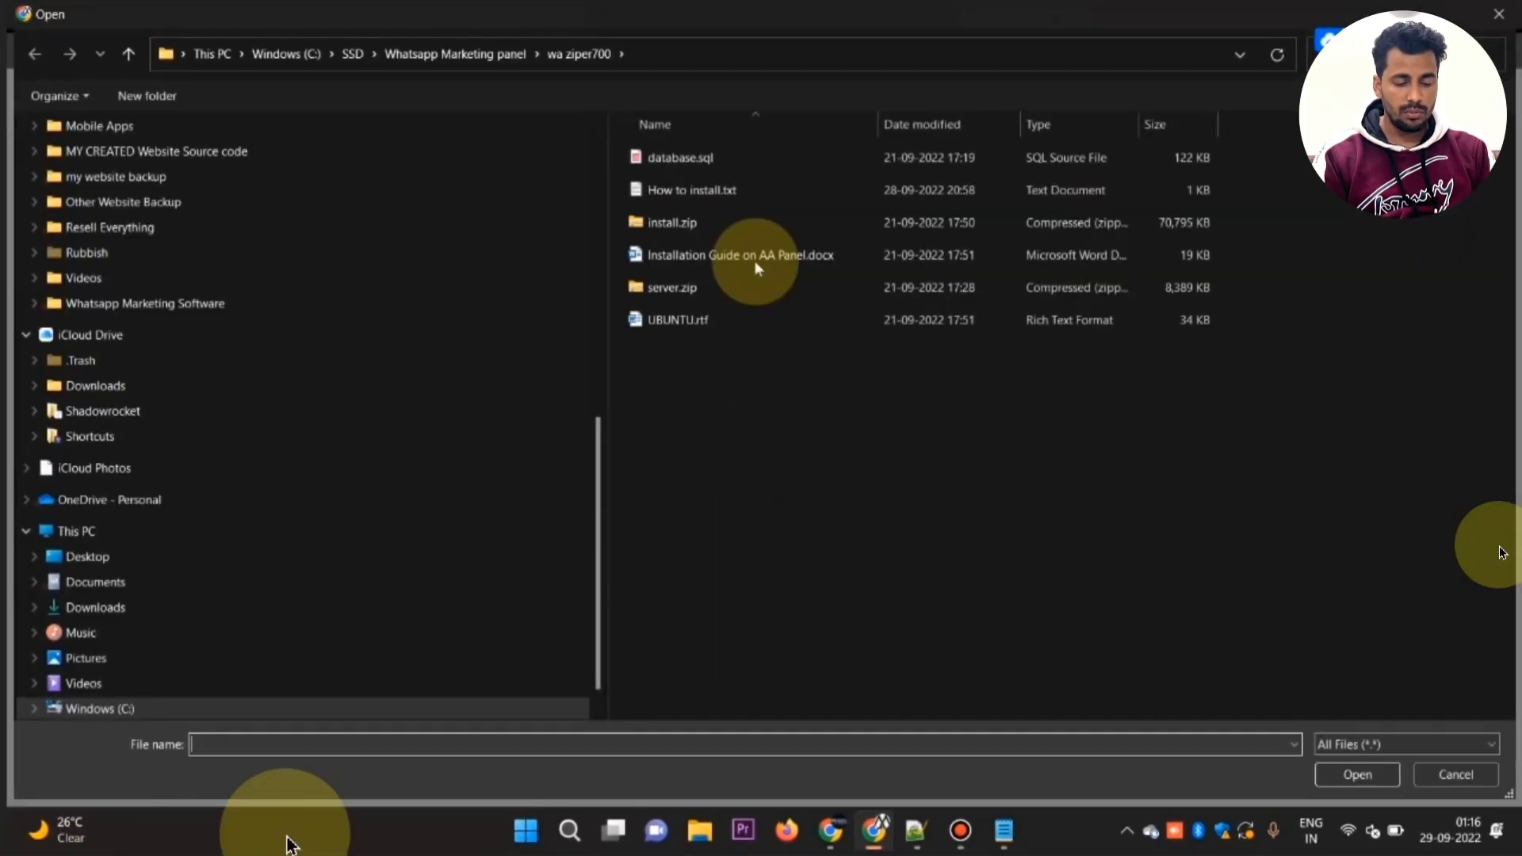